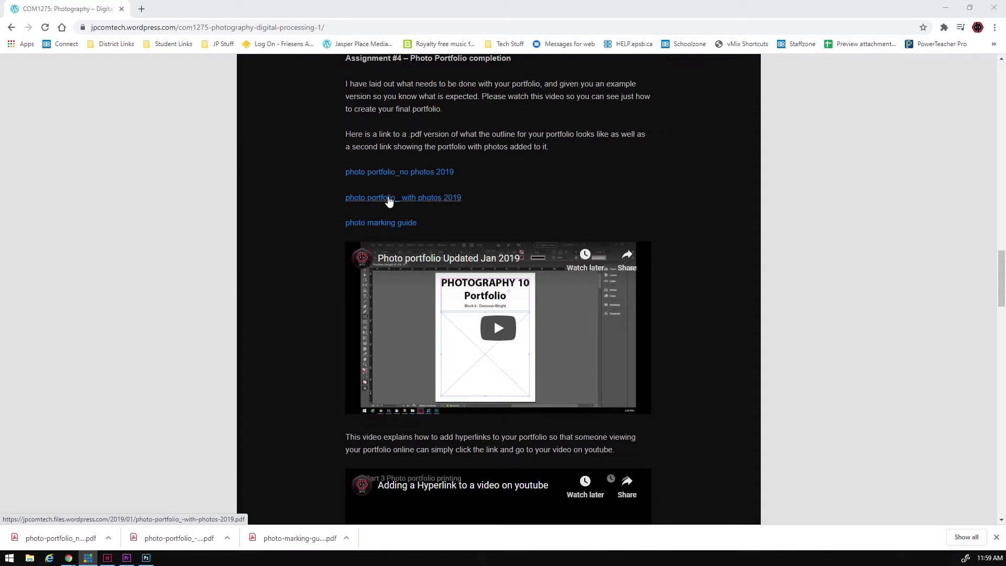
- Open the 'photo portfolio_ with photos 2019' PDF and page through to page 15
left_click(394, 198)
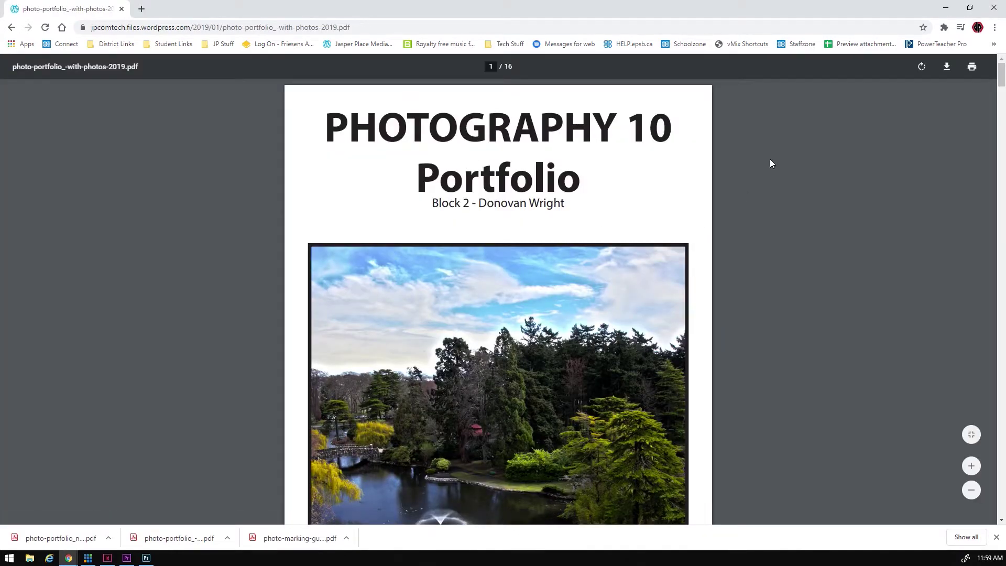
scroll(655, 233, "down", 3)
scroll(655, 234, "down", 20)
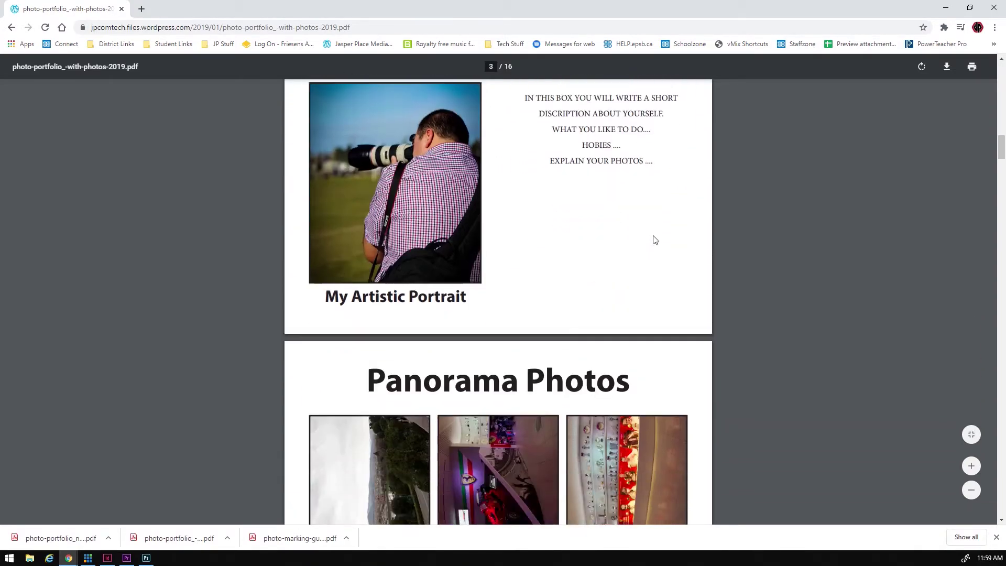
scroll(654, 240, "down", 20)
scroll(646, 239, "down", 20)
scroll(639, 247, "down", 20)
scroll(626, 248, "down", 20)
scroll(619, 247, "down", 15)
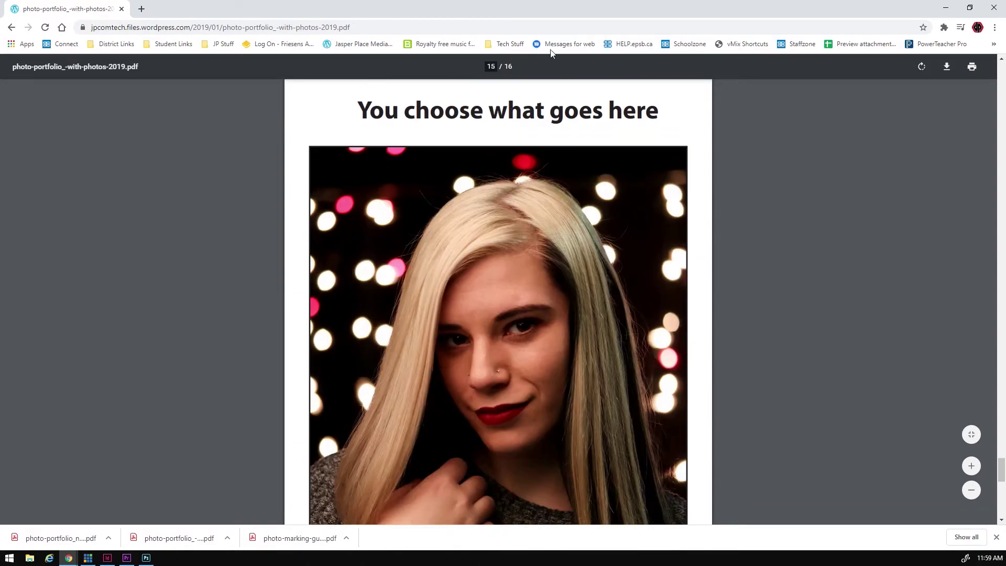
left_click(994, 7)
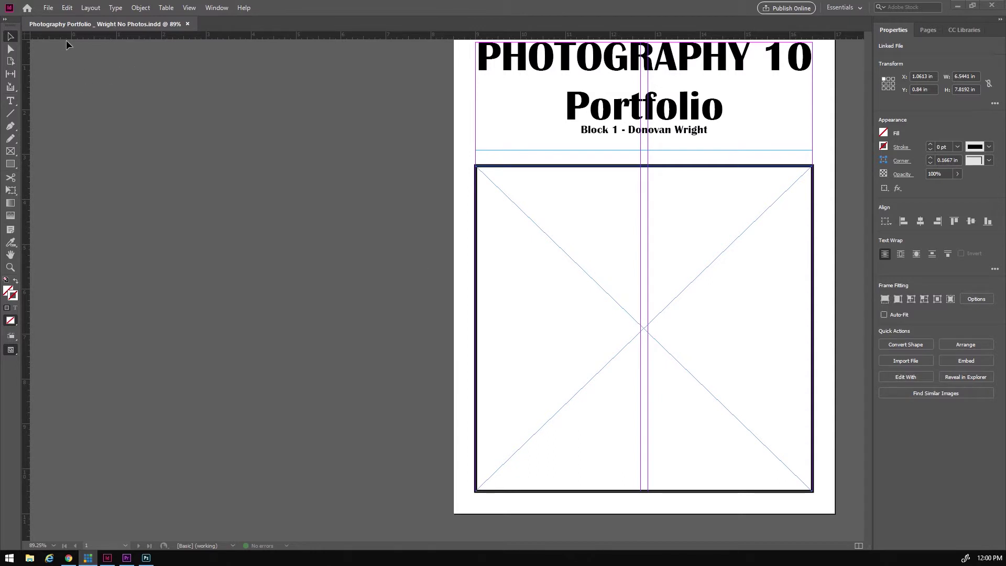
- Create a new 8.5 × 11 in document with 16 facing pages and 2 columns
scroll(406, 262, "up", 2)
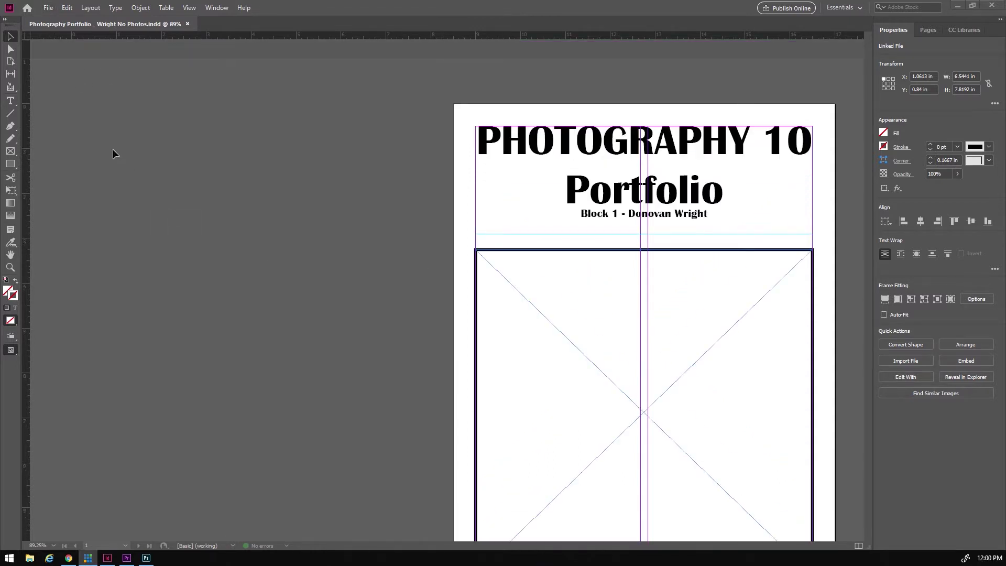
left_click(48, 9)
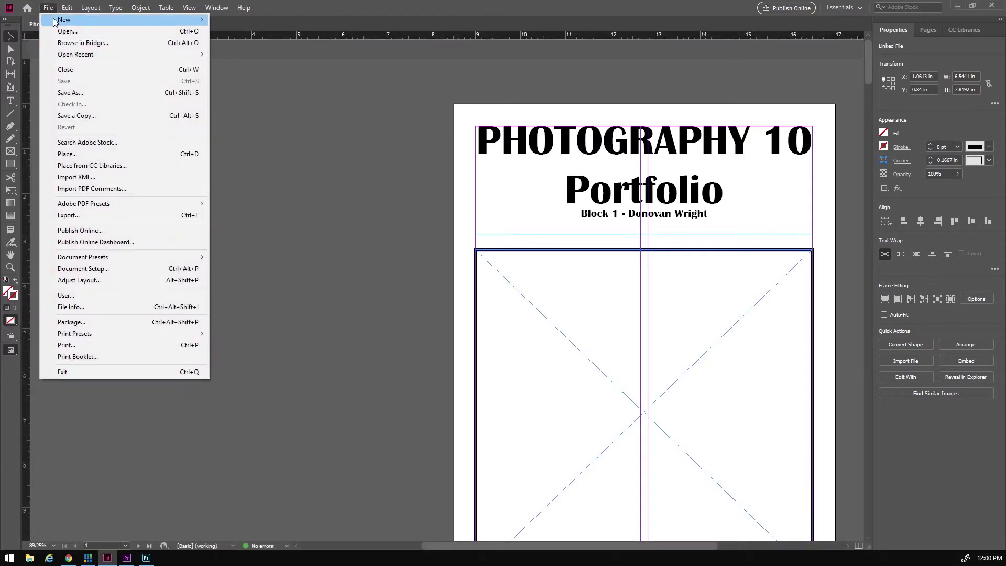
mouse_move(131, 19)
left_click(240, 20)
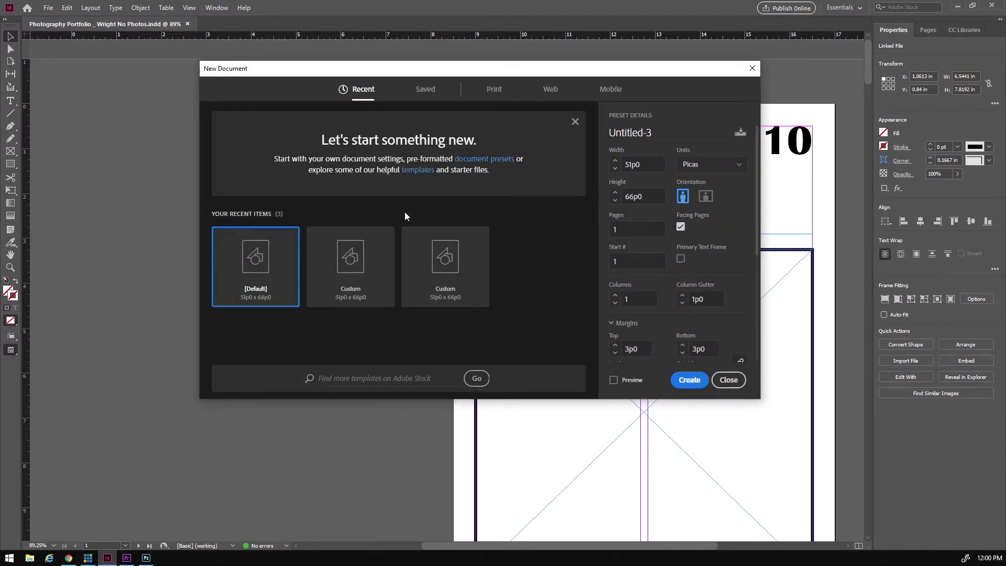
left_click(704, 166)
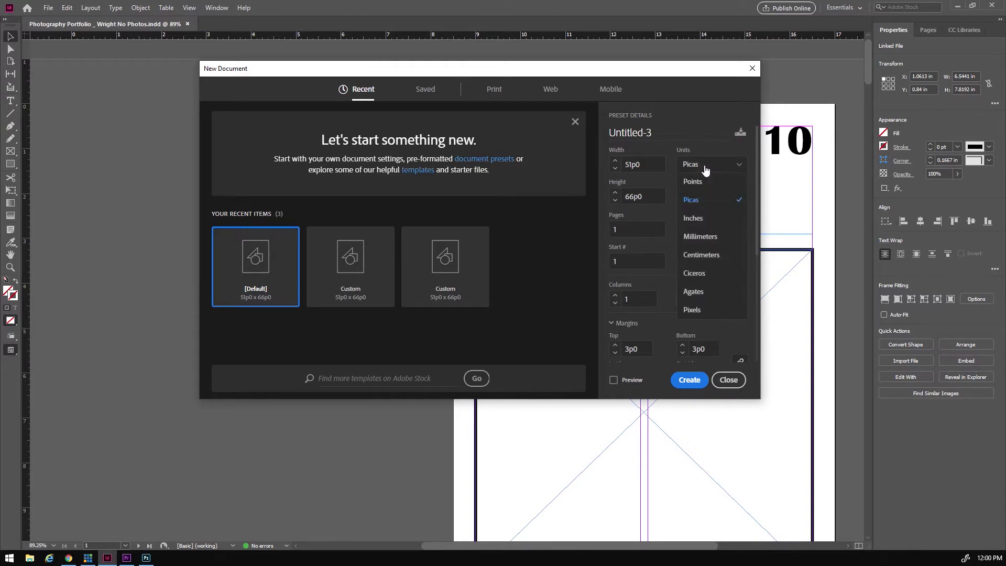
left_click(692, 218)
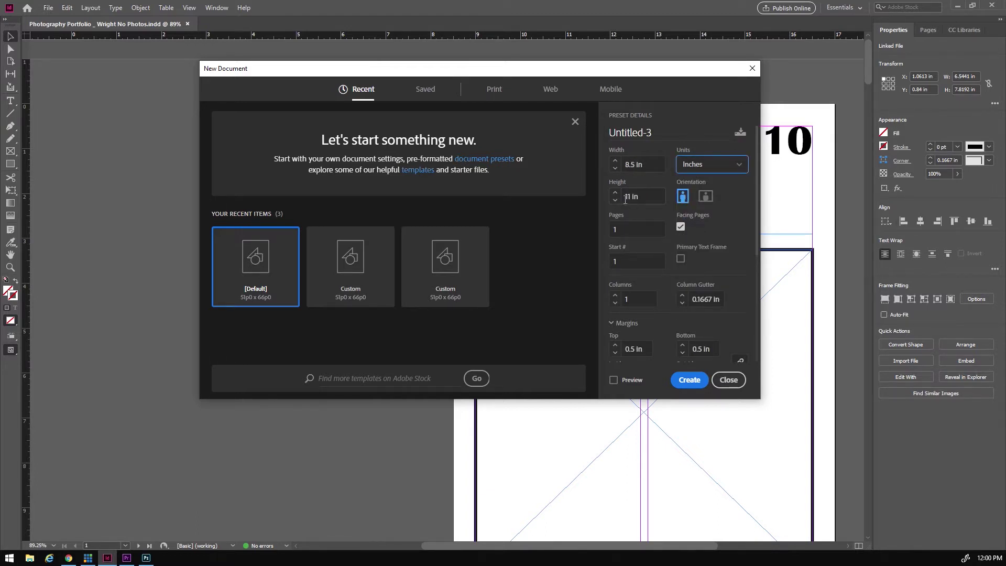
left_click(619, 229)
type("16")
scroll(635, 310, "down", 5)
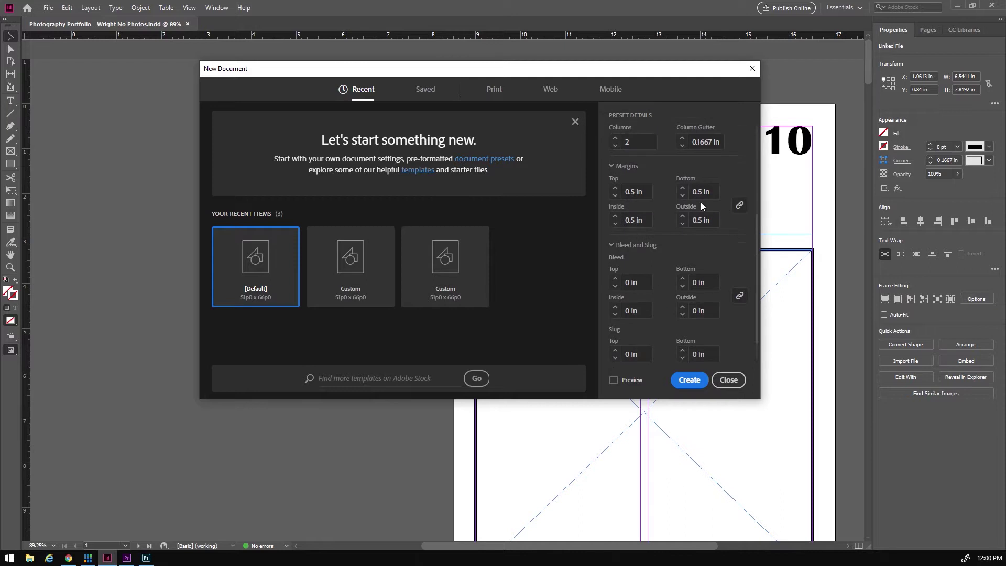
scroll(668, 304, "up", 5)
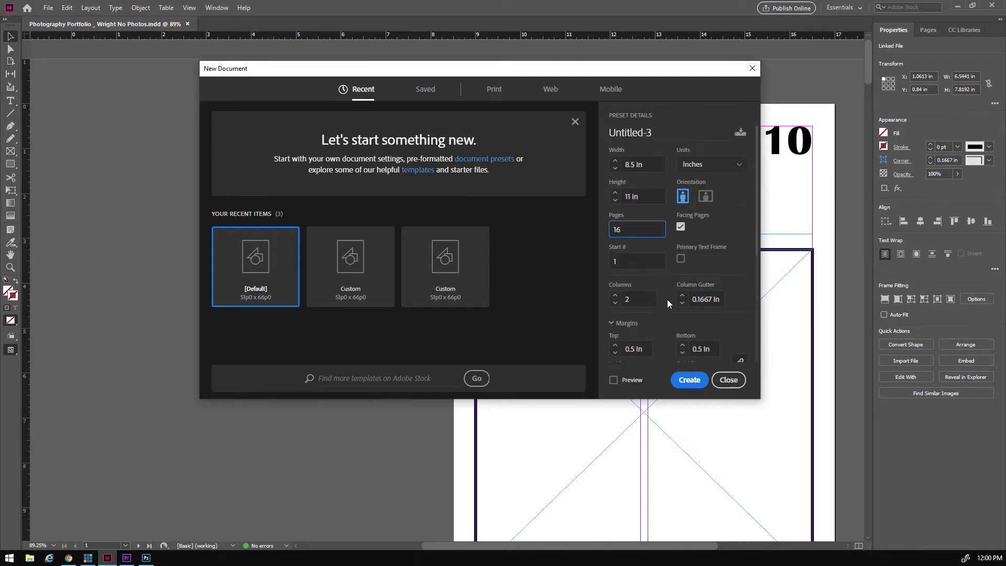
left_click(693, 387)
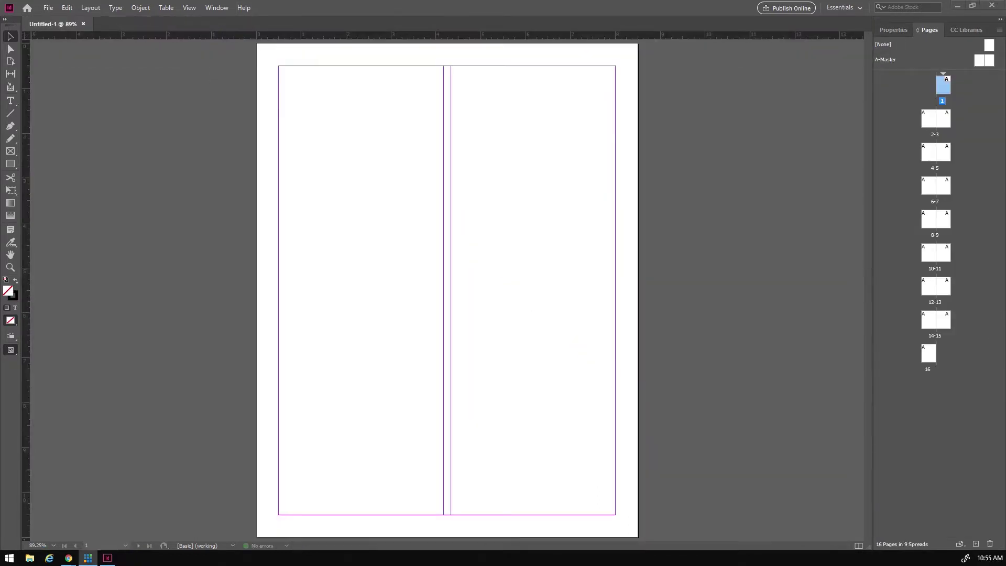
- Save the document as 'Photography Portfolio _' plus the student's surname, fixing a typo
left_click(48, 8)
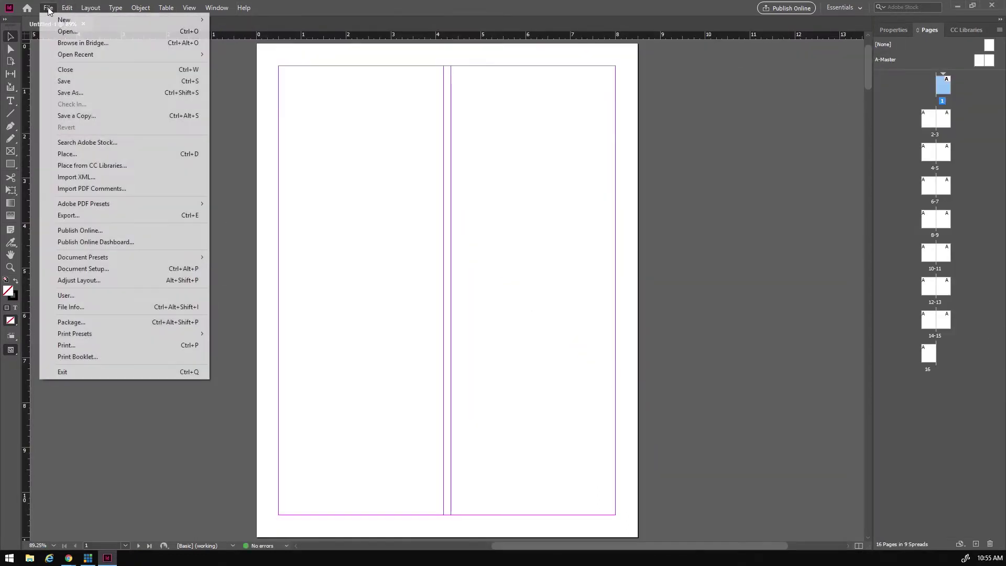
left_click(67, 92)
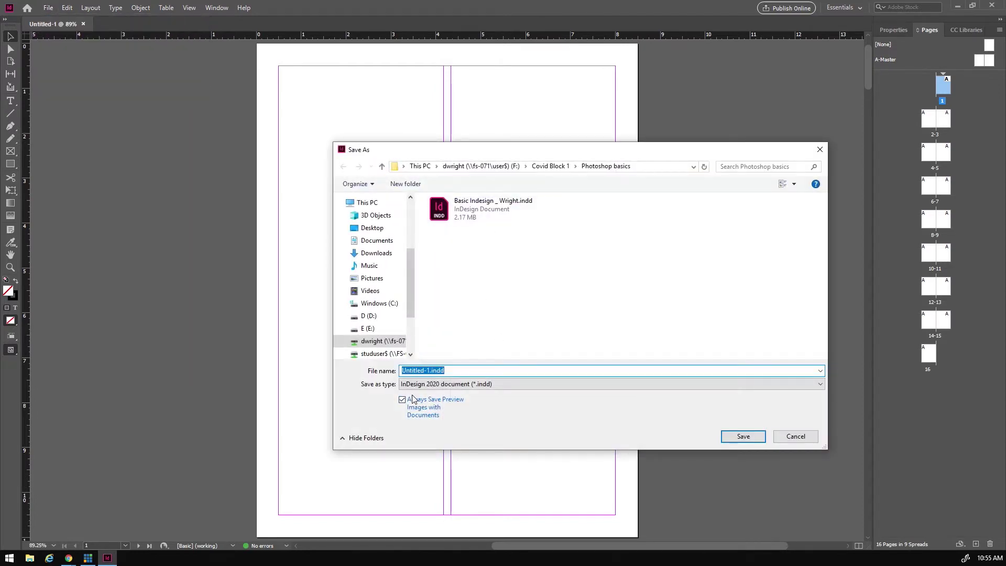
type("Photography Portfolio _ wright")
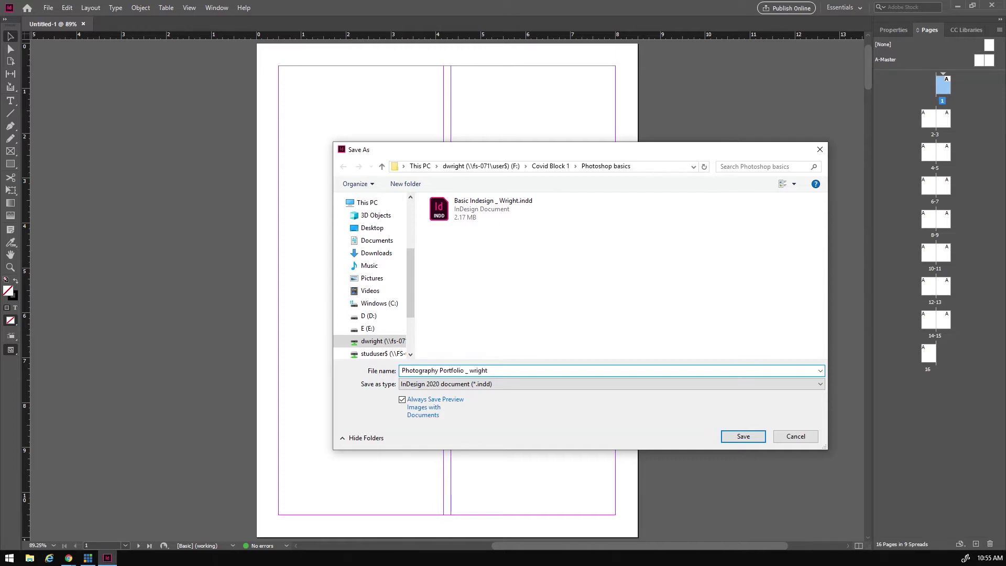
type("W")
key("Delete")
left_click(739, 438)
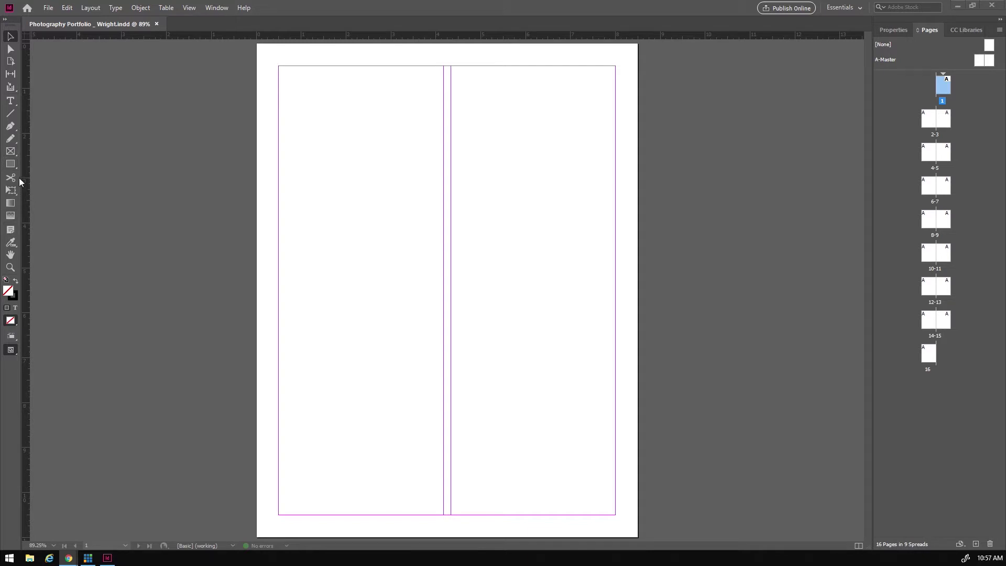
- Pick the Rectangle Frame tool and view the document's Letter size and 0.5 in margins
left_click(11, 152)
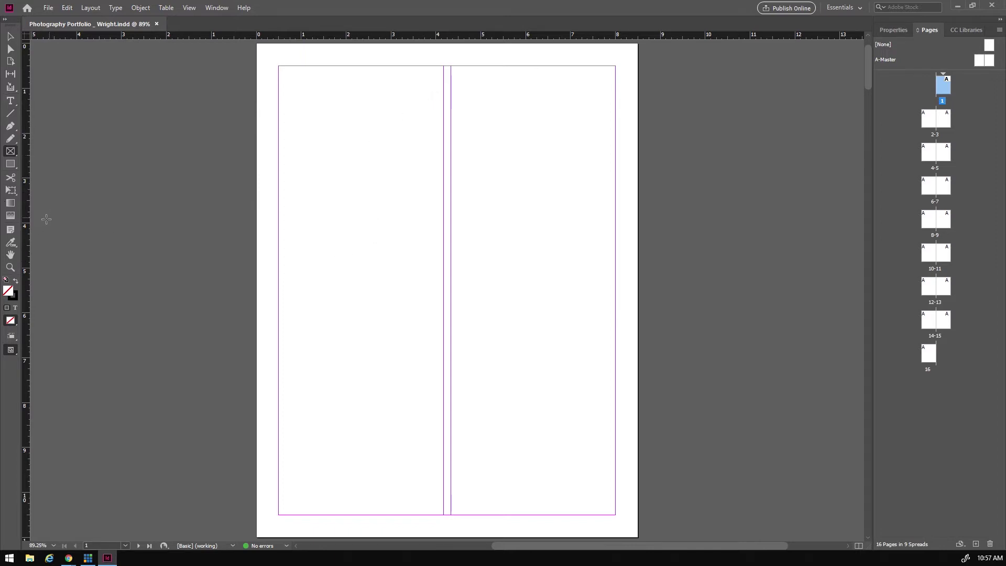
left_click(895, 31)
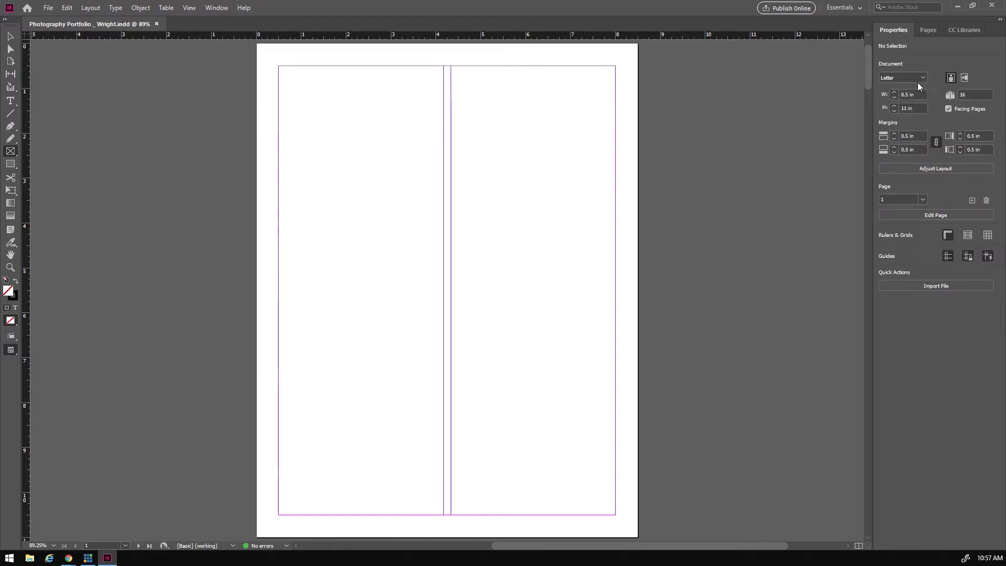
left_click(935, 283)
- Add a centred title frame on page 1: PHOTOGRAPHY 10, Portfolio, Block 1 with the student's name
left_click(10, 102)
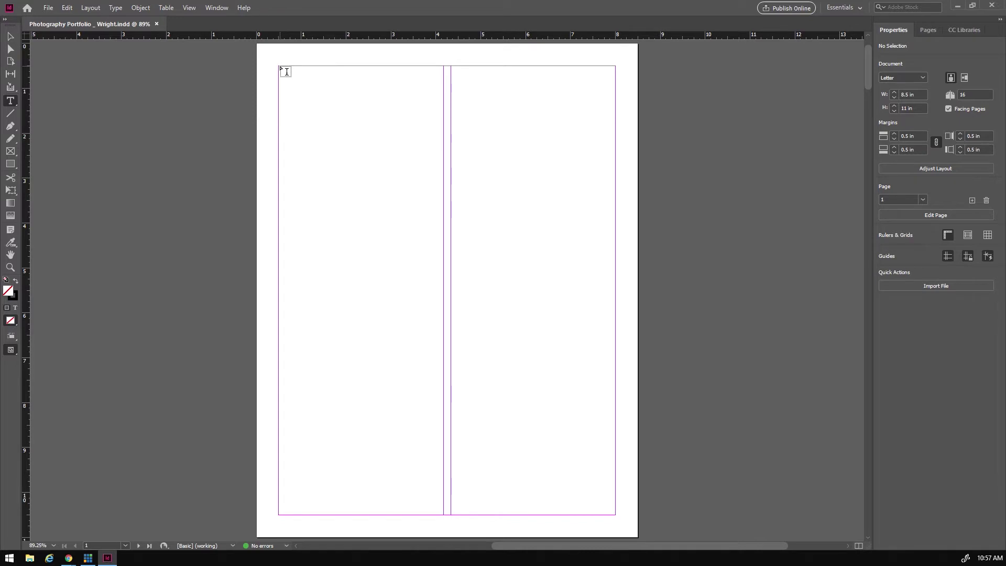
mouse_move(279, 66)
left_mouse_down()
mouse_move(591, 105)
mouse_move(611, 138)
mouse_move(613, 178)
left_mouse_up()
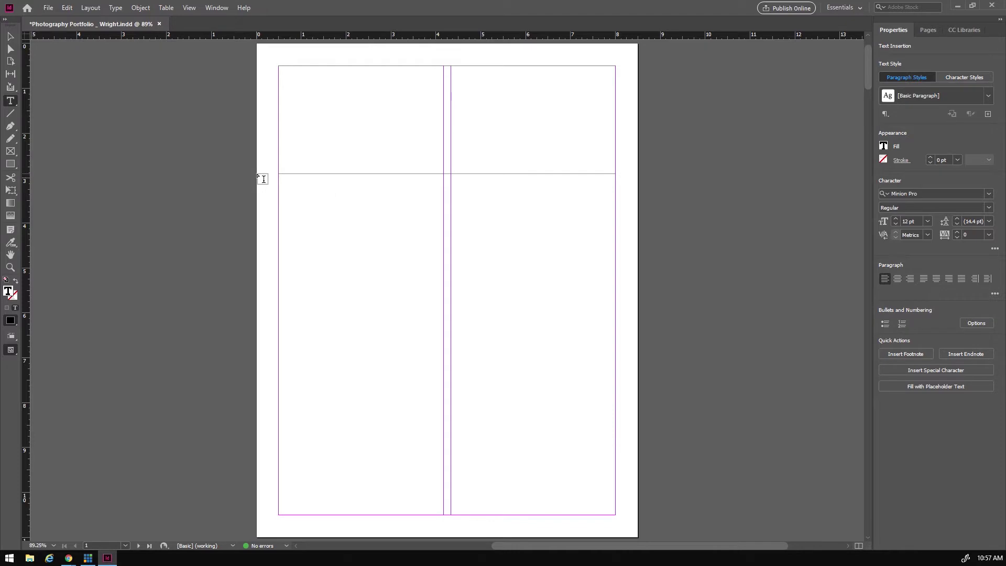
type("PHOTOGR")
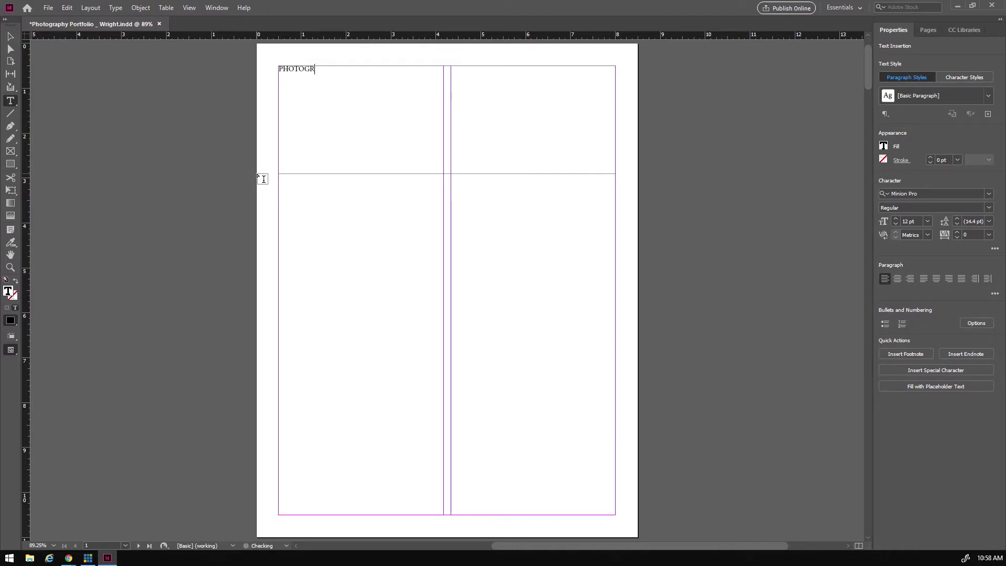
type("APHY 10 ")
type("PO")
key("BackSpace")
type("ortfolio")
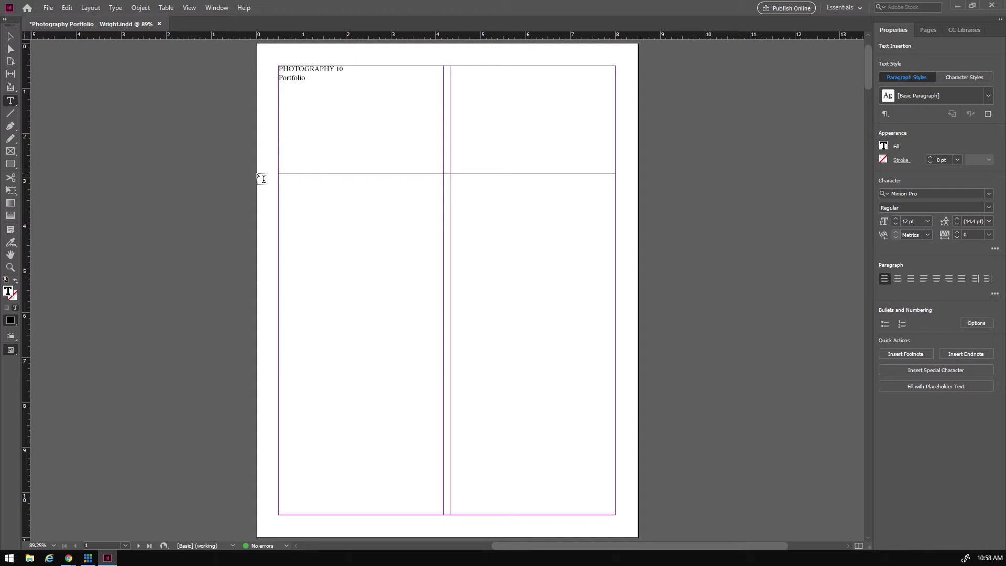
key("Return")
left_click_drag(369, 87, 267, 61)
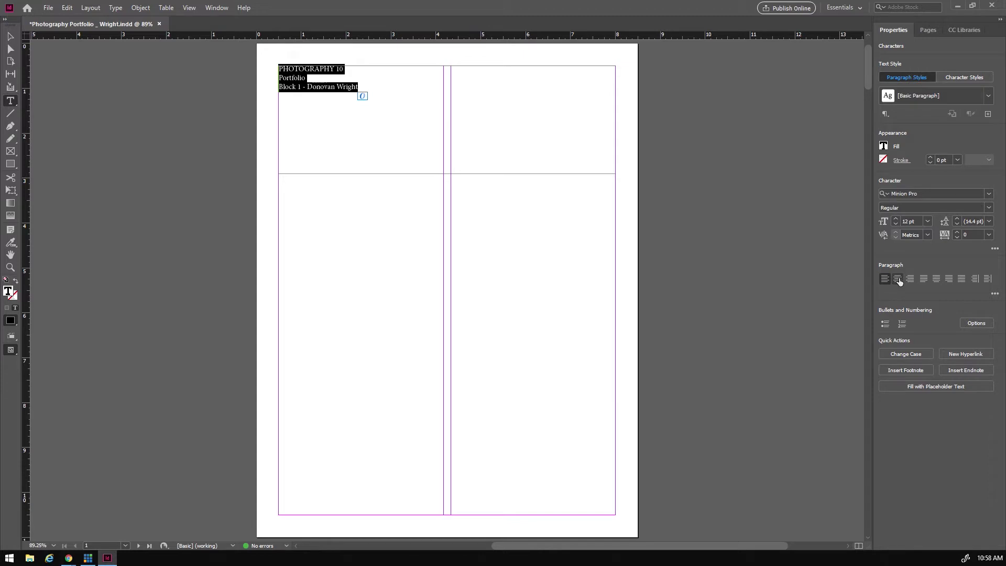
left_click(898, 280)
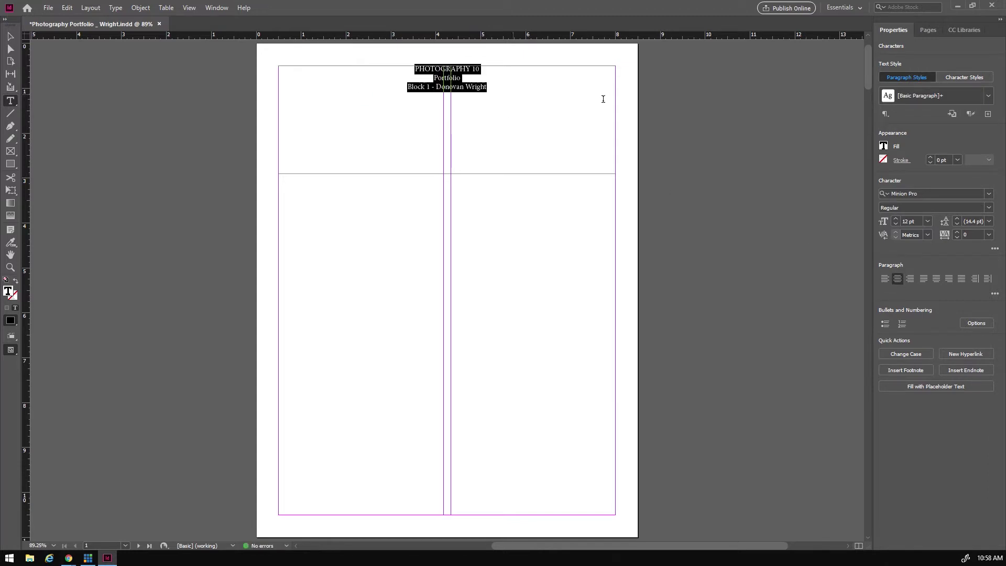
- Set the Block 1 byline to 18 pt Britannic Bold
left_click(469, 94)
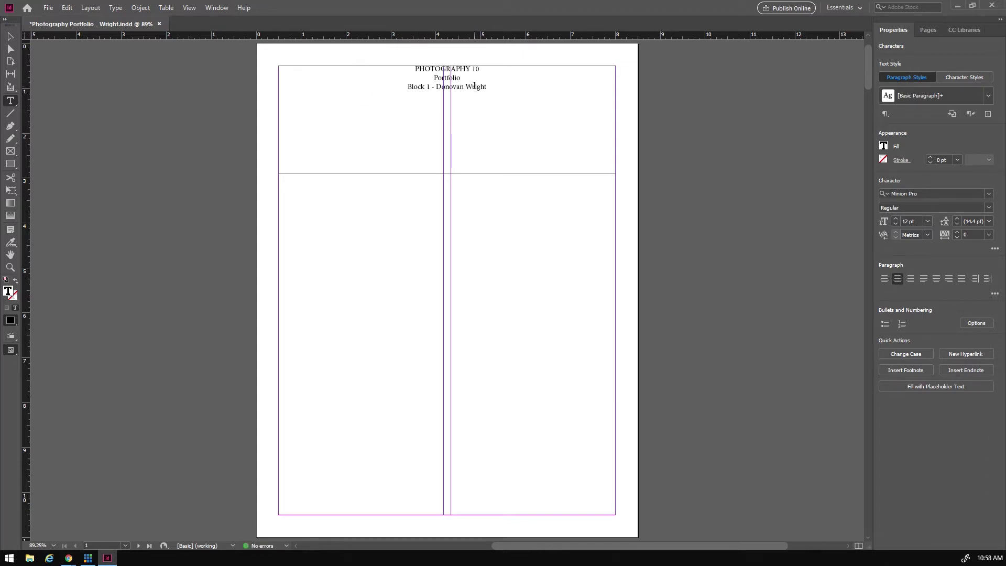
left_click_drag(489, 87, 408, 96)
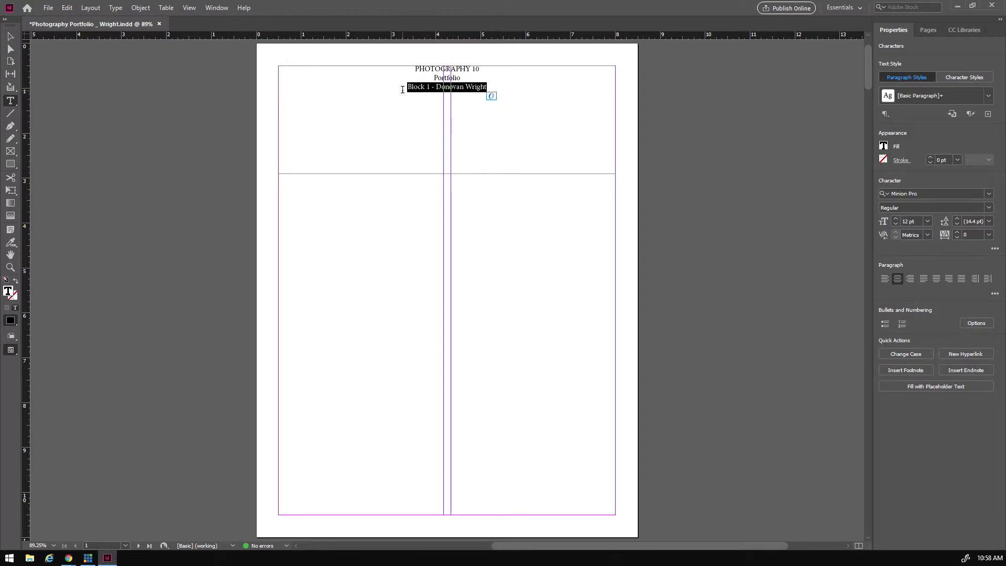
left_click(927, 222)
left_click(917, 324)
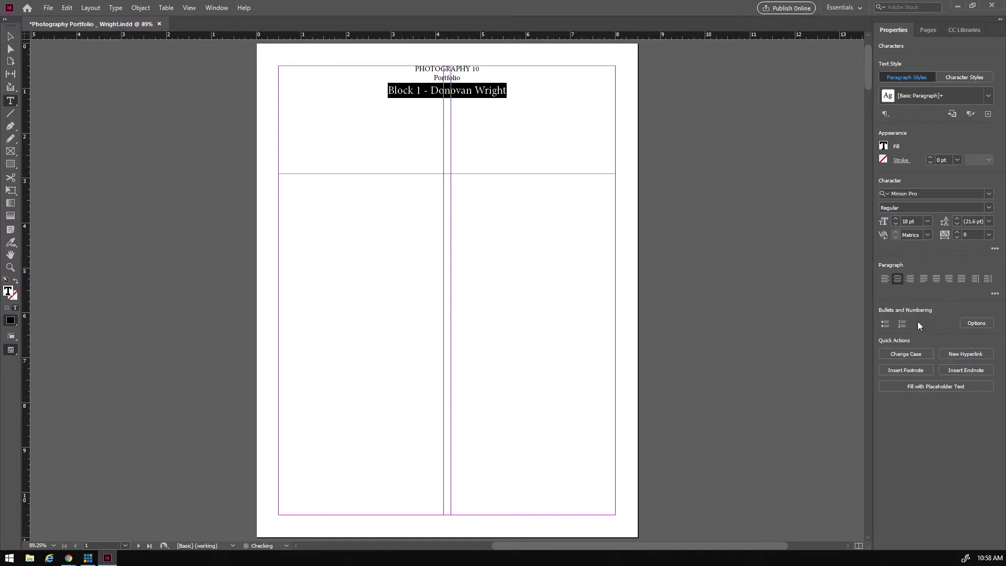
left_click(933, 206)
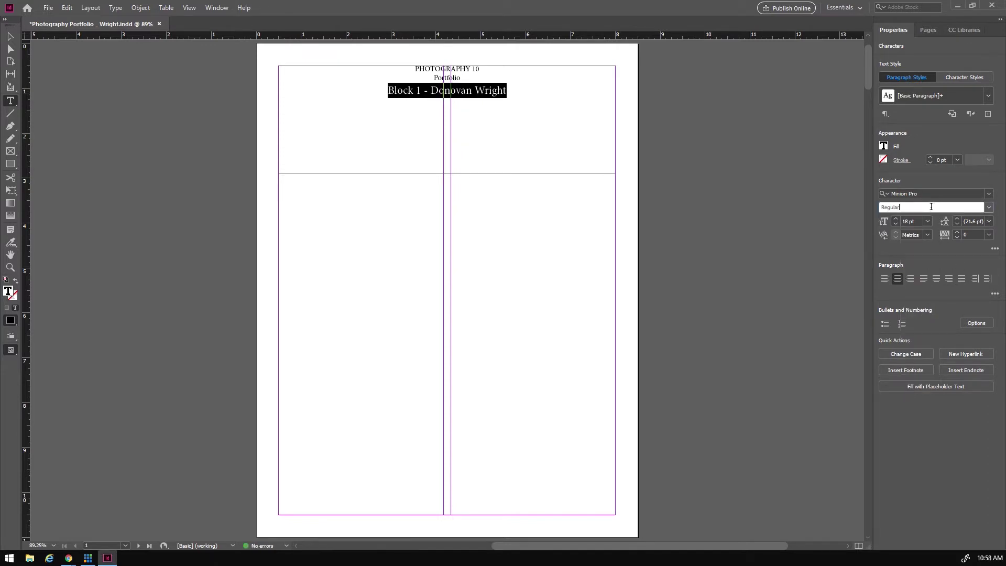
left_click(988, 195)
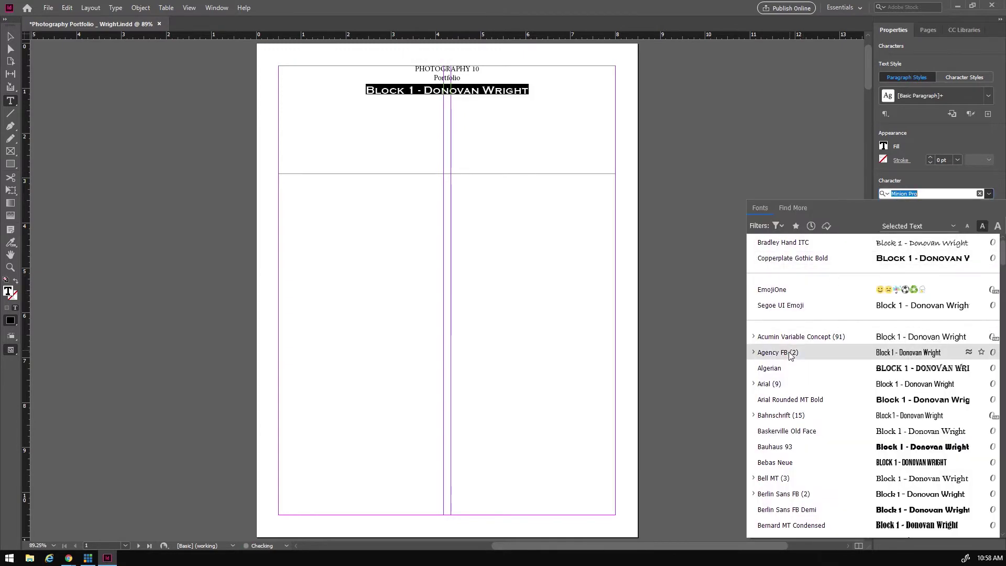
scroll(804, 391, "down", 2)
scroll(804, 385, "down", 3)
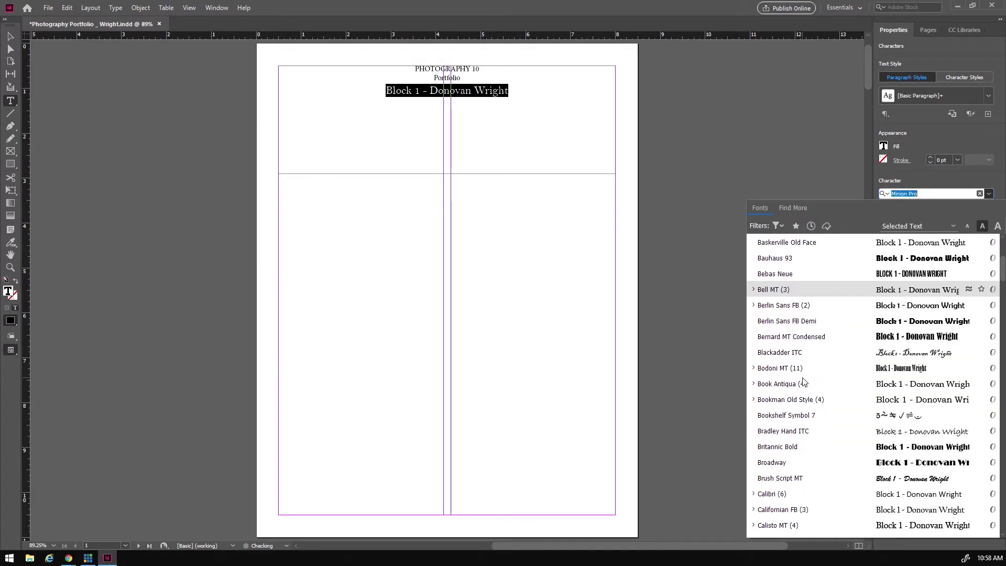
scroll(804, 380, "down", 2)
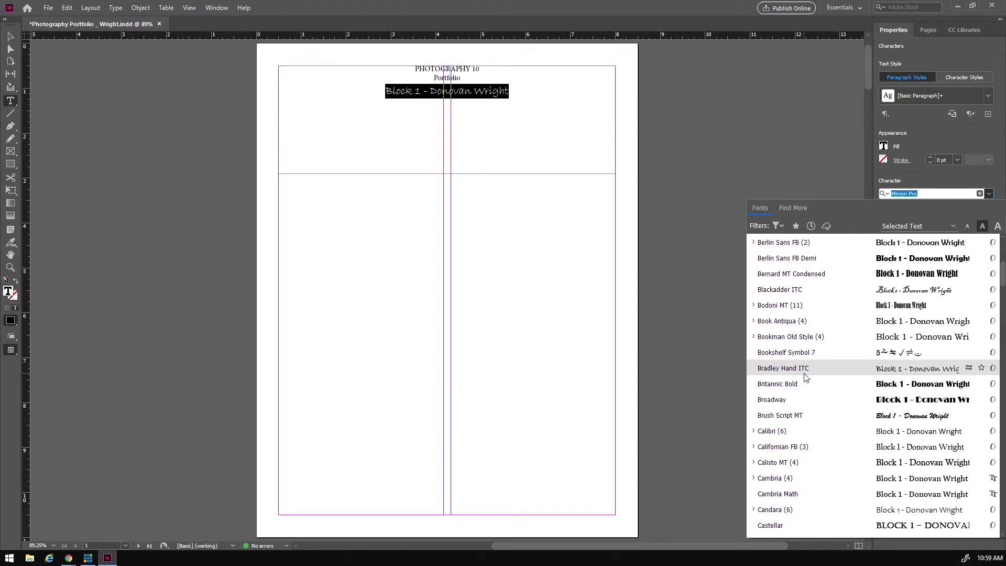
scroll(804, 376, "down", 1)
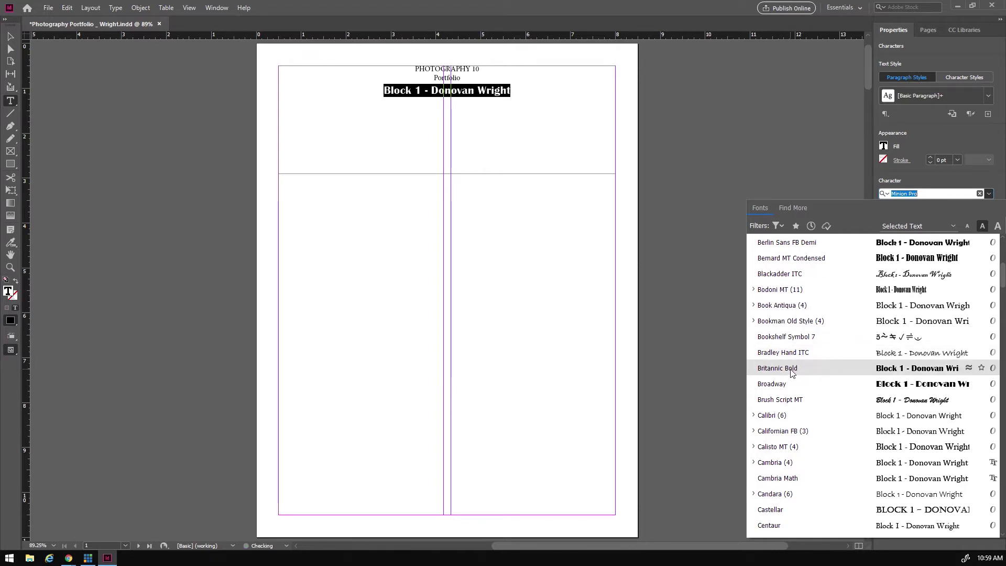
left_click(792, 370)
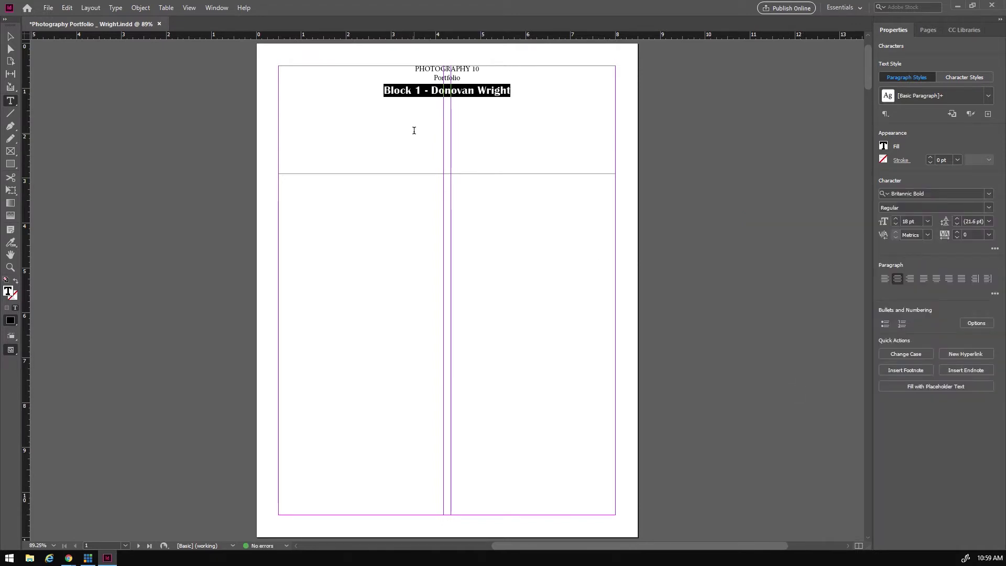
- Apply Britannic Bold to the PHOTOGRAPHY 10 and Portfolio title lines
key("Up")
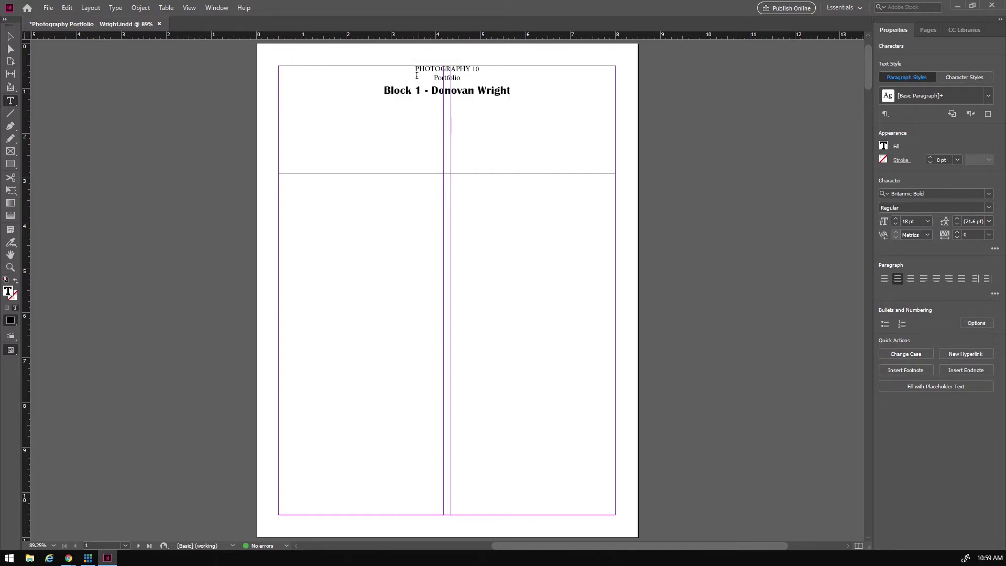
left_click_drag(415, 67, 462, 78)
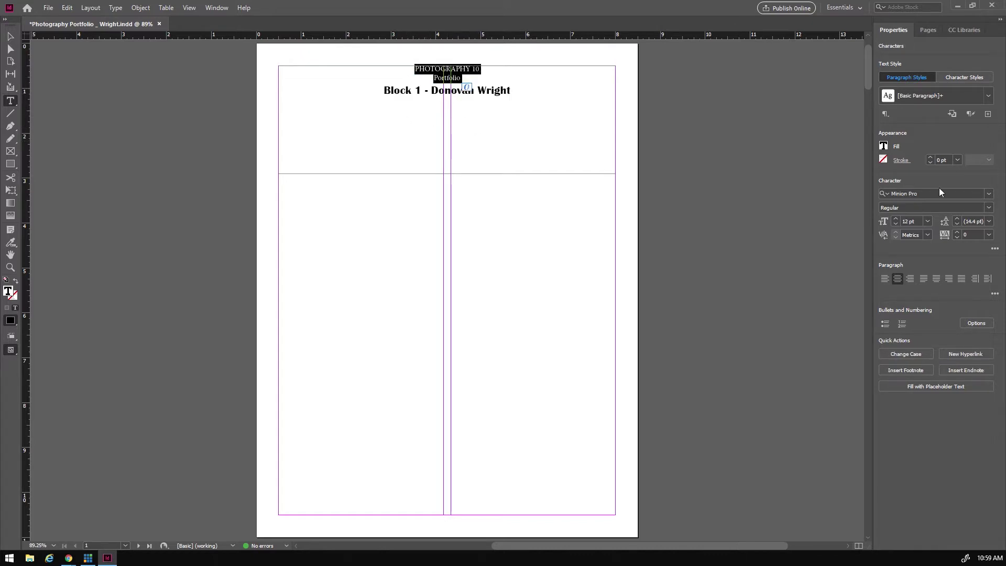
left_click(988, 196)
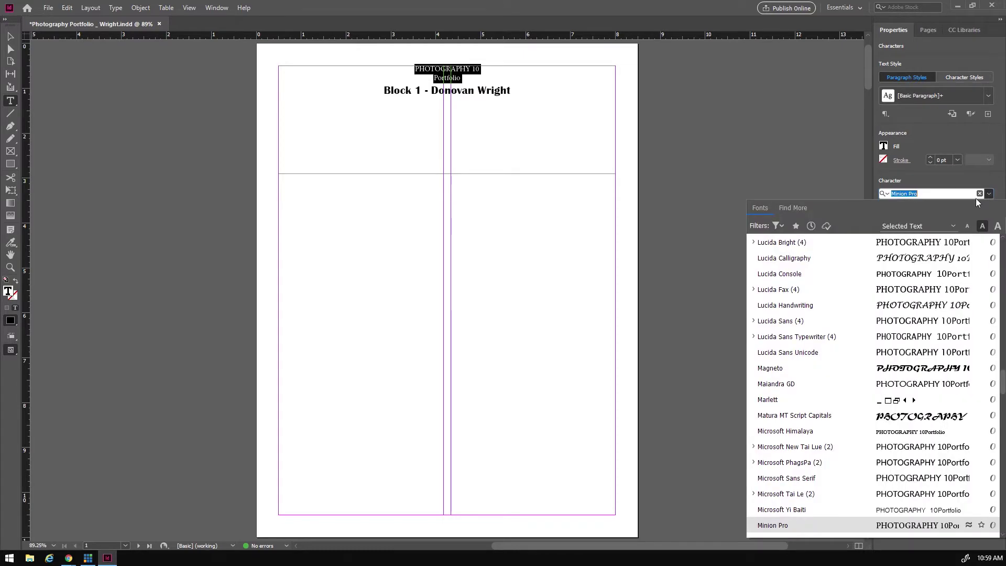
scroll(838, 372, "down", 2)
scroll(836, 375, "down", 1)
scroll(838, 377, "up", 10)
scroll(837, 373, "up", 15)
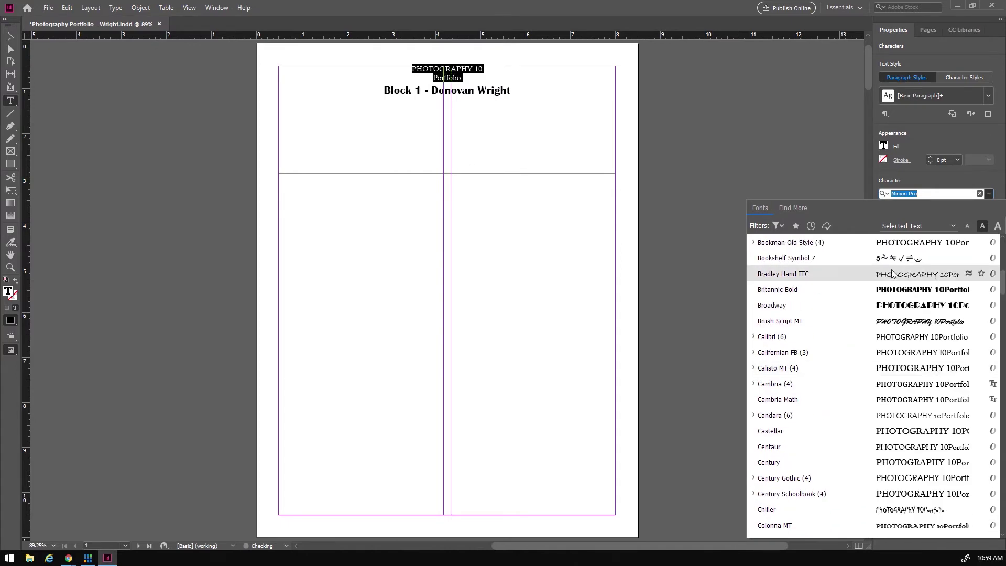
scroll(786, 304, "up", 2)
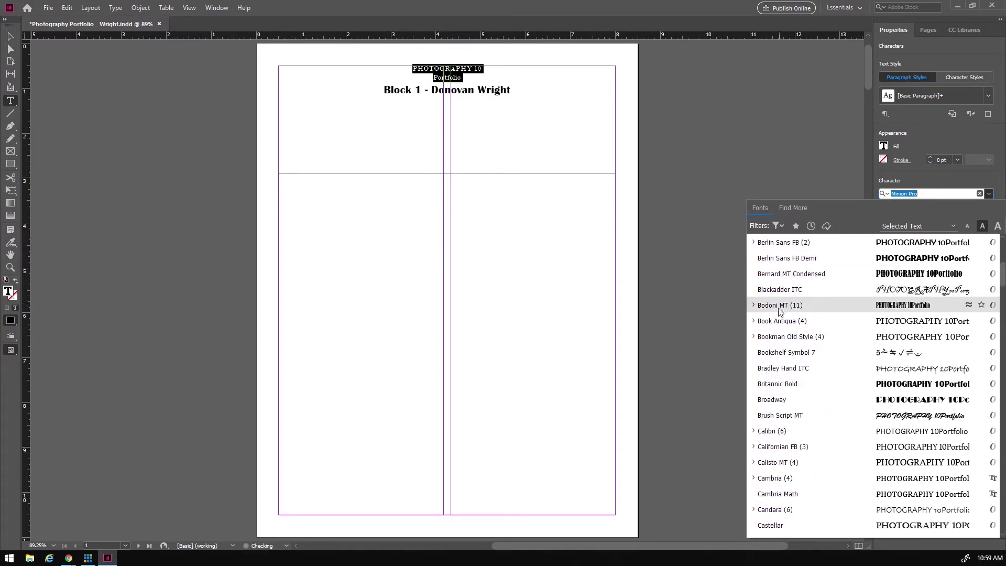
left_click(788, 387)
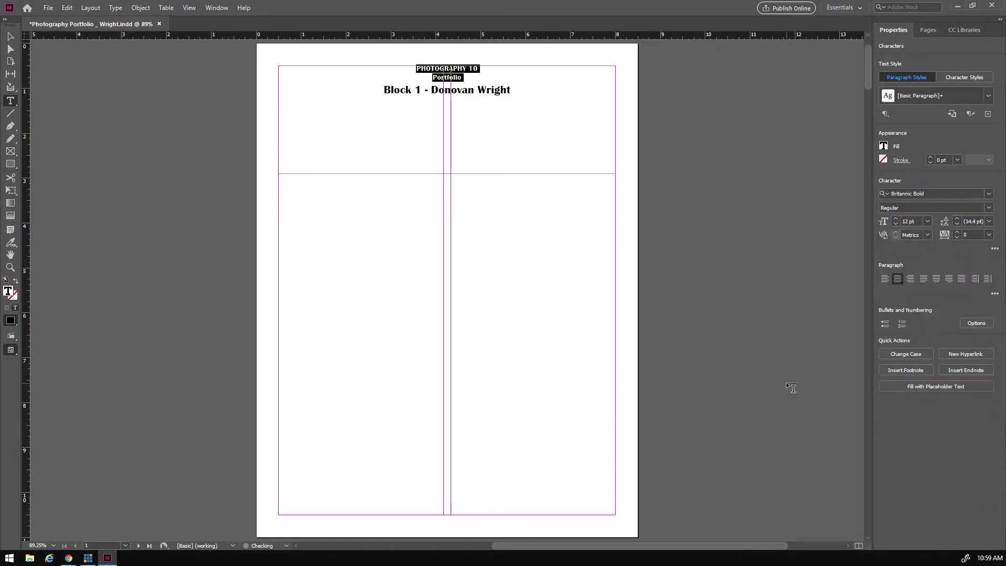
- Size the title lines at 66 pt after trying 60, 72, 65 and 67 pt
left_click(928, 221)
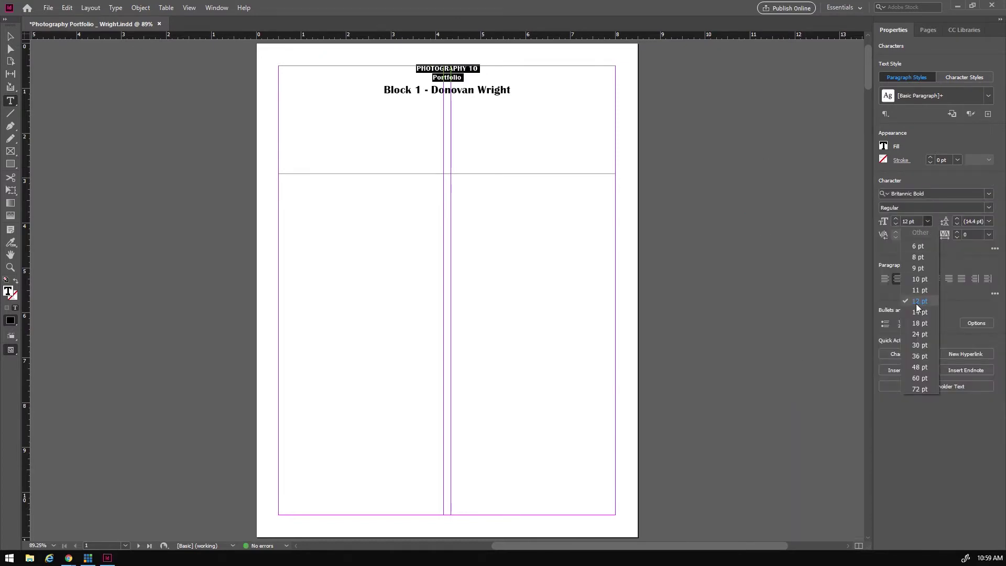
left_click(917, 382)
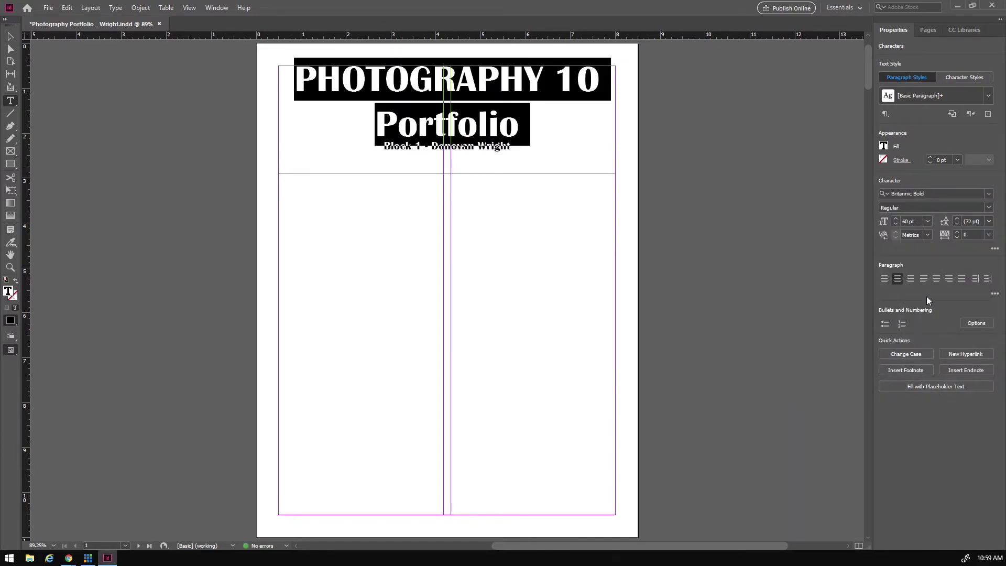
left_click(929, 221)
left_click(924, 390)
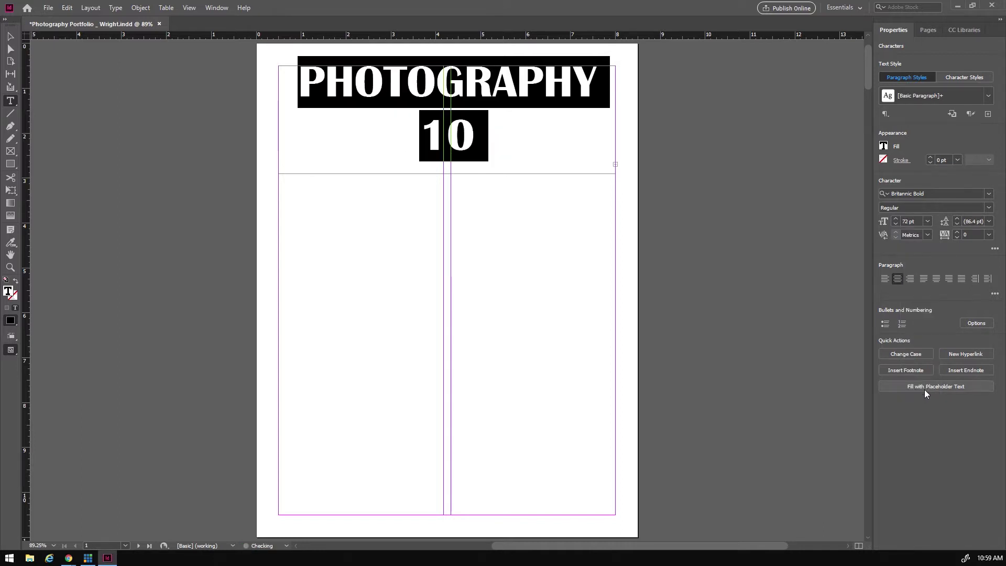
left_click(929, 222)
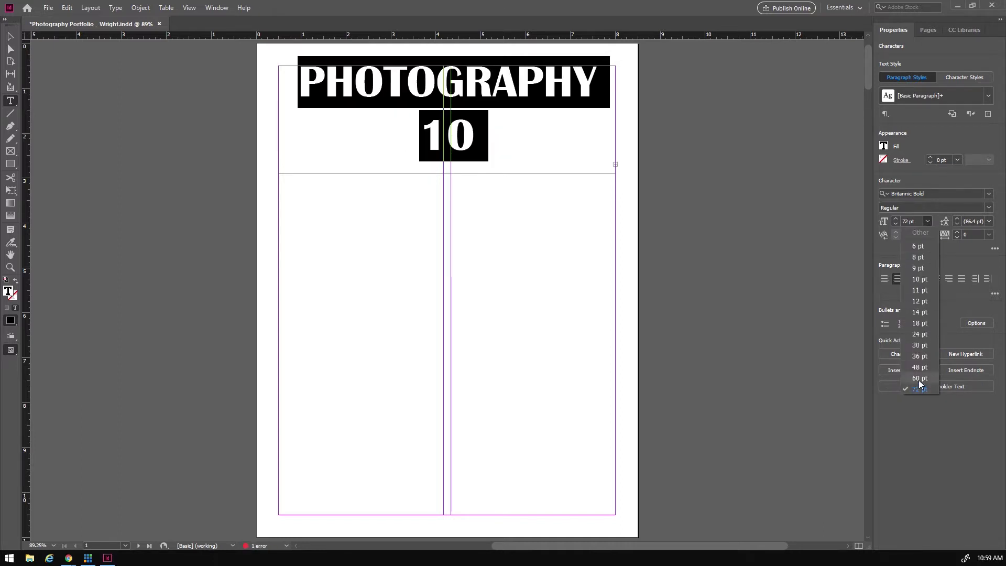
left_click(919, 379)
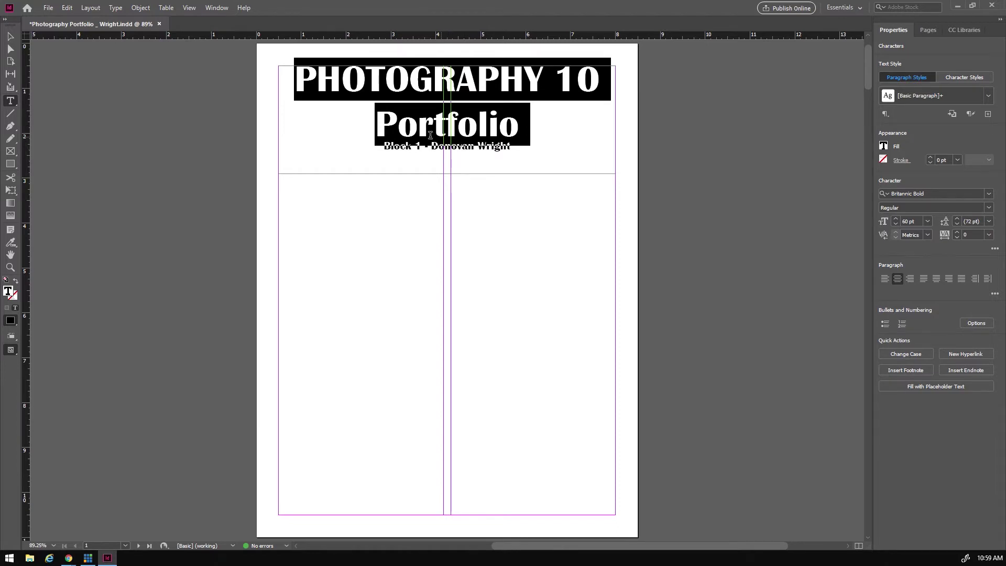
left_click(913, 220)
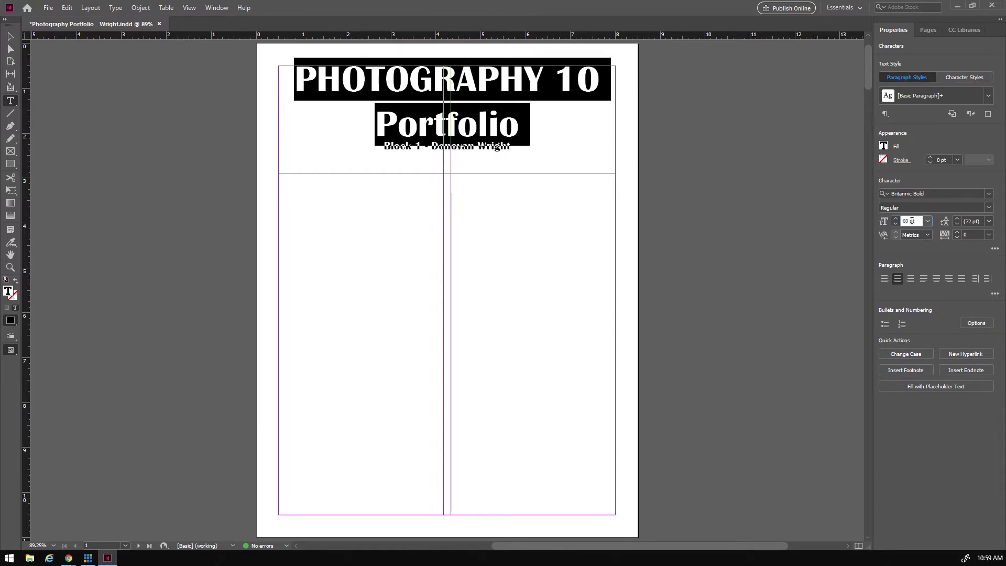
triple_click(918, 220)
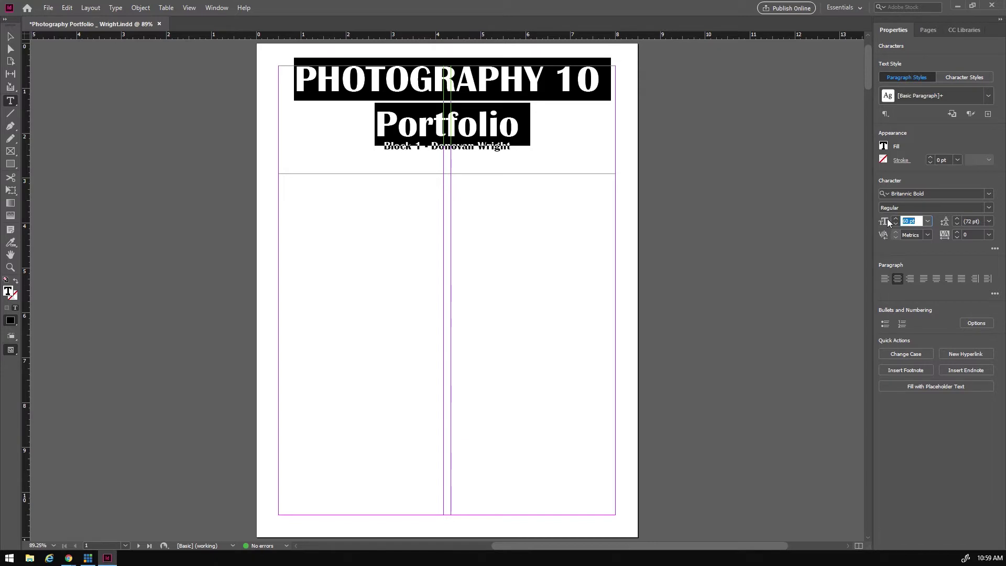
type("65")
key("Return")
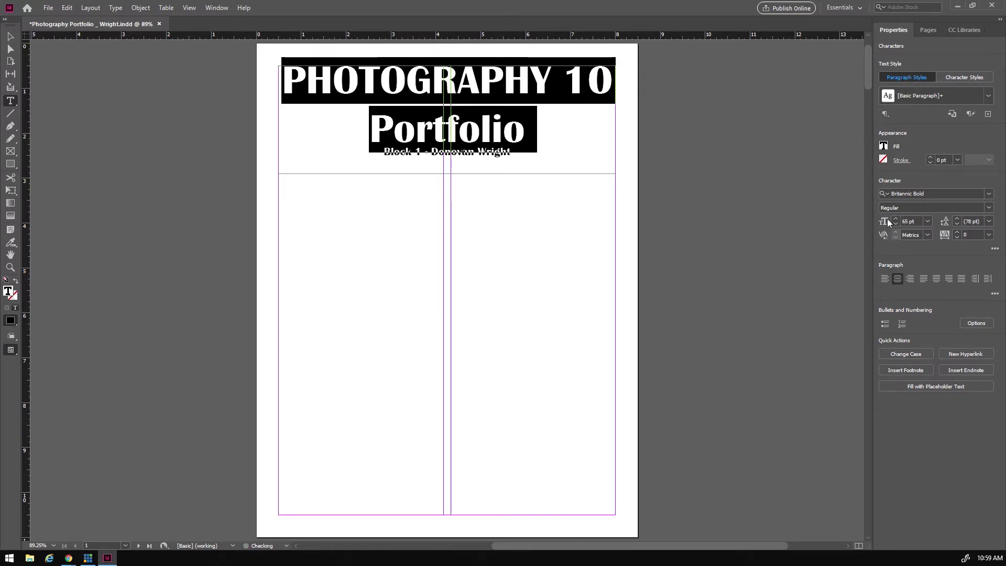
triple_click(897, 220)
type("67")
key("Return")
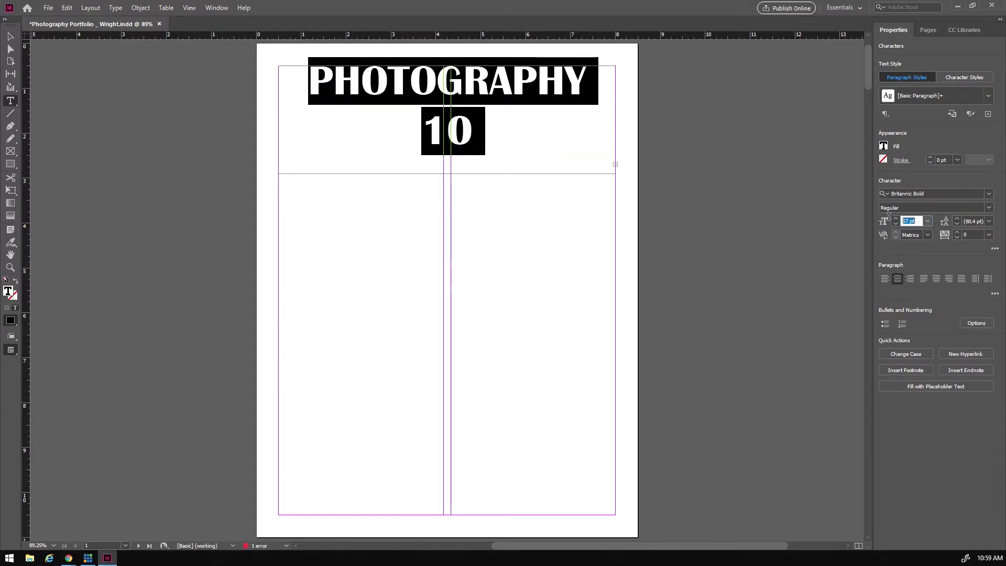
left_click(895, 224)
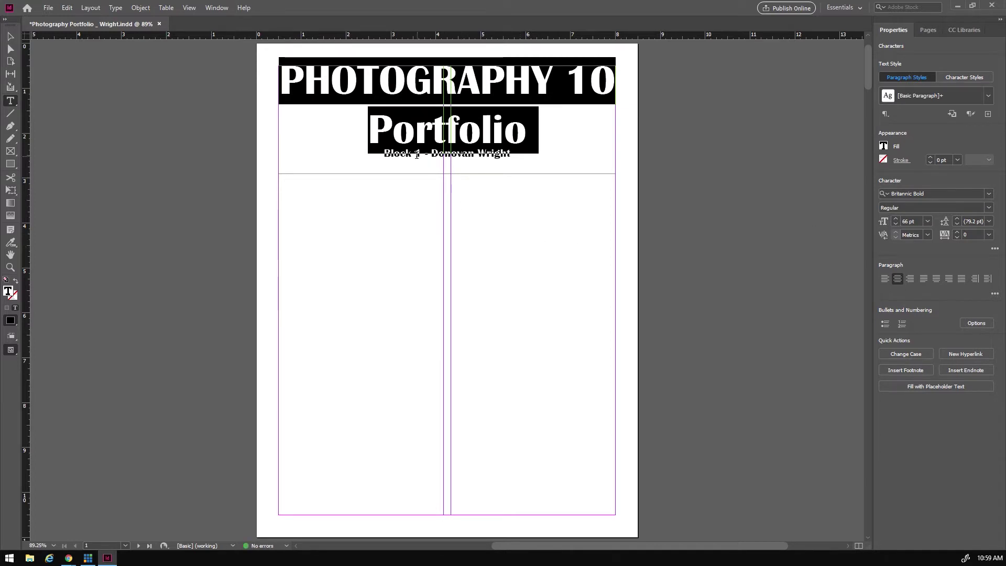
left_click(10, 36)
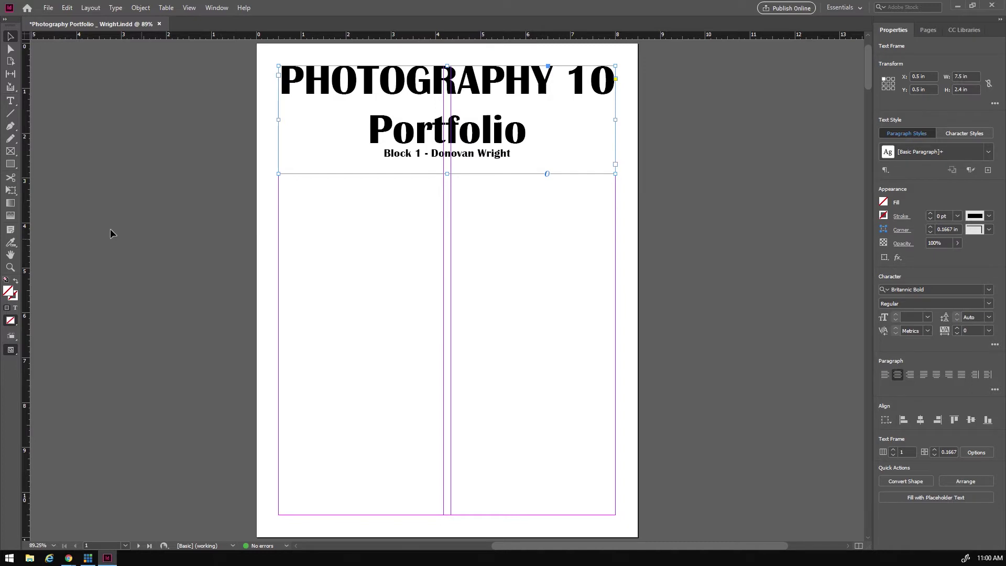
- Draw a 7.5 × 7.25 in image frame filling the page below the title
left_click(6, 141)
left_click(11, 152)
left_click_drag(279, 189, 615, 515)
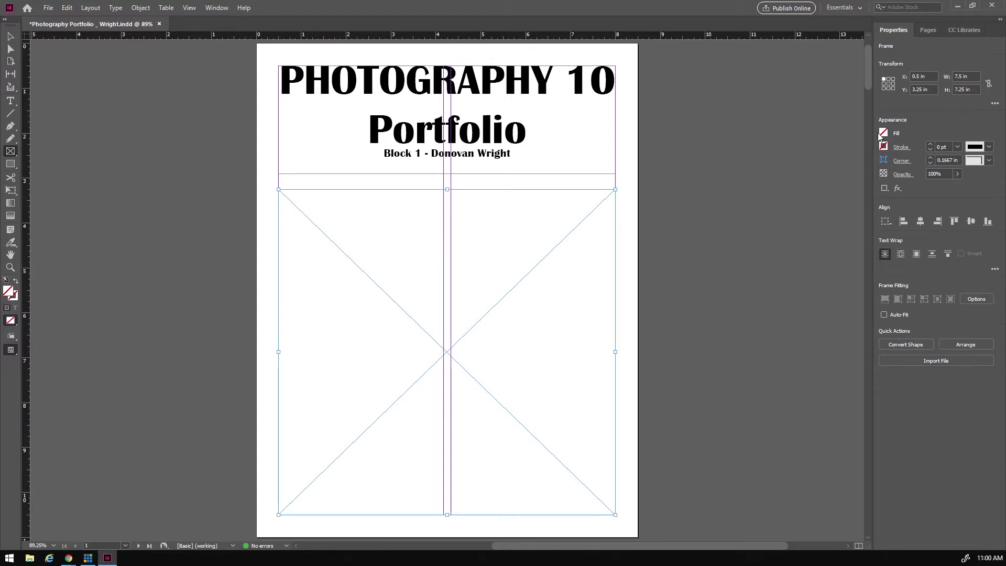
- Give the large photo frame a 5 pt black stroke, then deselect it
left_click(931, 144)
left_click(930, 143)
left_click(930, 144)
left_click(930, 144)
left_click(931, 143)
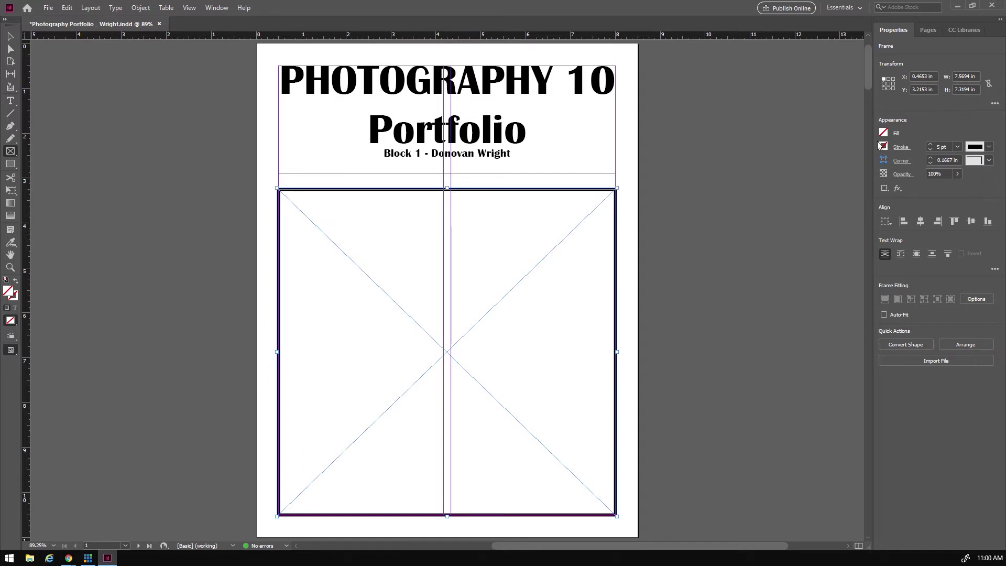
left_click(902, 147)
left_click(902, 148)
left_click(885, 146)
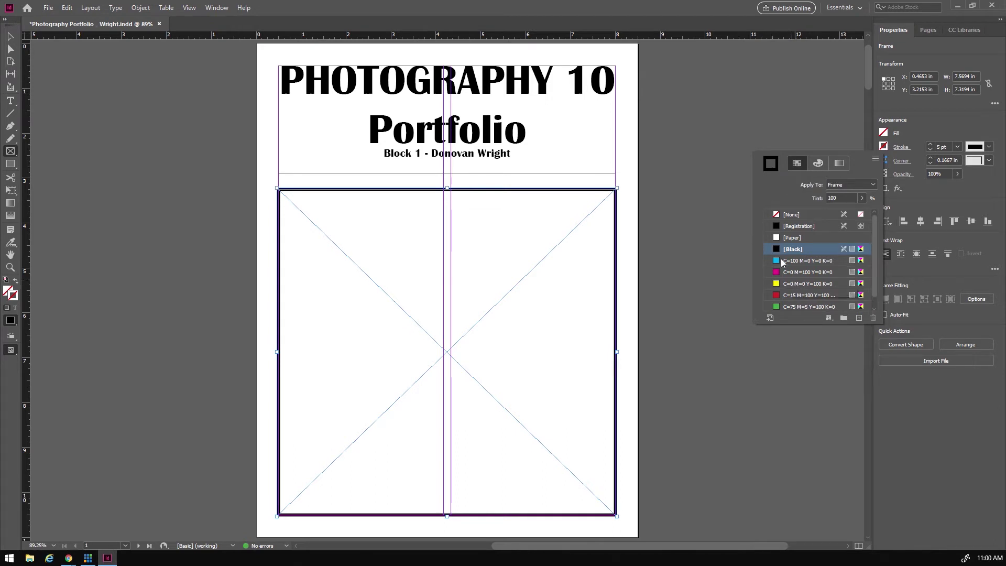
left_click(791, 250)
left_click(942, 126)
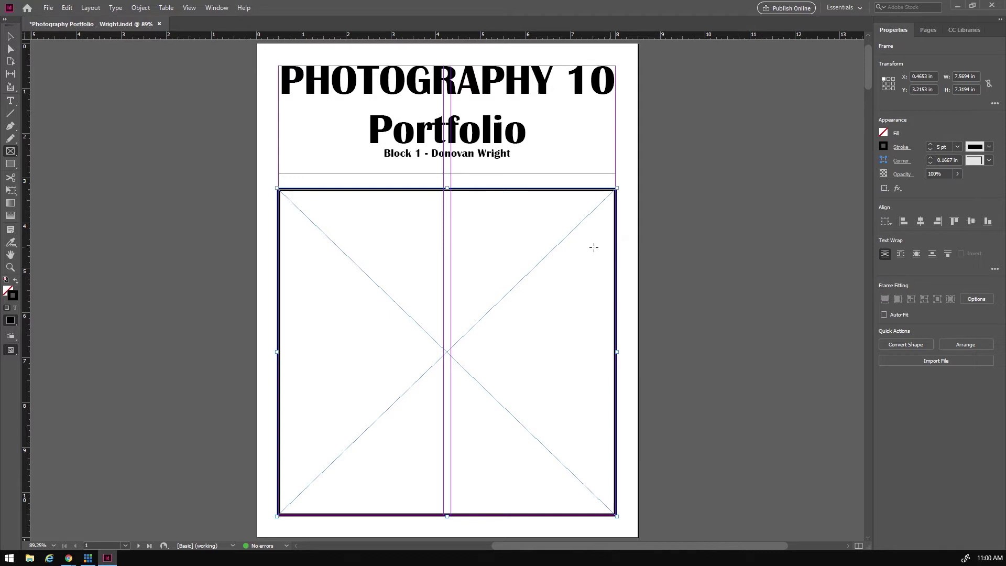
left_click(10, 36)
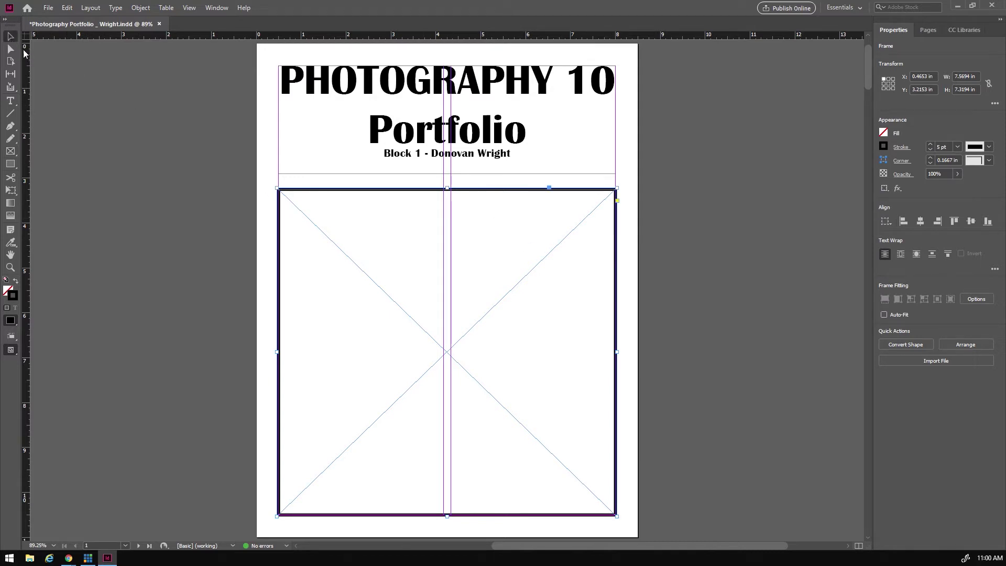
left_click(268, 171)
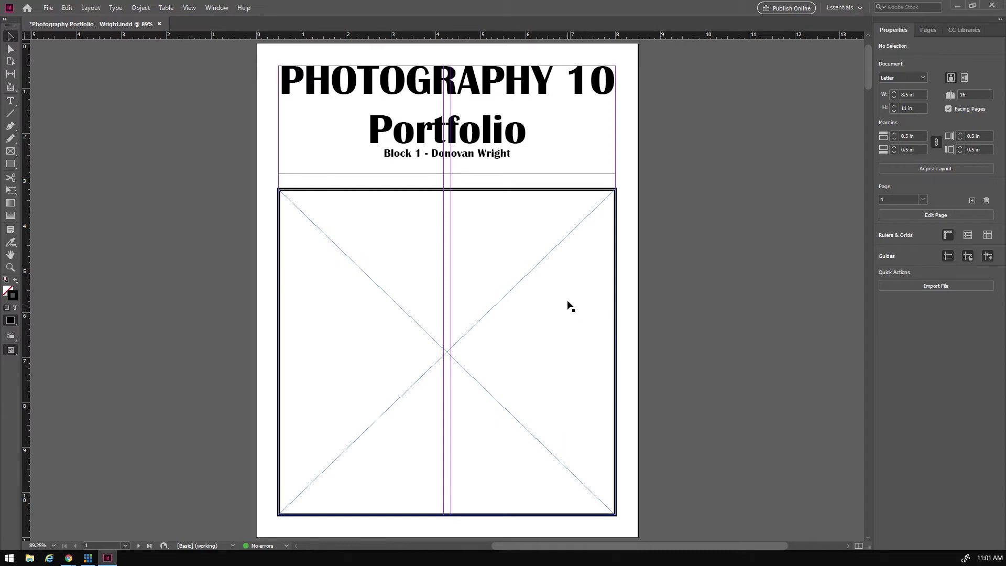
- Scroll to the blank page 2–3 spread with page 2 in view
scroll(567, 287, "down", 5)
scroll(563, 286, "down", 8)
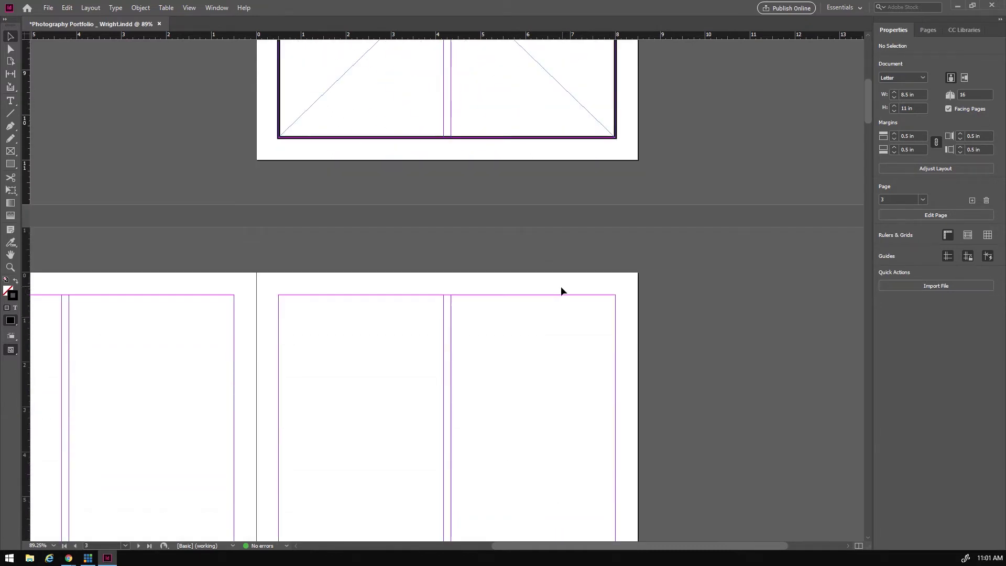
scroll(556, 292, "up", 6)
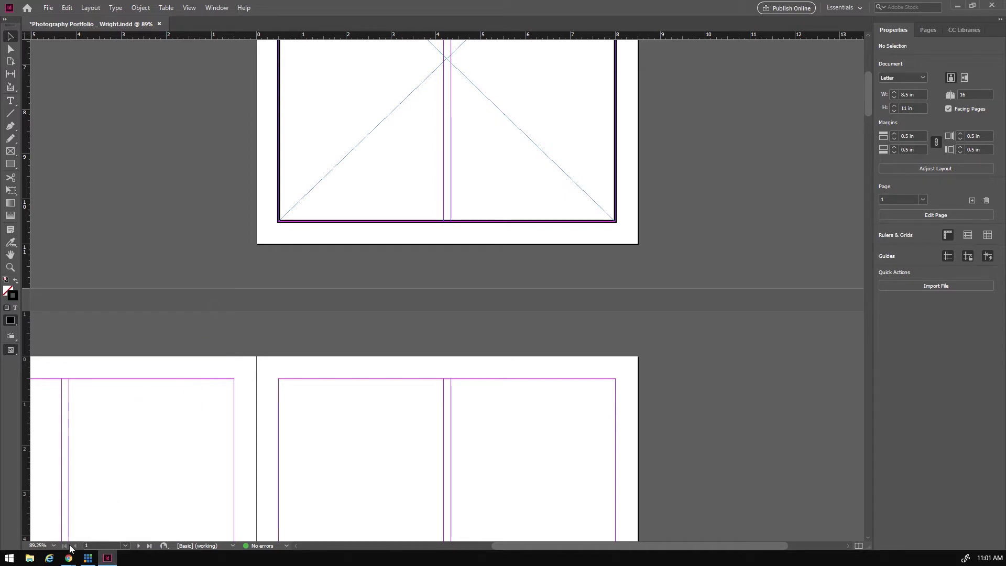
mouse_move(68, 558)
mouse_move(82, 523)
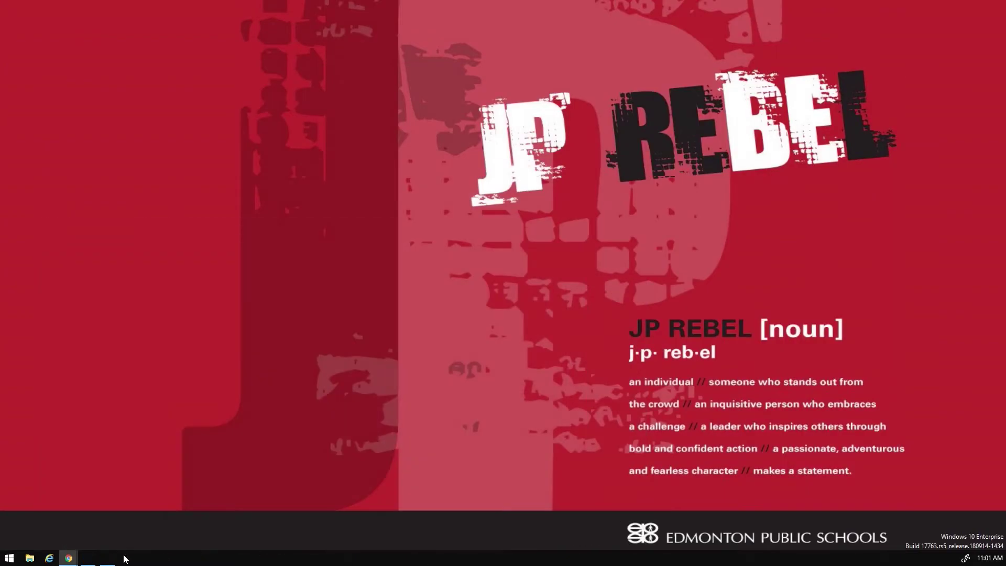
left_click(108, 558)
scroll(621, 292, "down", 3)
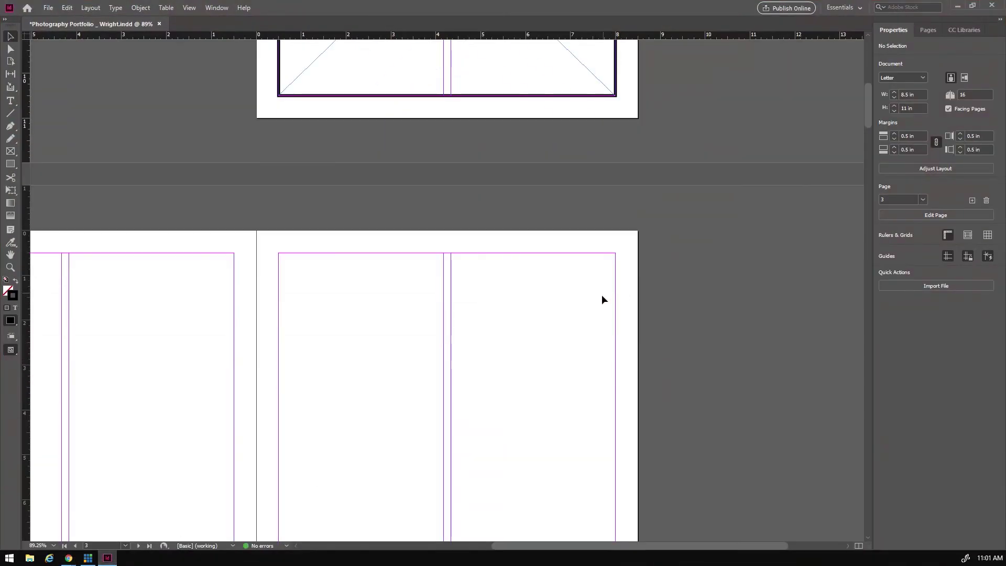
scroll(602, 299, "down", 1)
left_click_drag(584, 547, 509, 551)
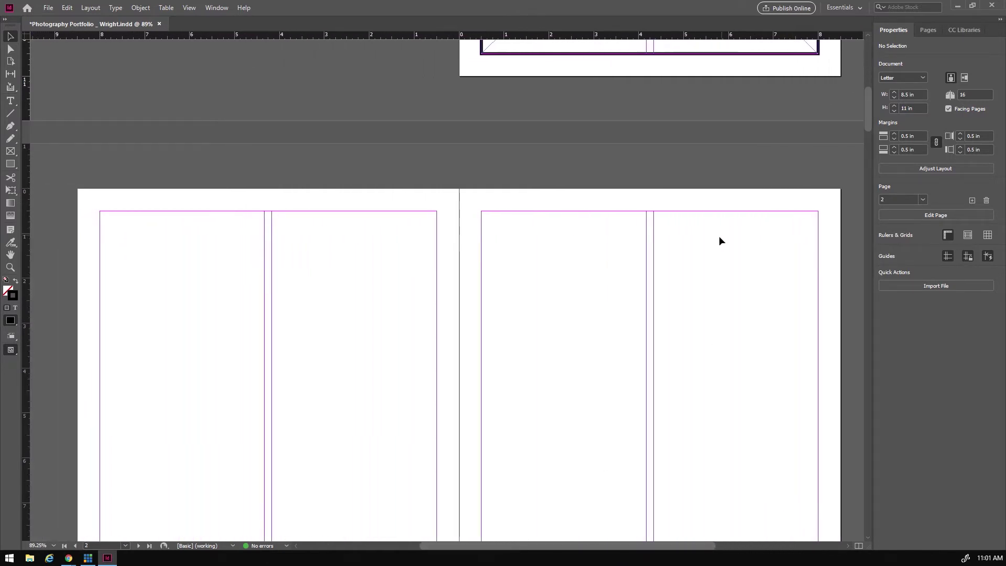
scroll(719, 238, "down", 3)
scroll(709, 236, "down", 1)
scroll(712, 237, "up", 1)
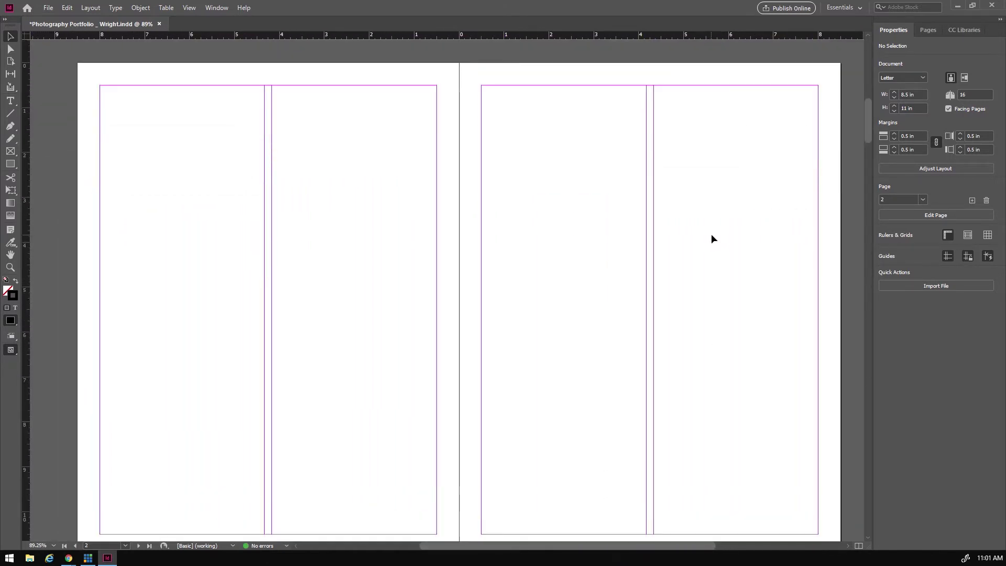
scroll(566, 229, "left", 3)
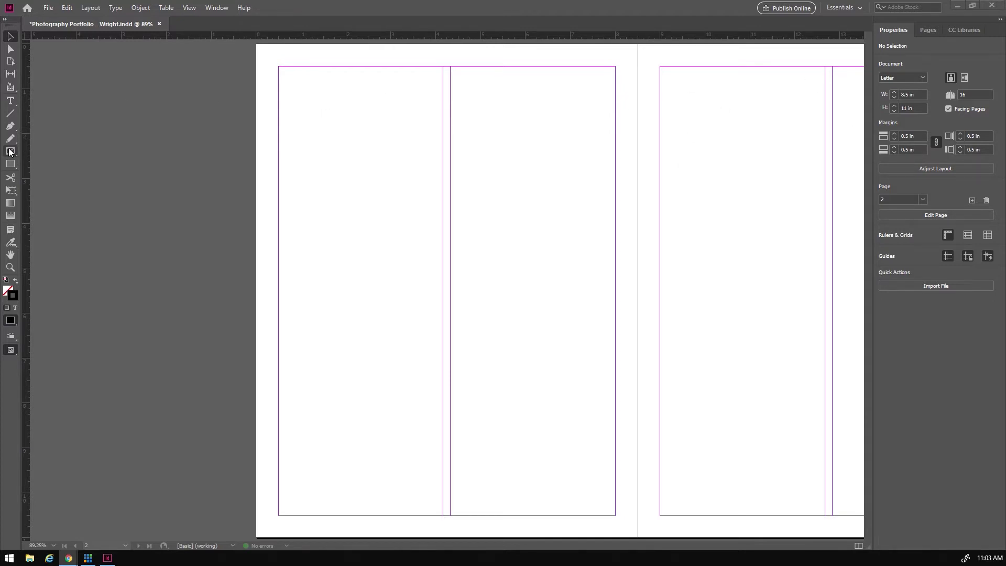
- Add a 'Horizontal Photos' text frame across page 2's top margin
left_click(11, 101)
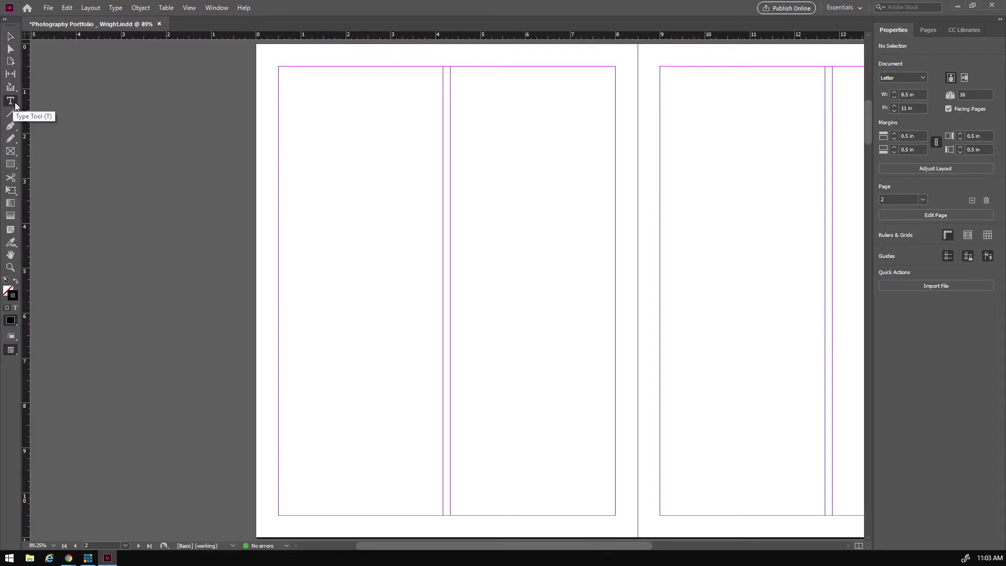
left_click_drag(283, 74, 616, 108)
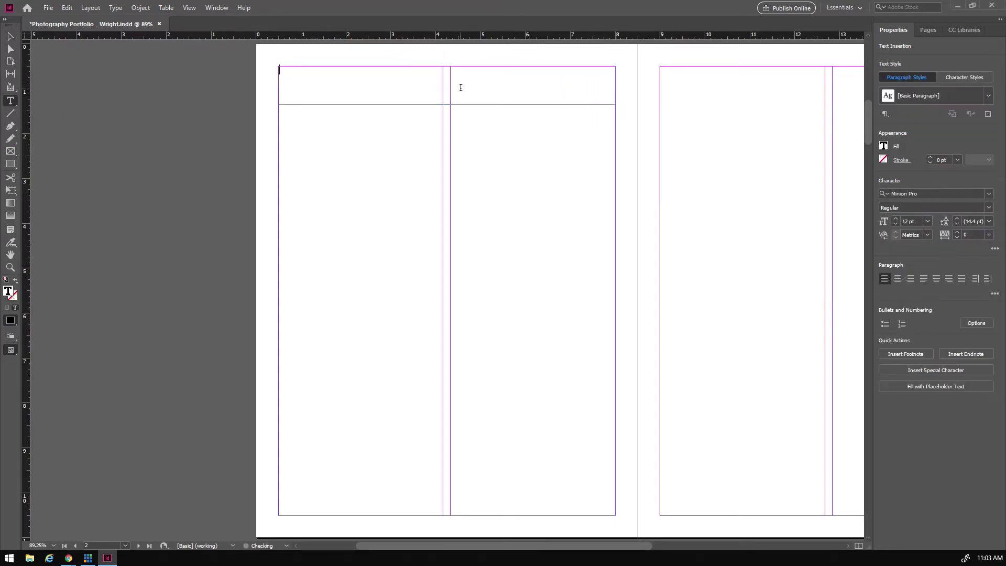
type("Horizontal Photos")
- Format the heading as centred 36 pt Britannic Bold
left_click_drag(342, 69, 270, 69)
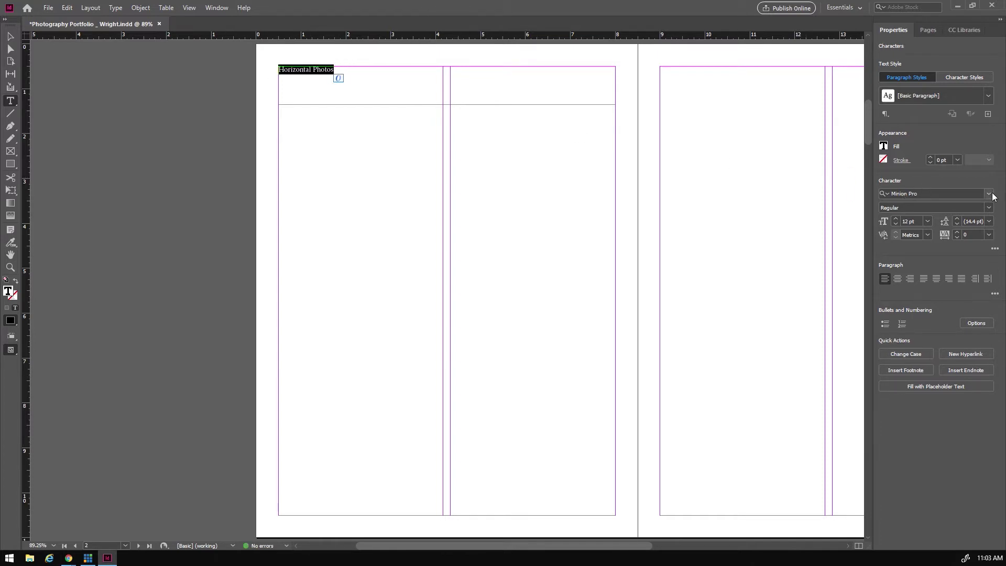
left_click(989, 193)
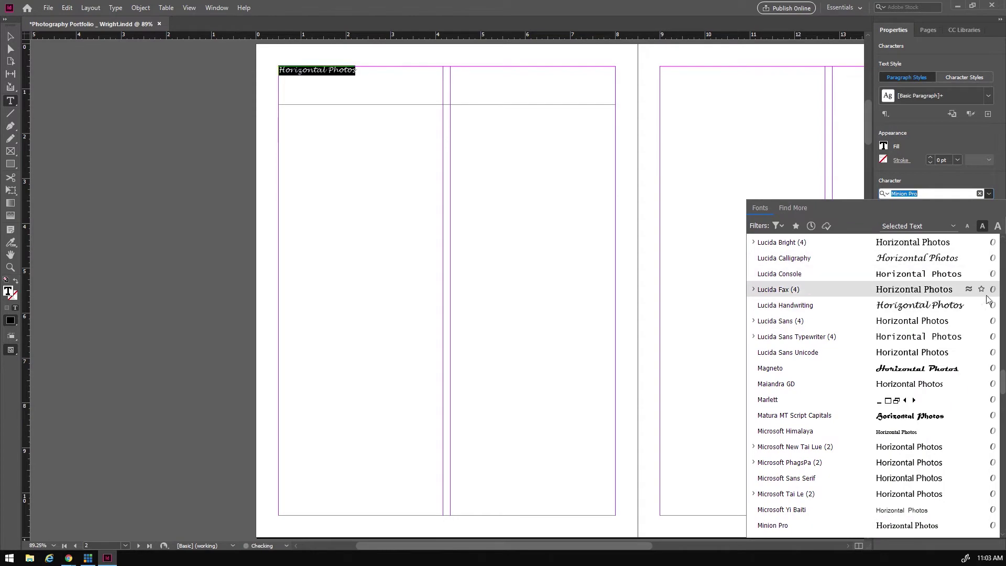
left_click_drag(1002, 390, 1003, 350)
scroll(779, 335, "up", 9)
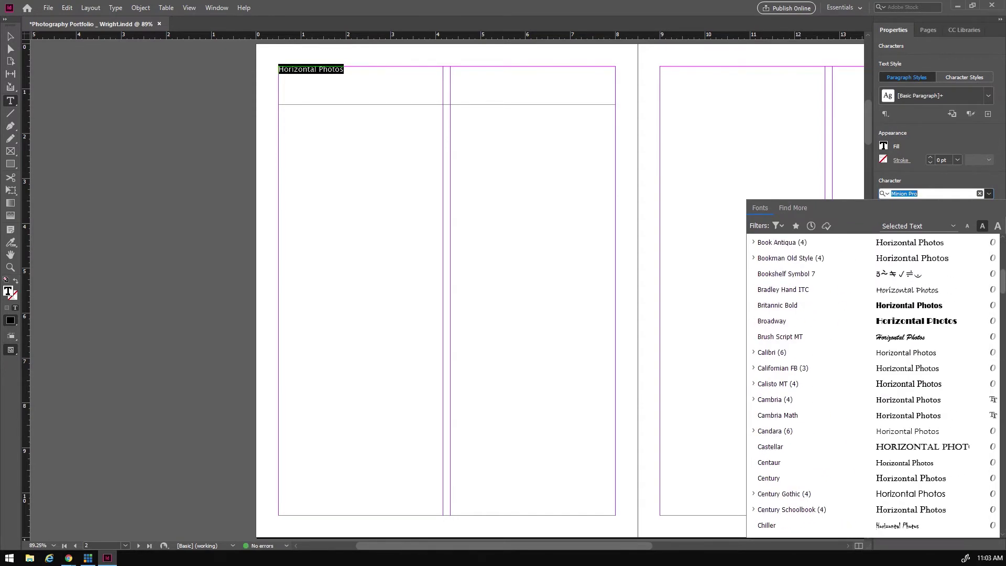
left_click(779, 401)
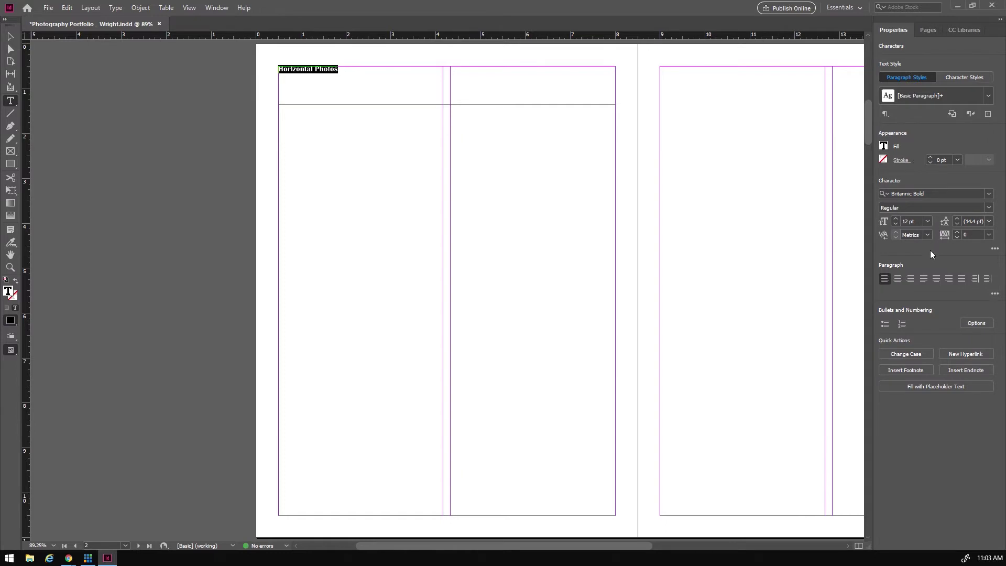
left_click(928, 221)
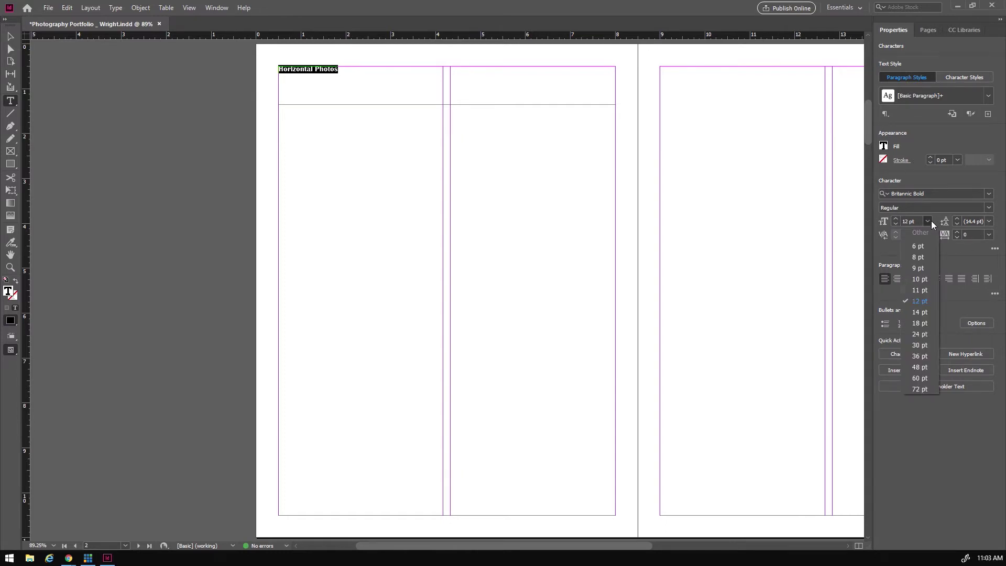
left_click(921, 356)
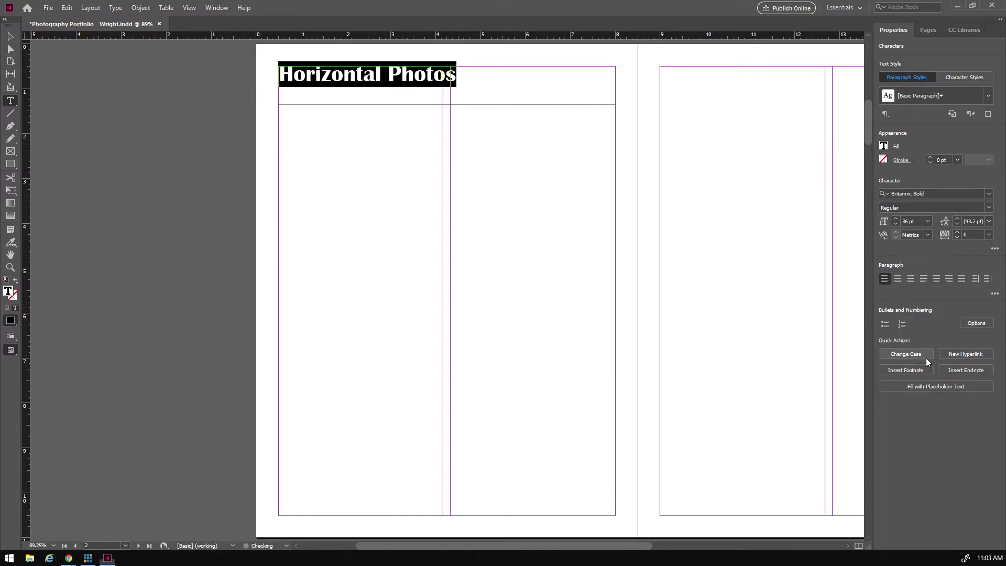
left_click(897, 278)
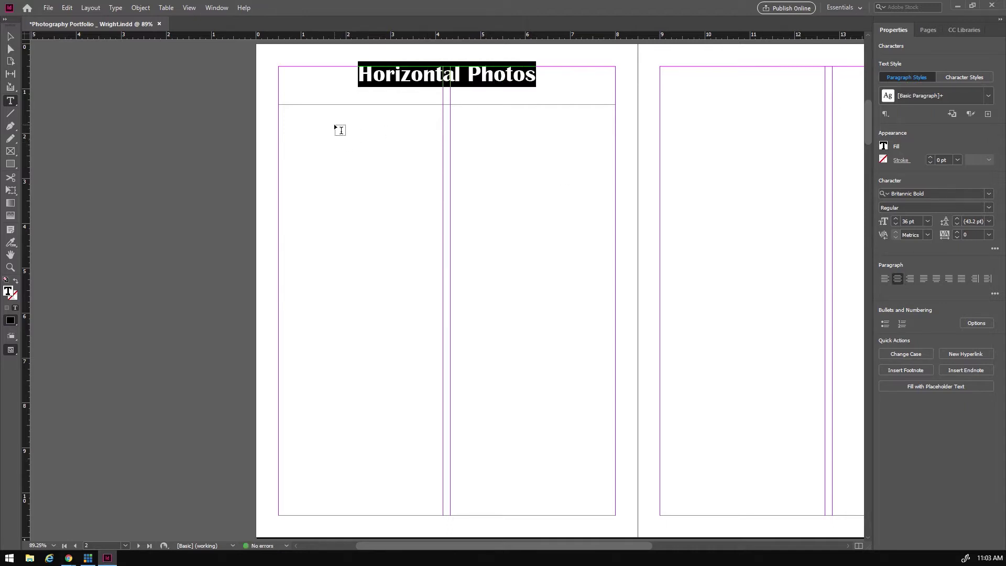
- Shorten the Horizontal Photos heading frame to fit its text
left_click(10, 152)
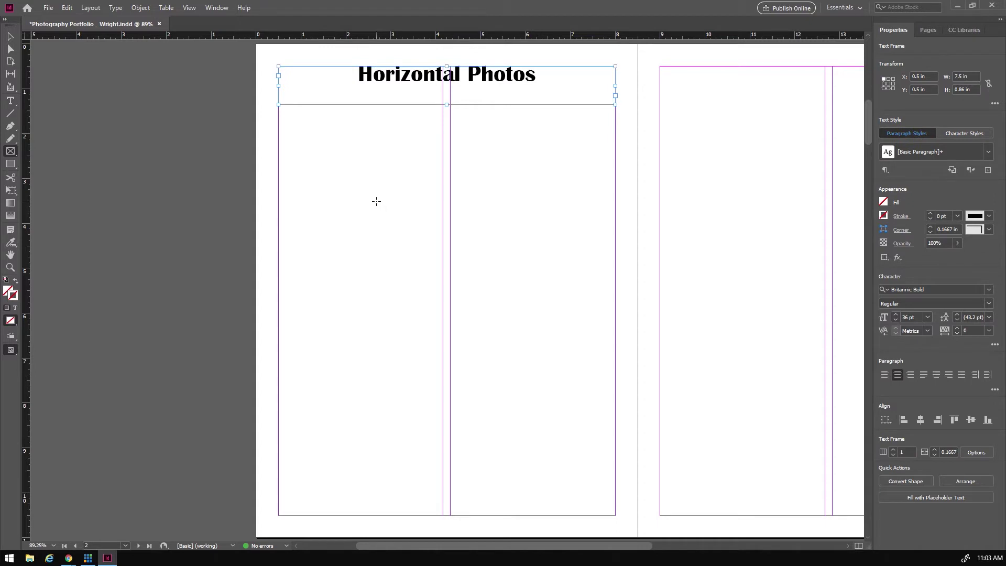
left_click(11, 37)
left_click_drag(447, 104, 447, 90)
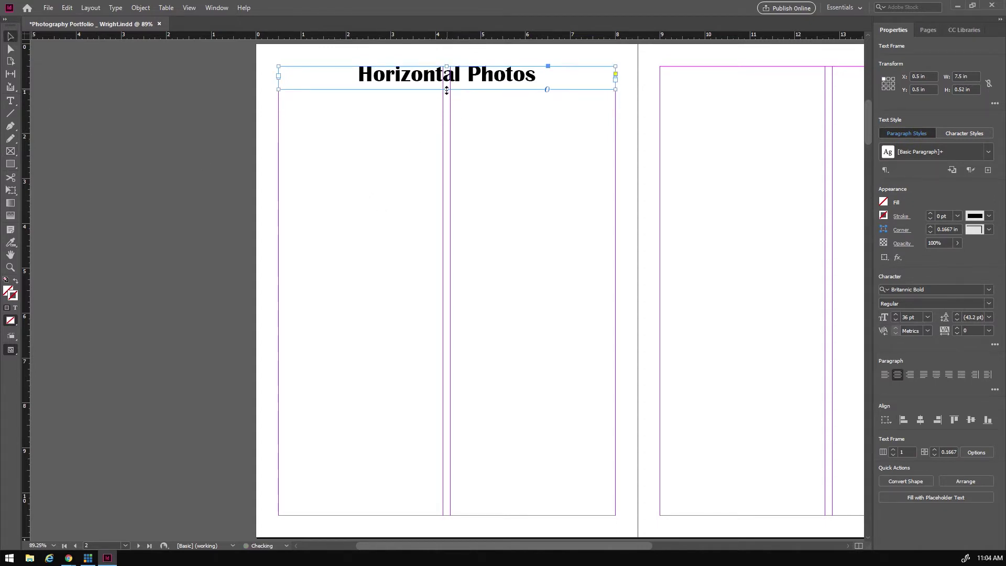
- Draw a 3×3 grid of empty rectangle photo frames with row gaps below the heading
left_click(9, 101)
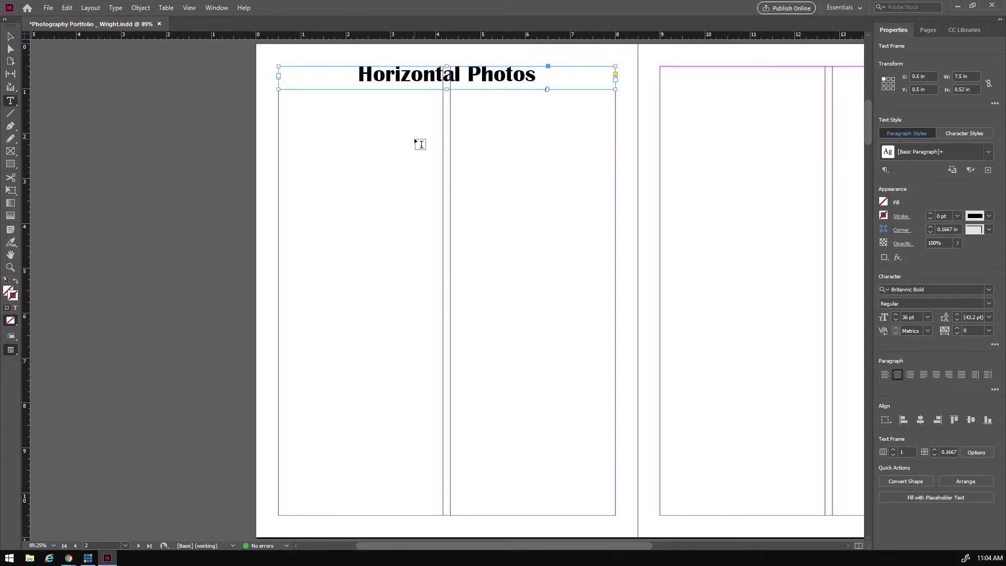
left_click(9, 151)
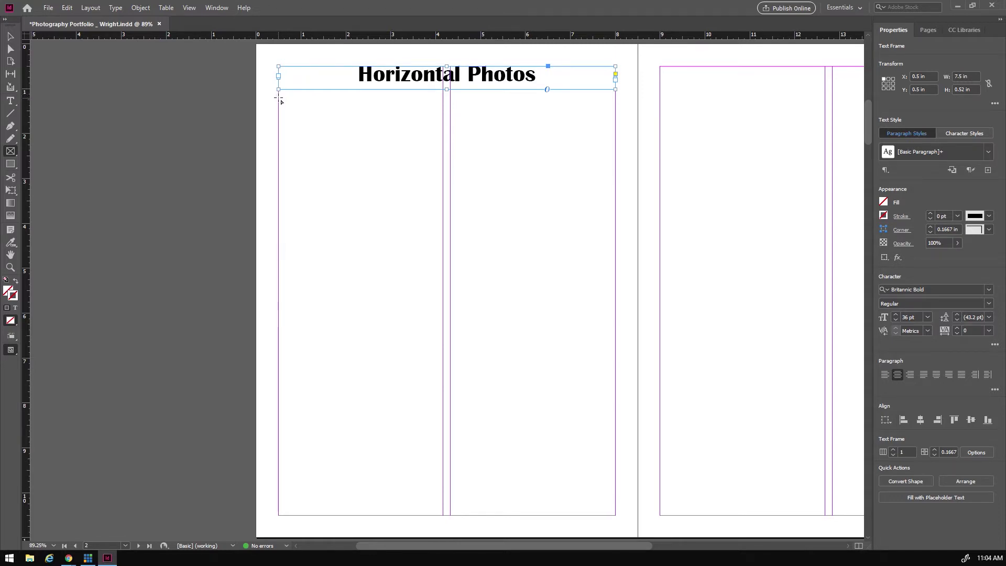
left_click_drag(278, 94, 612, 286)
key("Right")
key("Right")
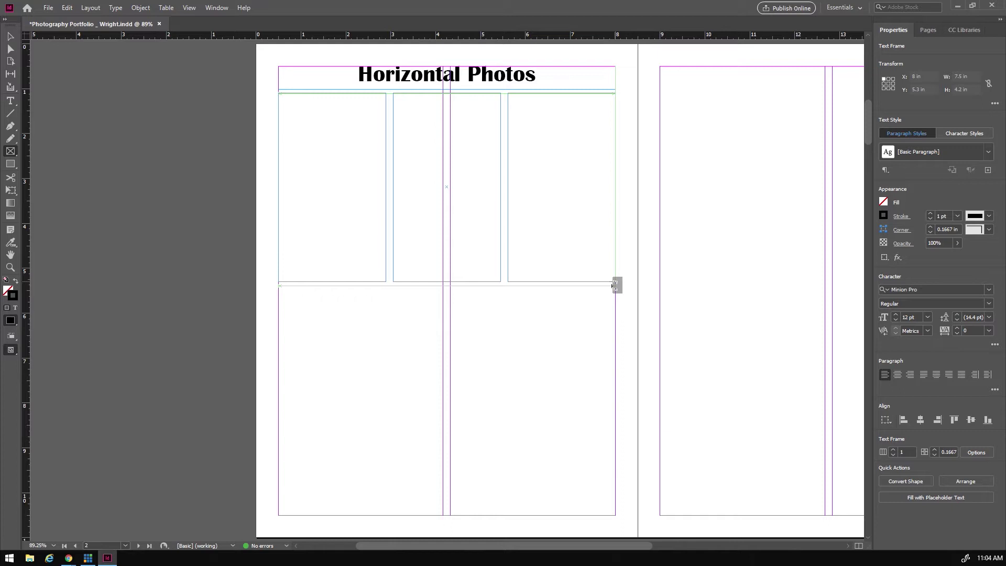
key("Up")
left_click_drag(612, 286, 612, 288)
key("Up")
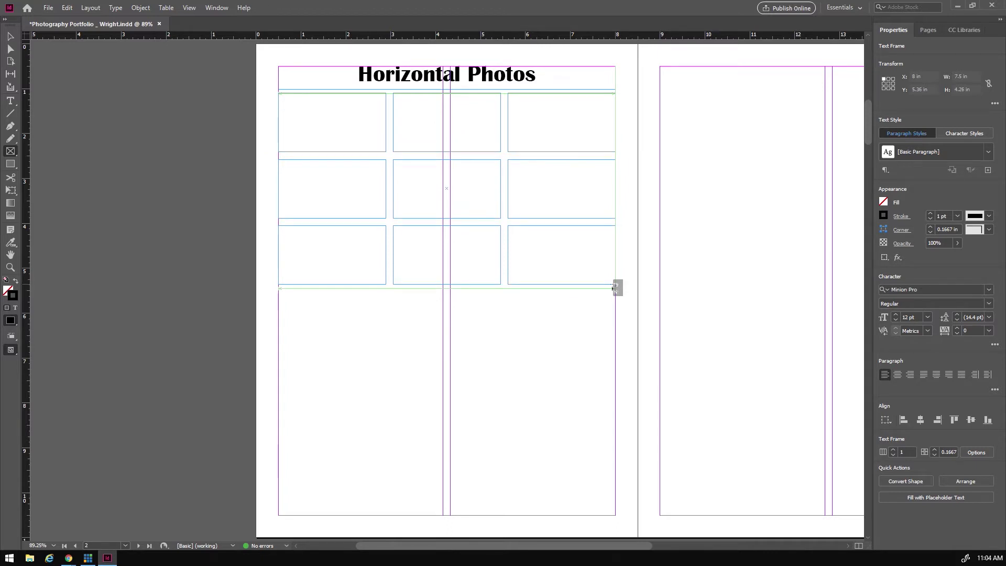
left_click_drag(613, 287, 613, 286)
key("ctrl+Up")
key("ctrl+Up")
key("ctrl+Up")
key("ctrl+Up")
key("ctrl+Up")
key("ctrl+Up")
key("ctrl+Up")
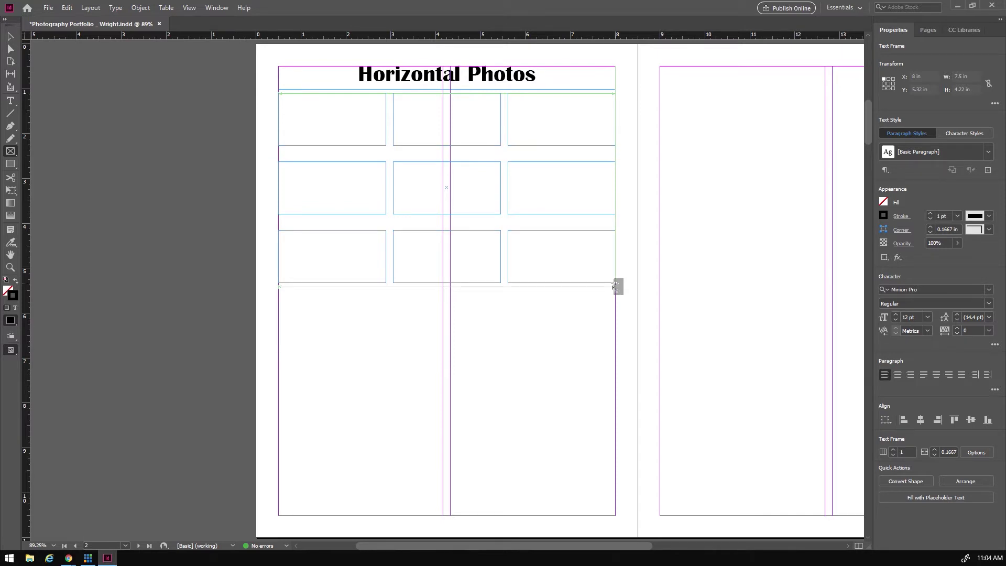
left_click_drag(612, 286, 614, 285)
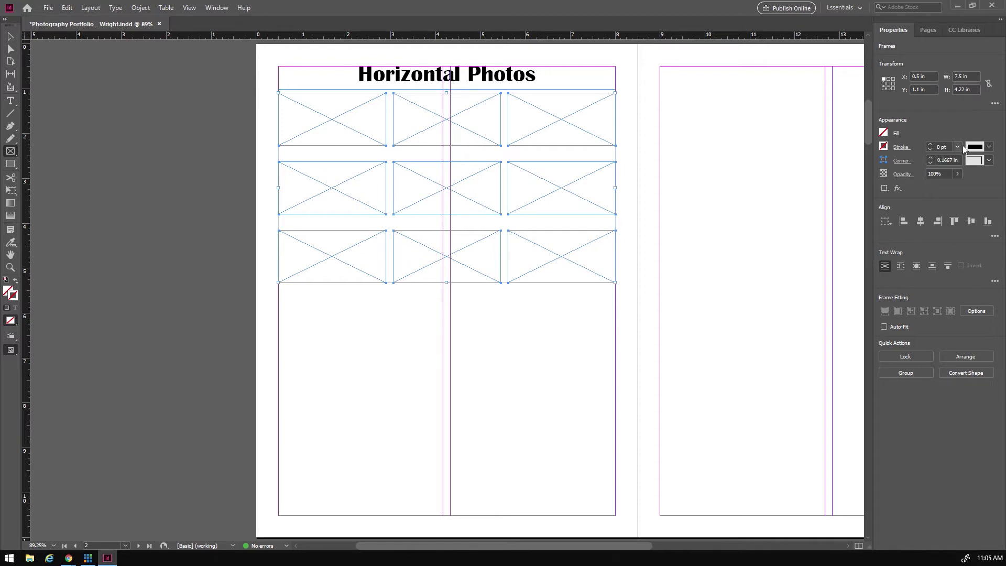
- Give all nine photo frames a 2 pt outline, then deselect them
left_click(931, 143)
left_click(931, 144)
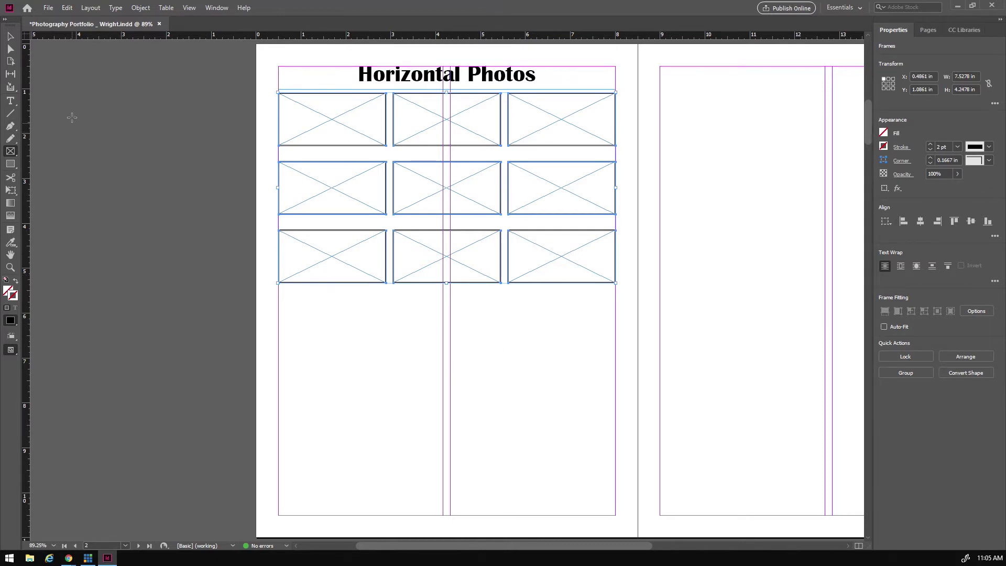
left_click(11, 103)
left_click(310, 309)
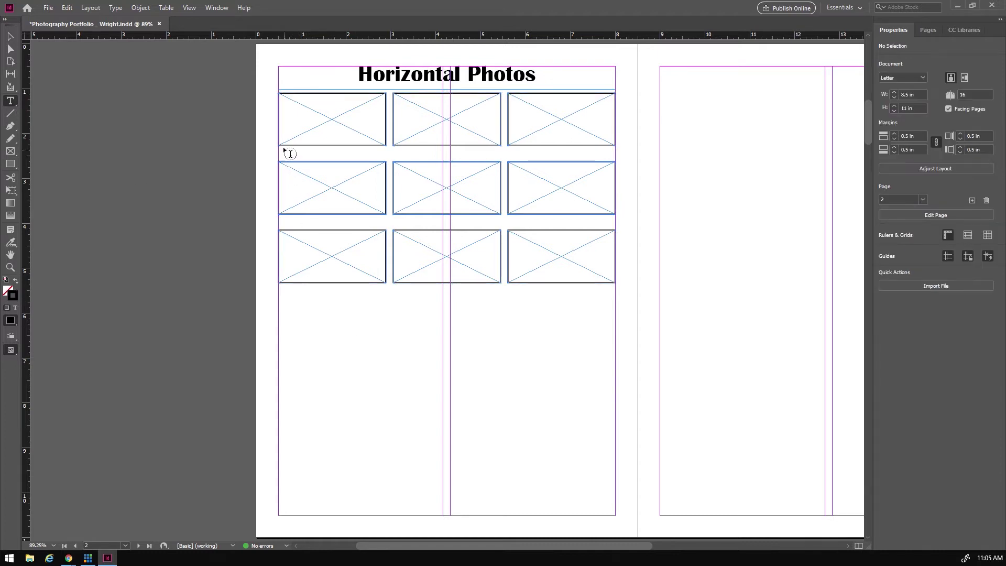
- Add a centred 'Formal Balance 1' caption frame under the top-left photo
left_click_drag(281, 147, 383, 157)
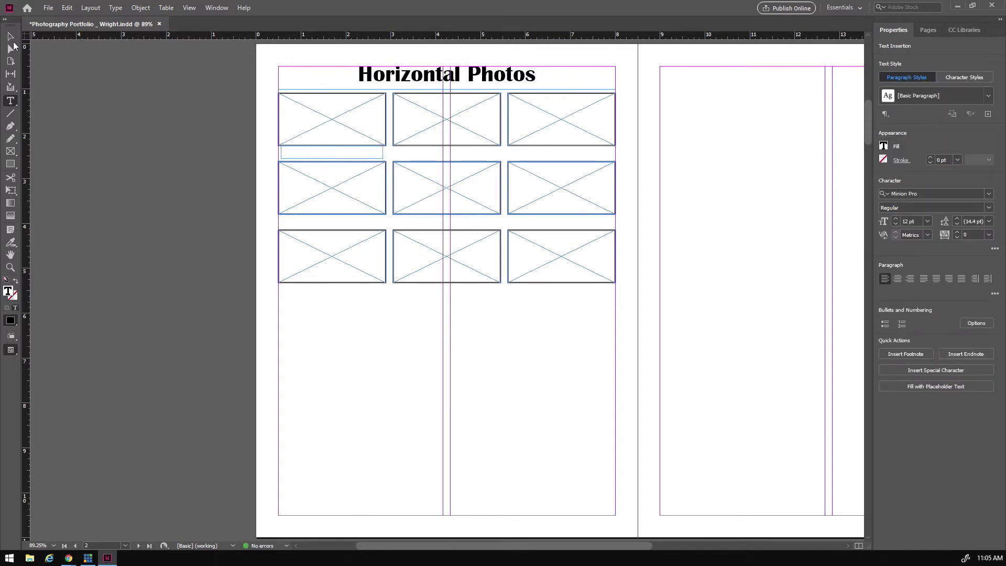
type("Hor")
type("mal Ba")
type("lance ")
type("1")
left_click_drag(334, 149, 281, 149)
left_click(901, 281)
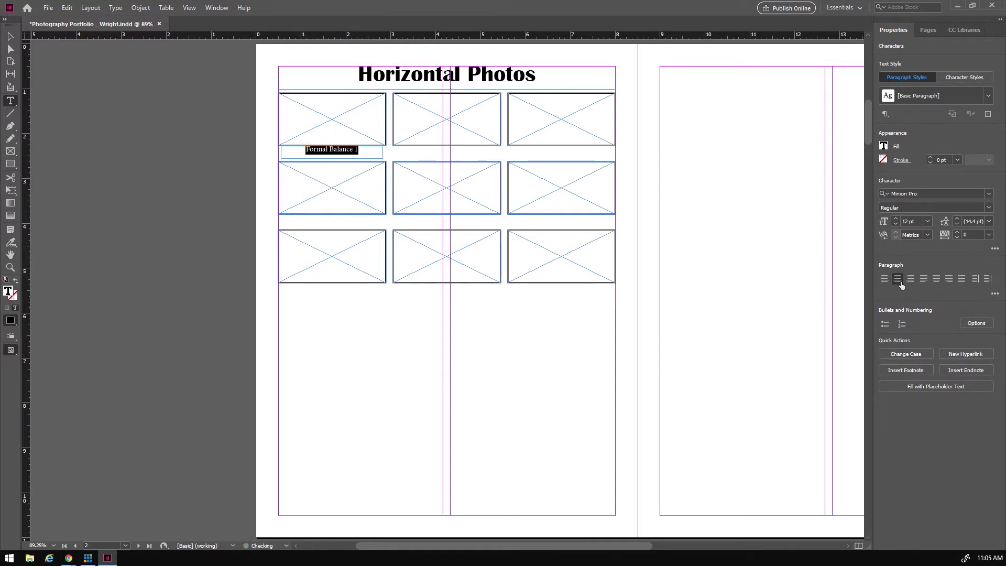
- Format the caption in Britannic Bold at 17 pt
left_click(897, 218)
left_click(897, 218)
left_click(897, 218)
left_click(898, 218)
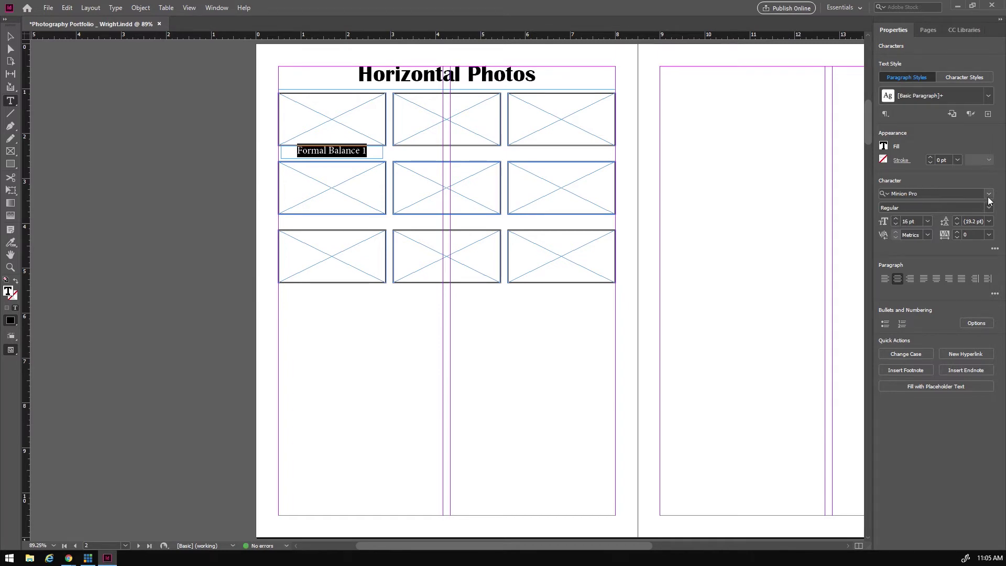
left_click(989, 193)
scroll(860, 271, "up", 13)
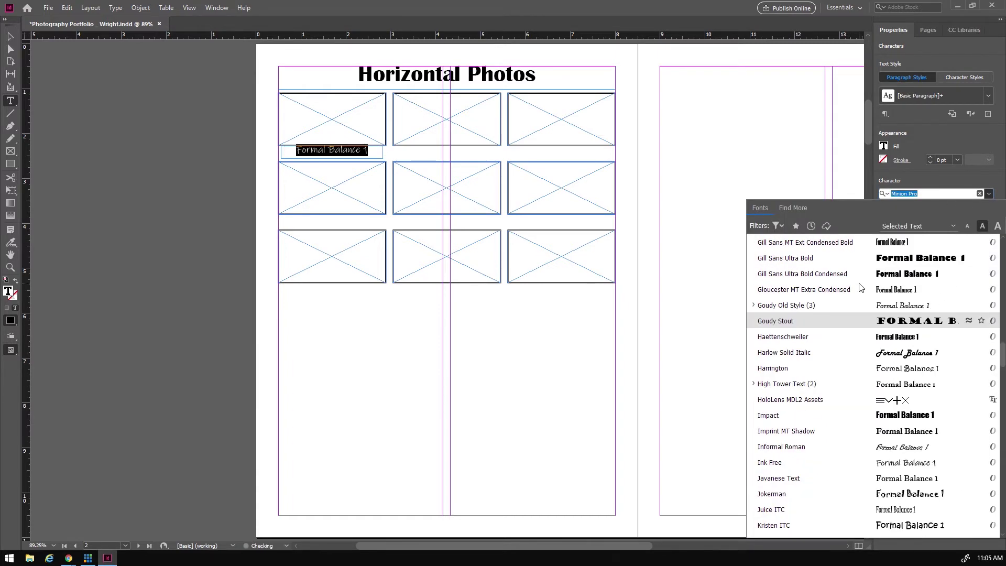
scroll(847, 267, "up", 5)
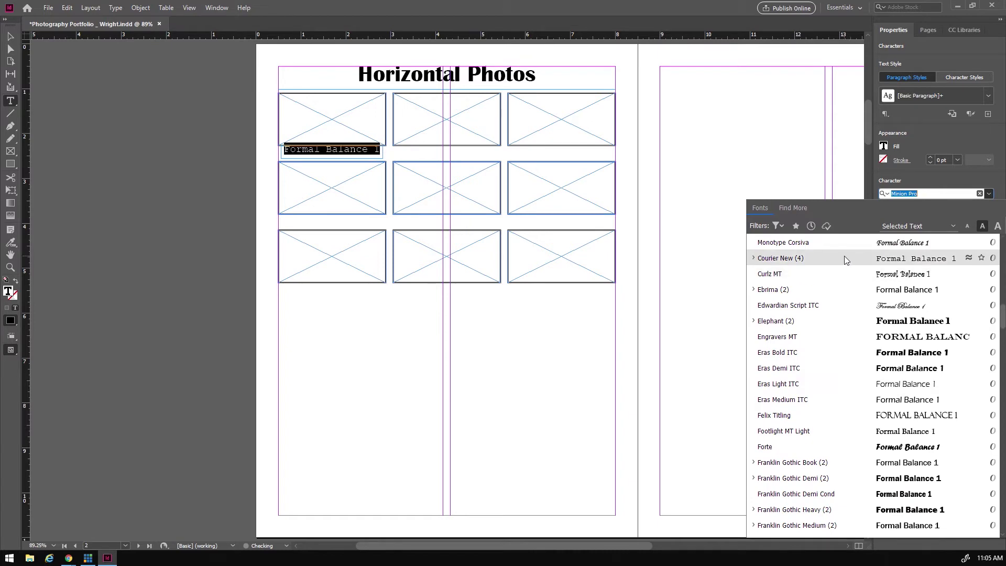
scroll(809, 312, "up", 2)
scroll(809, 317, "up", 7)
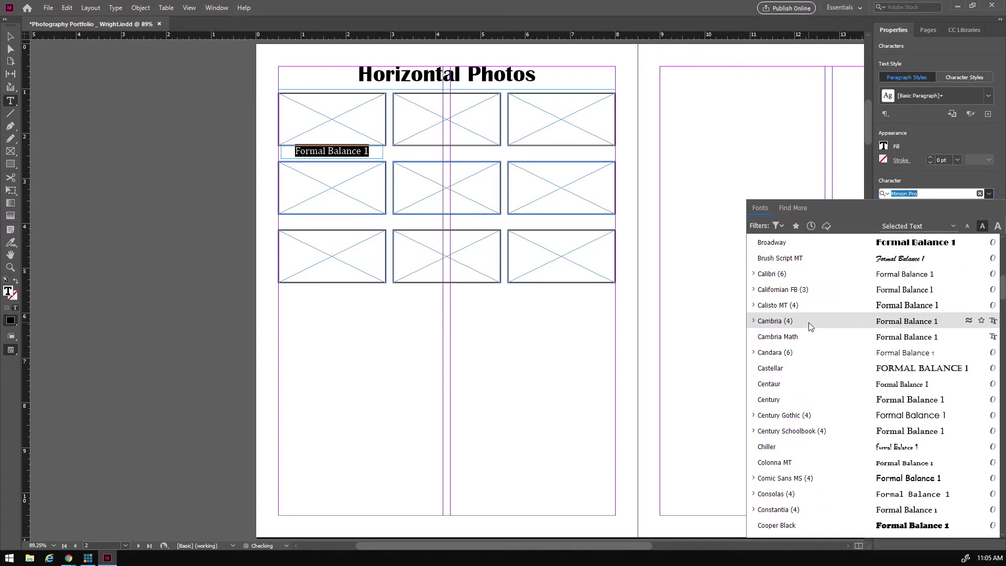
left_click(786, 290)
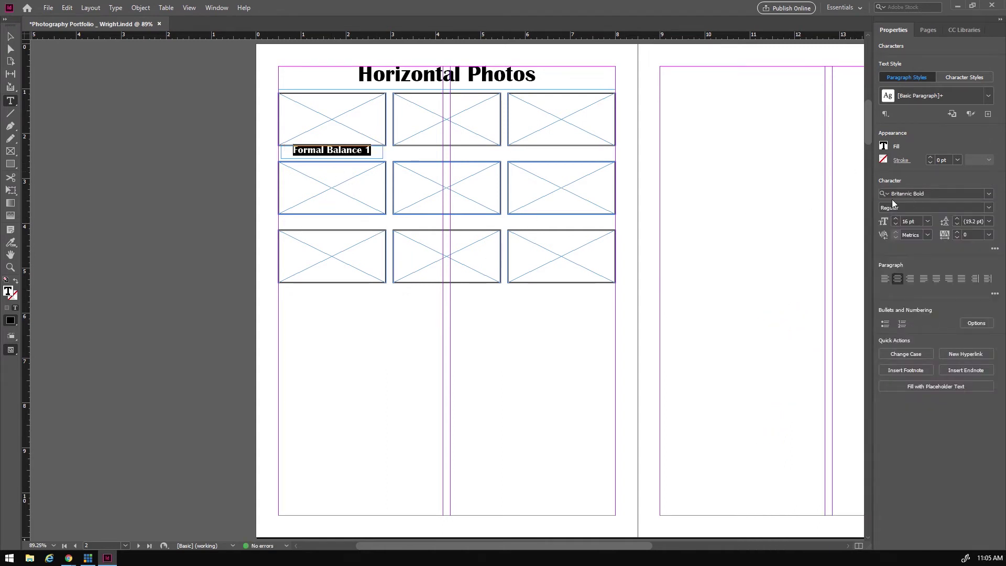
left_click(895, 219)
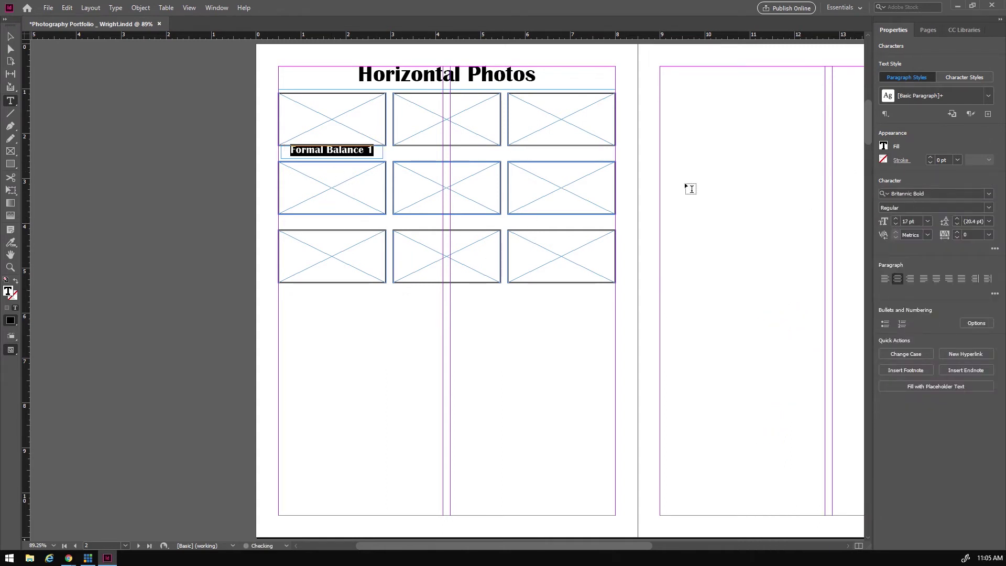
key("Escape")
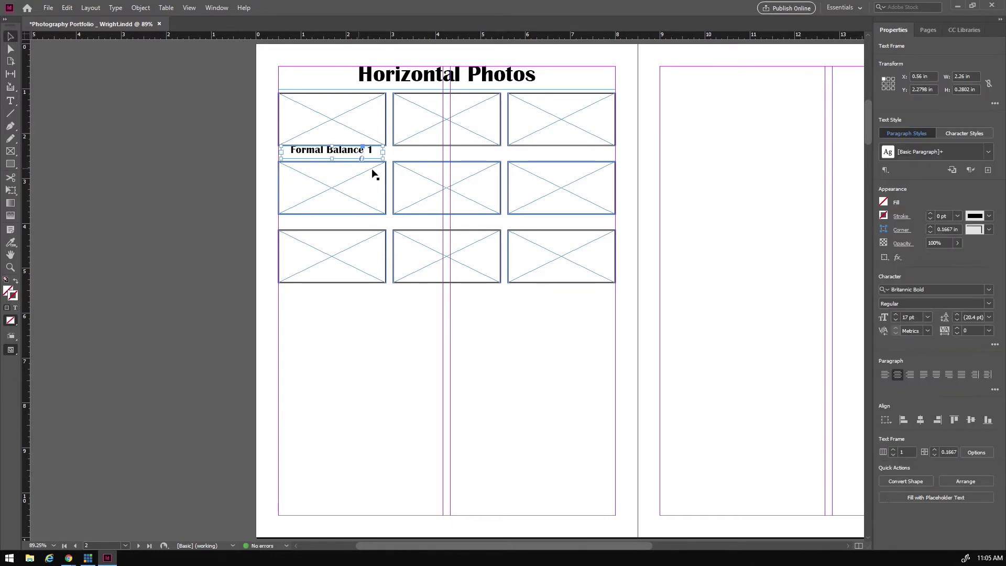
- Nudge the caption down and place copies of it beneath the other eight photo frames
key("Down")
key("Down")
key("Down")
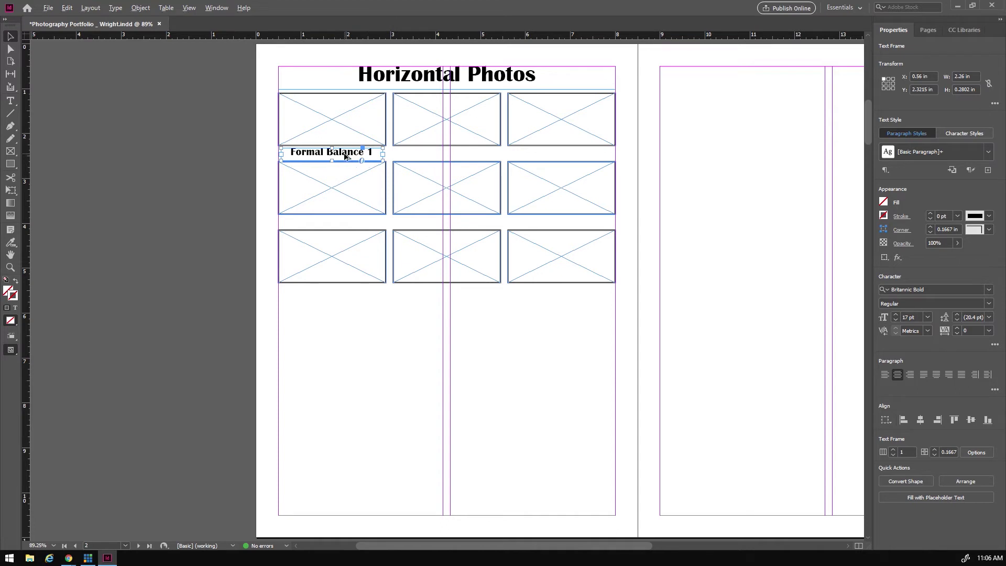
left_click_drag(345, 157, 316, 293)
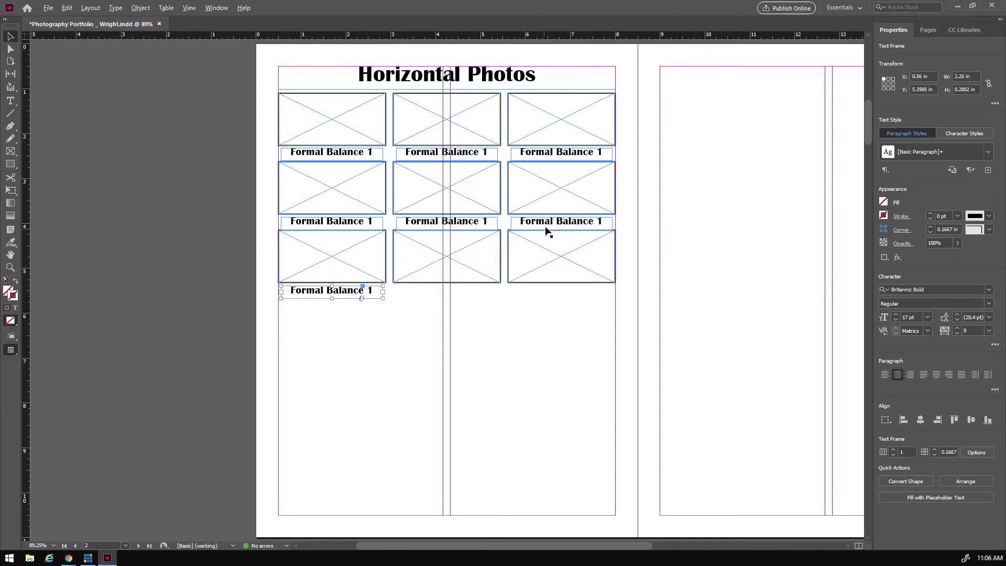
left_click_drag(552, 225, 435, 292)
left_click_drag(556, 224, 555, 294)
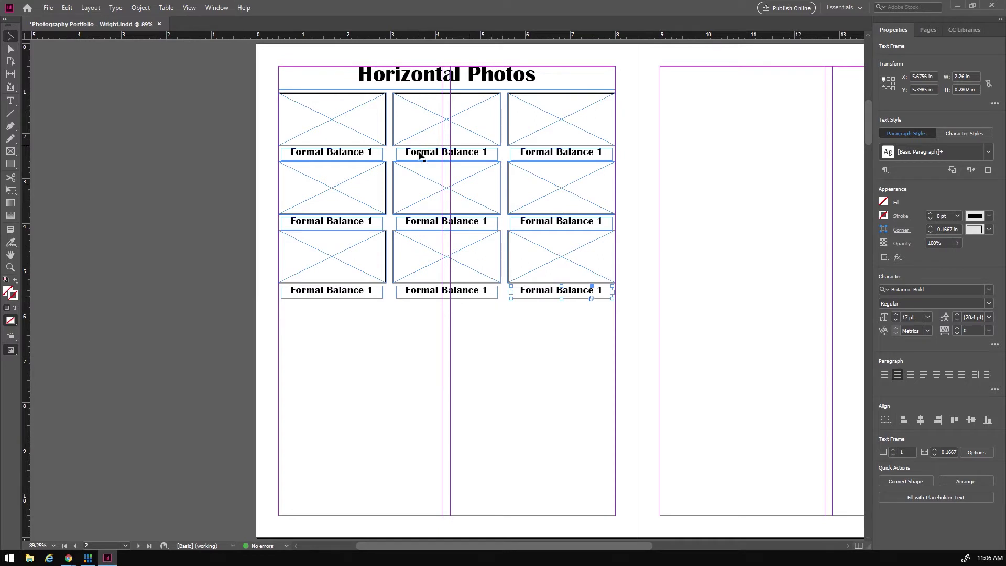
- Rename captions to Formal Balance 2, Informal Balance 1 and Informal Balance 2
double_click(482, 153)
double_click(483, 152)
type("2")
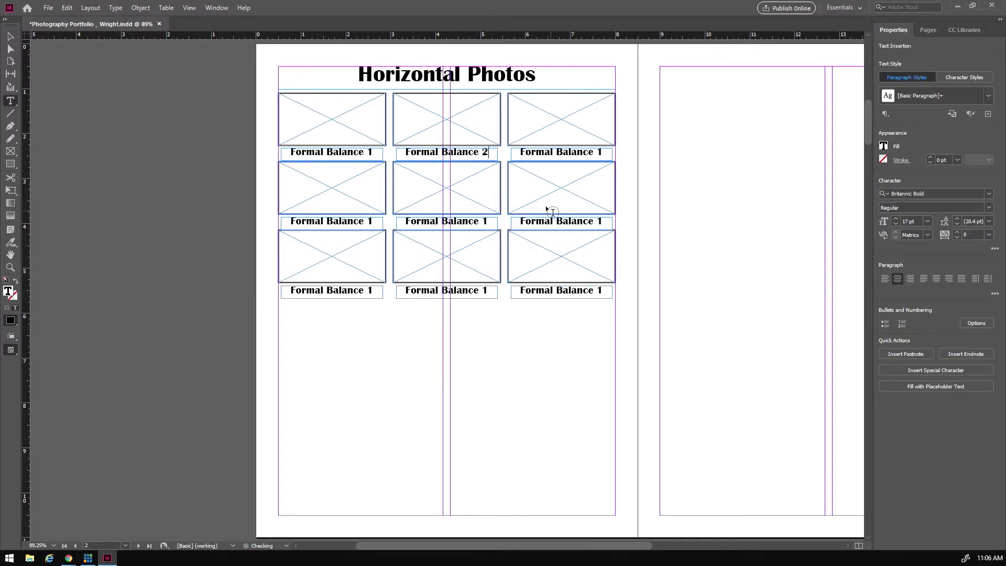
double_click(522, 152)
left_click(524, 156)
key("BackSpace")
type("Inf")
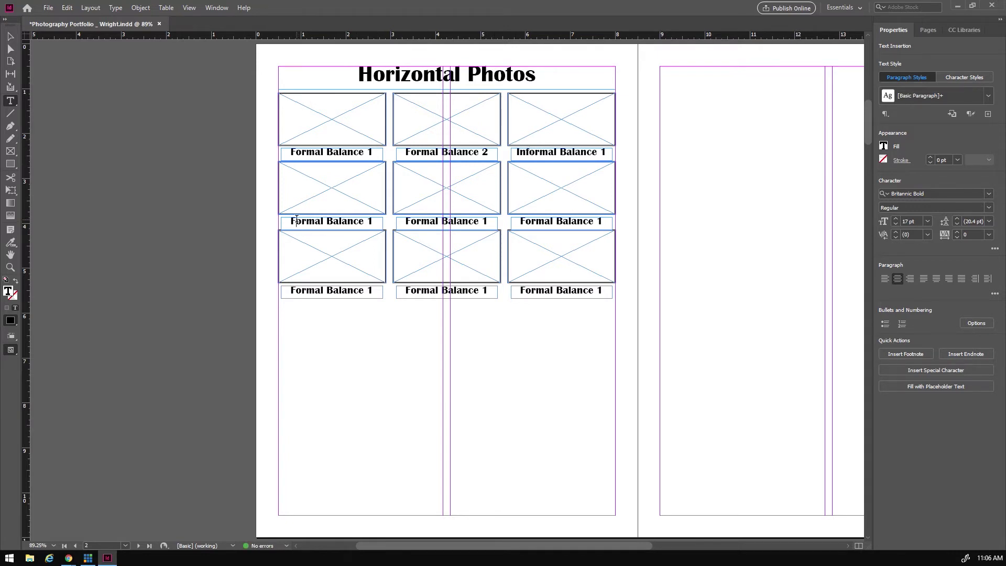
key("Delete")
type("Inf")
left_click(377, 221)
double_click(374, 221)
type("2")
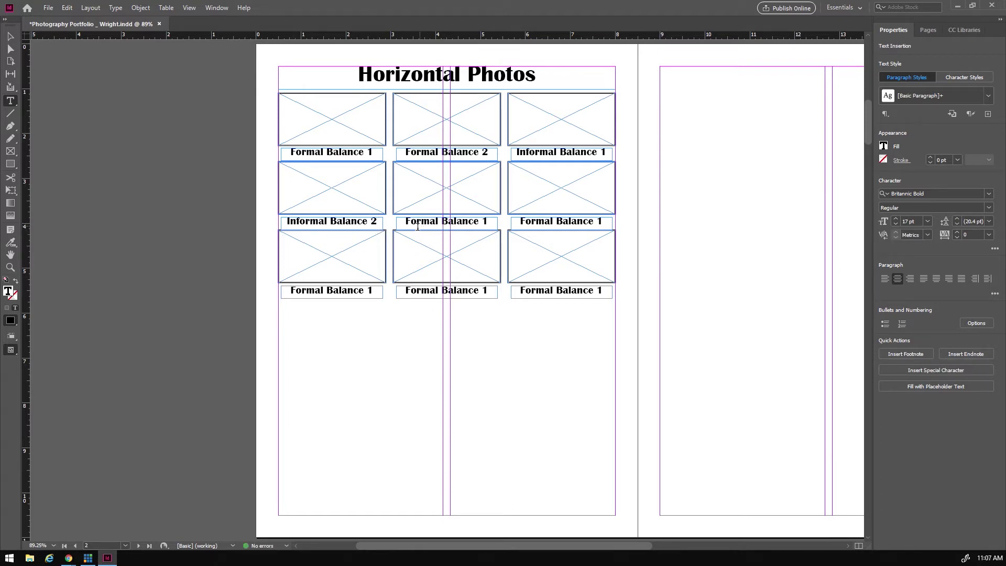
- Retype the centre and middle-right captions as Leading Lines 1 and Leading Lines 2
left_click_drag(408, 220, 482, 223)
type("L")
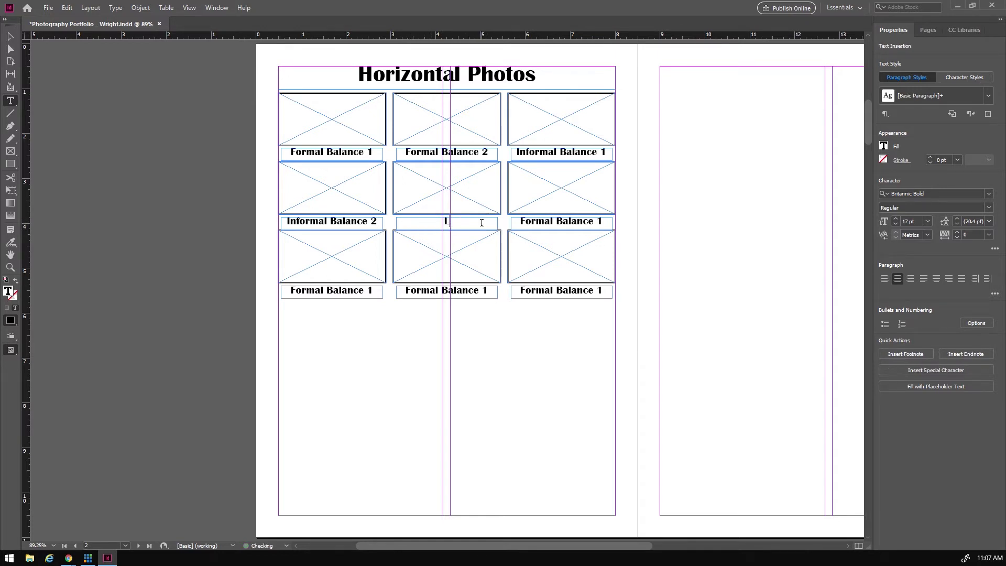
type("eading Lines 1")
left_click_drag(521, 222, 596, 227)
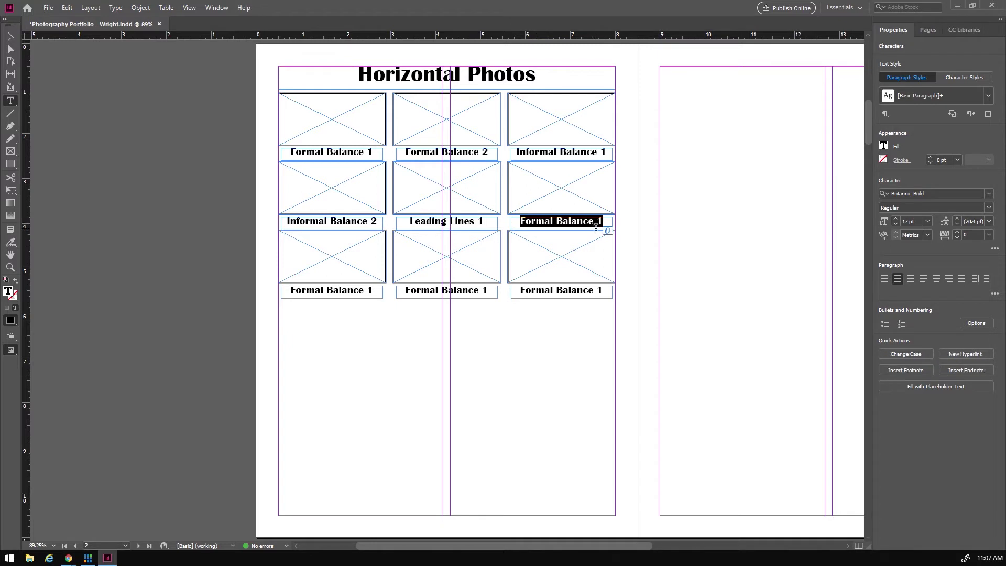
type("Leading")
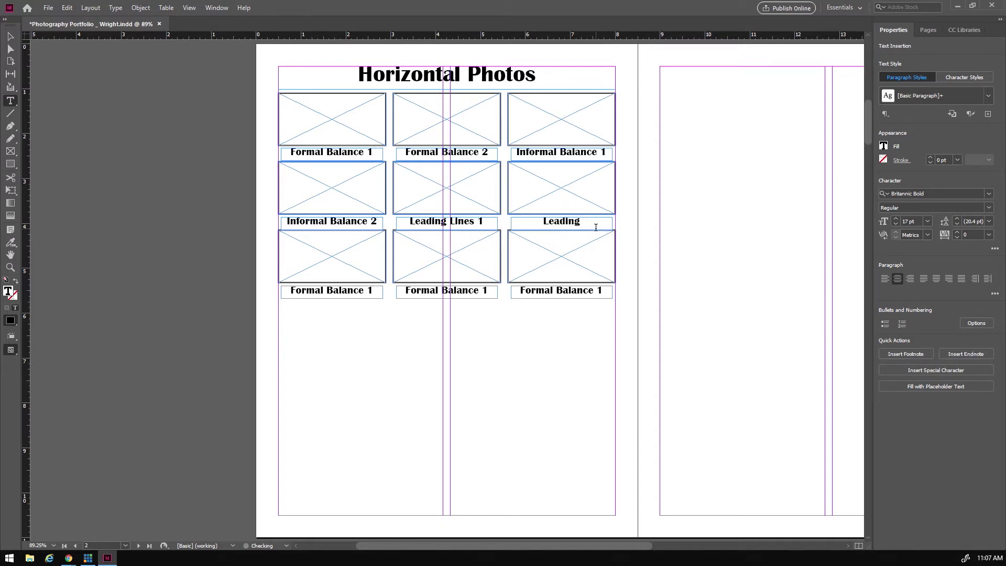
type(" Lines 2")
- Retype the bottom-row captions as Rule of Thirds 1, 2 and 3
left_click_drag(293, 289, 376, 288)
type("Rule of Thirds ")
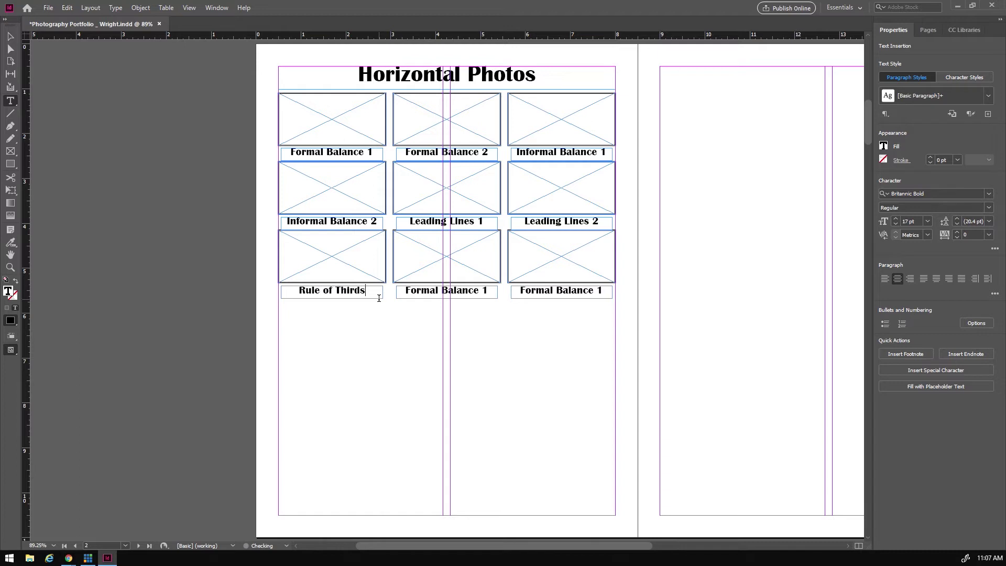
type("1")
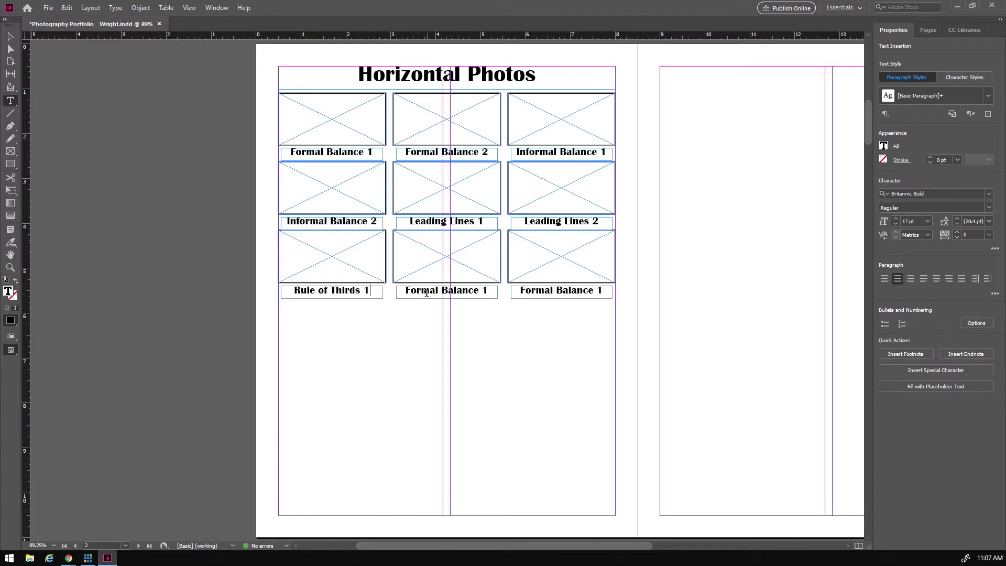
left_click_drag(405, 289, 490, 291)
type("Rule of Thir")
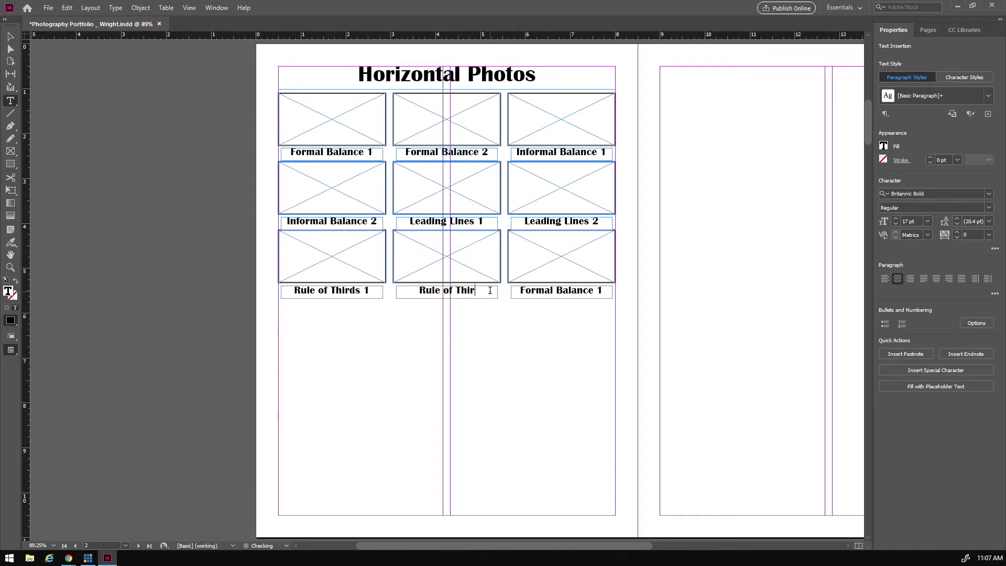
type("ds 2")
left_click_drag(489, 286, 410, 292)
key("ctrl+c")
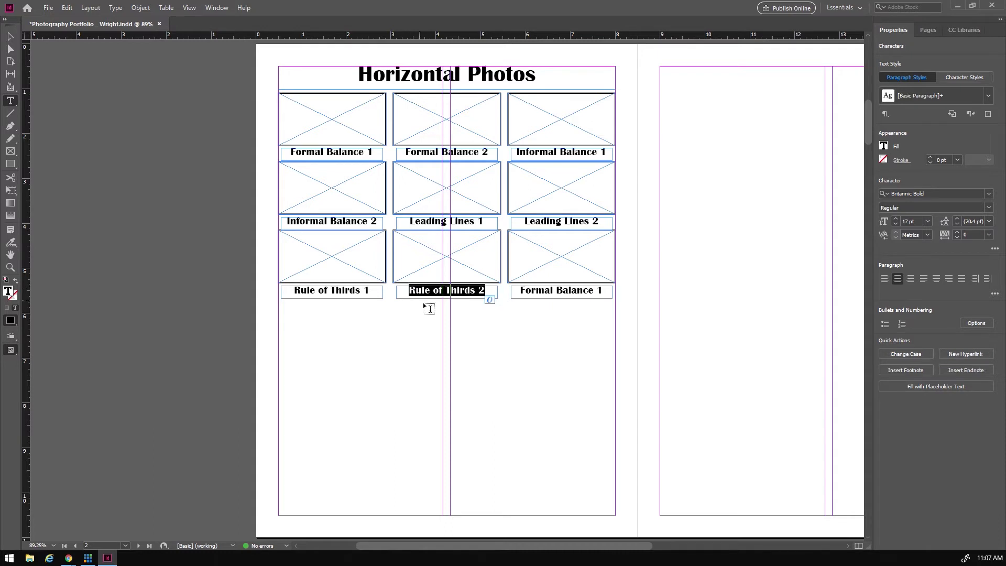
left_click_drag(519, 290, 604, 299)
key("ctrl+v")
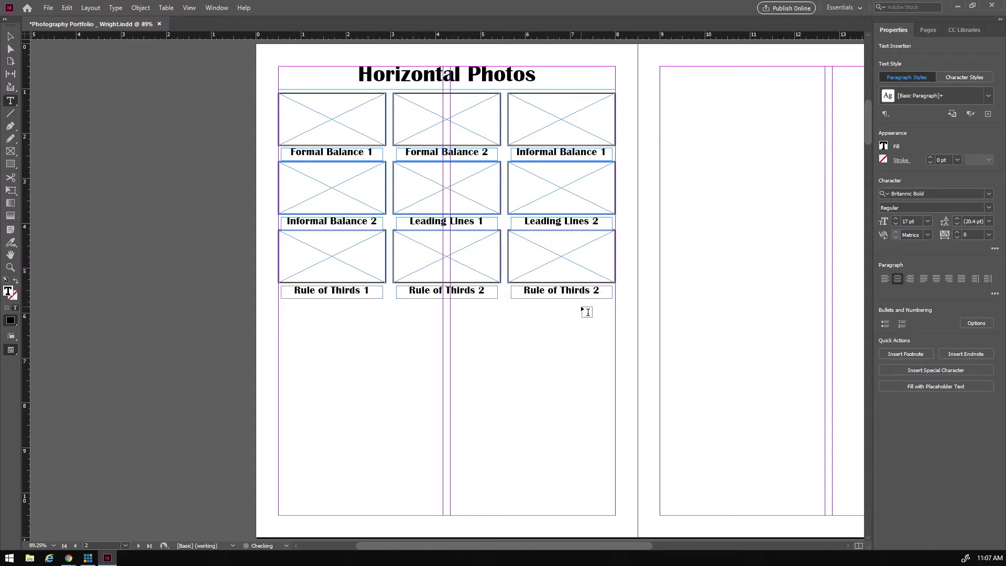
type("3")
left_click(9, 36)
- Duplicate the Horizontal Photos heading below the grid and change it to 'Vertical Photos'
left_click(414, 83)
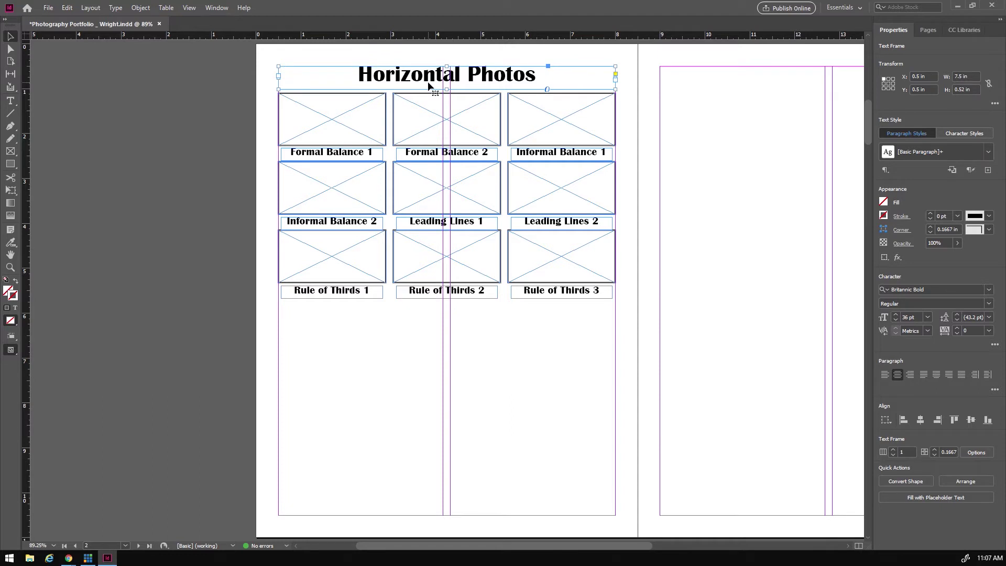
left_click_drag(427, 76, 430, 320)
double_click(369, 322)
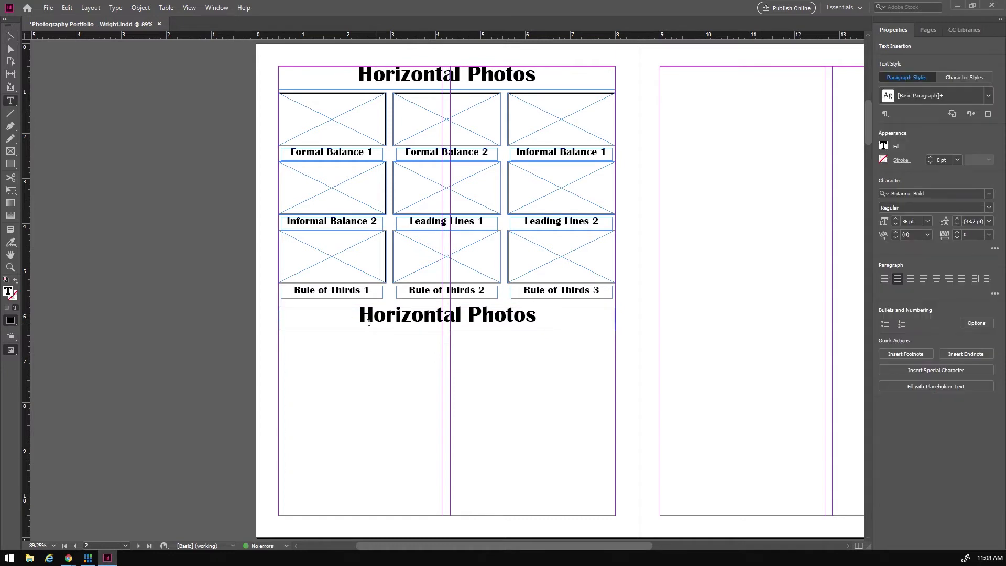
left_click_drag(359, 315, 460, 314)
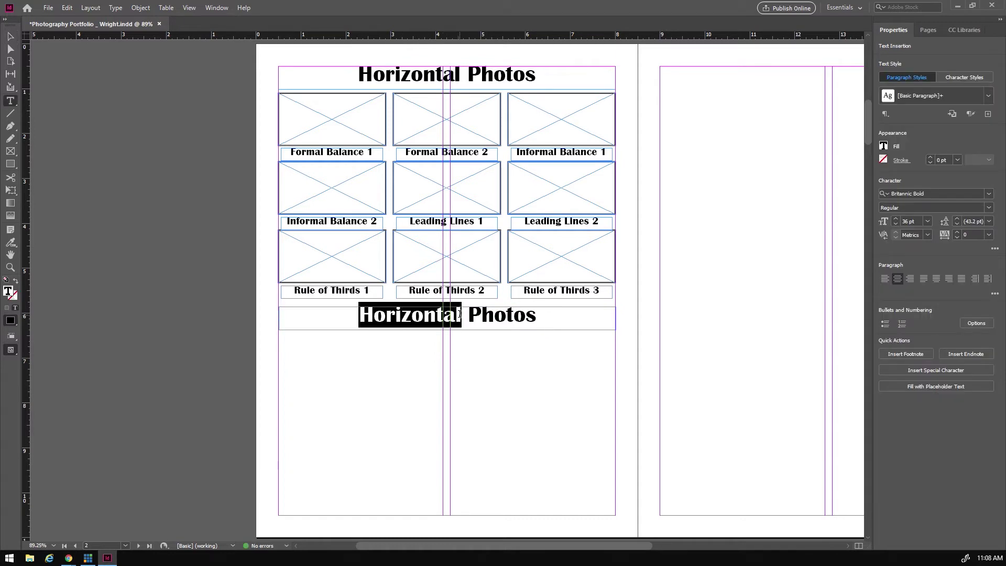
type("Vertical")
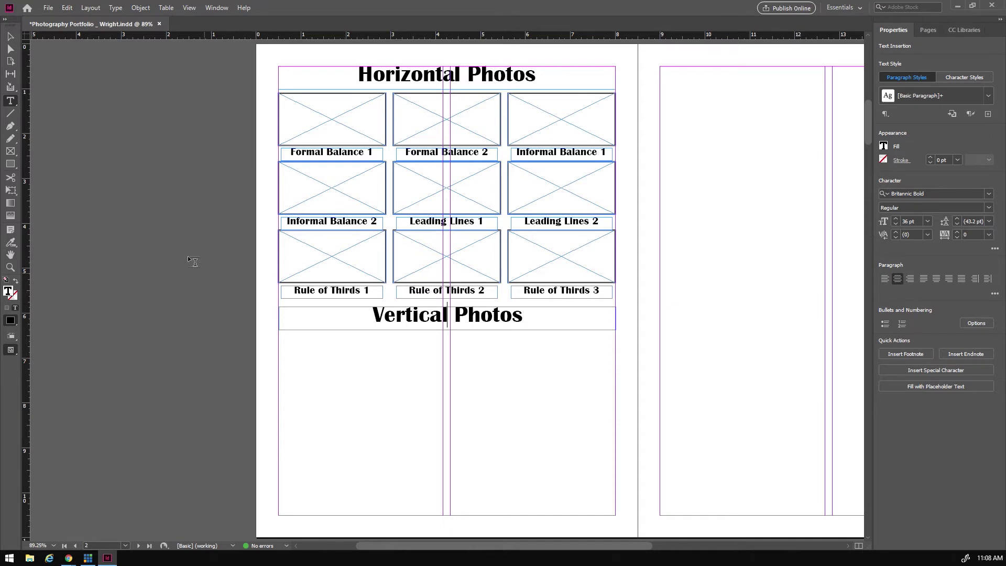
left_click(10, 152)
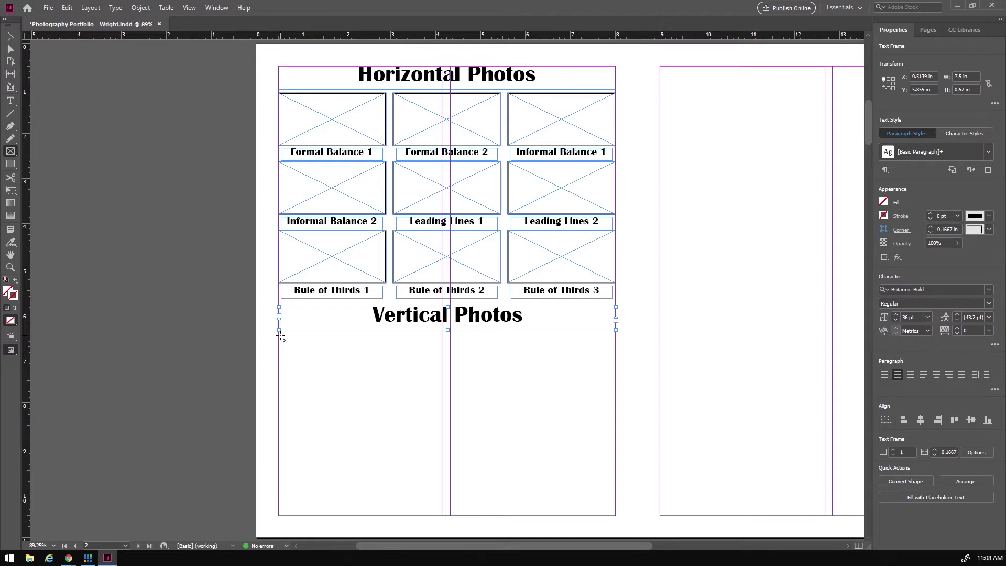
- Draw a 5×2 grid of portrait frames with 1 pt stroke, plus a caption frame below the first
left_click_drag(280, 337, 611, 518)
key("Right")
key("Right")
key("Right")
key("Right")
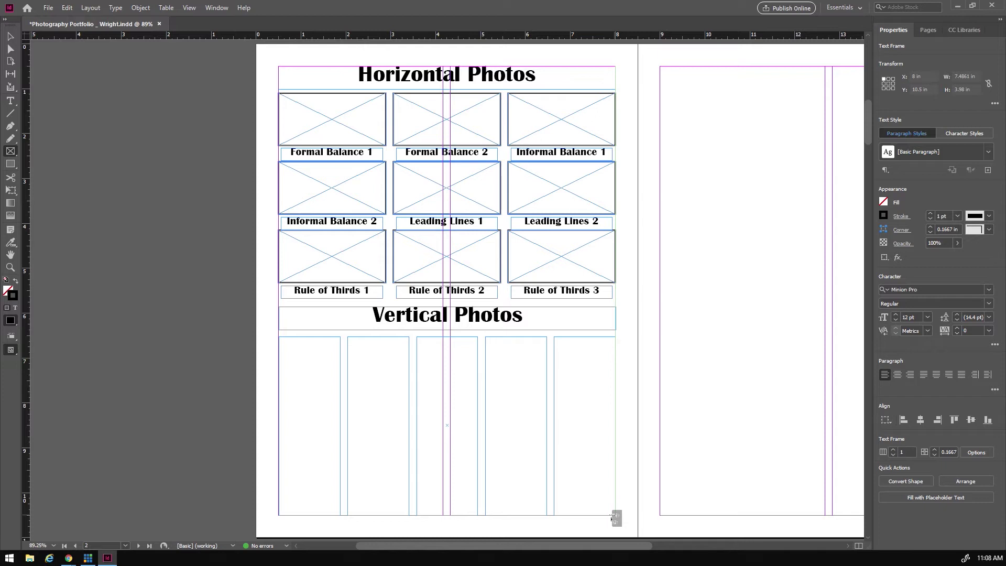
left_click_drag(611, 518, 611, 517)
key("Up")
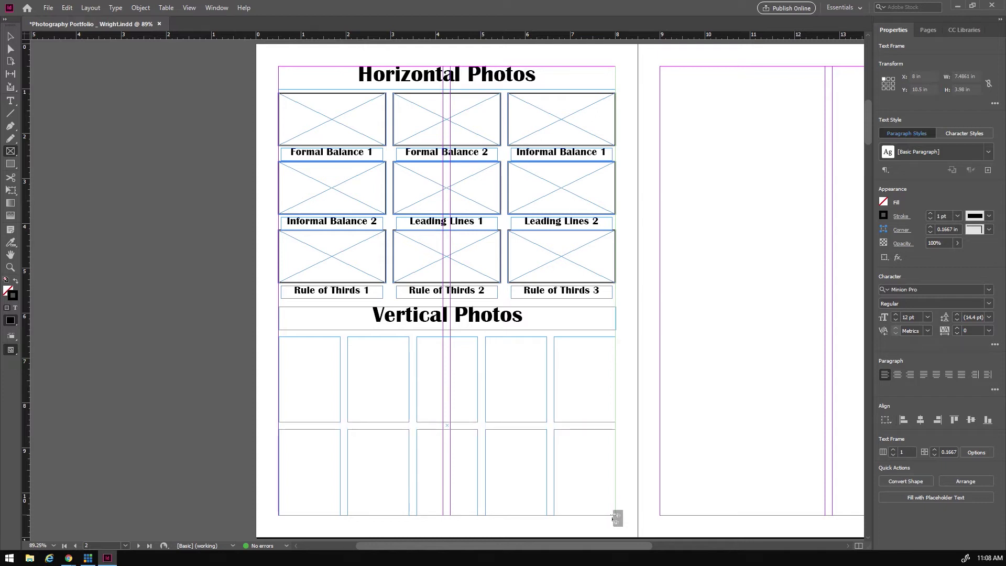
left_click_drag(612, 519, 617, 517)
key("ctrl+Up")
key("ctrl+Up")
key("ctrl+Up")
key("ctrl+Up")
key("ctrl+Up")
key("ctrl+Up")
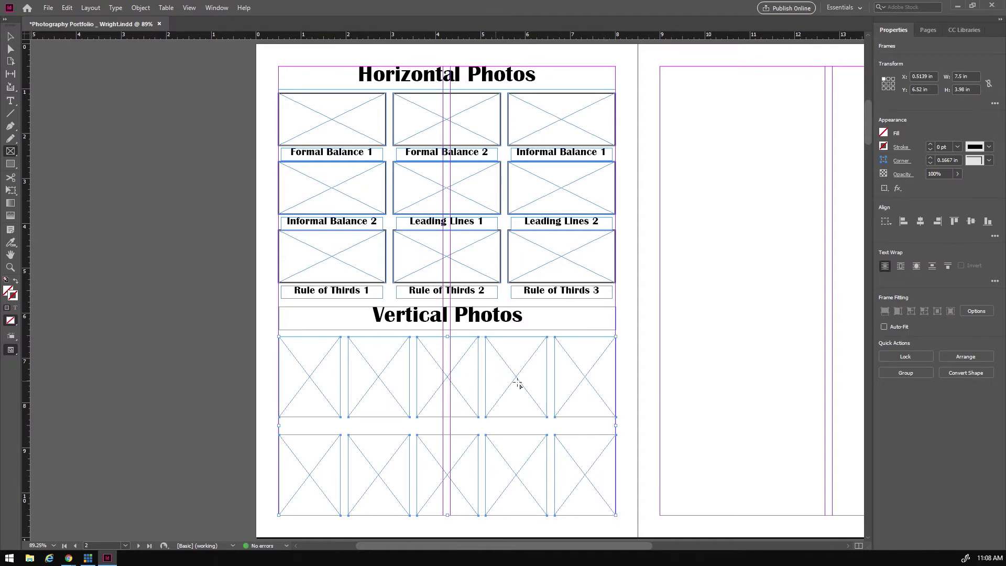
left_click(931, 144)
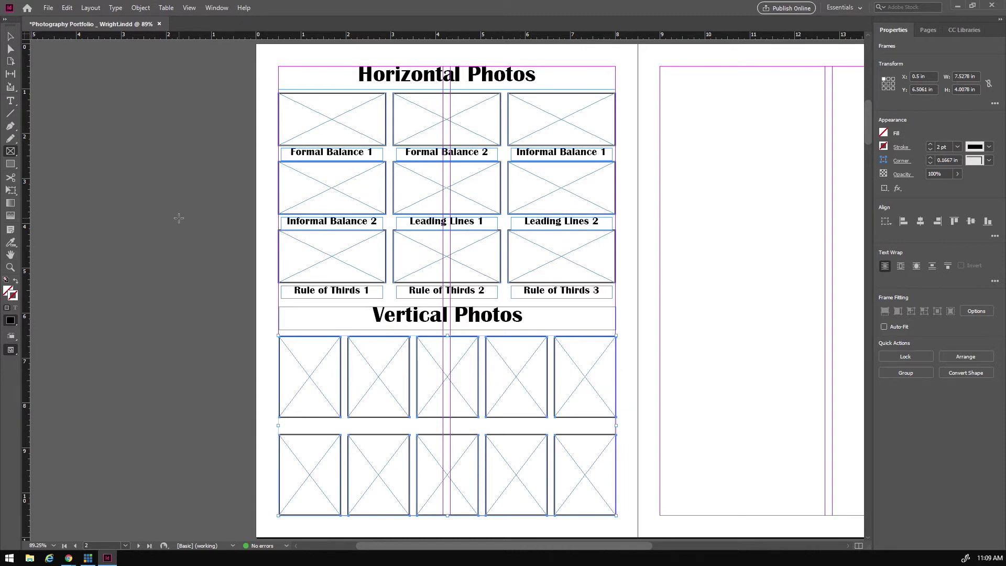
left_click(11, 101)
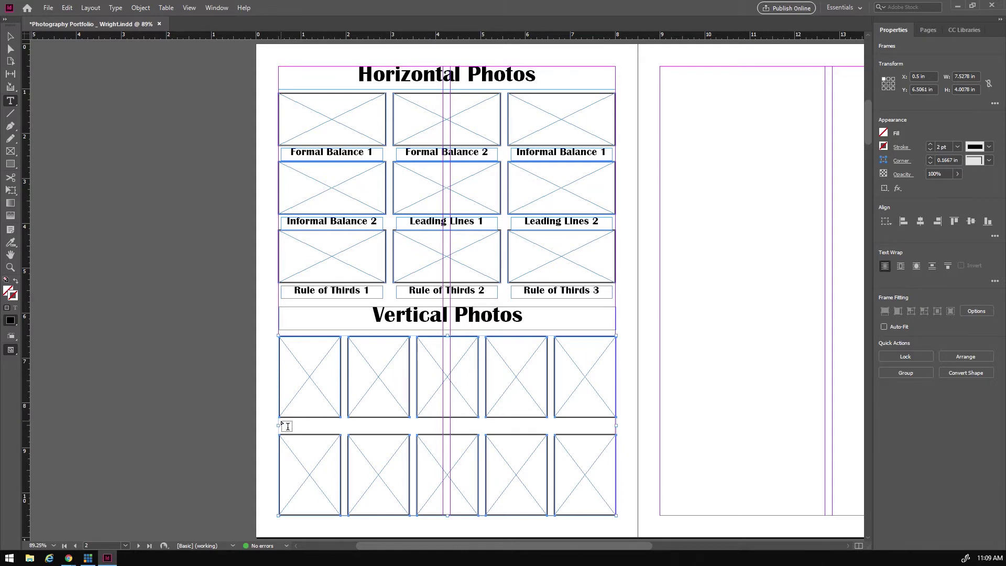
mouse_move(282, 422)
left_mouse_down()
mouse_move(343, 433)
mouse_move(337, 427)
left_mouse_up()
- Paste the Formal Balance 1 caption text into the new caption frame
left_click_drag(291, 152, 378, 159)
key("ctrl+c")
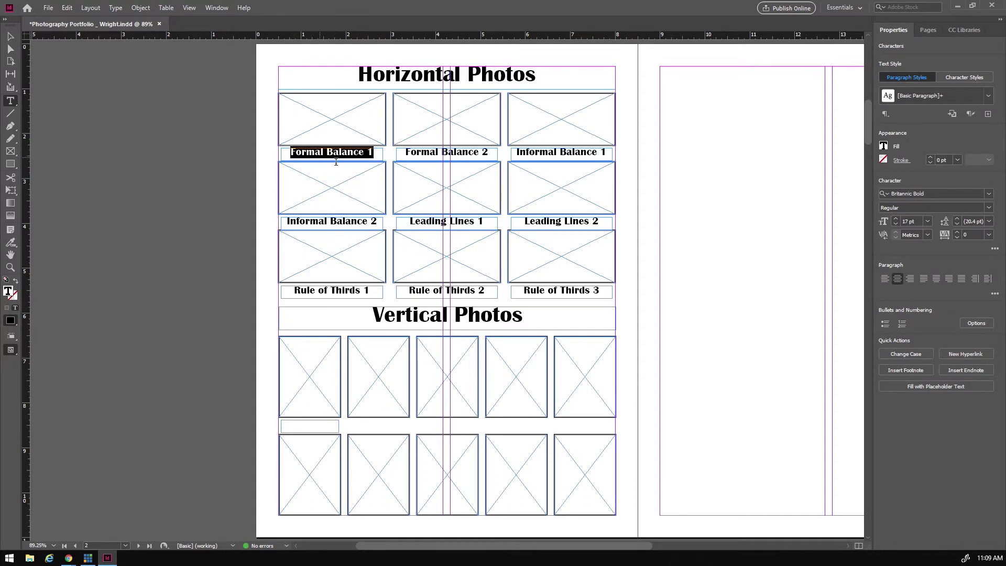
left_click(295, 423)
key("ctrl+v")
left_click_drag(283, 424, 335, 425)
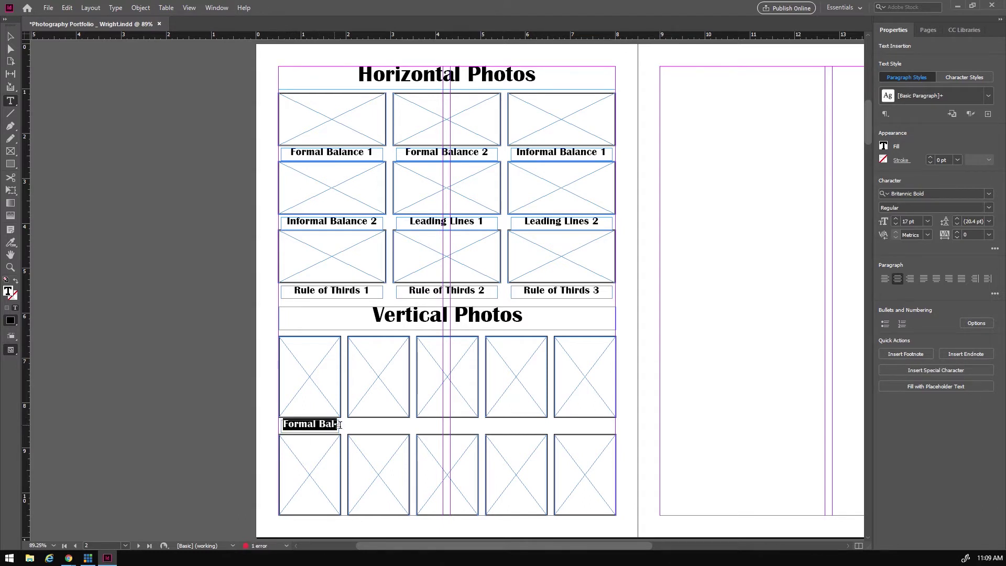
- Set the pasted caption to 11 pt and nudge its frame into position
left_click(895, 223)
left_click(894, 223)
left_click(895, 223)
left_click(894, 224)
left_click(894, 223)
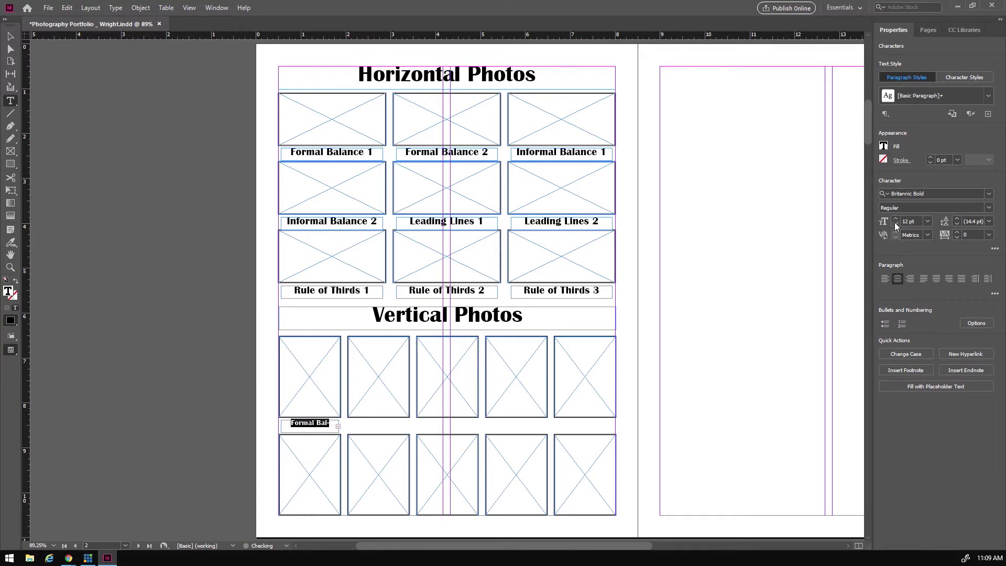
left_click(293, 425)
triple_click(294, 425)
left_click(895, 224)
left_click(894, 223)
left_click(895, 223)
left_click(894, 224)
left_click(894, 223)
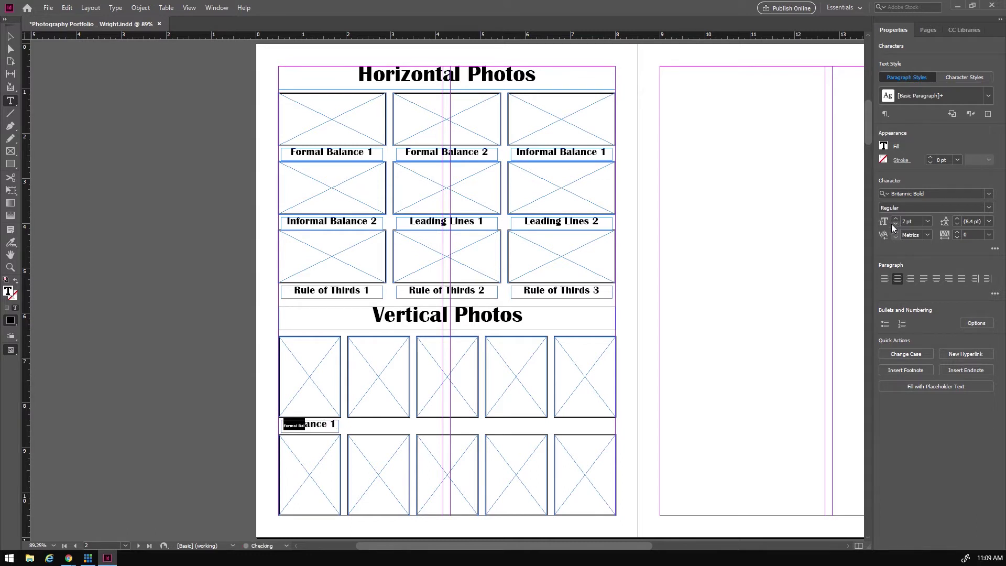
triple_click(333, 422)
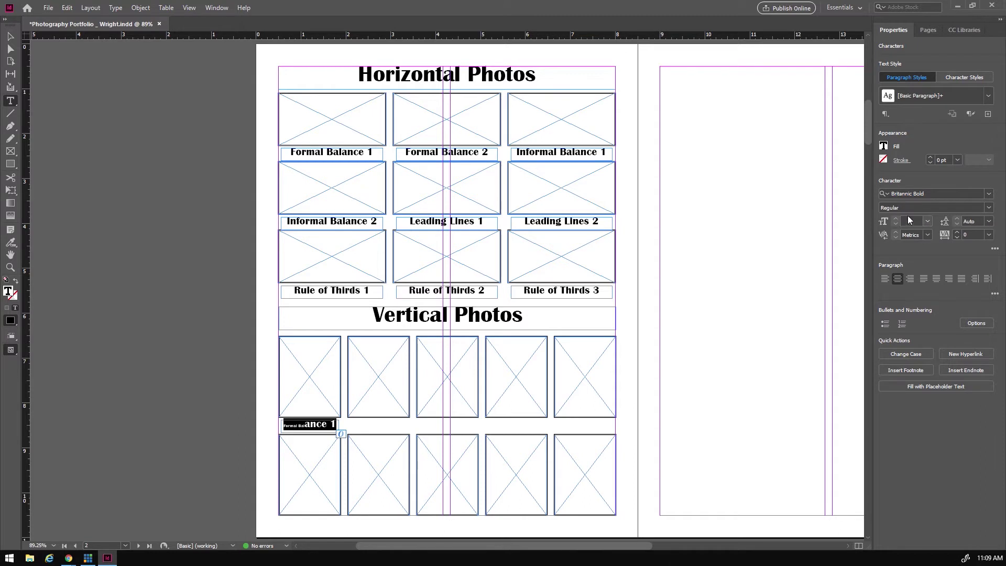
left_click(928, 221)
left_click(919, 259)
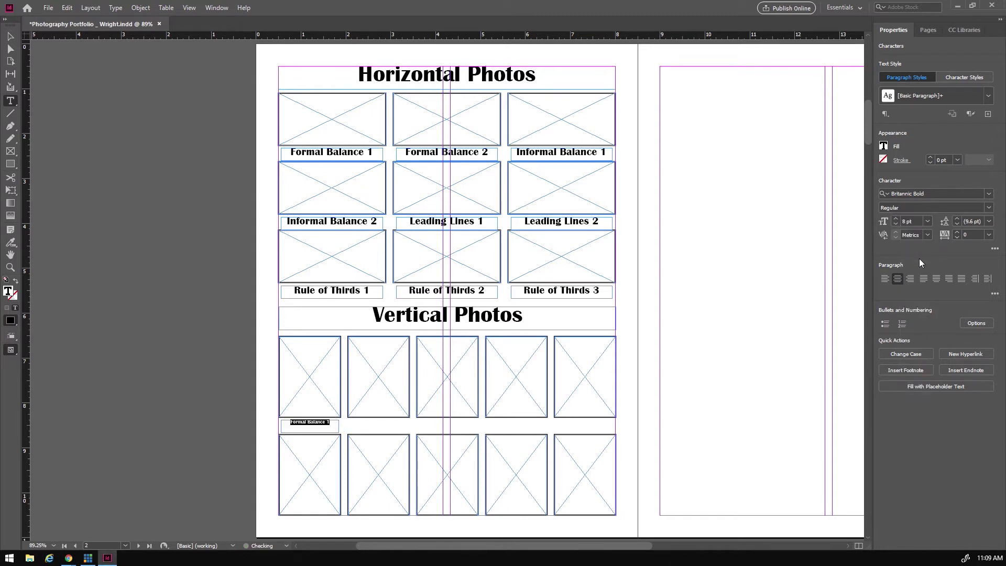
left_click(896, 219)
left_click(896, 220)
left_click(896, 219)
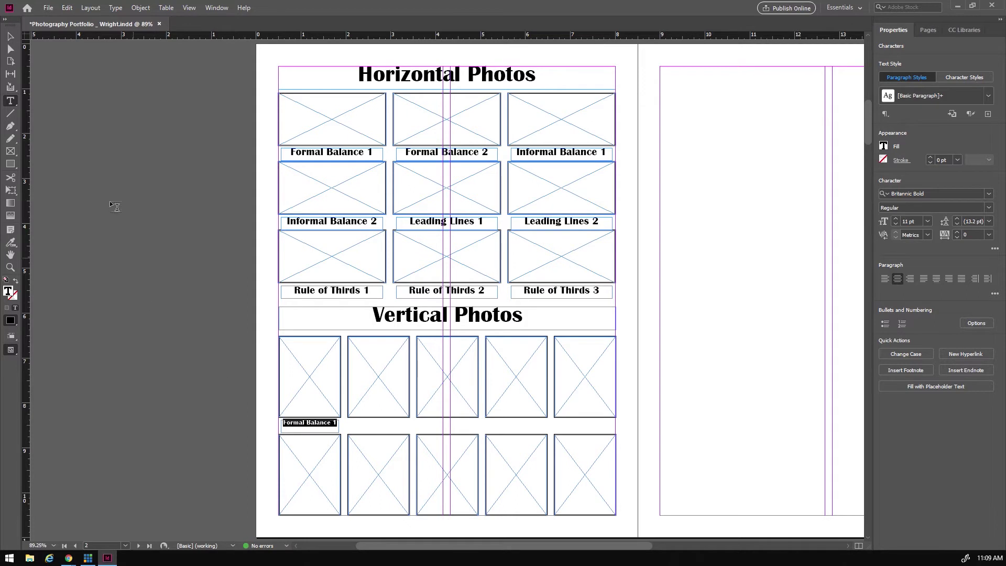
left_click(12, 38)
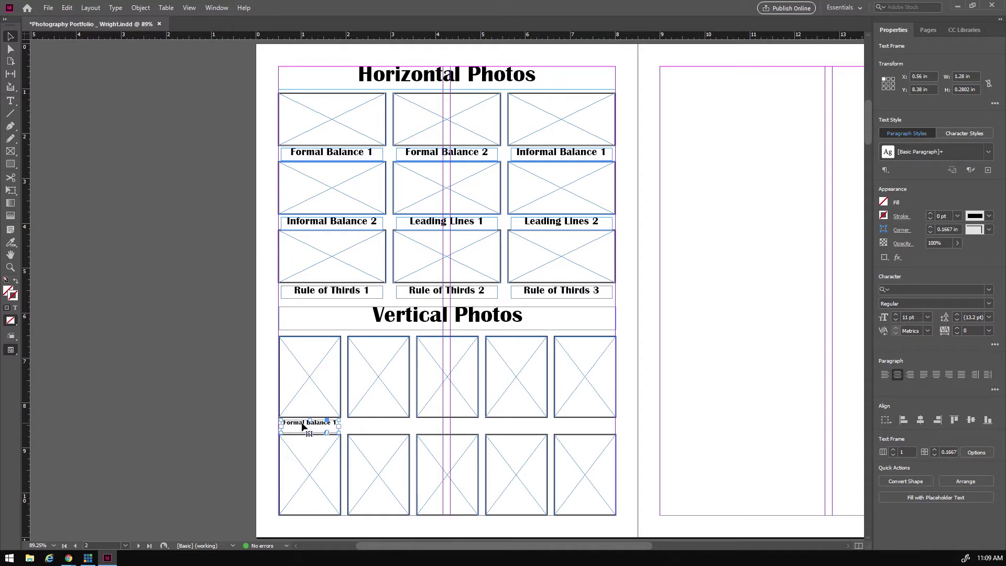
key("Up")
- Copy the caption under all five top-row frames, then duplicate that caption row beneath the bottom row
left_click_drag(304, 423, 579, 428)
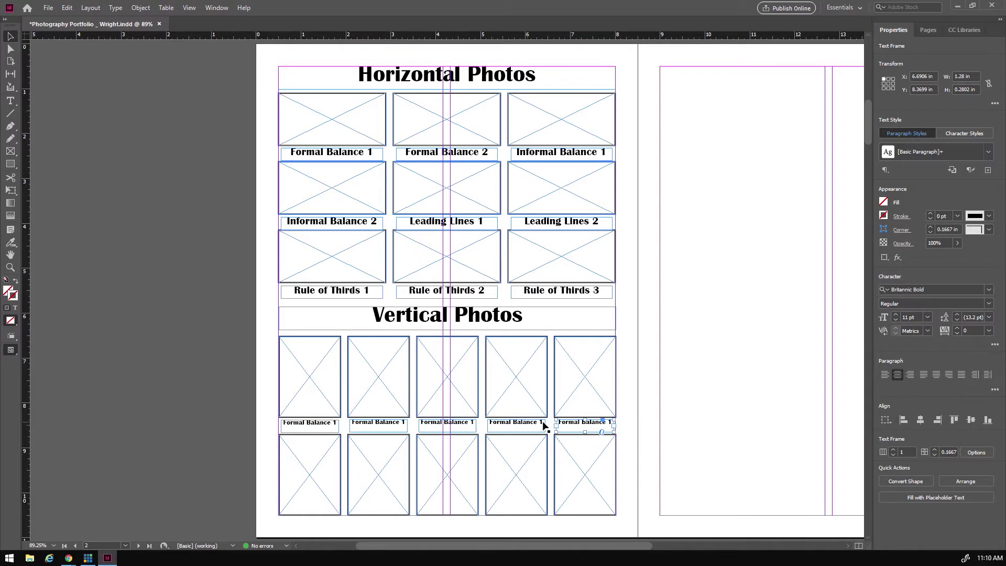
left_click(316, 429)
left_click(376, 426, "shift")
left_click(444, 426, "shift")
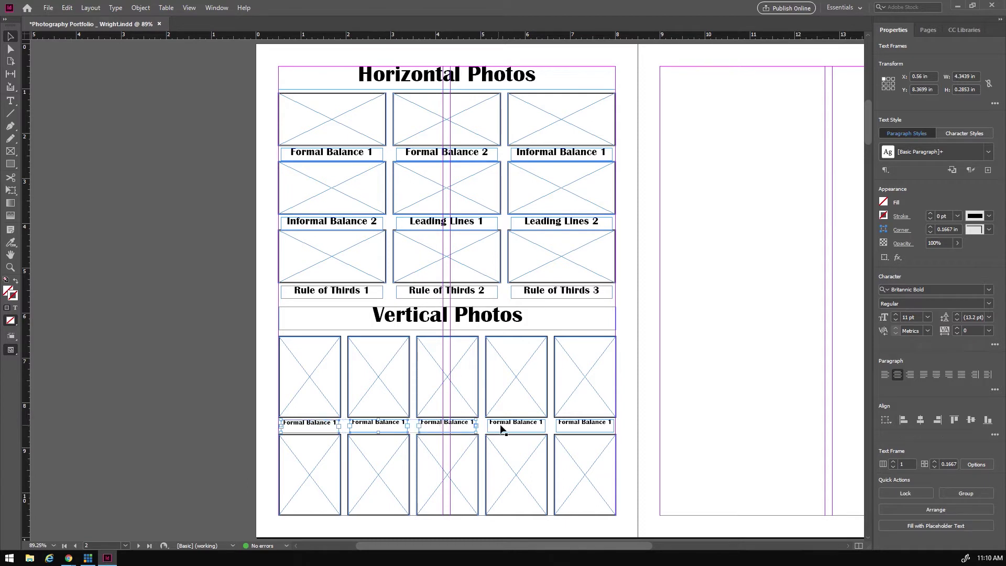
left_click(581, 427, "shift")
left_click_drag(592, 421, 592, 529)
- Change the second caption to Formal Balance 2 and the third to Informal Balance 1
double_click(317, 424)
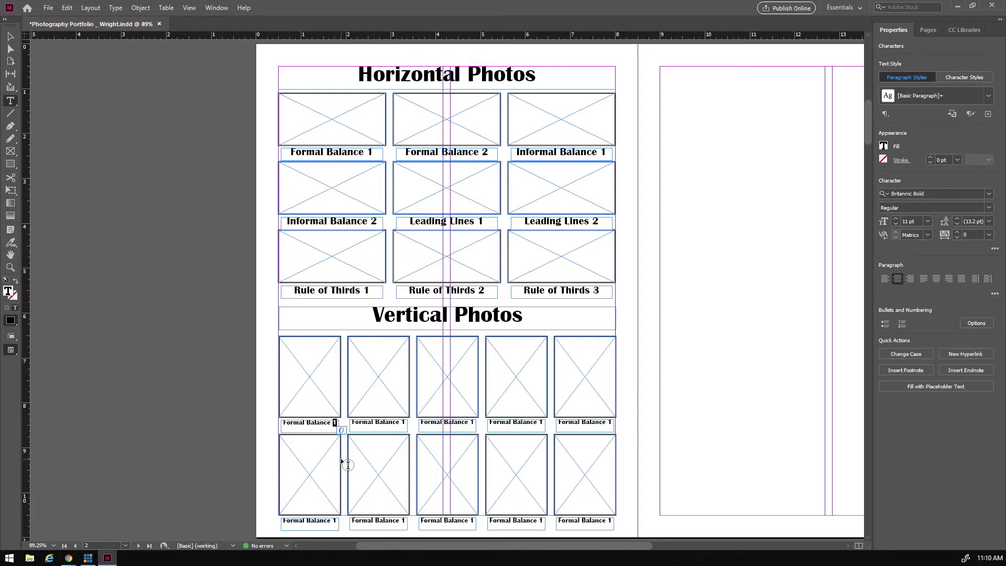
type("2")
key("ctrl+z")
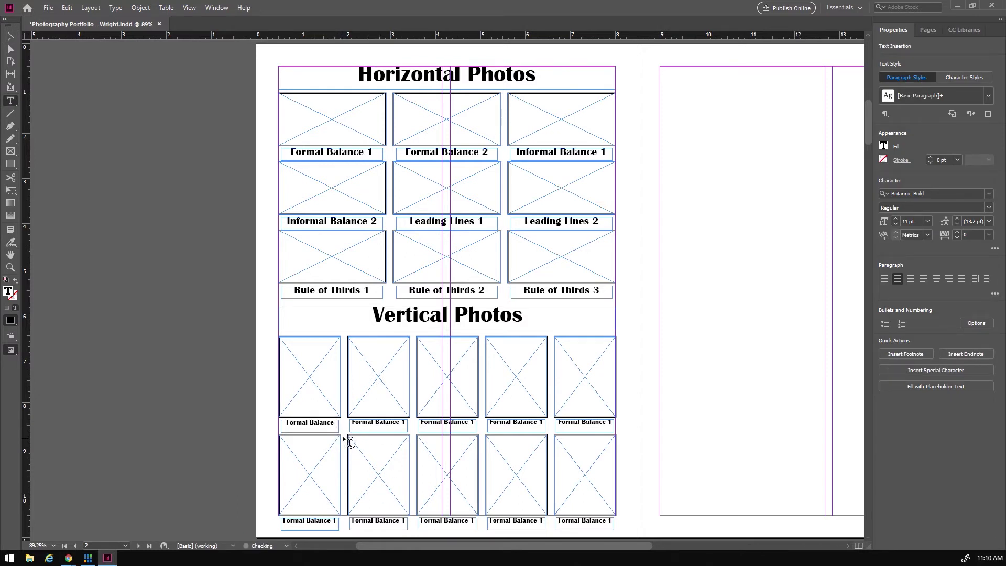
double_click(402, 422)
type("2")
left_click(423, 422)
key("Delete")
type("In")
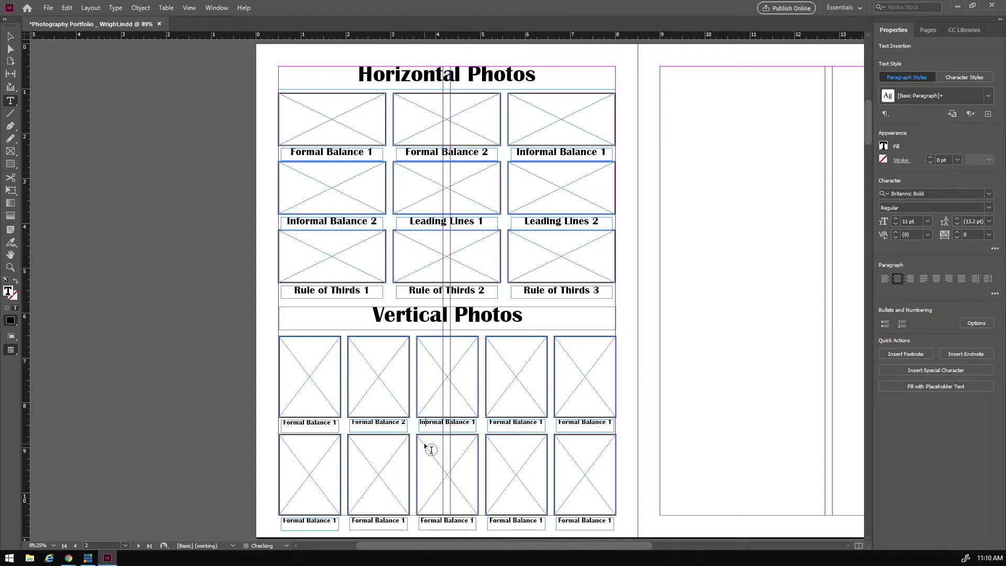
type("f")
- Reduce the Informal Balance 1 caption to 10 pt so it fits its frame
left_click(447, 427)
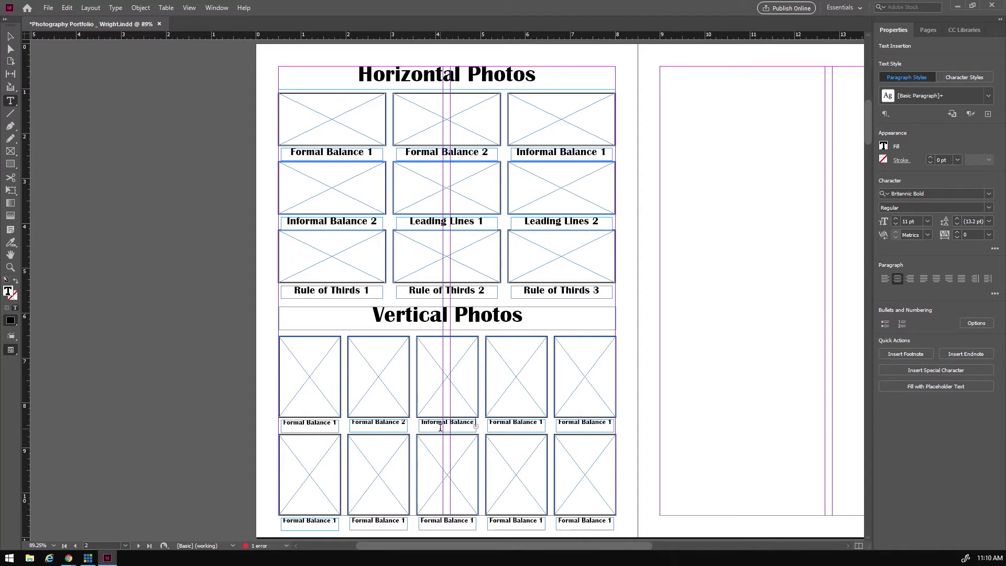
left_click_drag(422, 422, 476, 422)
left_click(896, 224)
left_click(896, 225)
left_click(470, 422)
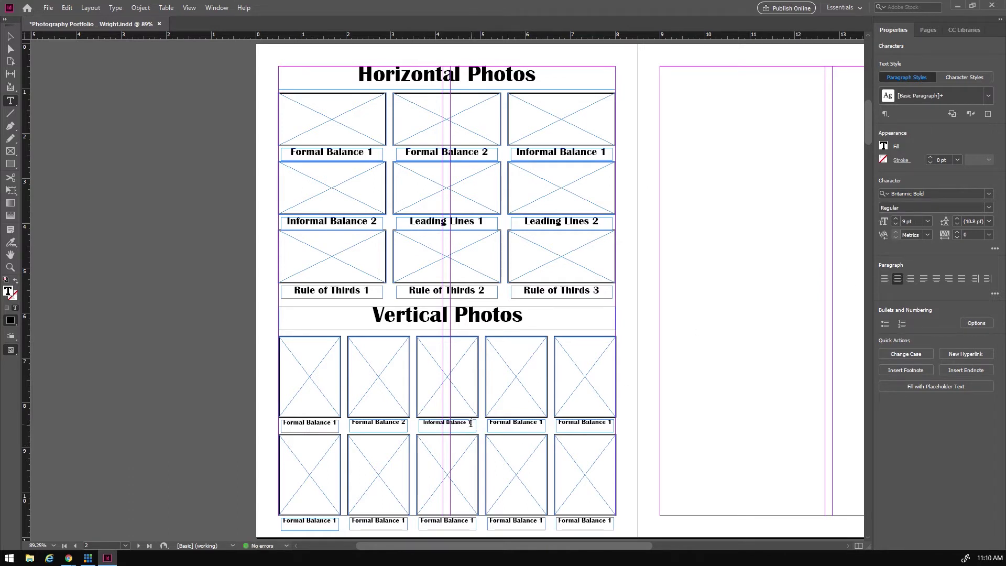
key("ctrl+a")
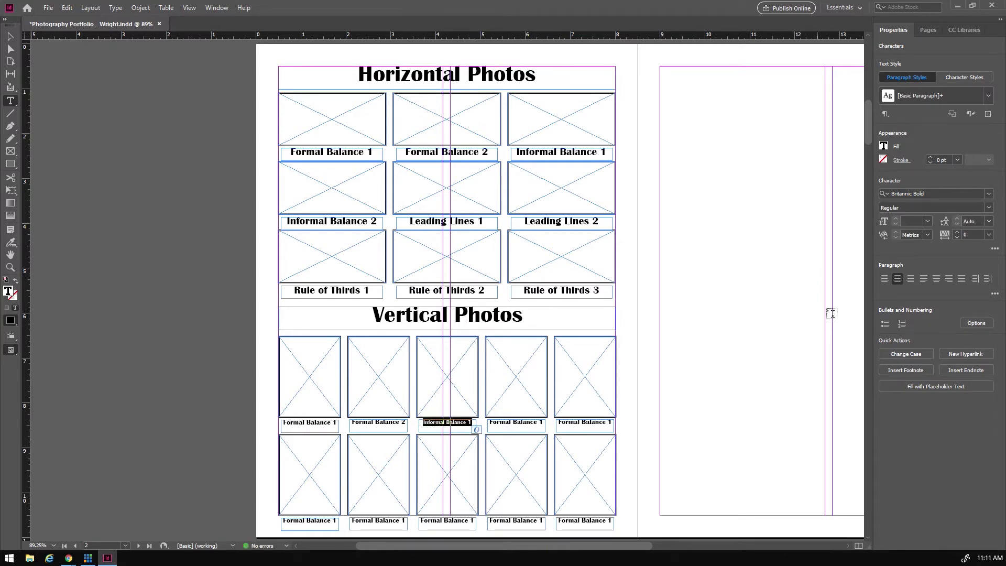
left_click(894, 224)
left_click(927, 221)
left_click(917, 281)
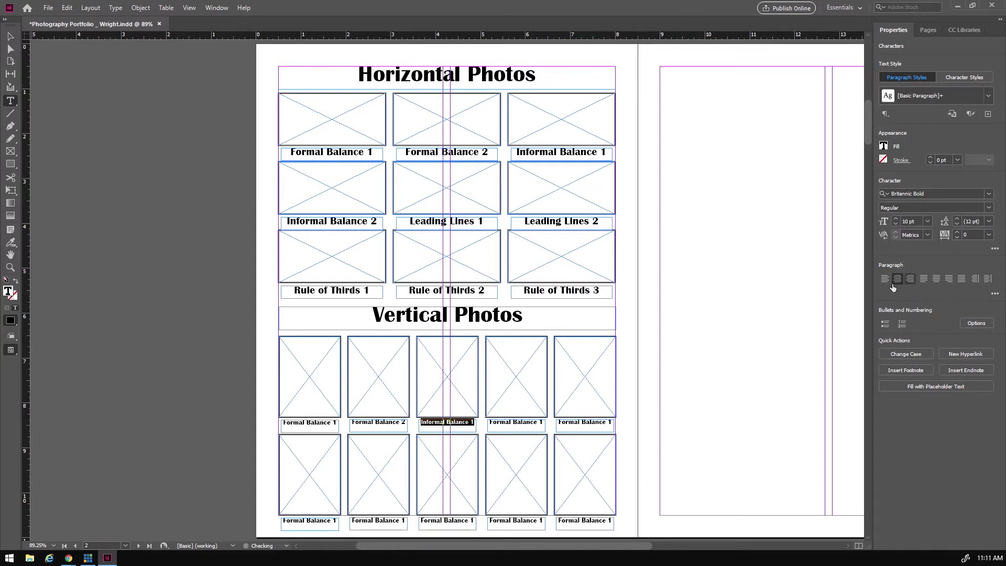
- Retype the fourth caption as Informal Balance 2 at 10 pt
left_click(501, 421)
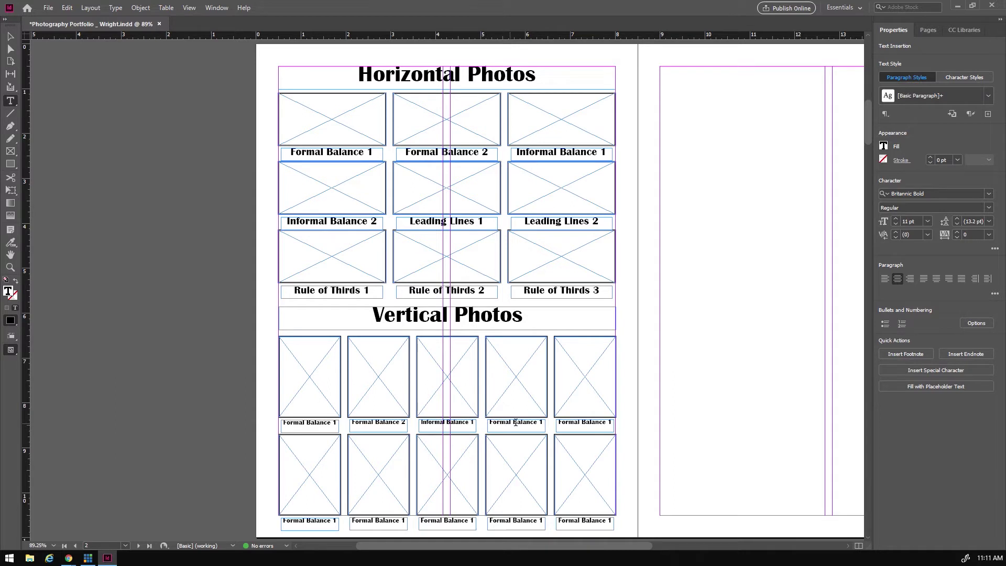
key("Home")
type("Inf")
key("Delete")
left_click_drag(489, 423, 545, 424)
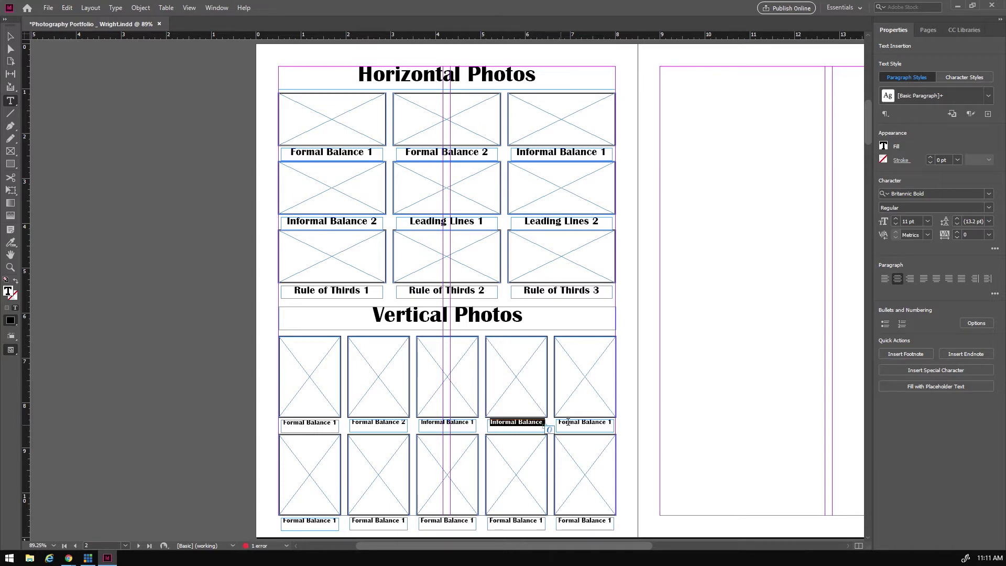
left_click(895, 224)
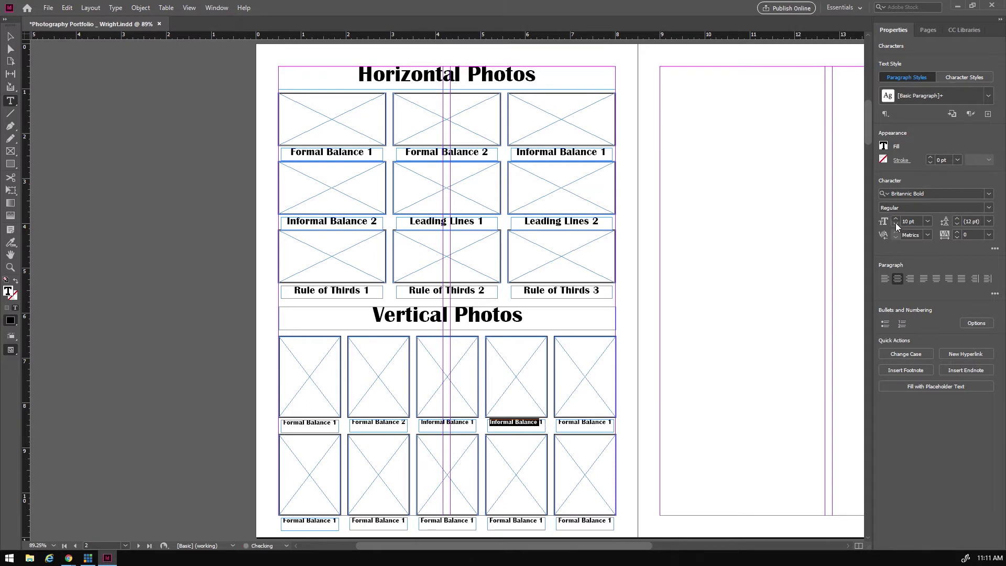
left_click(540, 424)
type("2")
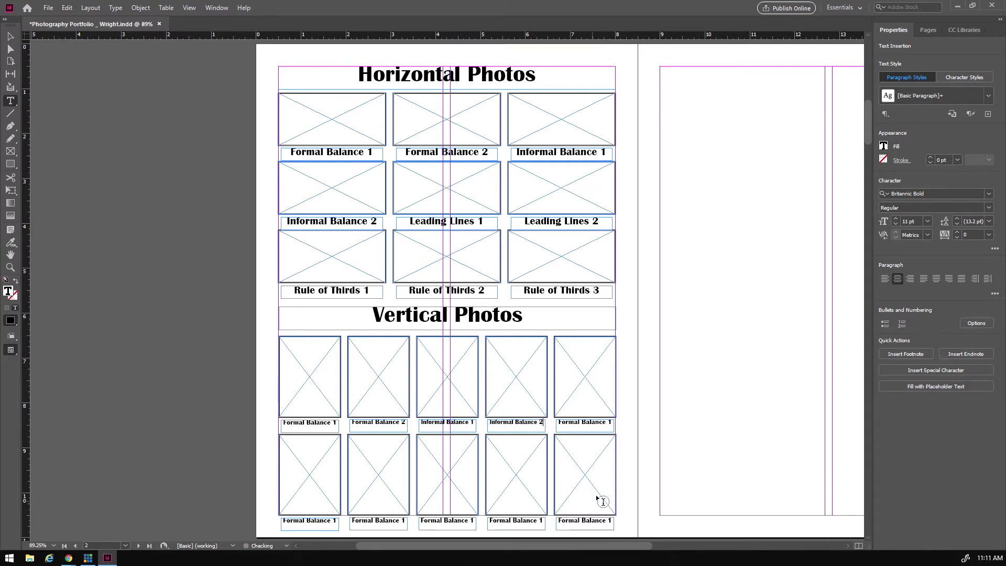
- Retype the fifth caption as Leading Lines 1 and the first bottom-row caption as Leading Lines 2
left_click(561, 422)
left_click_drag(564, 422, 623, 425)
key("BackSpace")
key("BackSpace")
type("Leading Lines 1")
left_click_drag(283, 521, 331, 526)
type("Leading ")
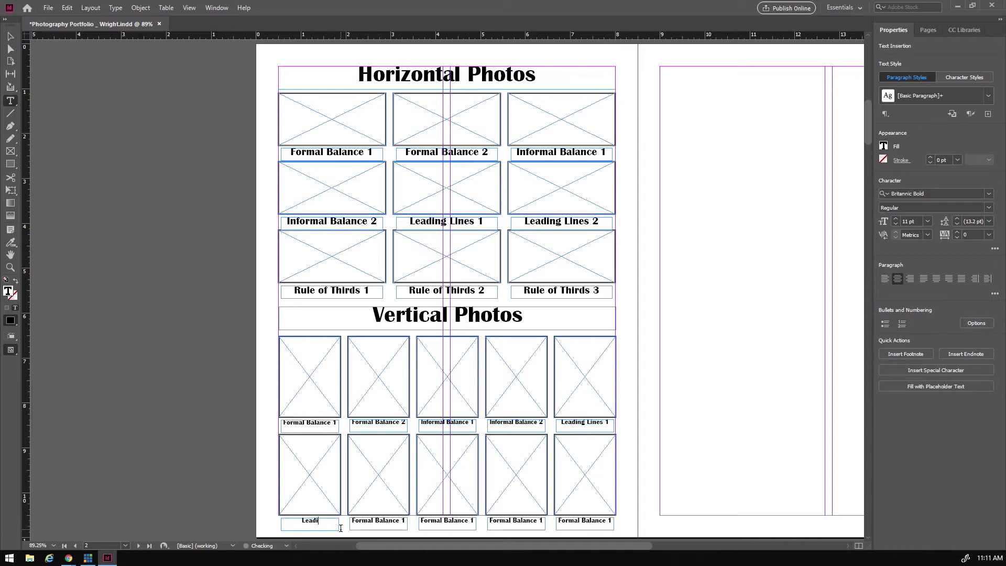
type("Line 2")
key("BackSpace")
key("BackSpace")
type("s 2")
left_click_drag(353, 521, 430, 520)
- Enter 'Rule of Thirds 1' in the second bottom caption and paste it over the next three captions
type("R")
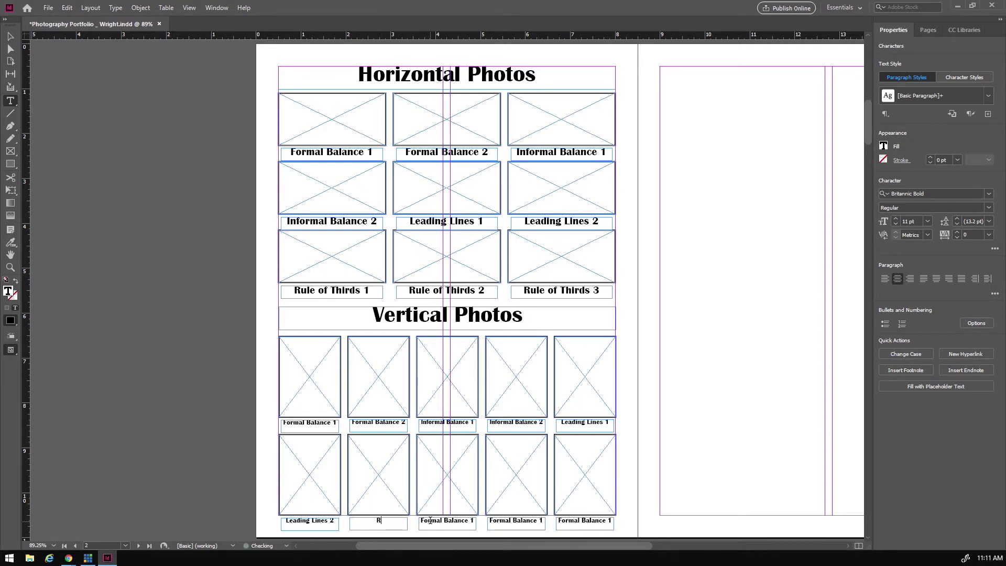
type("ule of T")
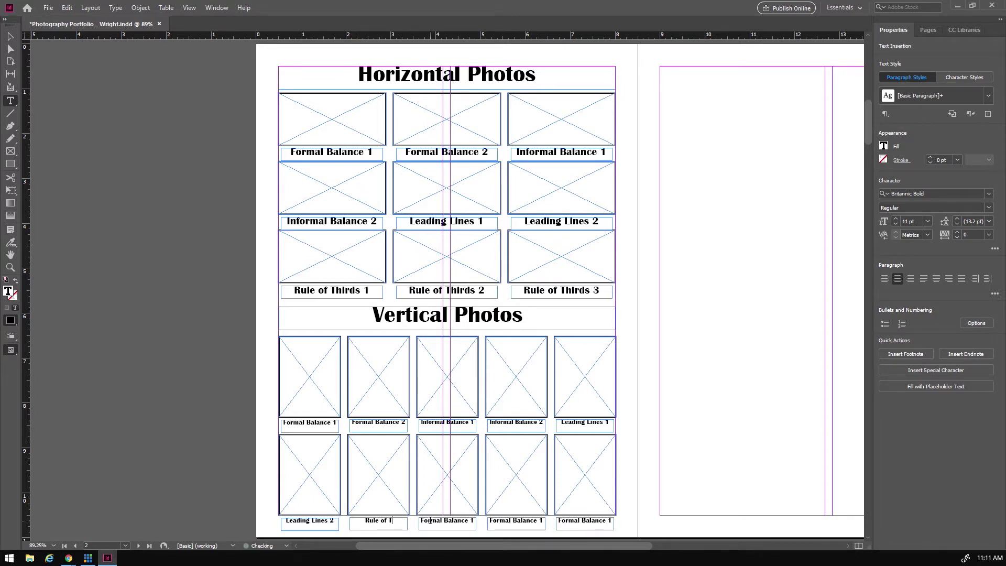
type("hirds 1")
key("ctrl+a")
key("ctrl+c")
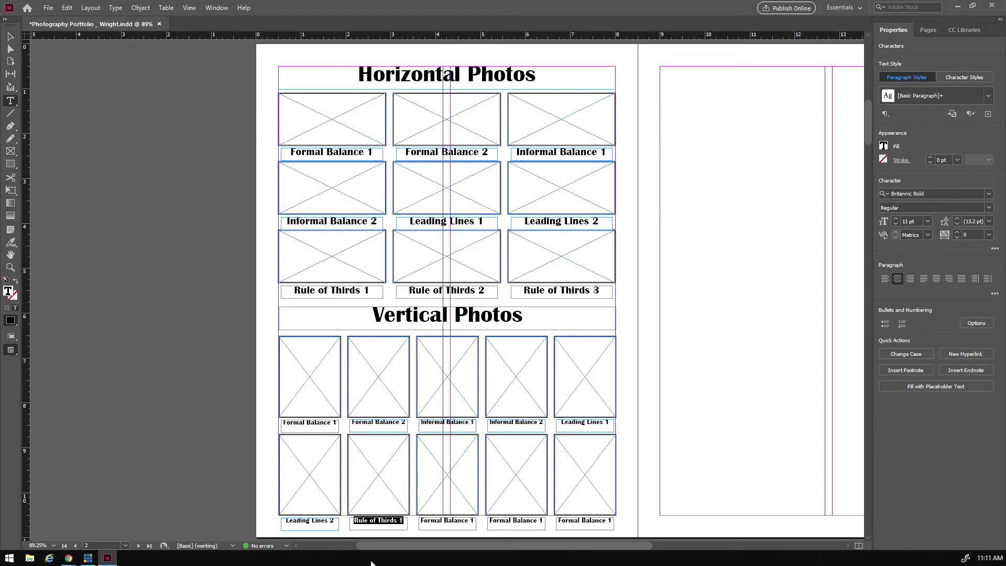
left_click(423, 520)
key("ctrl+a")
key("ctrl+v")
mouse_move(491, 519)
left_mouse_down()
mouse_move(545, 519)
mouse_move(485, 521)
left_mouse_up()
key("ctrl+v")
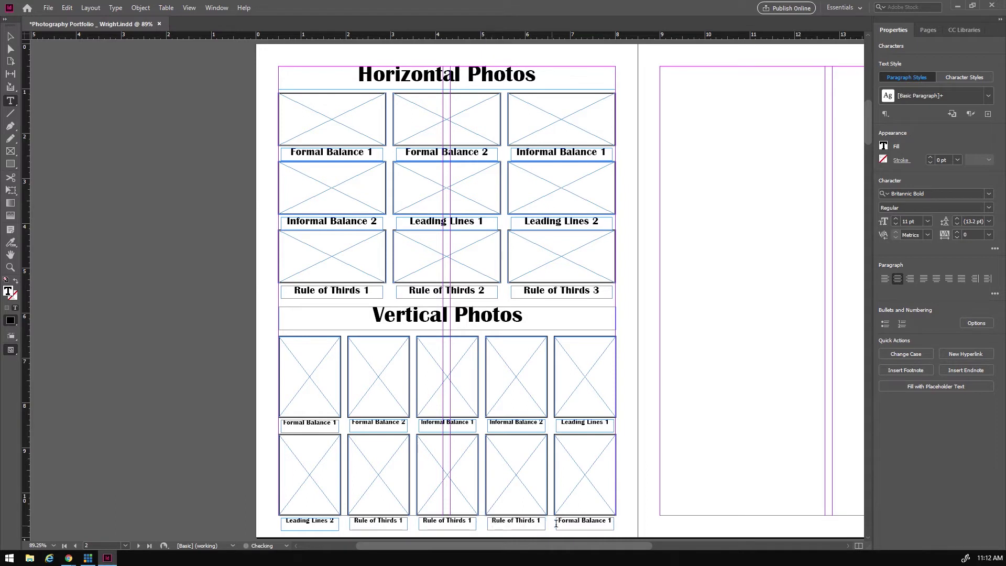
left_click_drag(557, 520, 612, 522)
key("ctrl+v")
- Renumber the last three bottom captions to Rule of Thirds 2, 3 and 4
double_click(470, 519)
type("2")
double_click(539, 520)
type("3")
double_click(605, 520)
type("4")
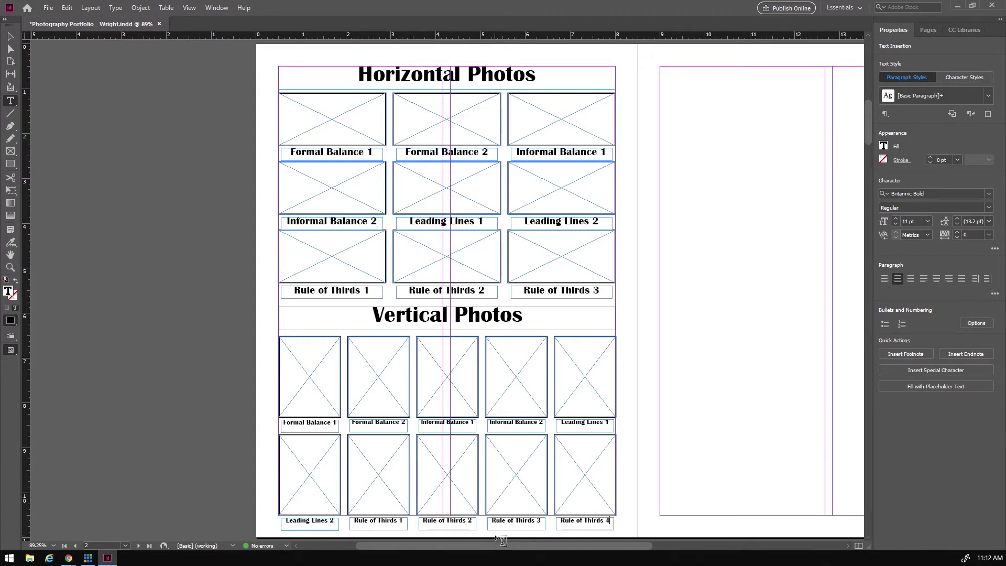
left_click_drag(498, 546, 501, 543)
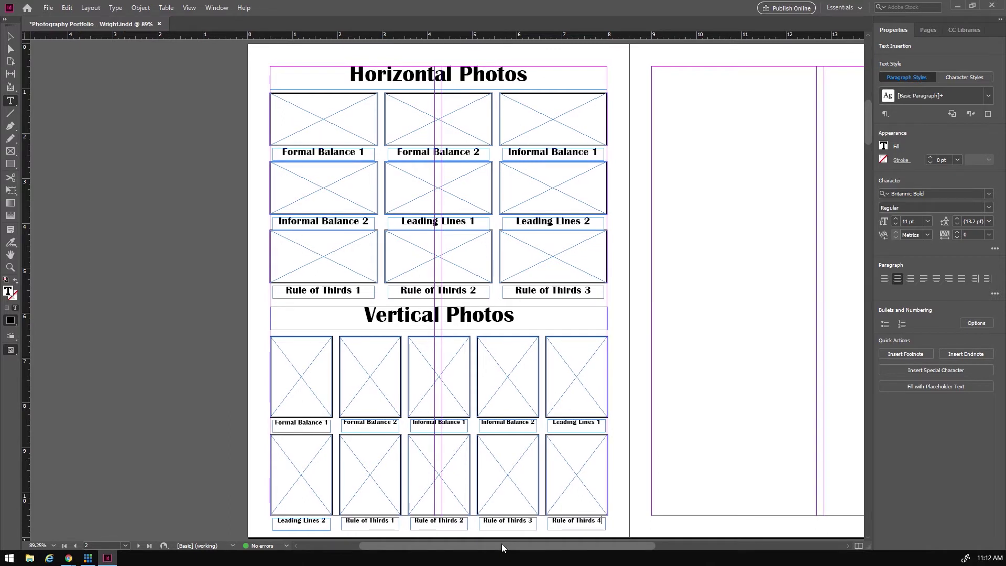
left_click_drag(502, 543, 587, 550)
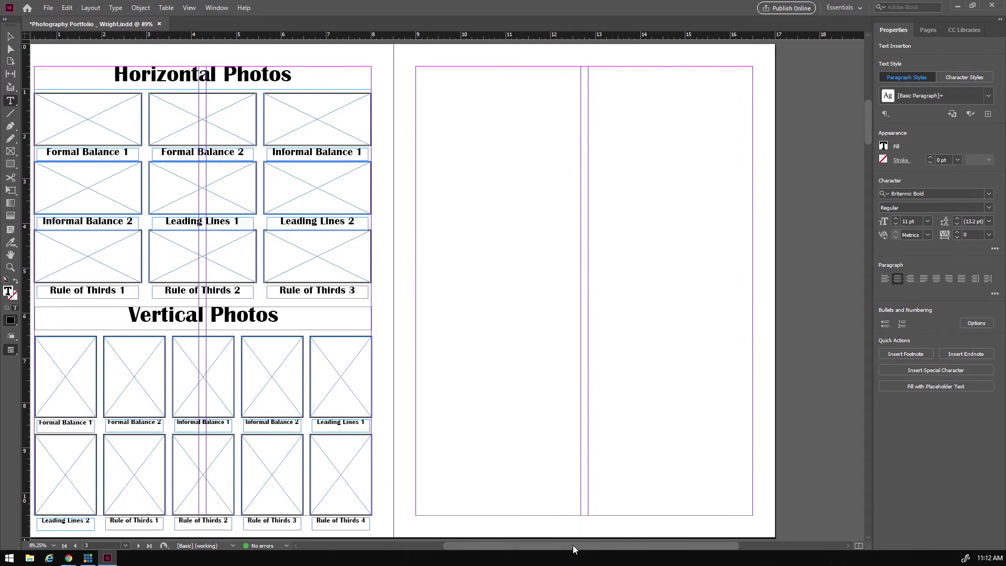
left_click_drag(574, 550, 570, 551)
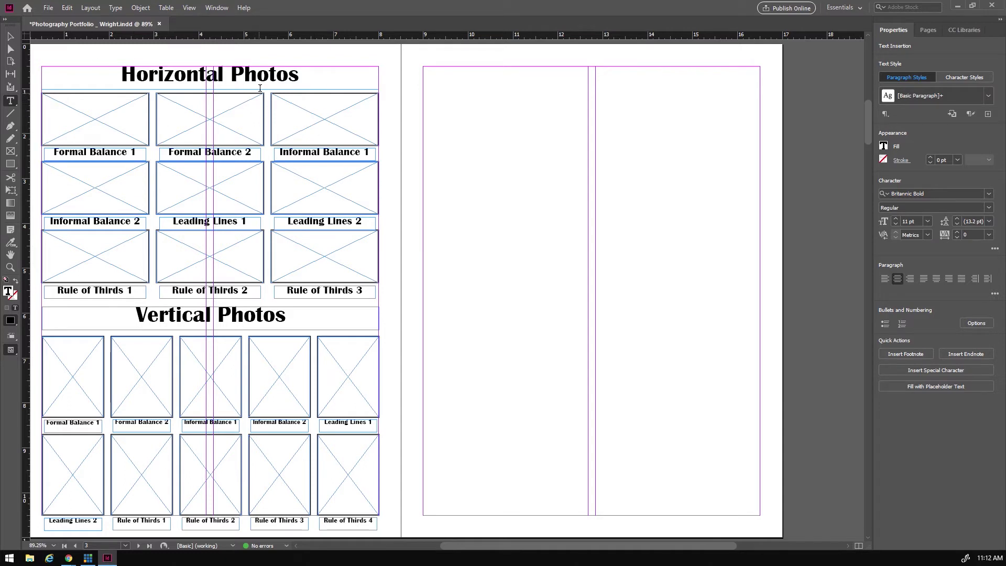
left_click(10, 36)
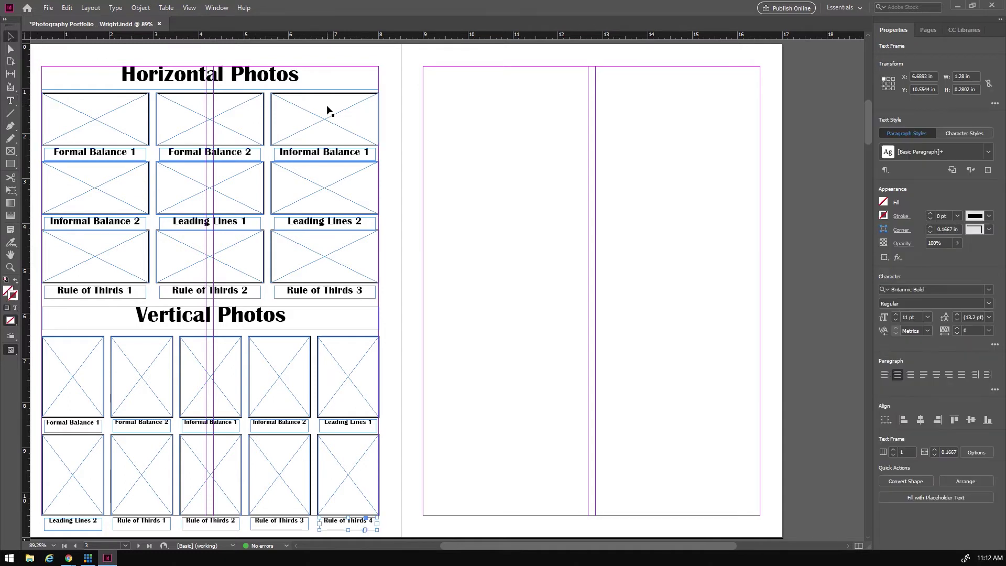
left_click(232, 79)
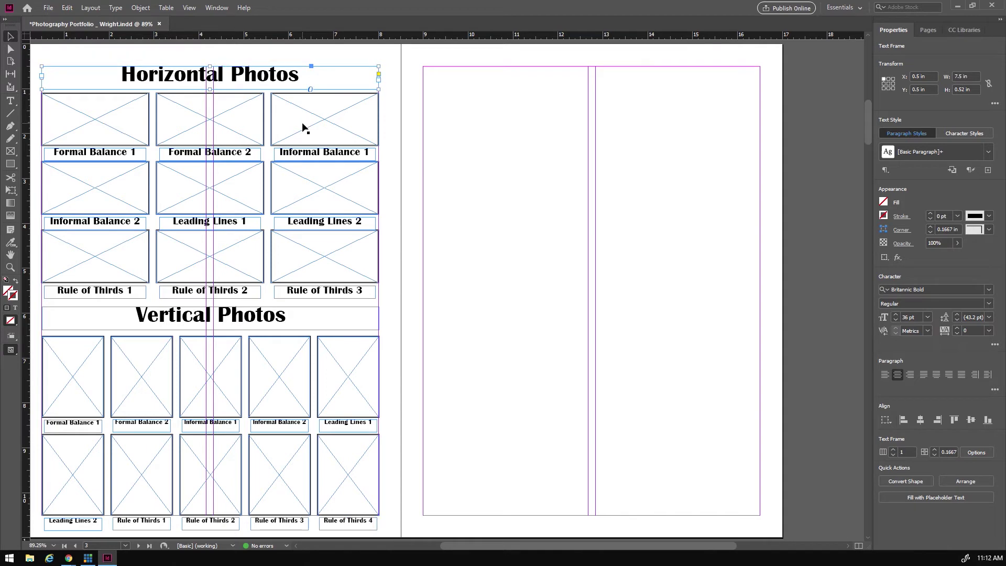
mouse_move(520, 548)
left_mouse_down()
mouse_move(479, 536)
mouse_move(517, 551)
mouse_move(492, 548)
mouse_move(500, 546)
left_mouse_up()
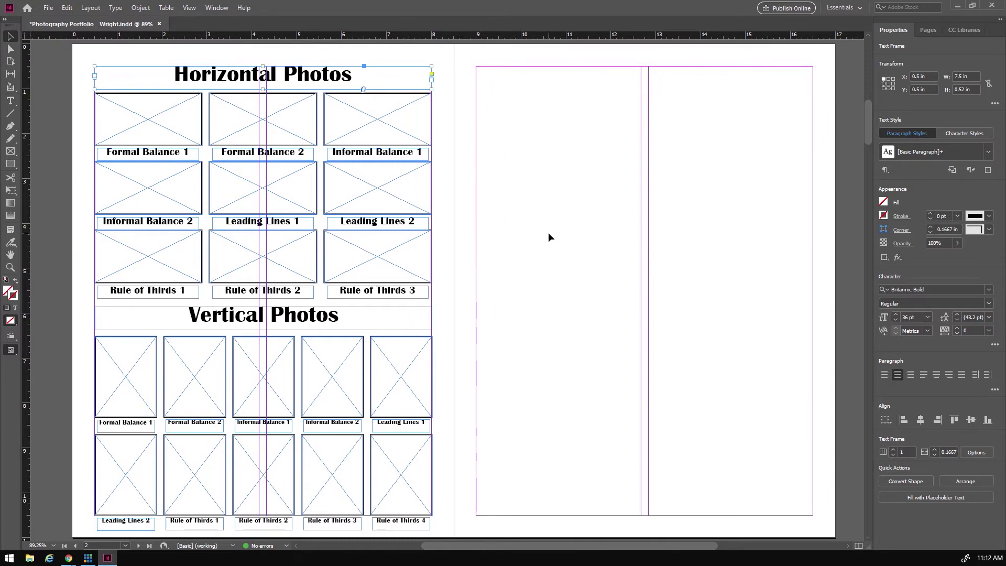
scroll(536, 222, "up", 10)
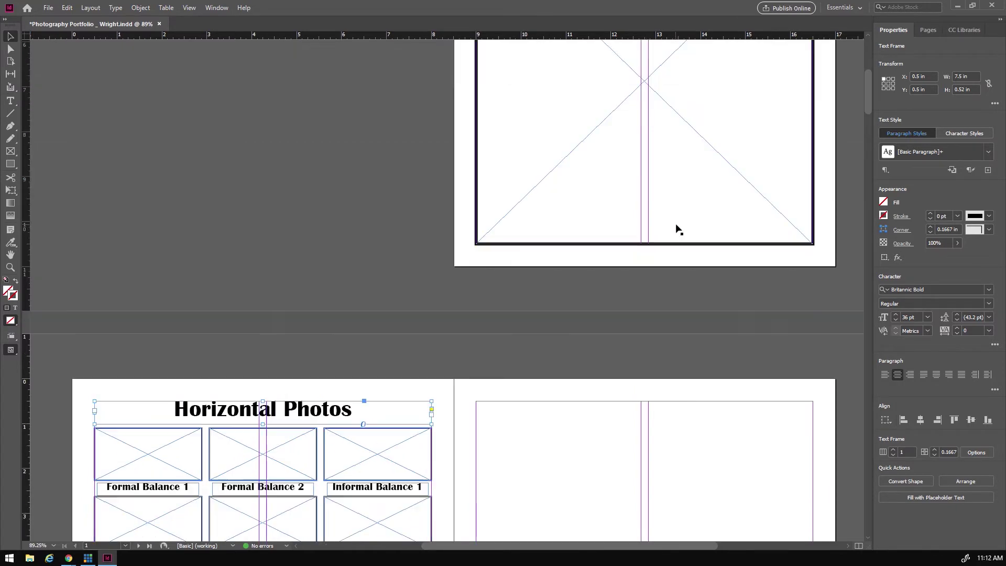
scroll(664, 268, "down", 10)
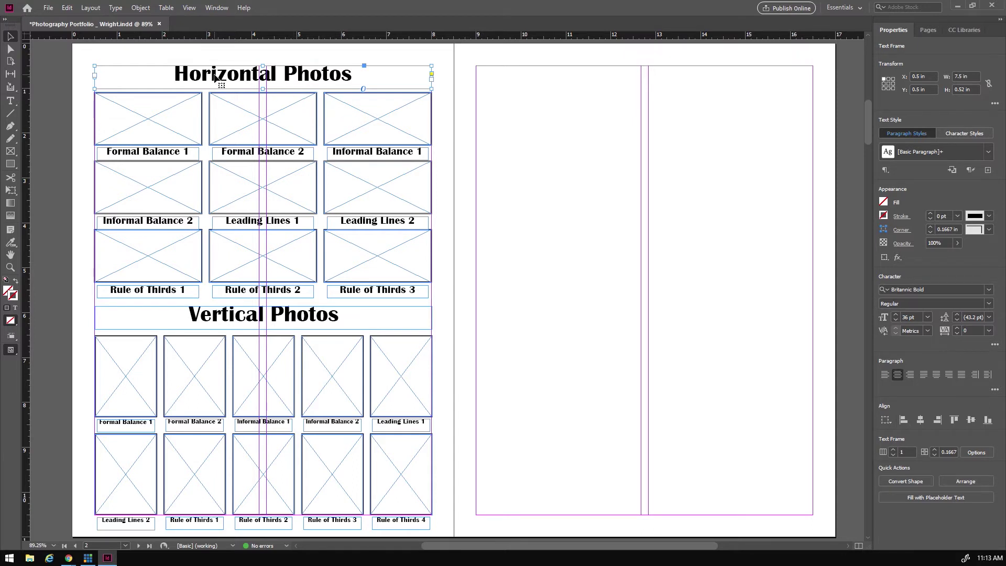
left_click_drag(215, 78, 502, 93)
- Align the heading copy with the right page's top margin and retitle it 'Portrait Photos'
left_click_drag(589, 81, 598, 76)
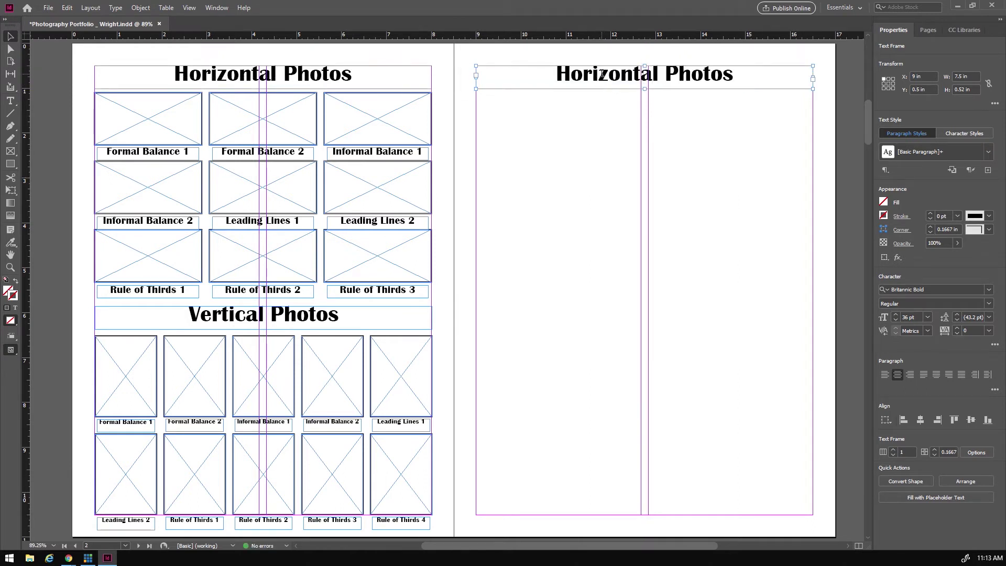
double_click(603, 79)
left_click_drag(556, 74, 731, 72)
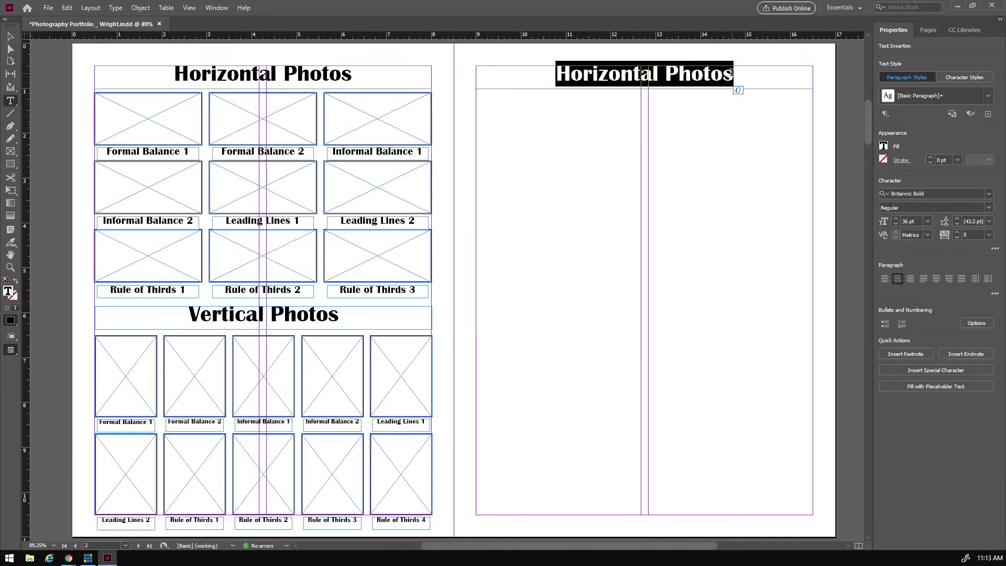
left_click_drag(659, 74, 555, 73)
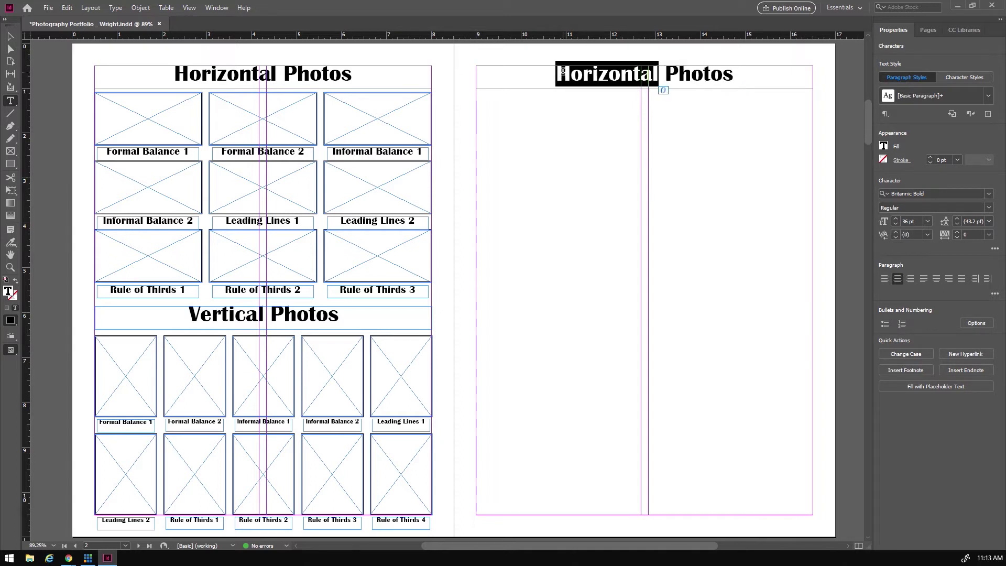
type("Port")
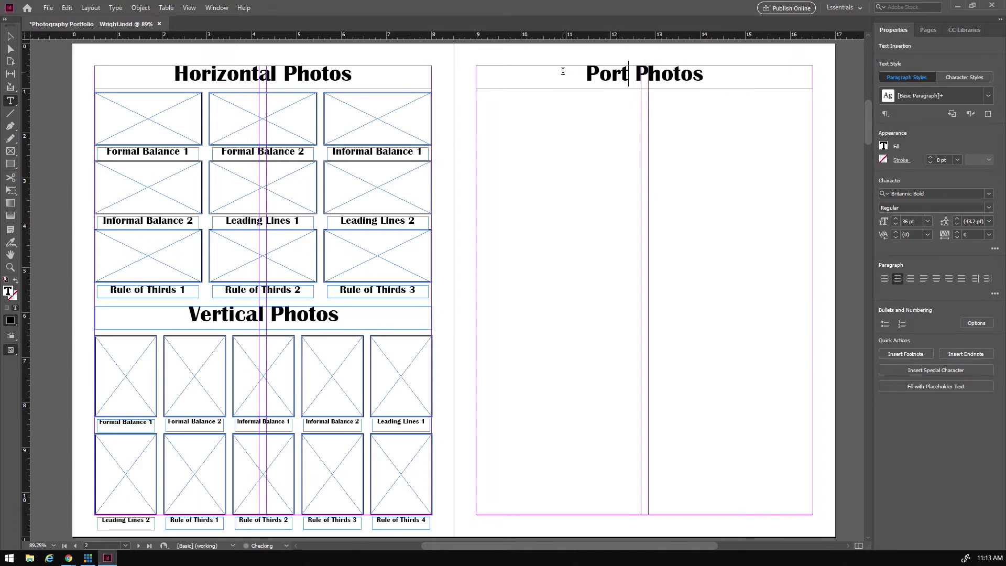
type("rait")
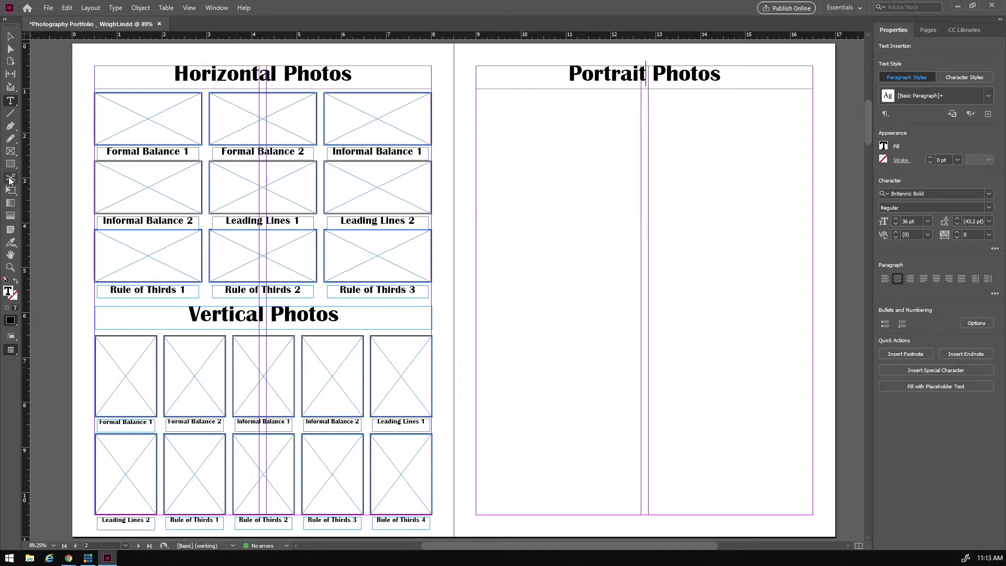
left_click(10, 151)
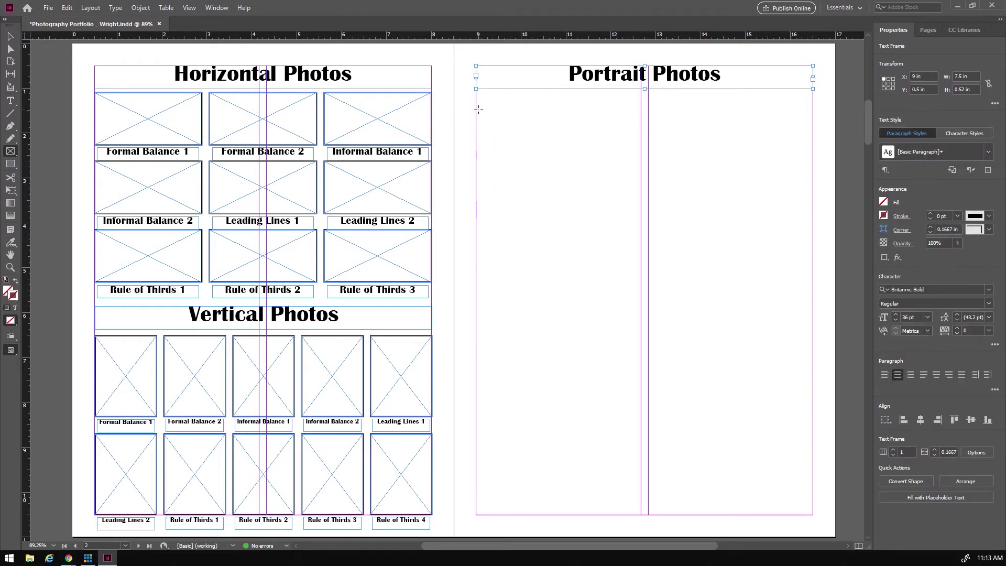
- Draw a 2×2 grid of picture frames across the right page with widened row and column gutters
left_click_drag(477, 108, 812, 502)
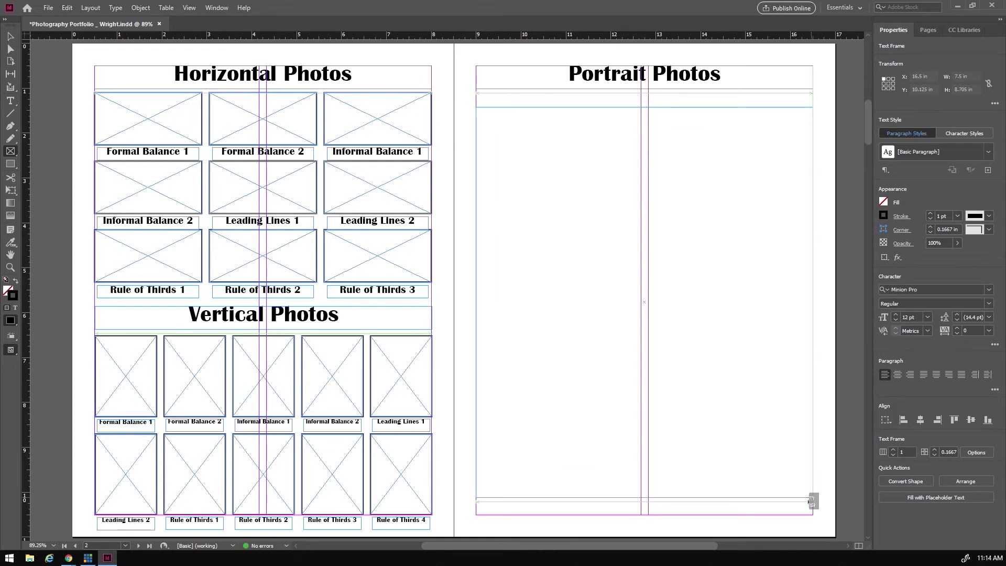
key("Right")
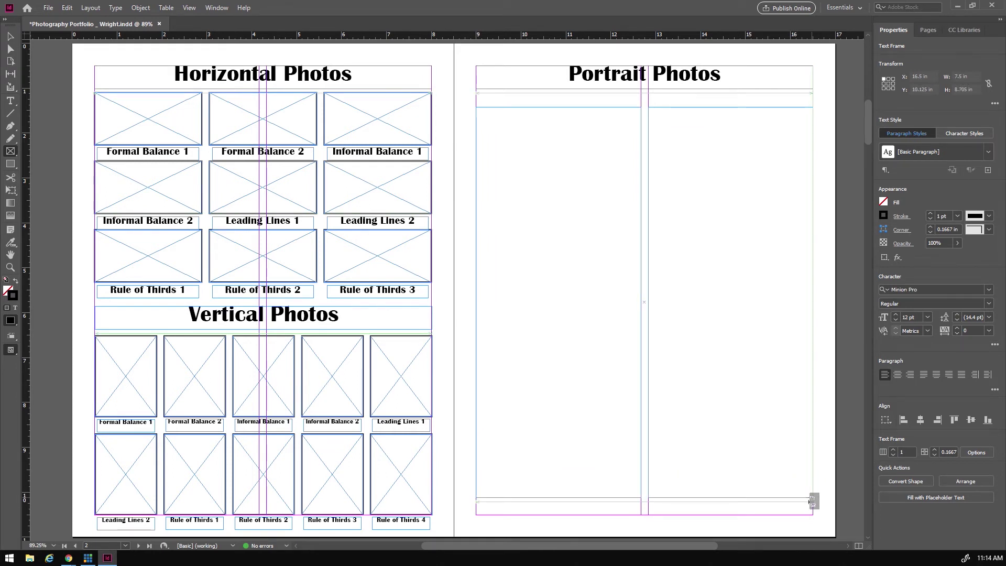
key("Up")
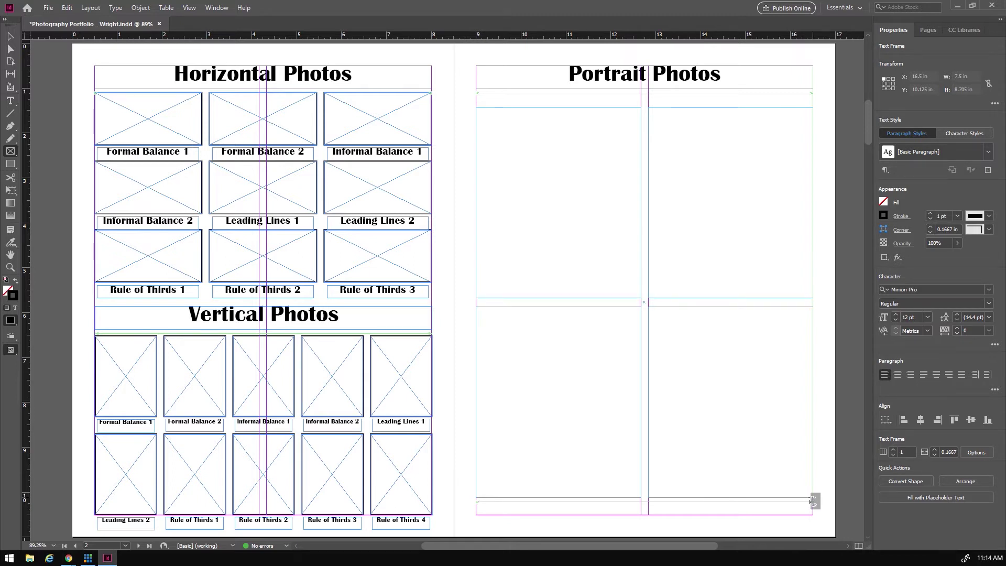
key("ctrl+Up")
key("ctrl+Up")
key("ctrl+Up")
key("ctrl+Up")
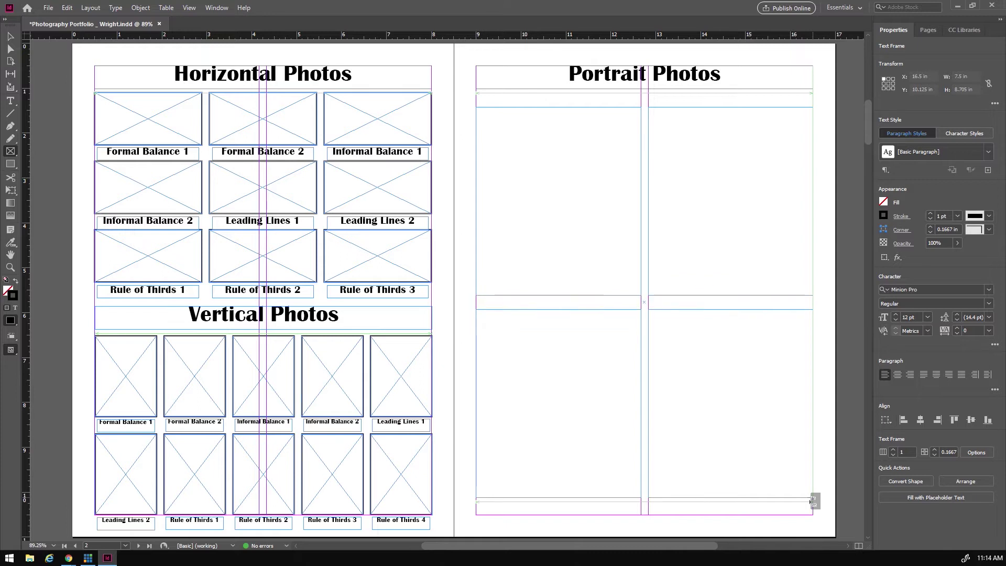
key("ctrl+Up")
key("ctrl+Up")
key("ctrl+Up")
key("ctrl+Up")
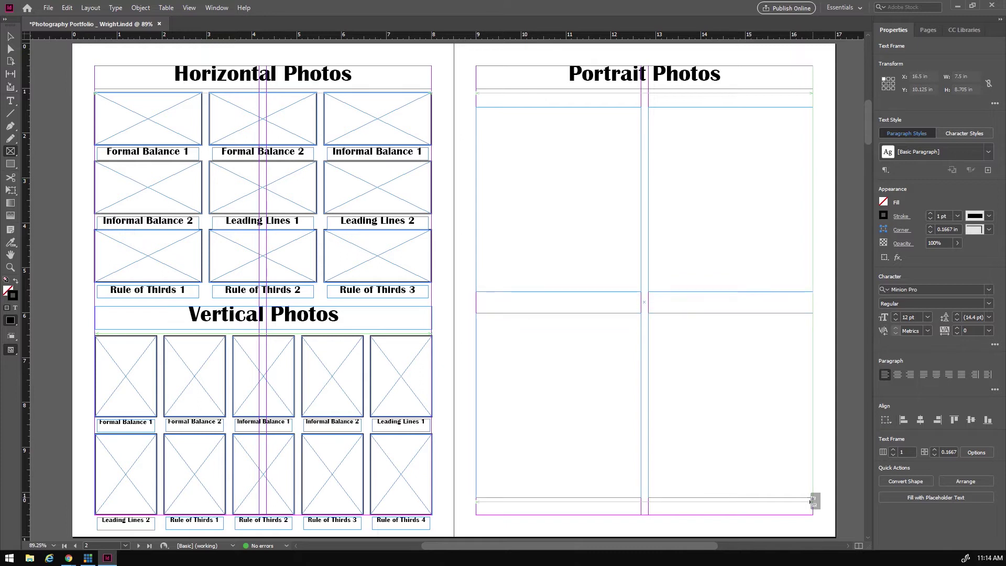
key("ctrl+Up")
key("ctrl+Up")
key("ctrl+Up")
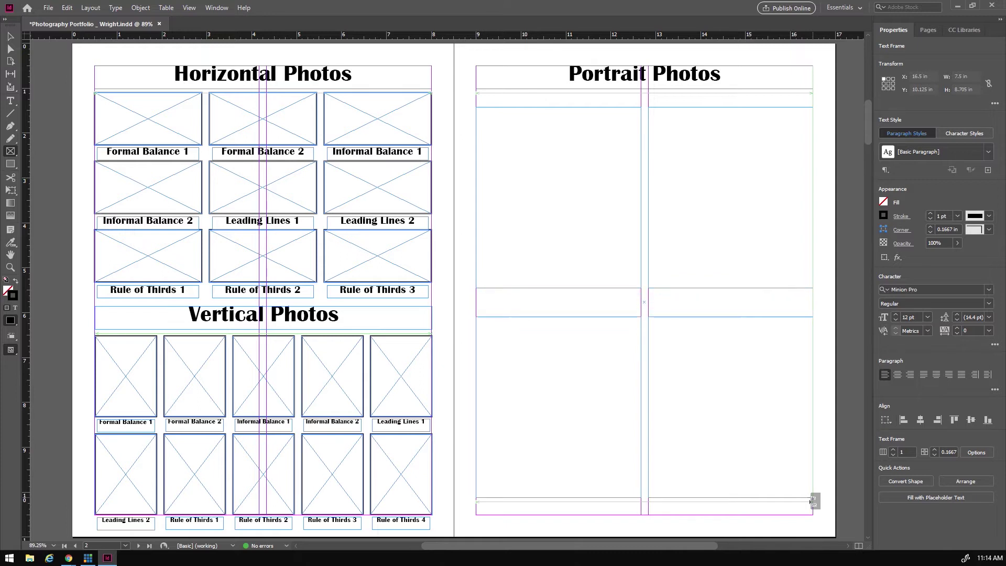
key("ctrl+Left")
key("ctrl+Left")
key("ctrl+Left")
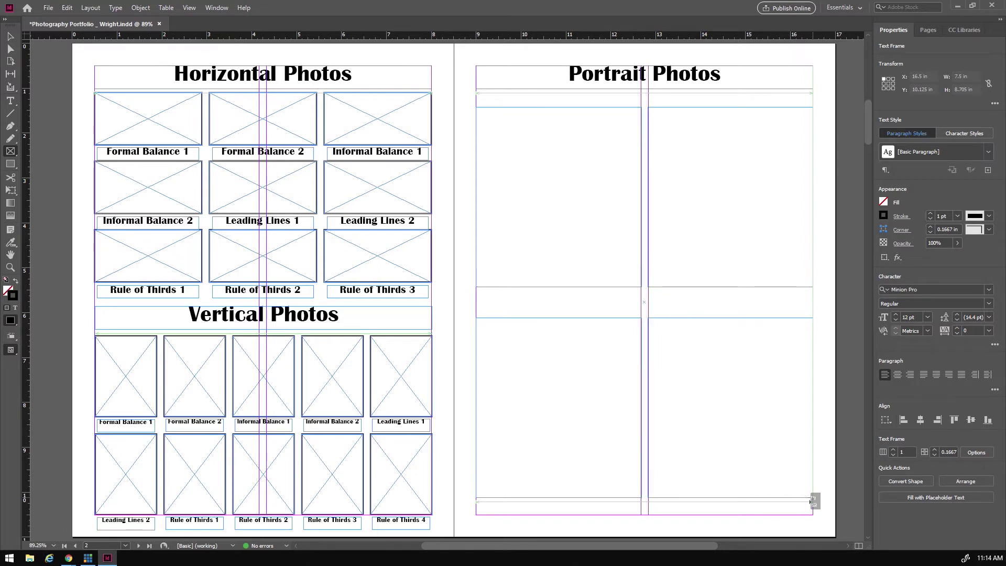
key("ctrl+Right")
key("ctrl+Right")
key("ctrl+Right")
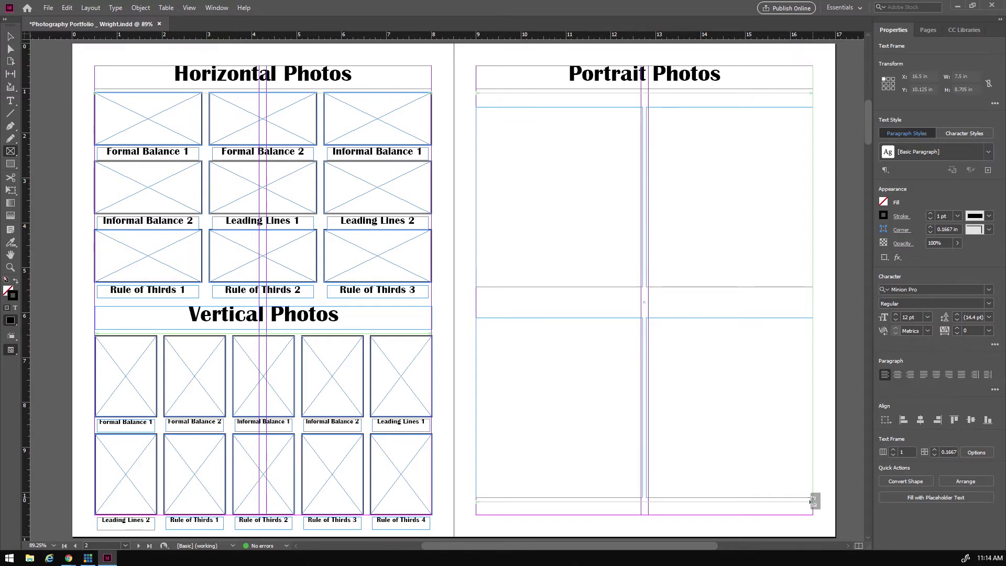
key("ctrl+Right")
key("ctrl+Right")
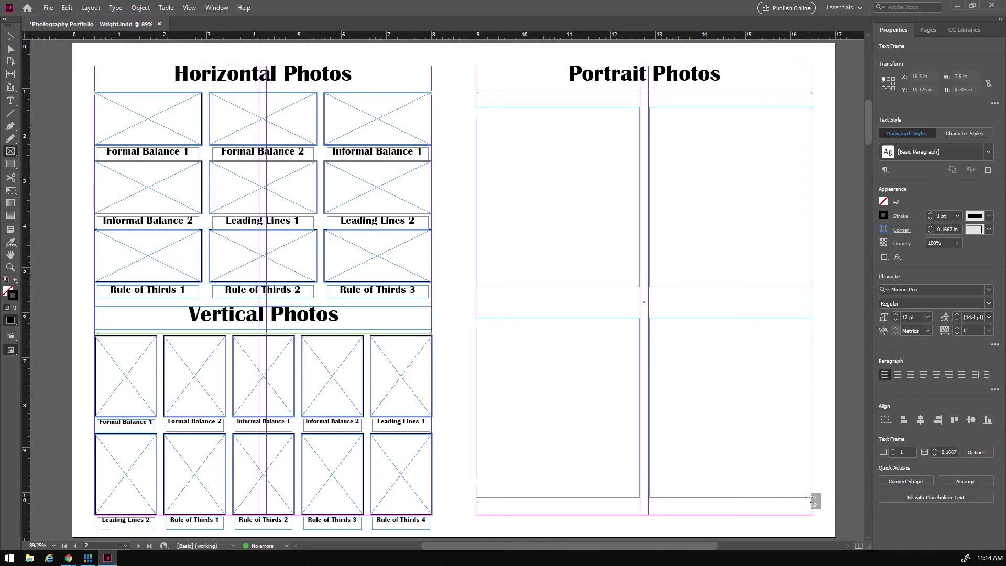
key("ctrl+Right")
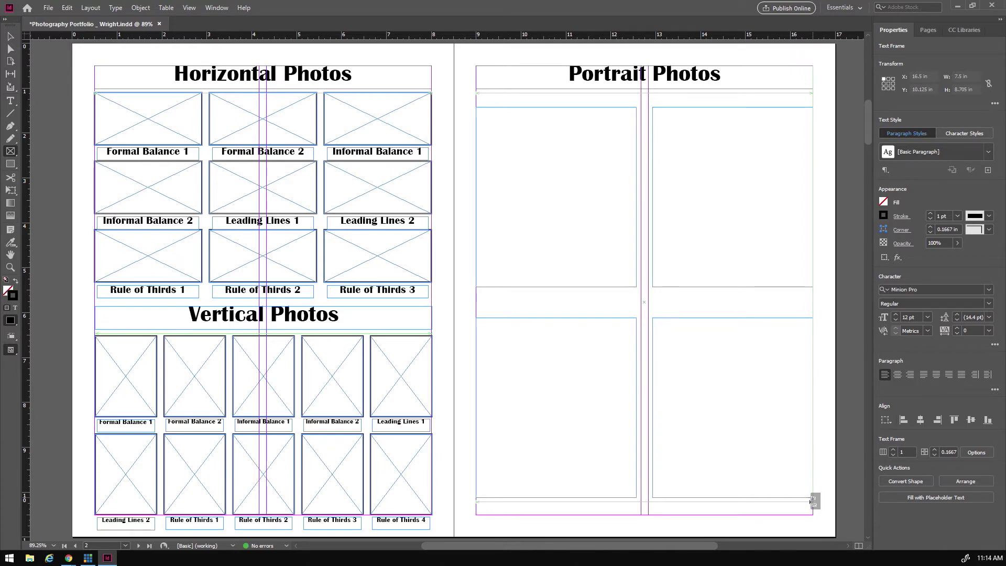
key("ctrl+Right")
key("ctrl+Right")
key("ctrl+Right")
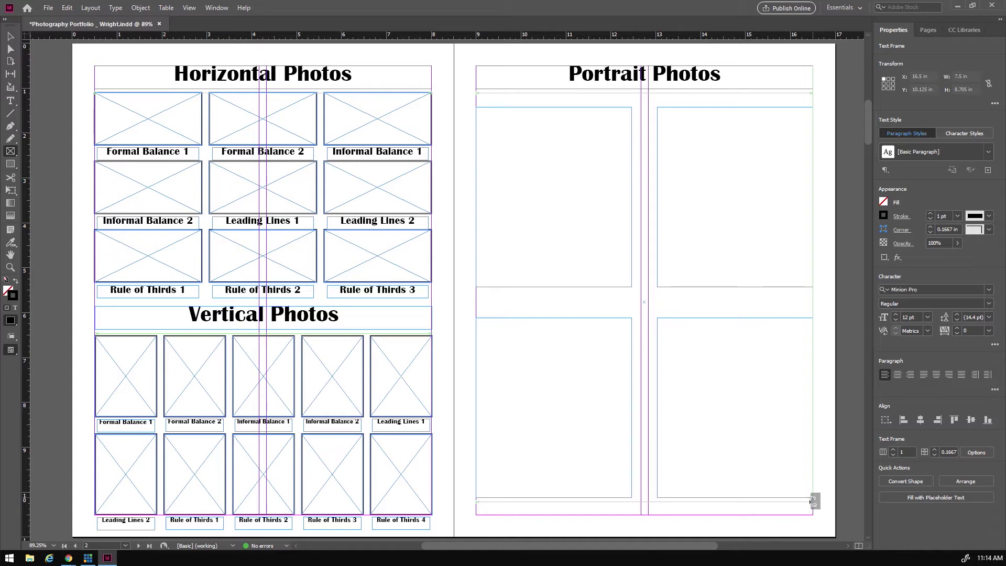
left_click_drag(811, 502, 811, 502)
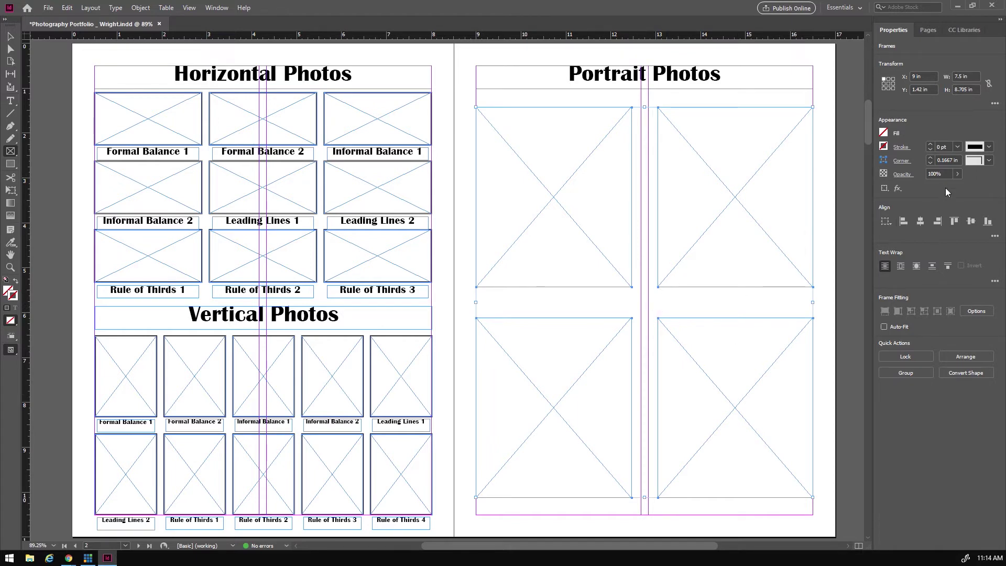
- Give the portrait frames a 2 pt stroke and move the Rule of Thirds 3 caption under the upper-left frame
double_click(931, 144)
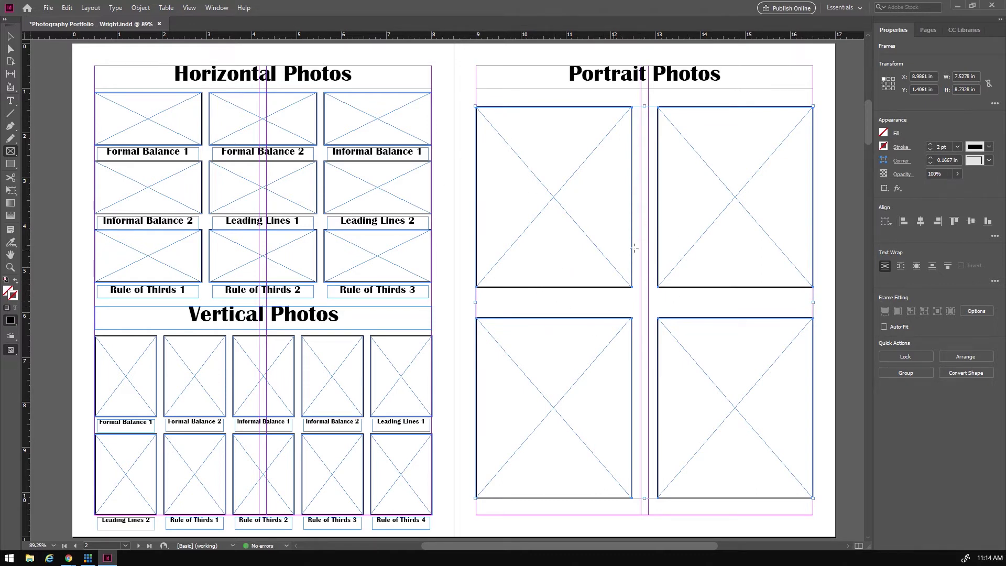
left_click(11, 100)
left_click(10, 36)
left_click(399, 291)
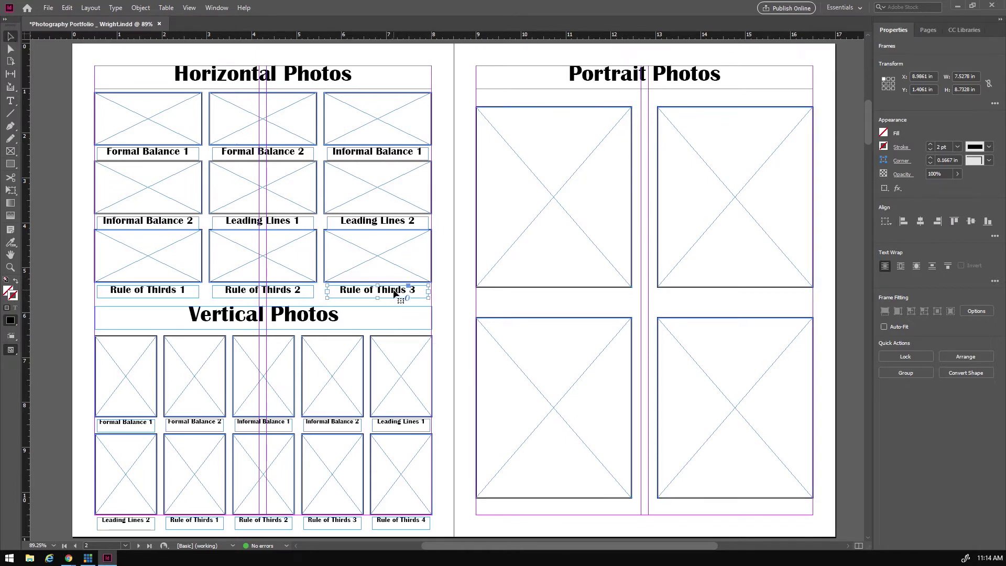
left_click_drag(387, 295, 479, 299)
- Widen and heighten the caption frame, then retype its text as 'My Selfie'
left_click_drag(604, 297, 632, 297)
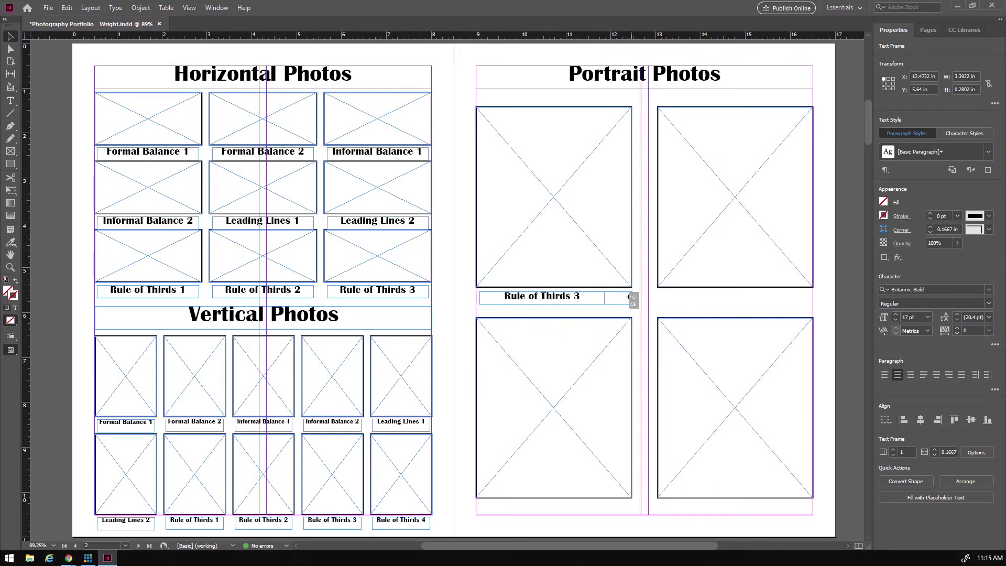
left_click_drag(556, 304, 518, 292)
double_click(556, 299)
type("My")
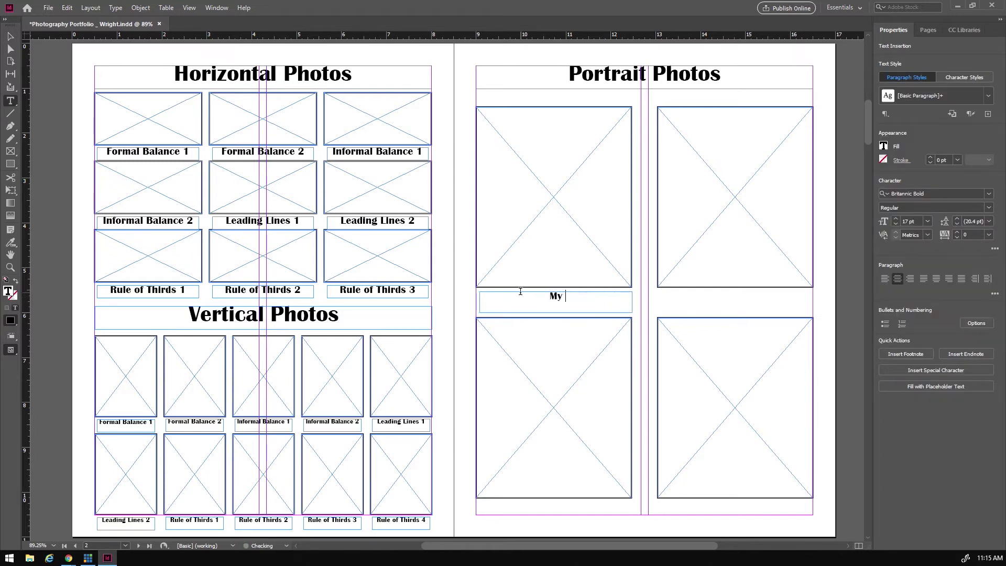
type(" Selfie")
key("BackSpace")
key("BackSpace")
type("ie")
- Set the My Selfie caption to 32 pt and place a copy under the upper-right portrait
left_click_drag(584, 292, 533, 292)
left_click(895, 219)
left_click(895, 219)
left_click(895, 219)
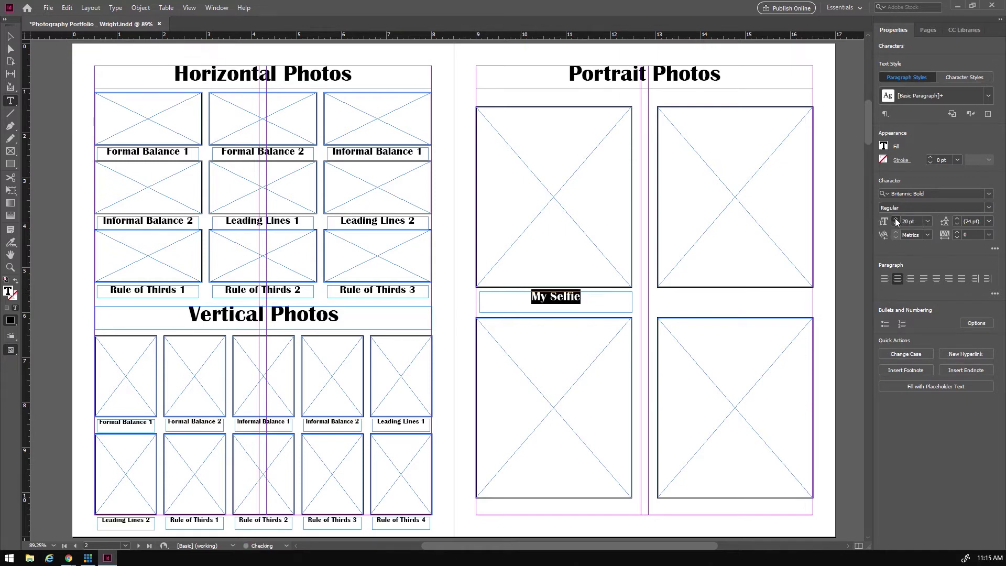
left_click(895, 219)
left_click(895, 219)
left_click(895, 219)
left_click(895, 219)
left_click(894, 209)
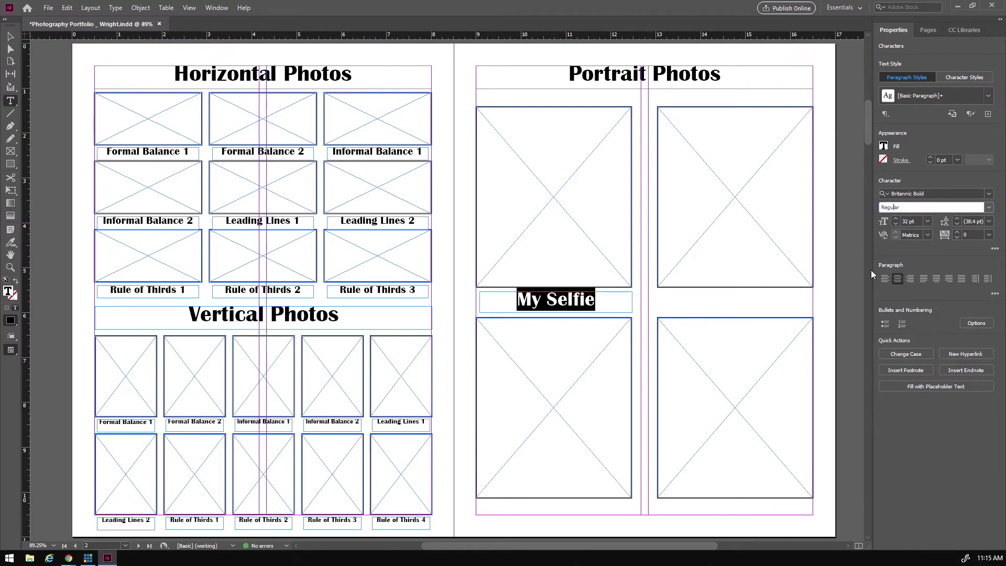
left_click(10, 36)
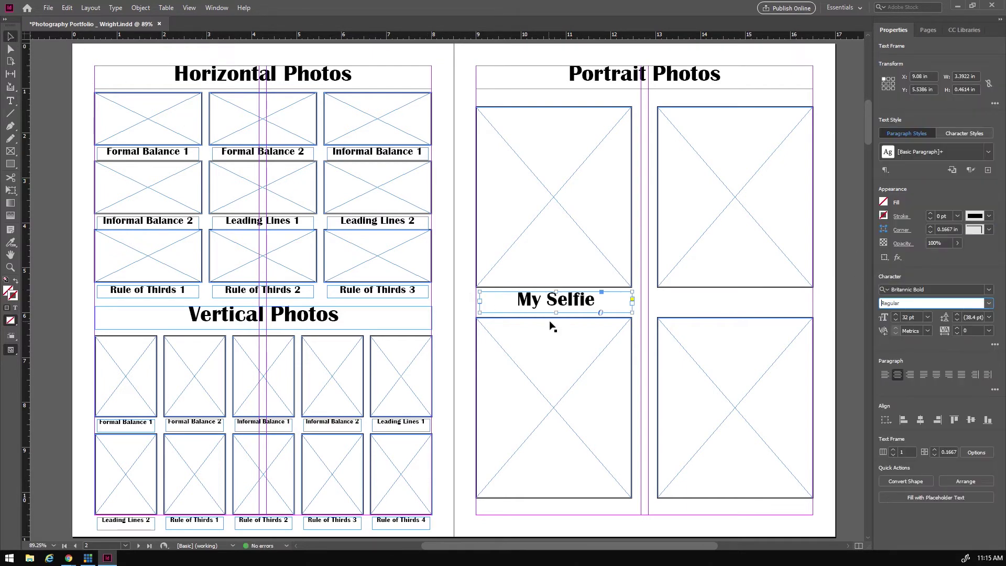
left_click_drag(575, 302, 581, 508)
- Copy the caption under the lower portrait and rename the upper-right caption 'My Portrait'
left_click_drag(746, 301, 751, 513)
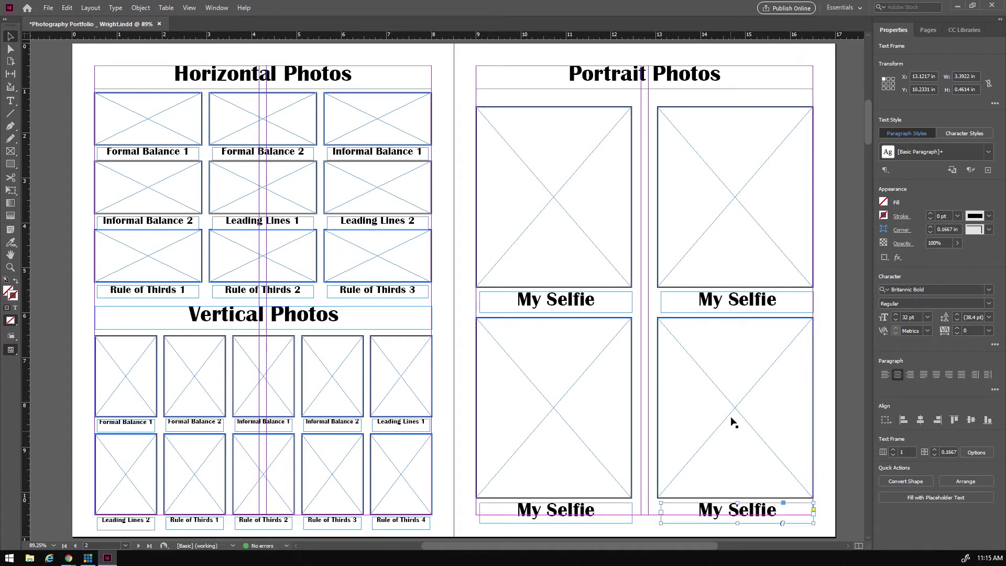
key("t")
left_click(713, 300)
left_click(730, 300)
left_click_drag(732, 299, 781, 299)
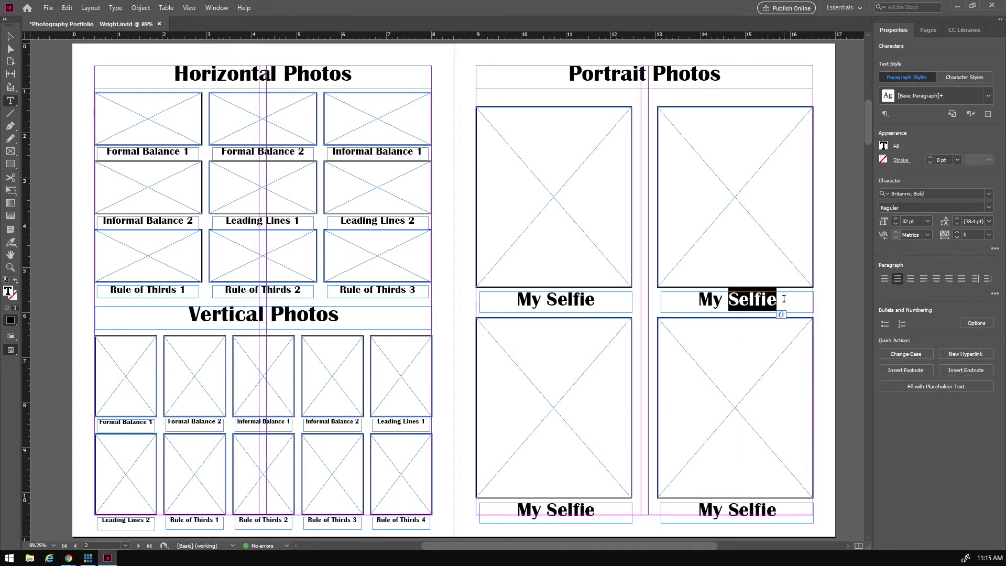
type("Portrait")
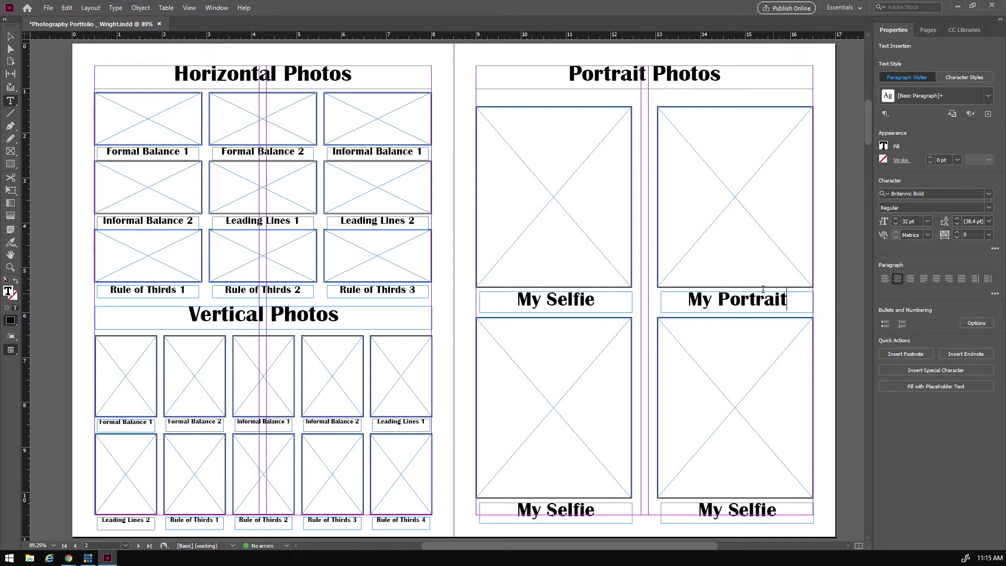
- Retype the lower-left caption as 'My Artistic Portrait' and reduce its font size
left_click(550, 501)
type("Artistic Por-")
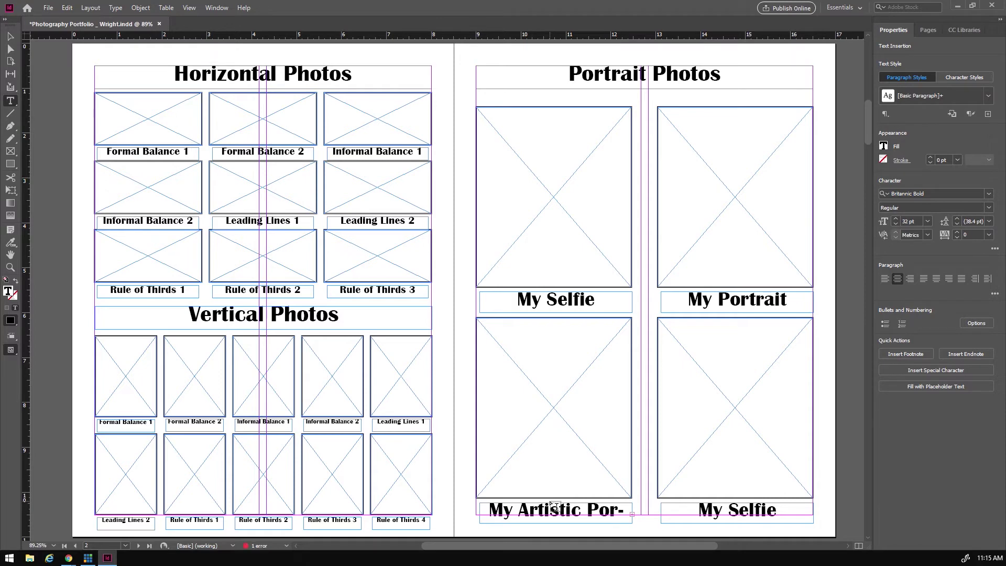
left_click_drag(485, 509, 624, 511)
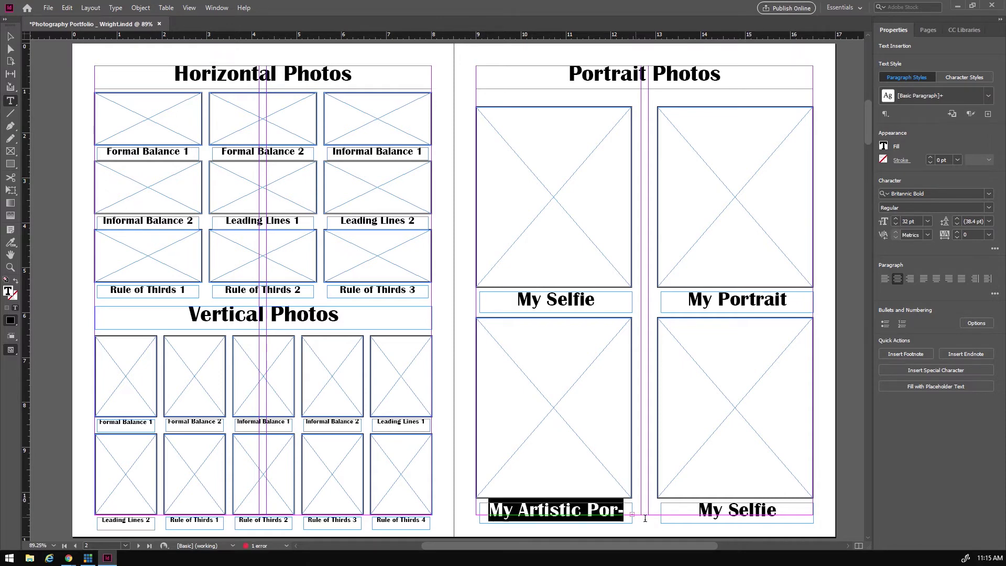
left_click(896, 224)
left_click(896, 225)
left_click(896, 224)
left_click(896, 224)
left_click(896, 224)
left_click(896, 224)
left_click(628, 512)
- Set the My Artistic Portrait caption to 28 pt
left_click_drag(628, 512, 484, 511)
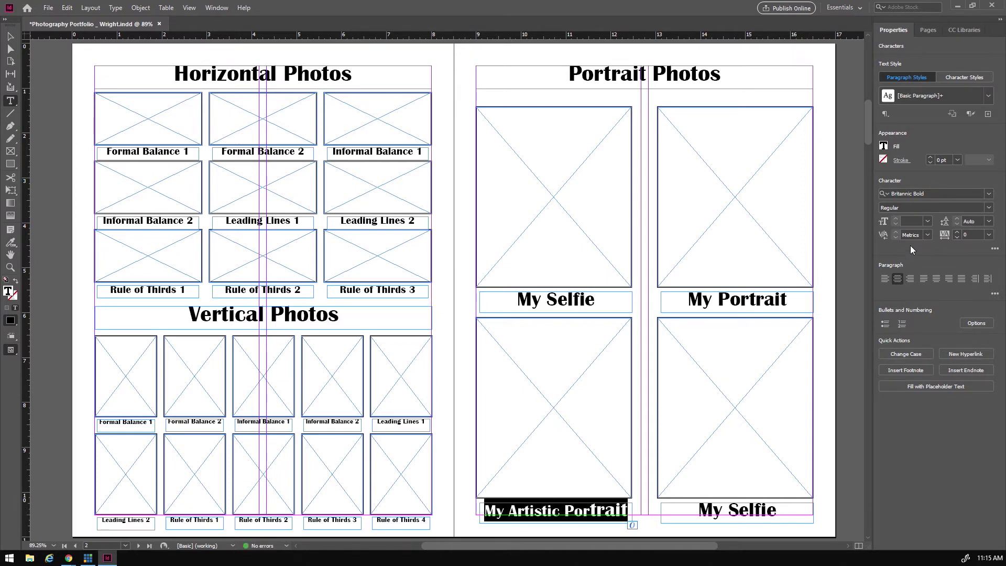
left_click(928, 220)
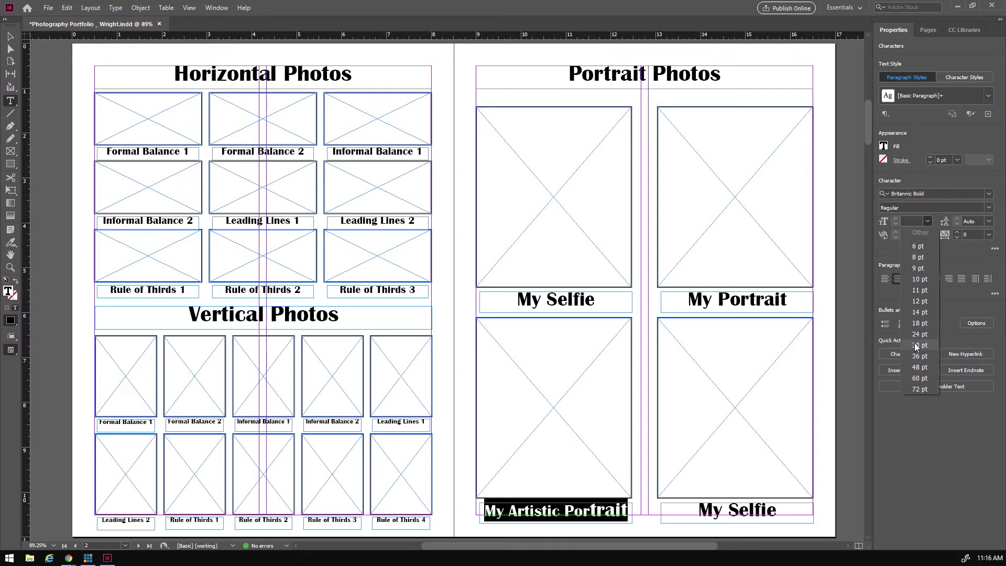
left_click(918, 335)
left_click(896, 218)
left_click(897, 218)
left_click(897, 218)
left_click(897, 218)
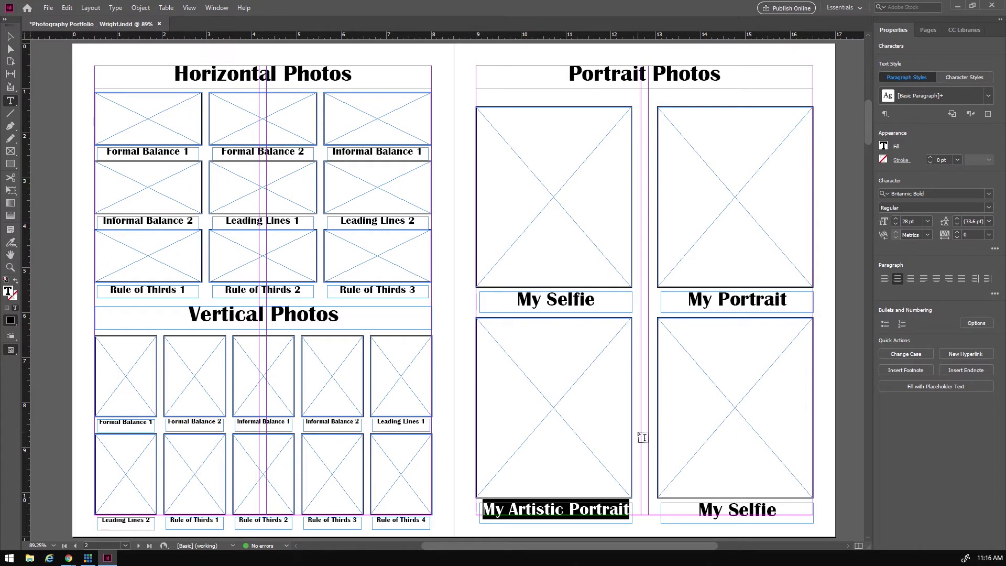
- Rename the lower-right caption 'My Bio' and turn the empty lower-right frame into a text frame
left_click(701, 511)
left_click_drag(729, 509, 793, 507)
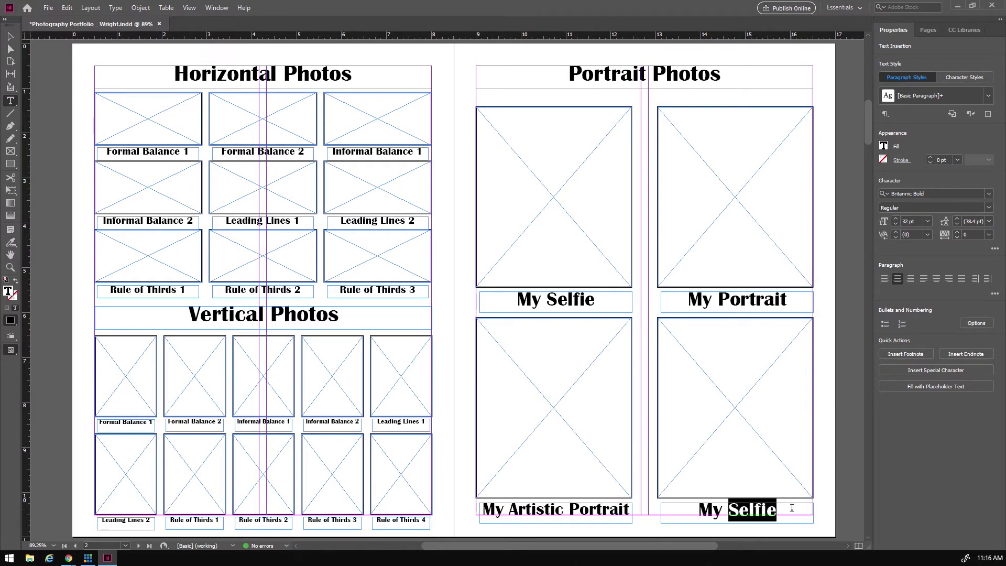
type("BIO")
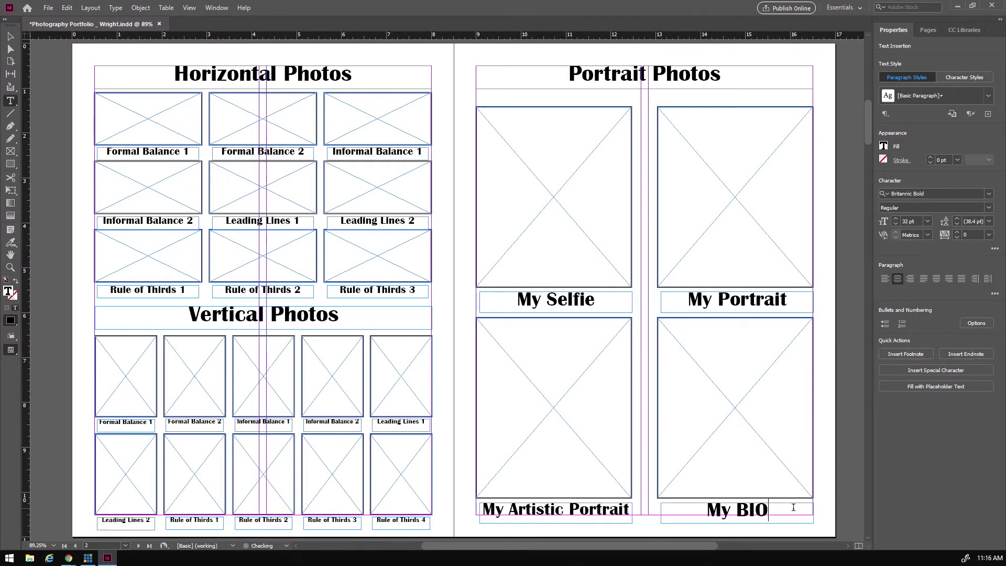
key("BackSpace")
key("BackSpace")
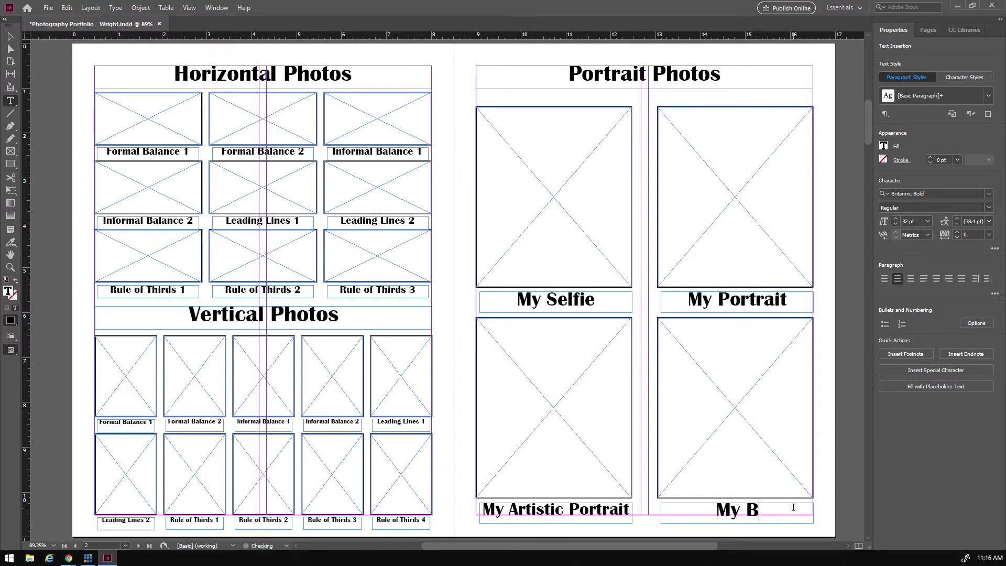
type("io")
left_click(698, 356)
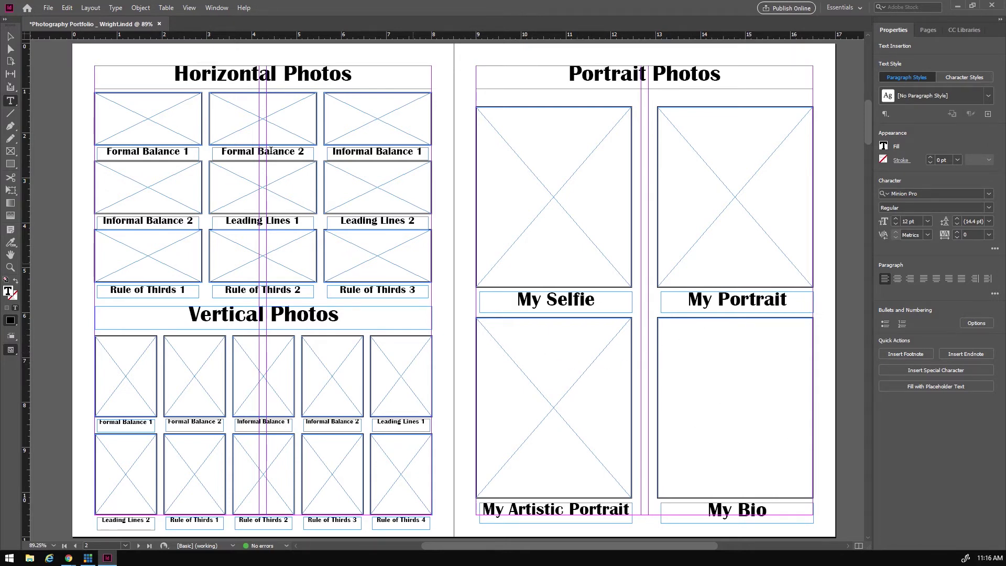
left_click(10, 36)
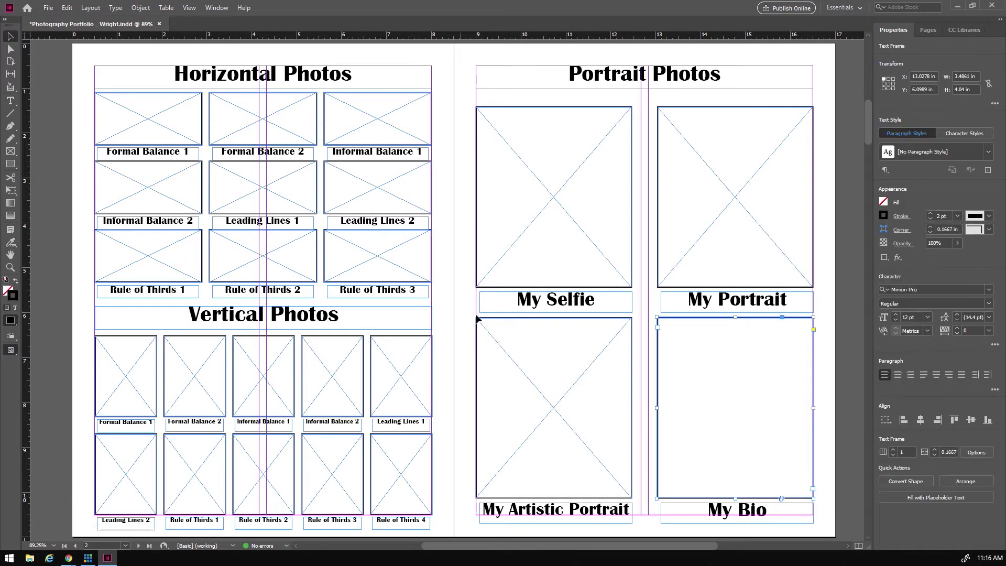
- Paste the placeholder bio text into the lower-right frame, centre it, and add blank lines above
left_click(645, 294)
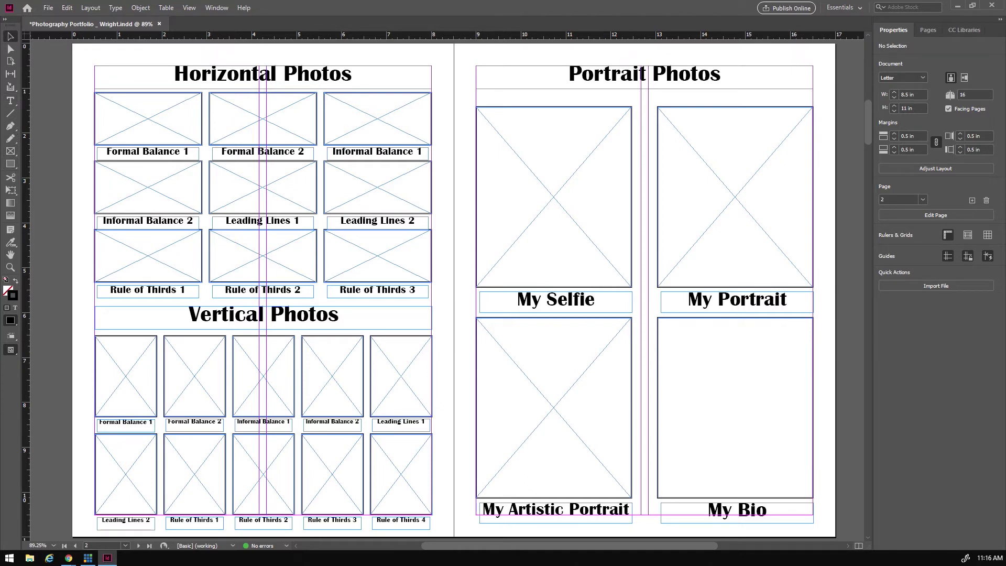
key("alt+Tab")
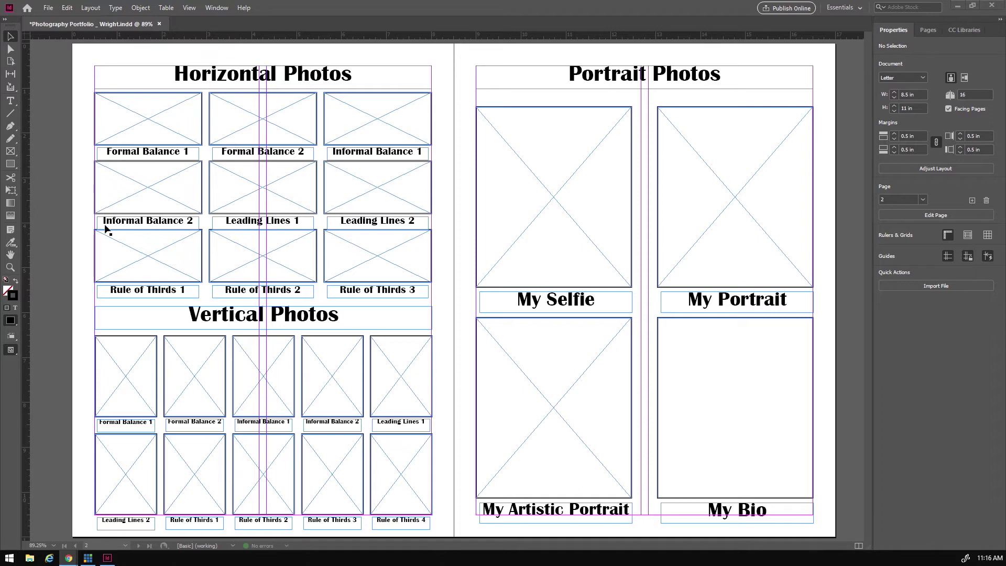
left_click(10, 100)
left_click(695, 329)
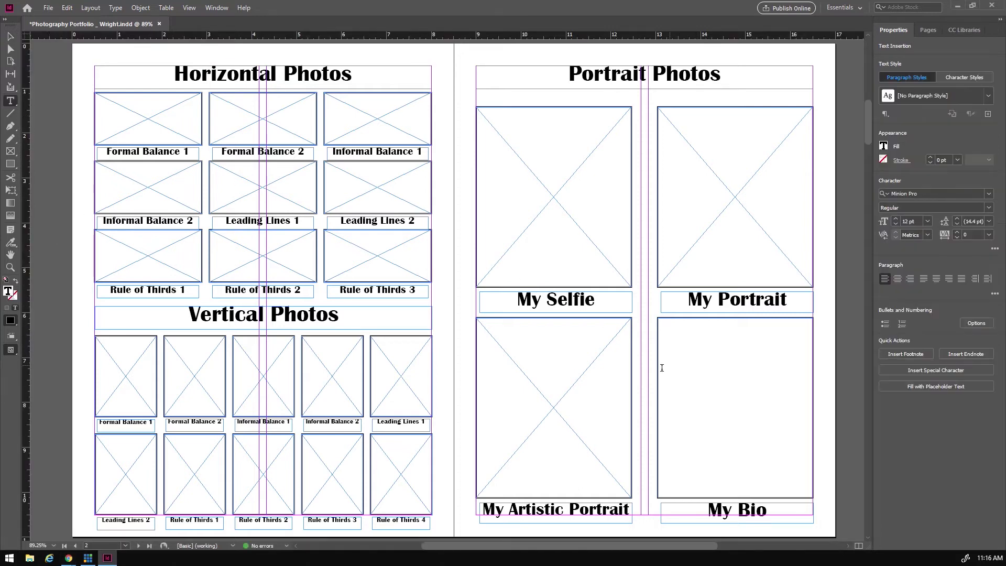
key("ctrl+v")
triple_click(727, 357)
key("ctrl+a")
left_click(898, 278)
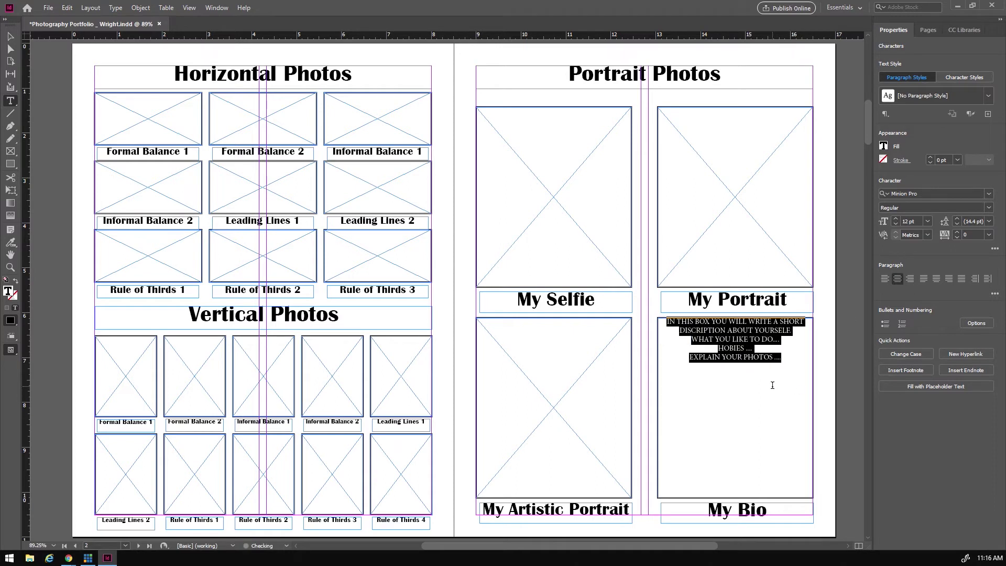
left_click(663, 322)
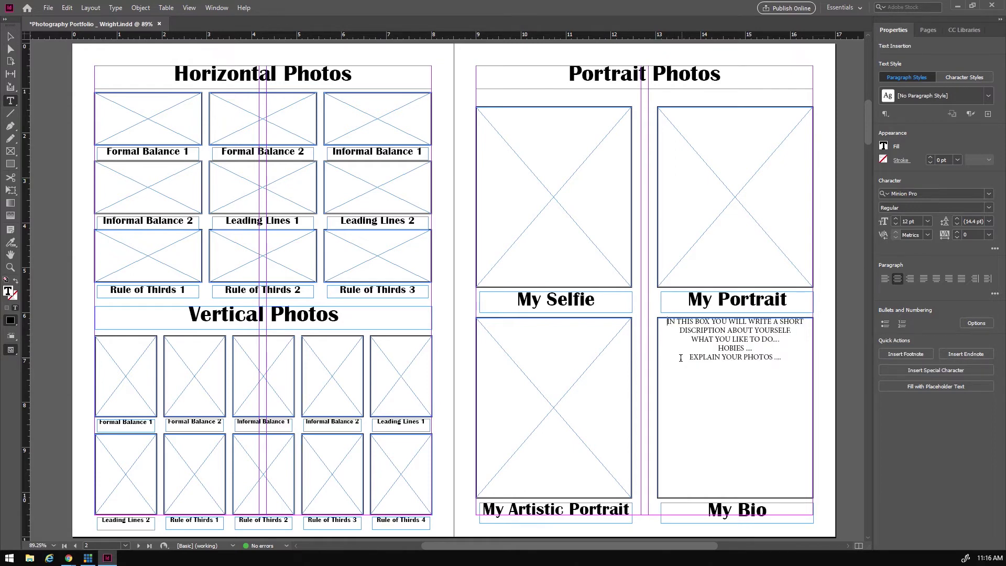
key("Return")
key("Return")
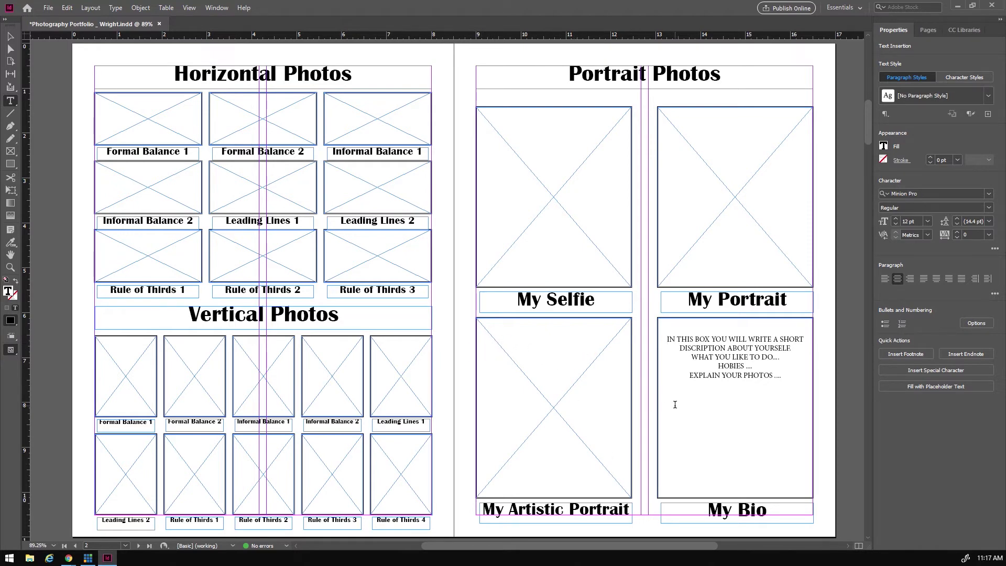
- Show the page thumbnails and jump to the blank spread for pages 4–5
scroll(682, 396, "down", 10)
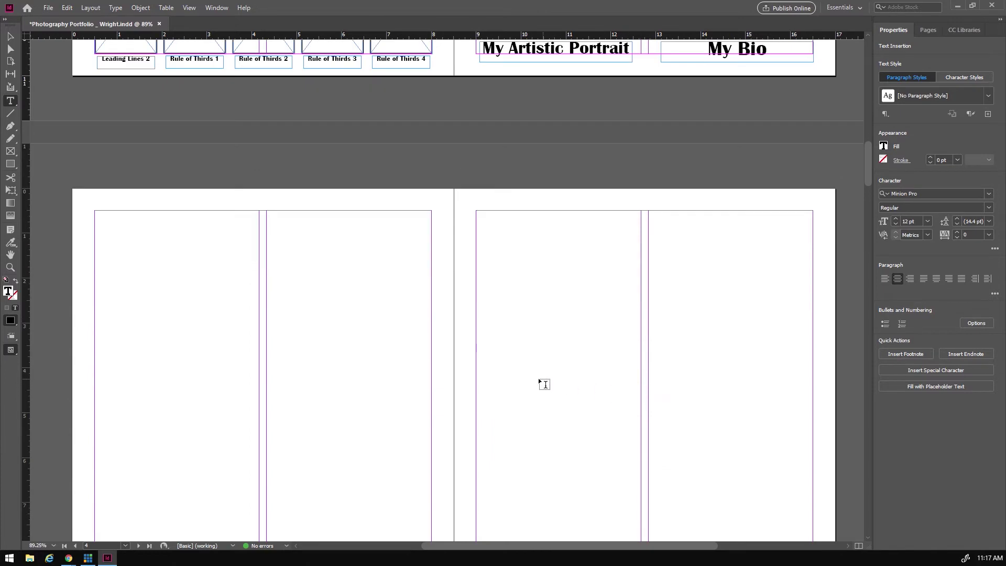
scroll(534, 375, "down", 1)
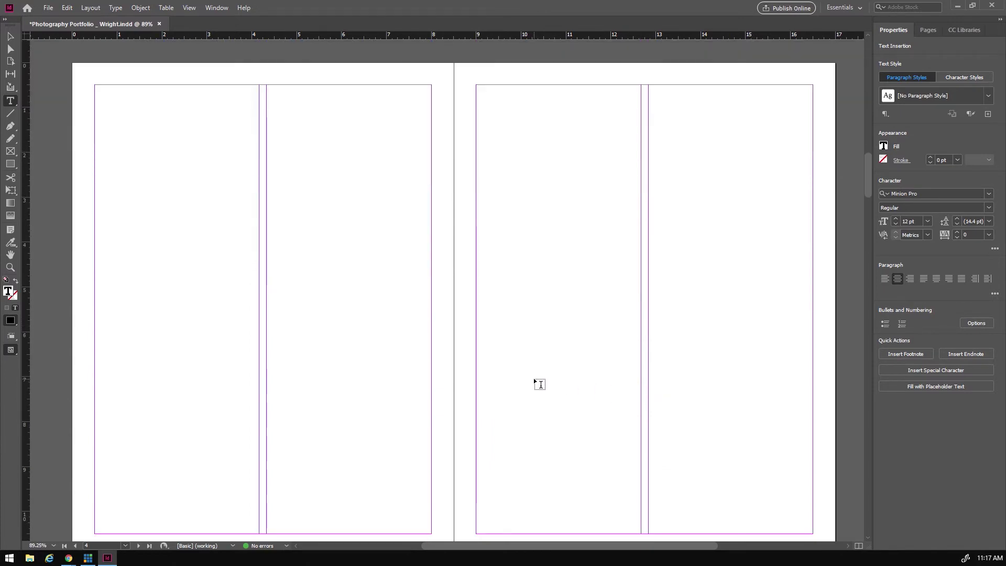
scroll(404, 372, "up", 2)
scroll(411, 373, "up", 10)
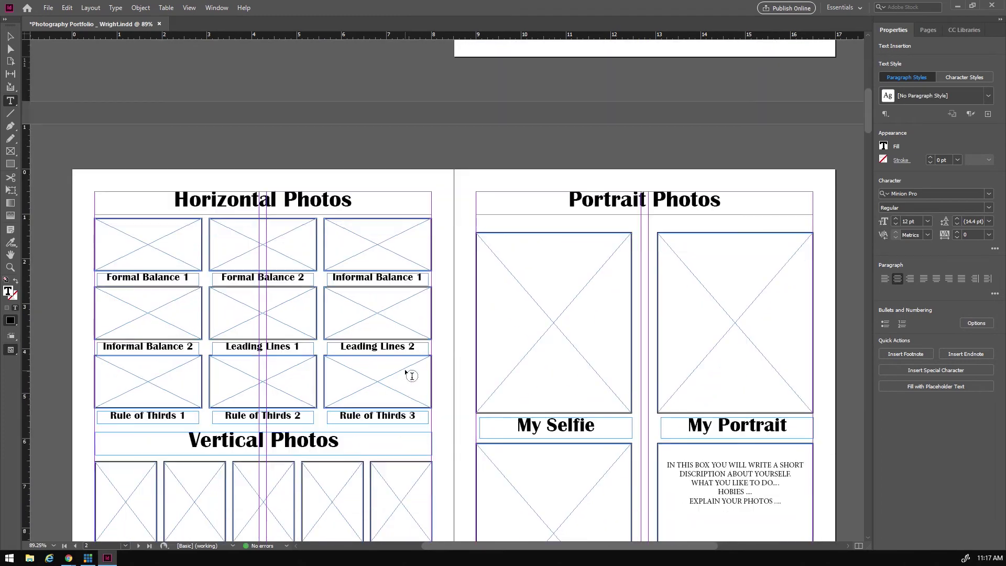
scroll(406, 373, "down", 6)
scroll(406, 373, "up", 4)
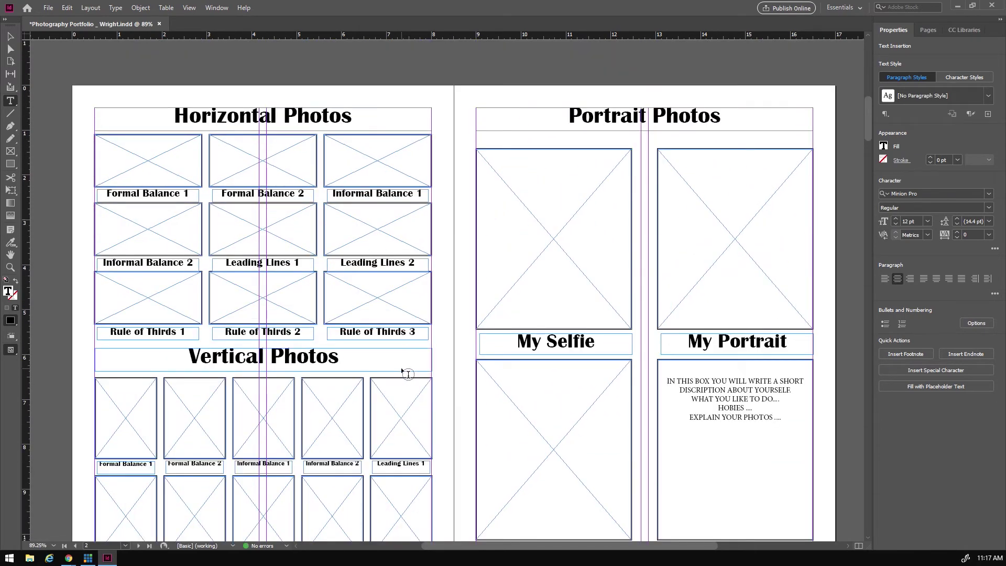
scroll(407, 373, "down", 1)
scroll(407, 374, "down", 12)
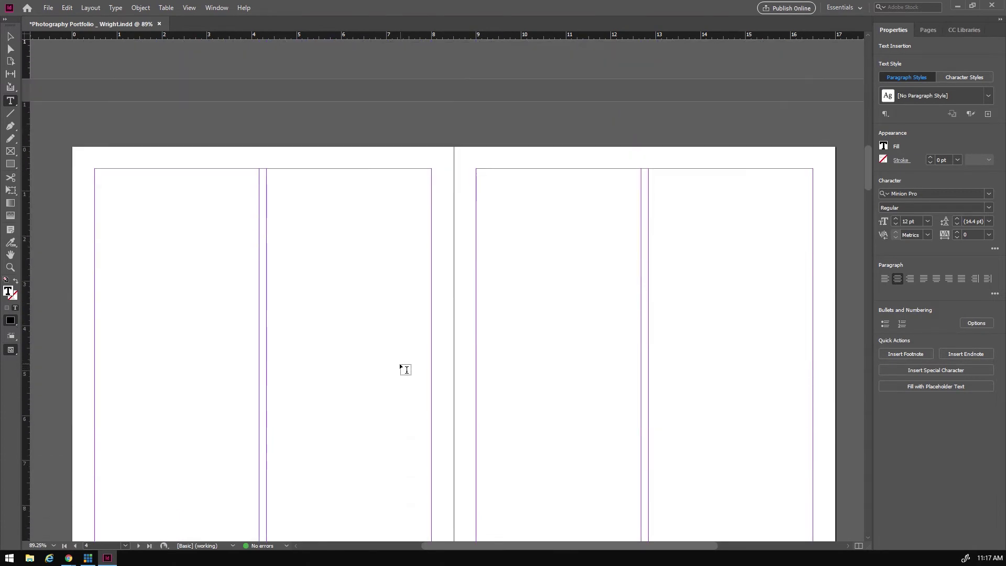
scroll(406, 371, "up", 5)
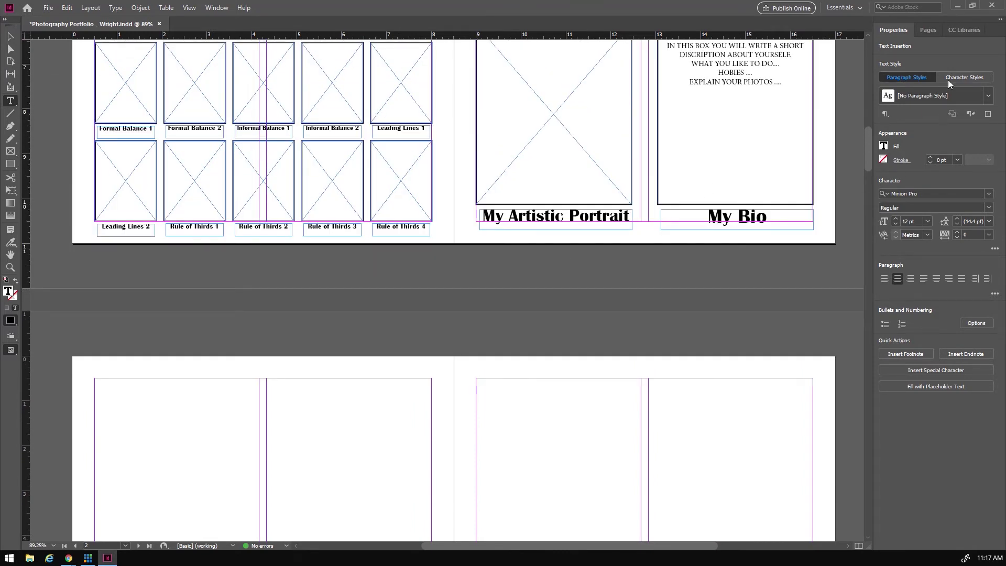
left_click(929, 30)
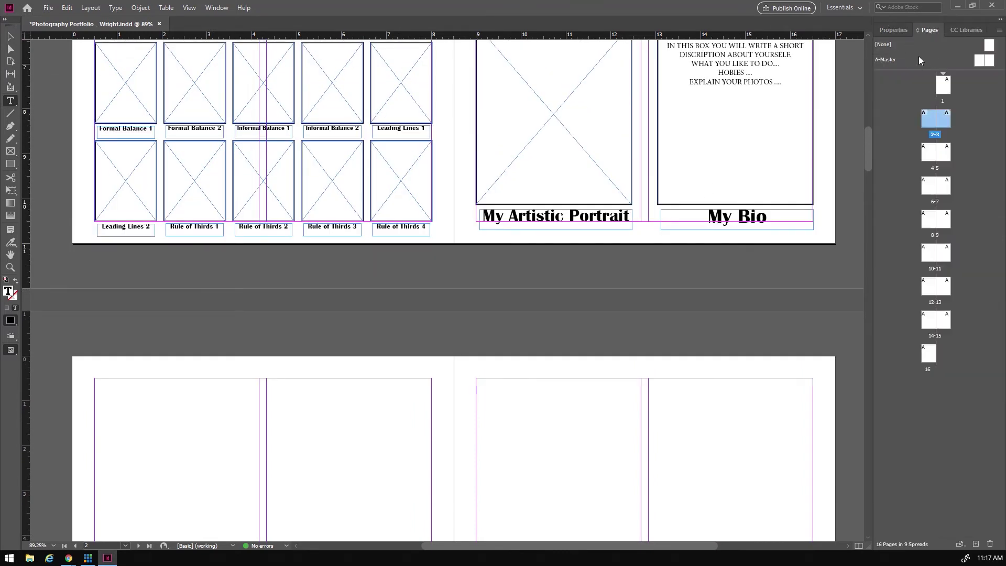
double_click(929, 153)
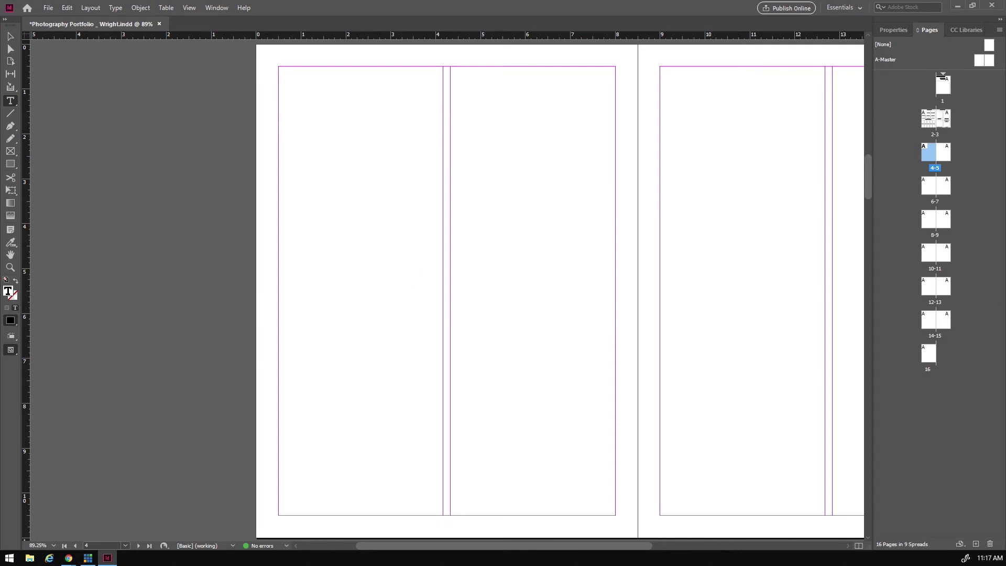
- Return to spread 2–3 and select the Portrait Photos heading frame
scroll(557, 242, "up", 6)
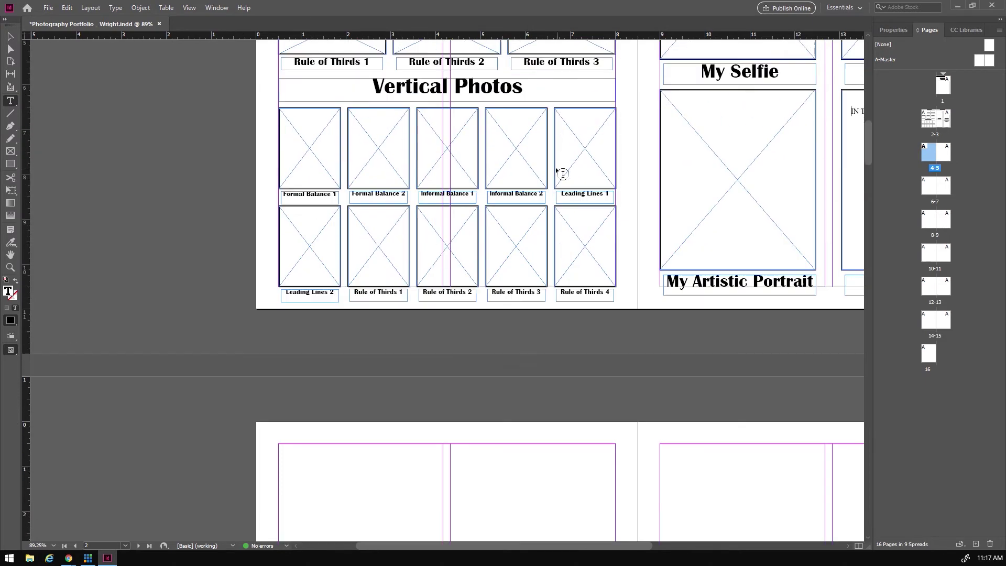
scroll(560, 173, "up", 4)
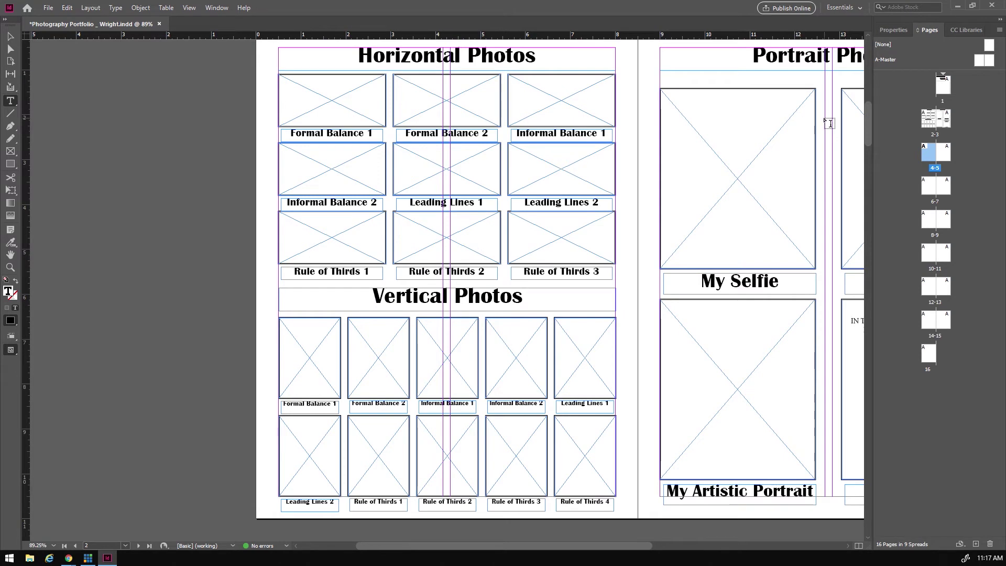
scroll(829, 123, "up", 1)
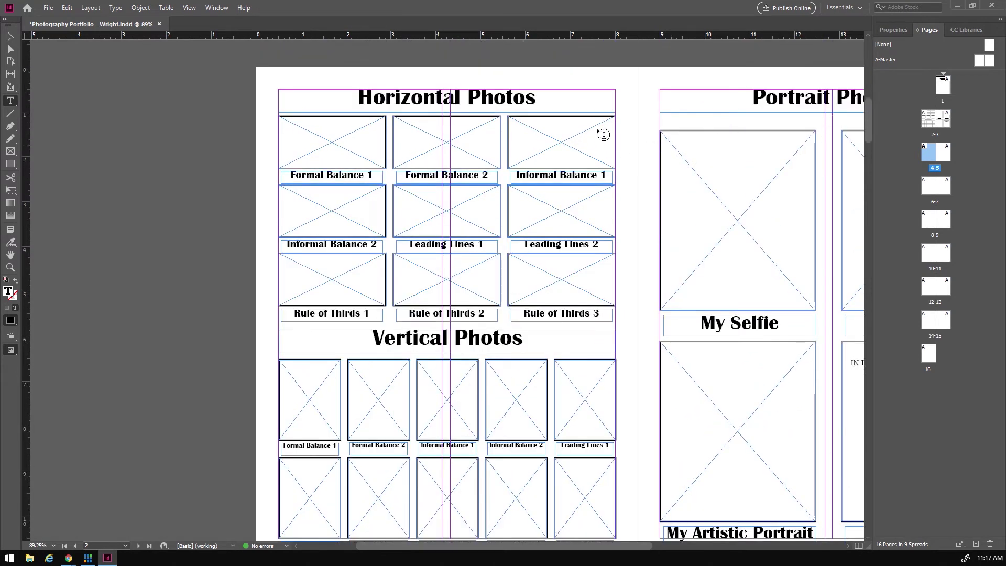
left_click(8, 39)
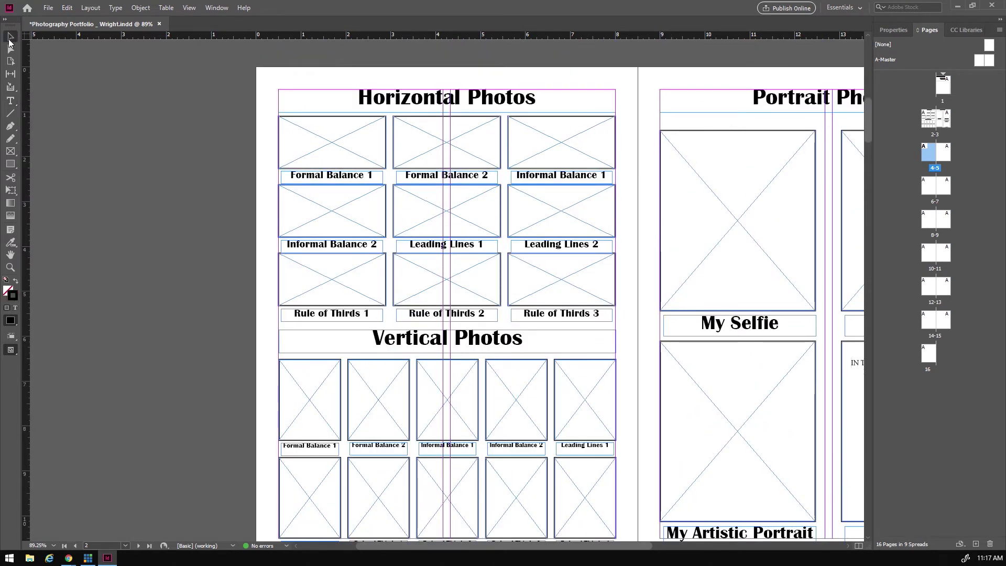
left_click(755, 99)
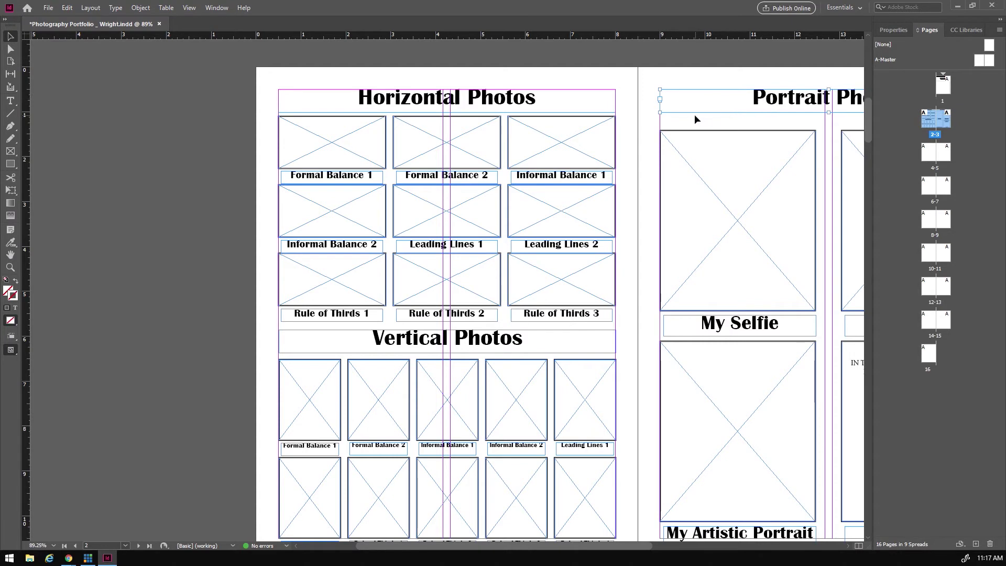
- Paste the heading at page 4's top margin and retype it as 'Panorama Photos'
scroll(468, 302, "down", 14)
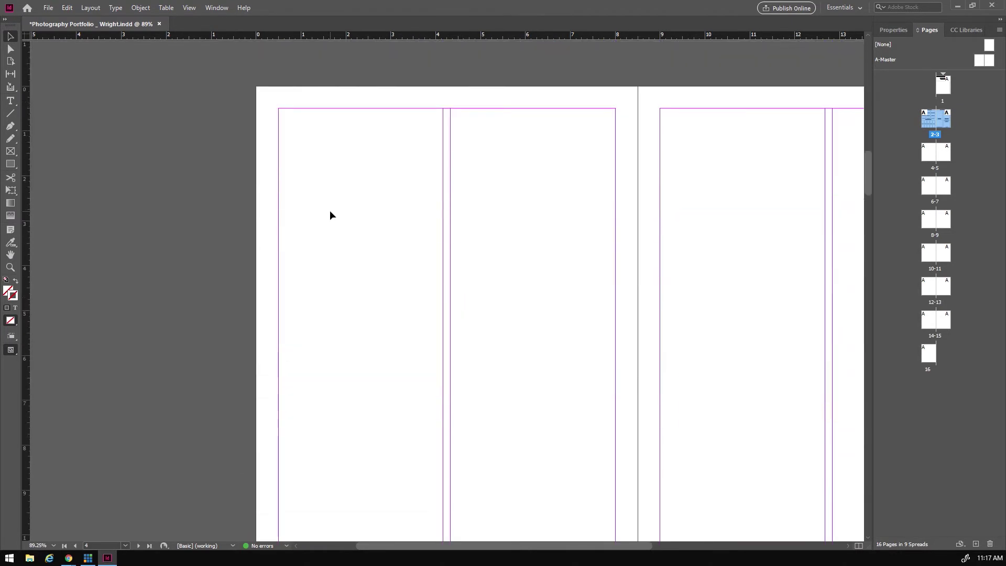
key("ctrl+v")
left_click_drag(428, 289, 444, 115)
double_click(428, 120)
type("an")
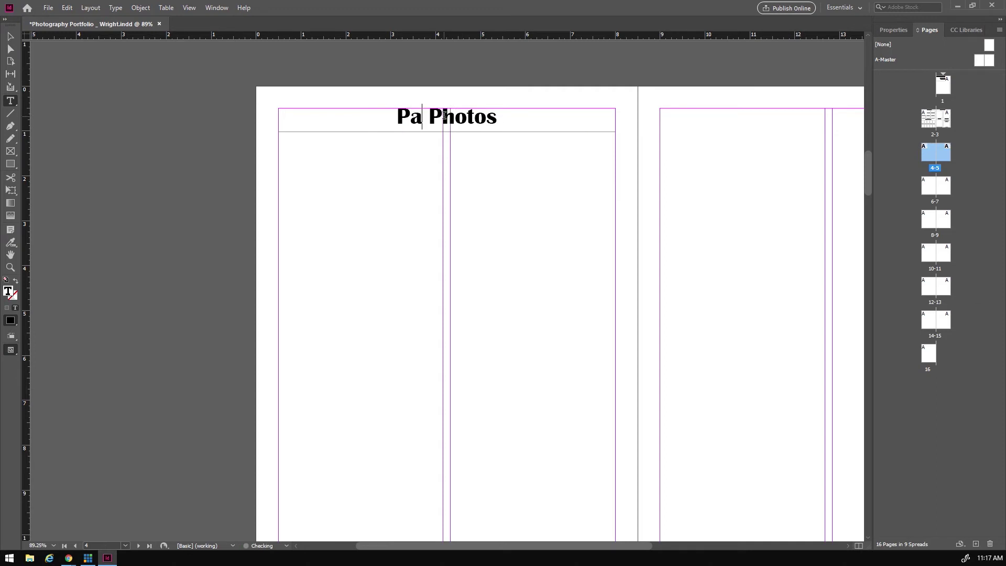
type("orama")
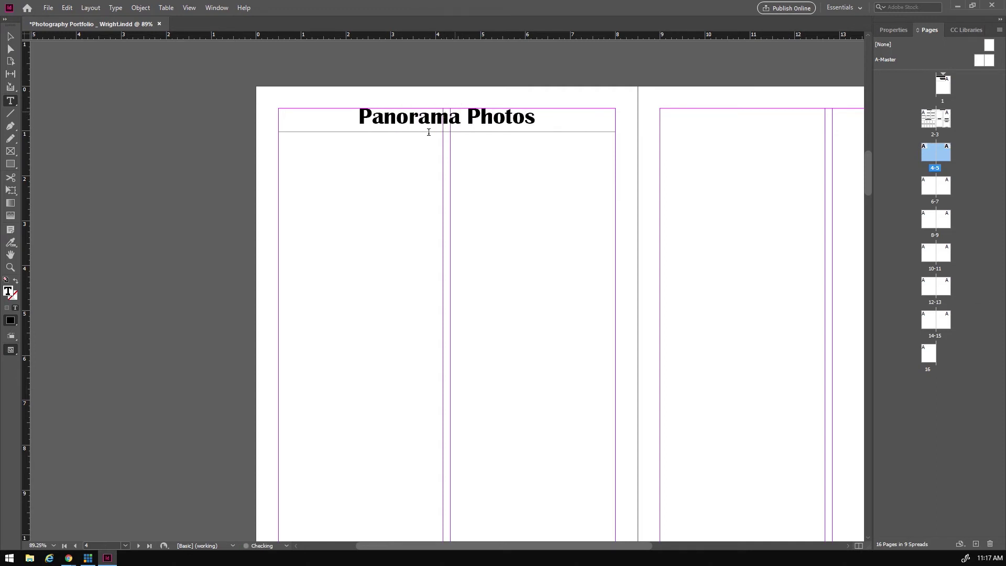
scroll(466, 269, "down", 2)
scroll(461, 265, "up", 1)
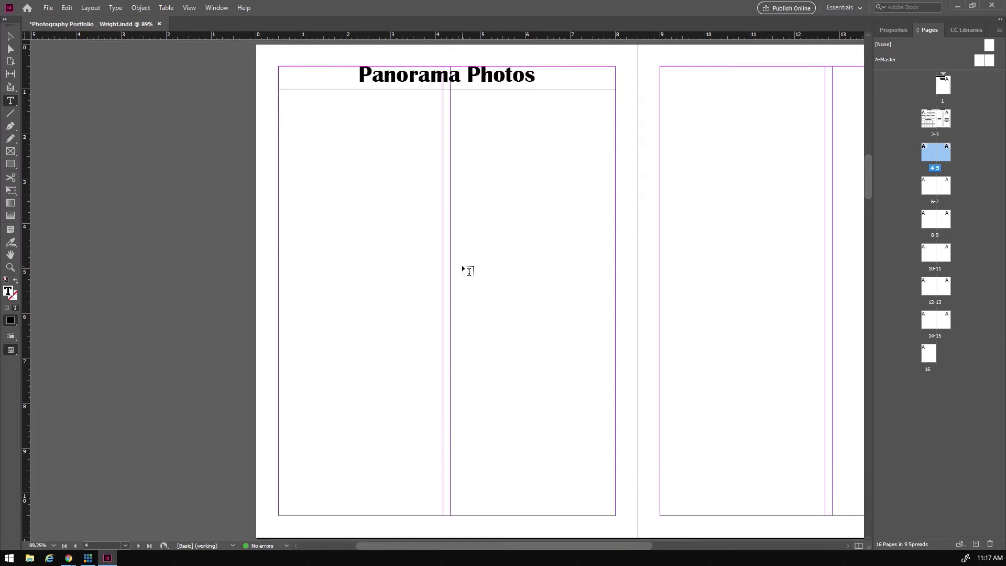
left_click(10, 152)
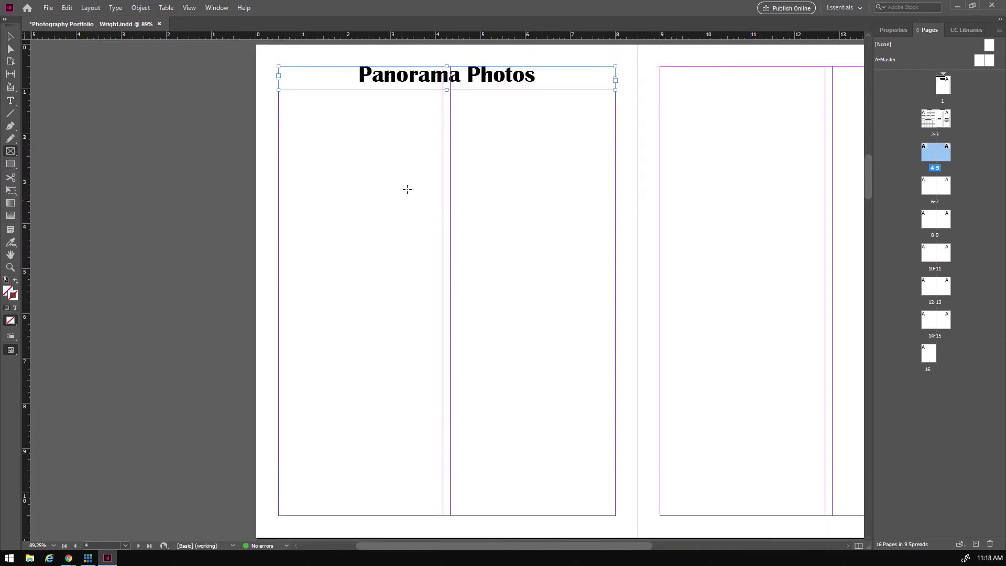
- Draw a row of three tall placeholder frames under the page 4 heading with 2 pt strokes
left_click_drag(280, 102, 611, 517)
key("Right")
key("Right")
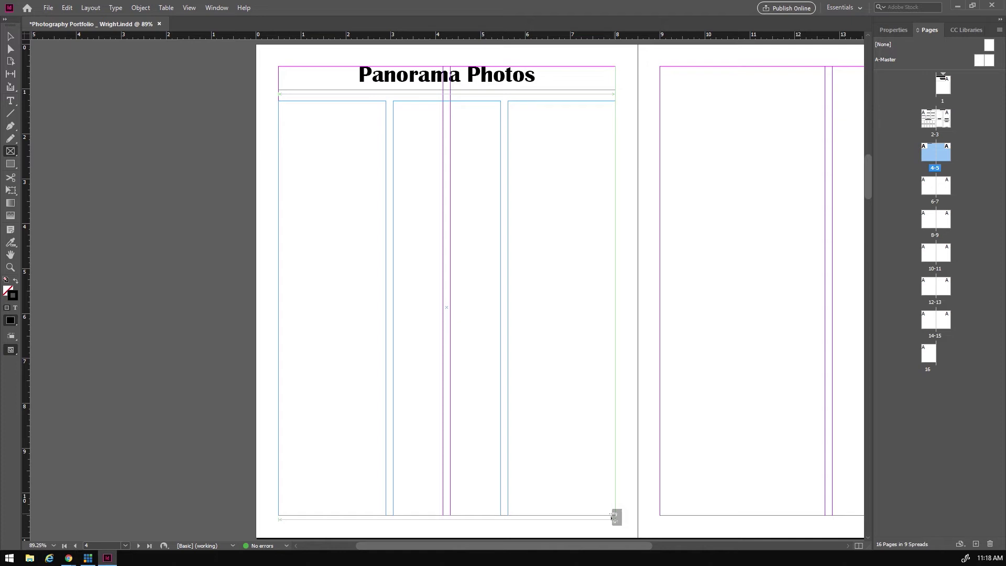
left_click_drag(611, 518, 613, 511)
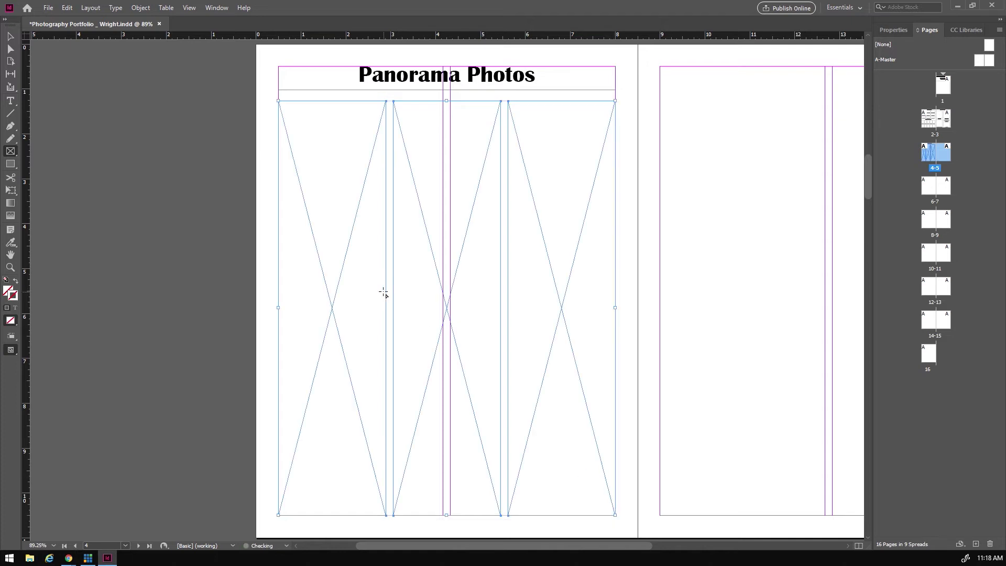
left_click(893, 32)
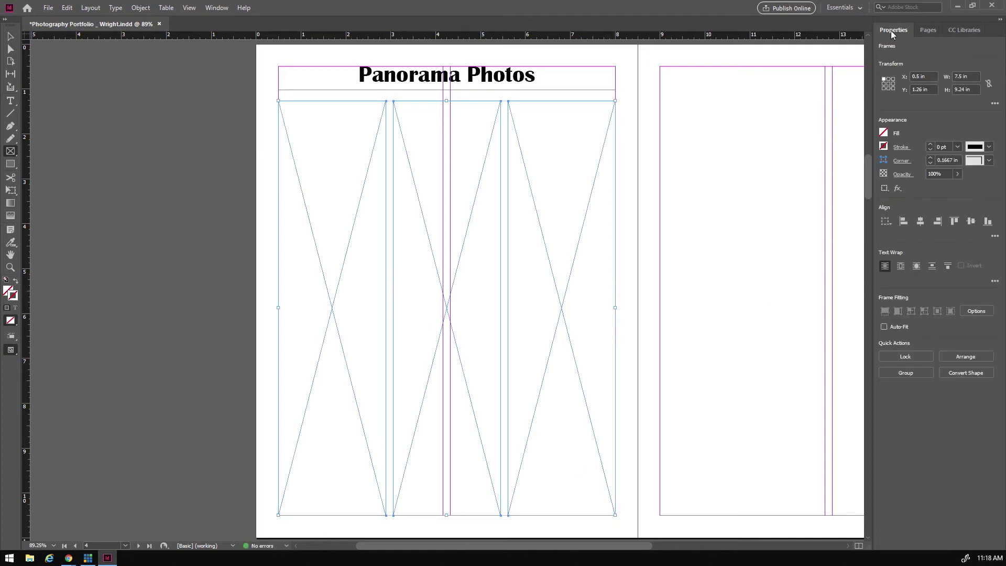
double_click(931, 146)
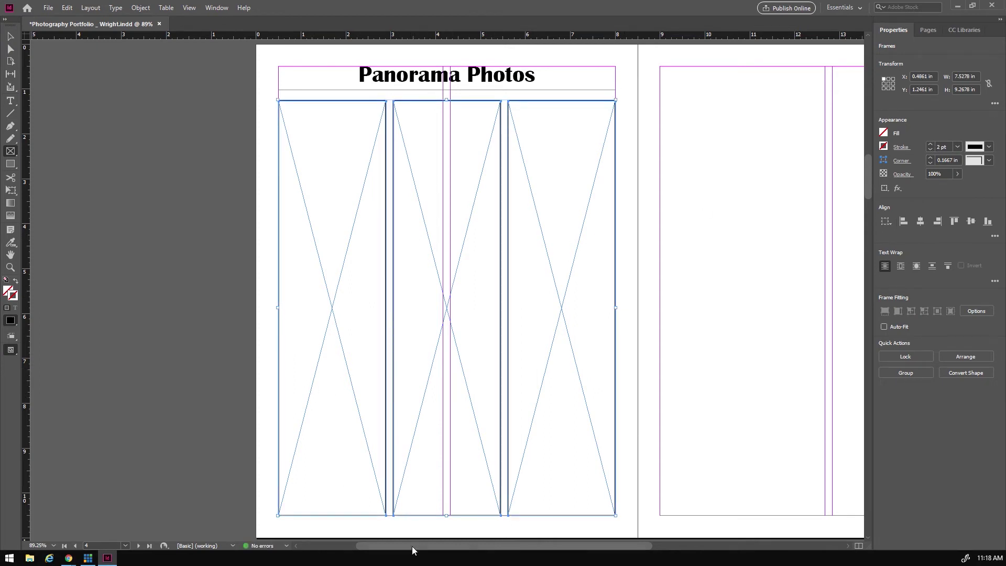
left_click(10, 36)
left_click(427, 79)
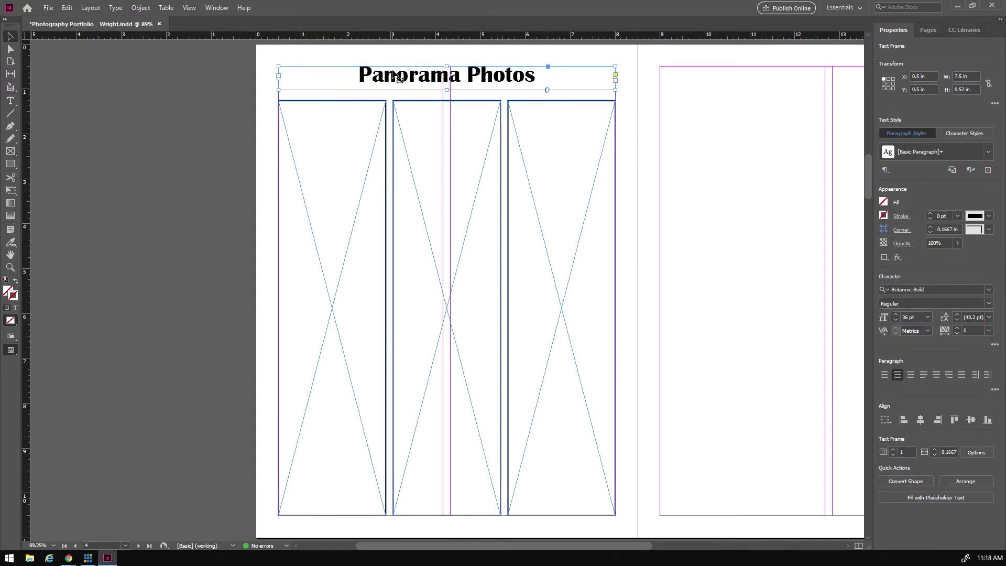
- Duplicate the Panorama Photos heading onto page 5 and change it to 'Depth of Field Photos'
left_click_drag(473, 545, 549, 546)
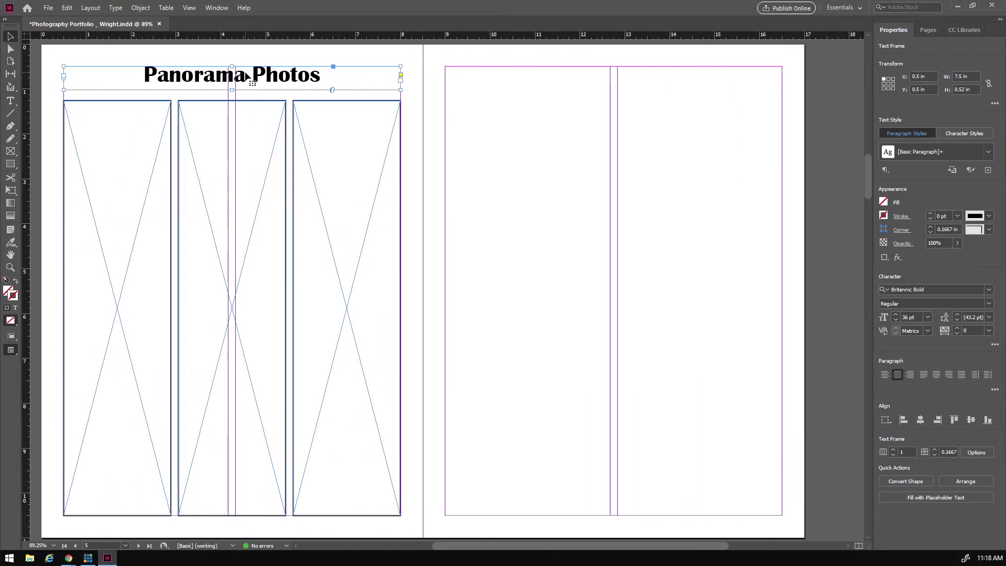
mouse_move(472, 545)
left_mouse_down()
mouse_move(362, 545)
mouse_move(503, 547)
mouse_move(378, 542)
mouse_move(484, 549)
left_mouse_up()
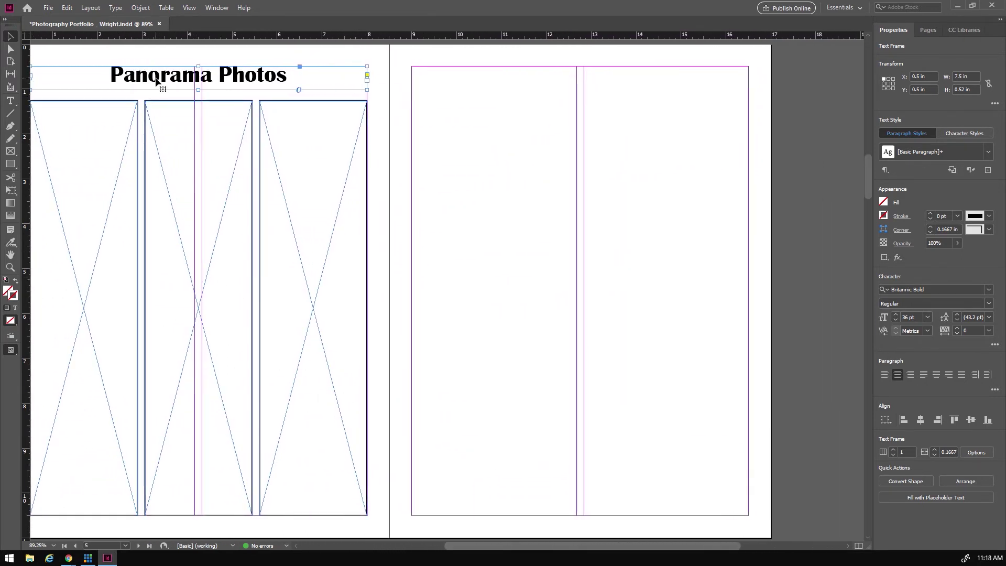
left_click_drag(156, 80, 541, 86)
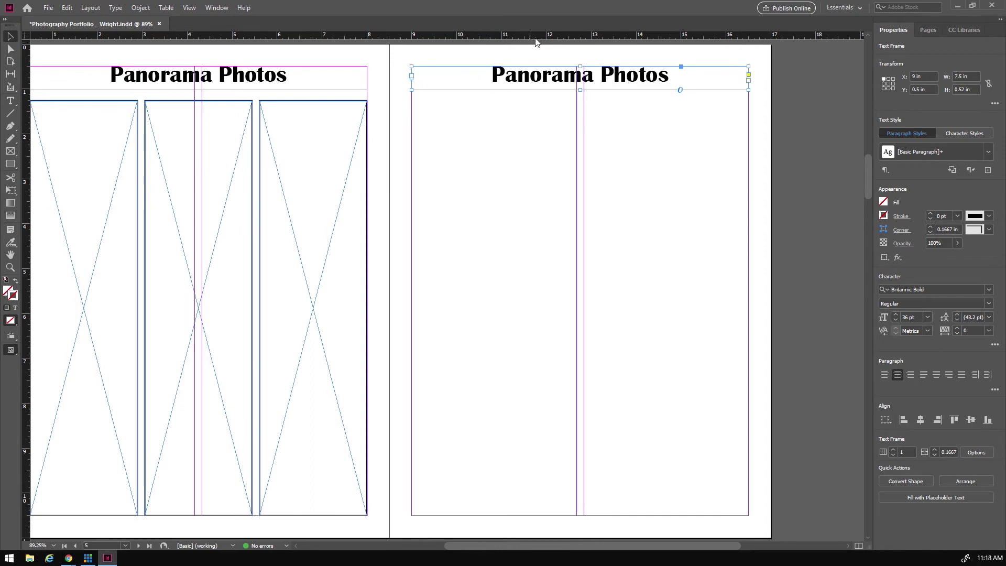
double_click(529, 76)
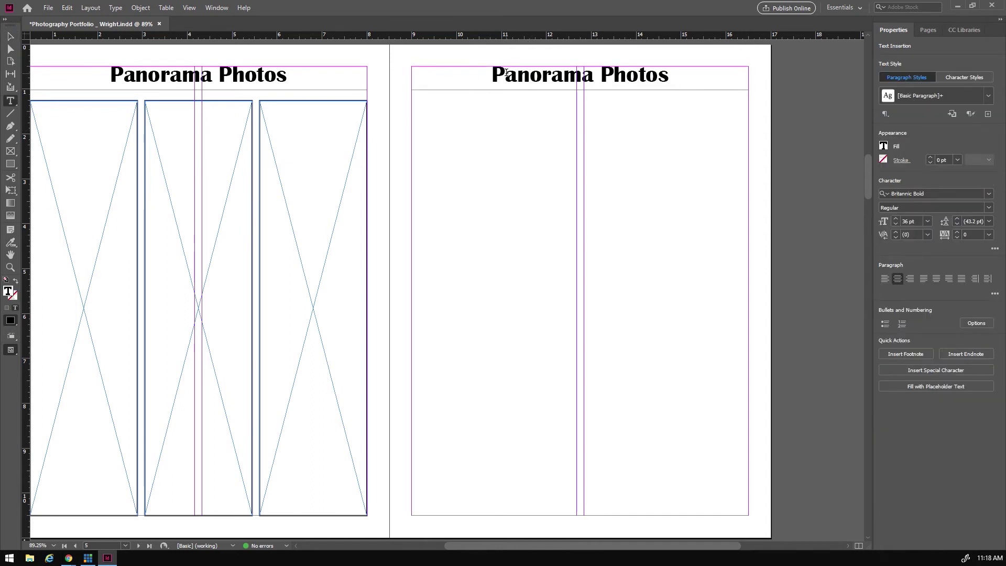
left_click_drag(493, 74, 592, 77)
type("Depth")
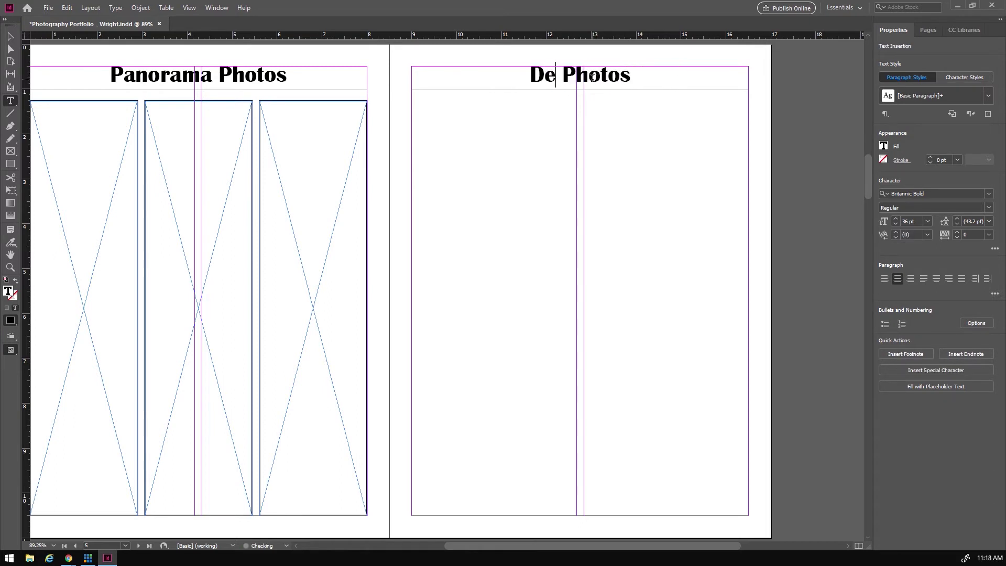
type(" of")
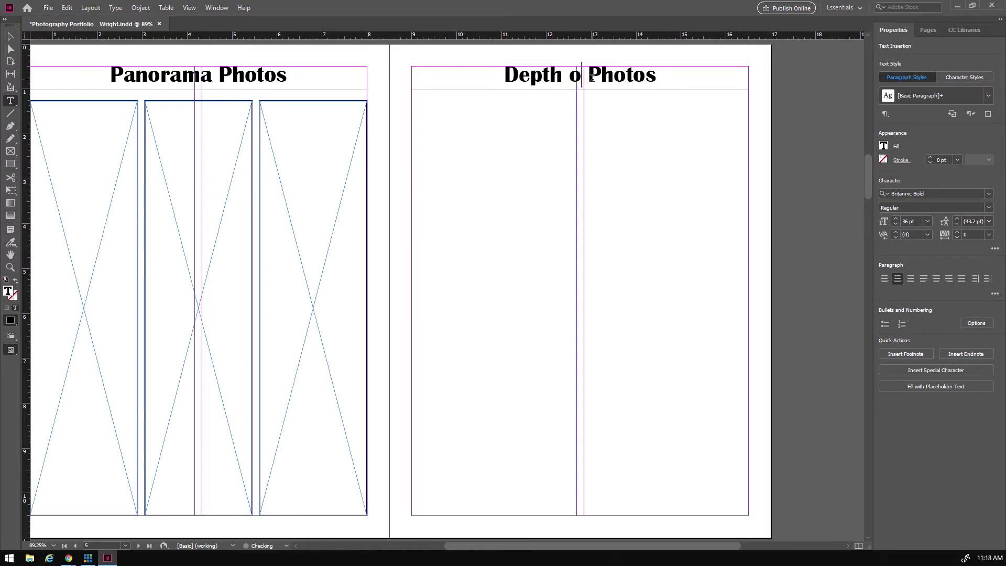
type(" Field")
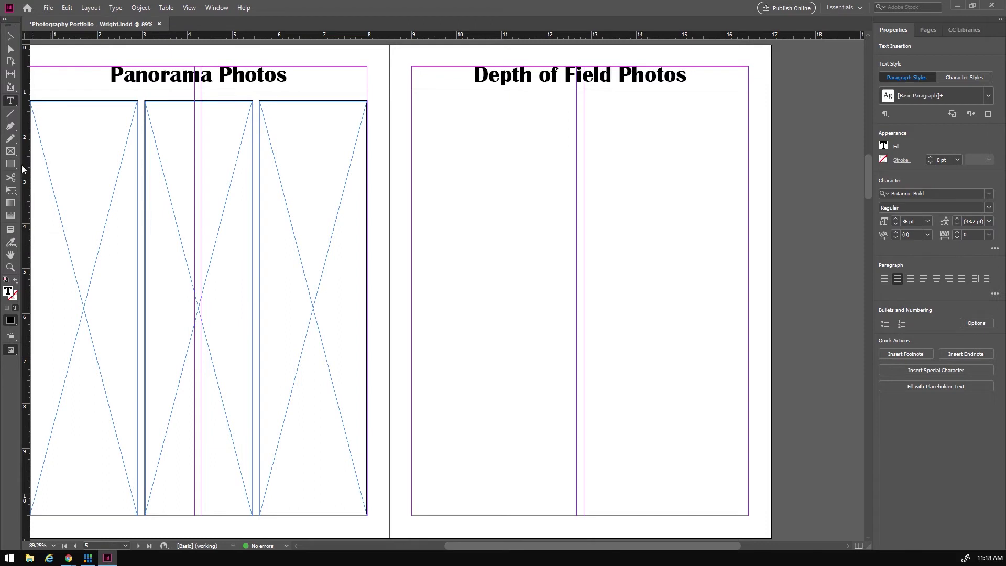
left_click(8, 152)
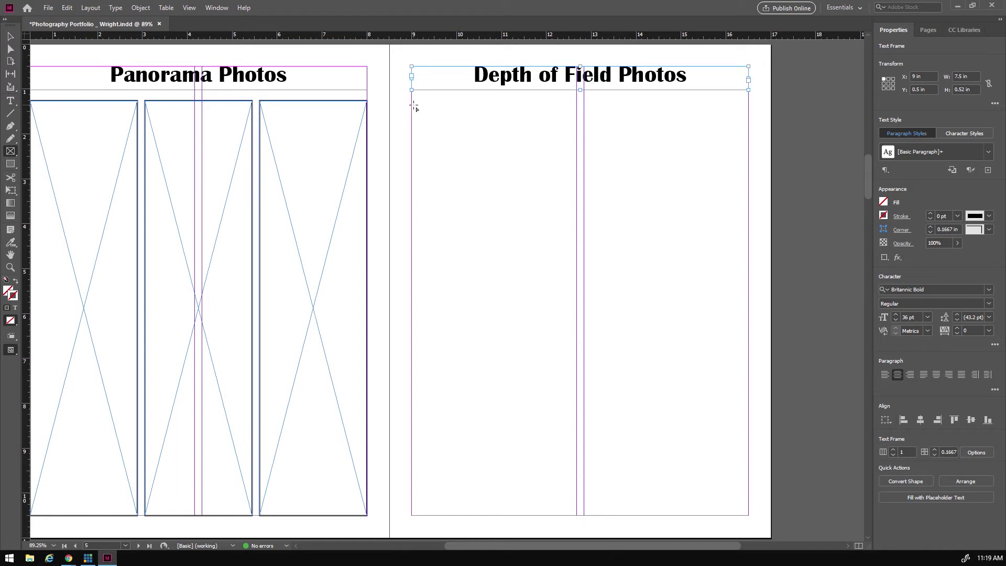
- Lay a 3-by-5 grid of fifteen placeholder frames on page 5 with 2 pt strokes
left_click_drag(412, 100, 748, 520)
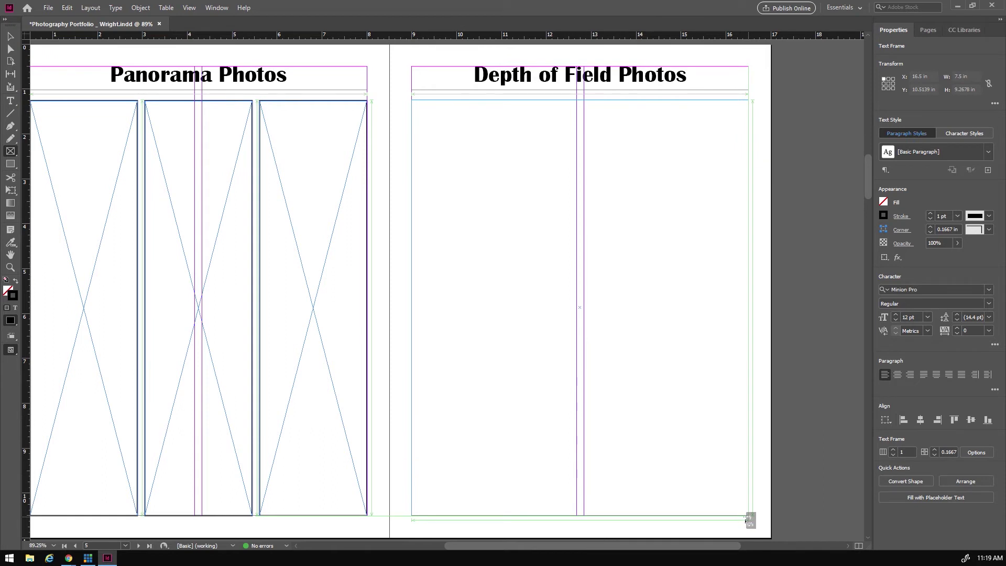
key("Right")
key("Right")
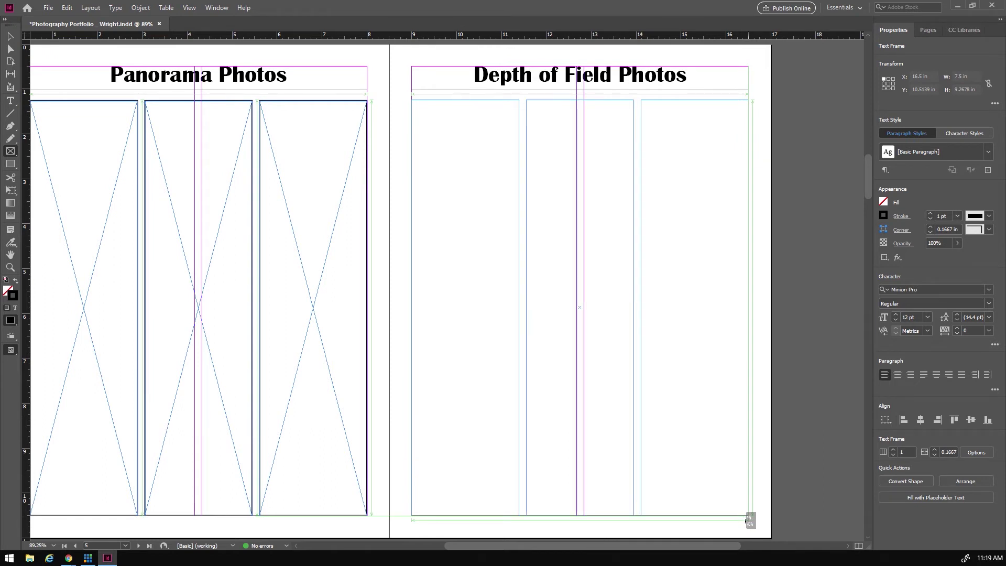
key("Up")
key("Up")
key("Up")
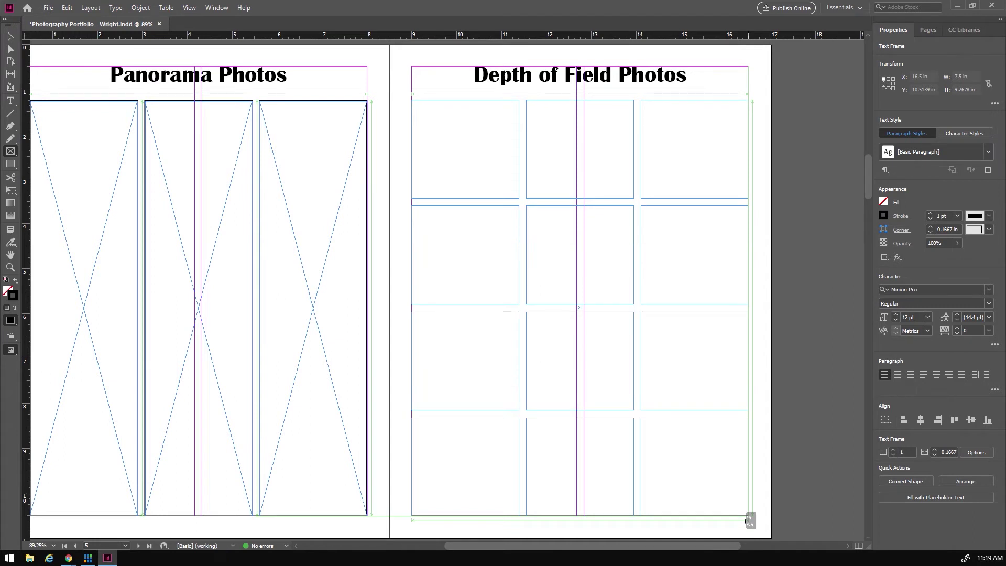
key("Up")
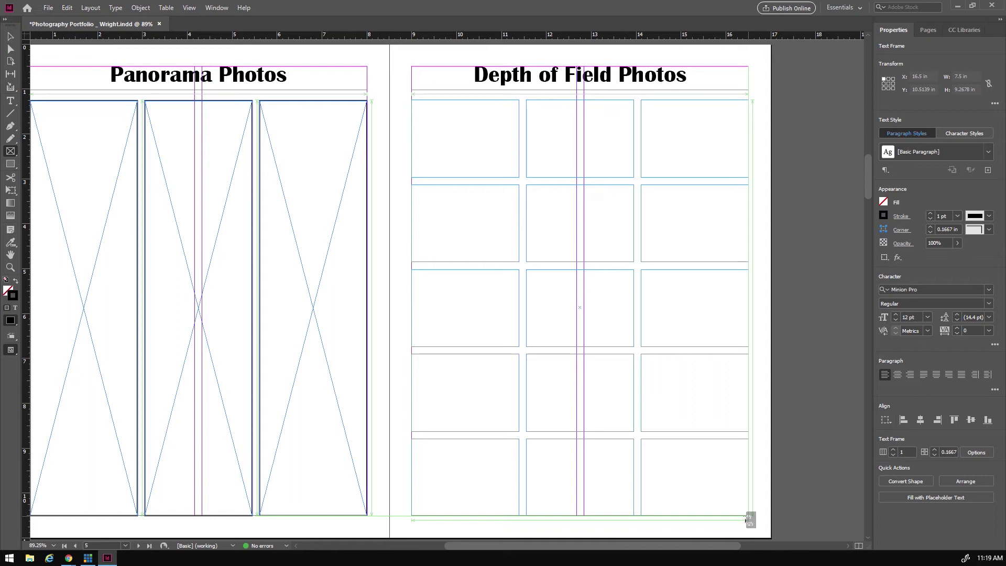
left_click_drag(746, 519, 748, 518)
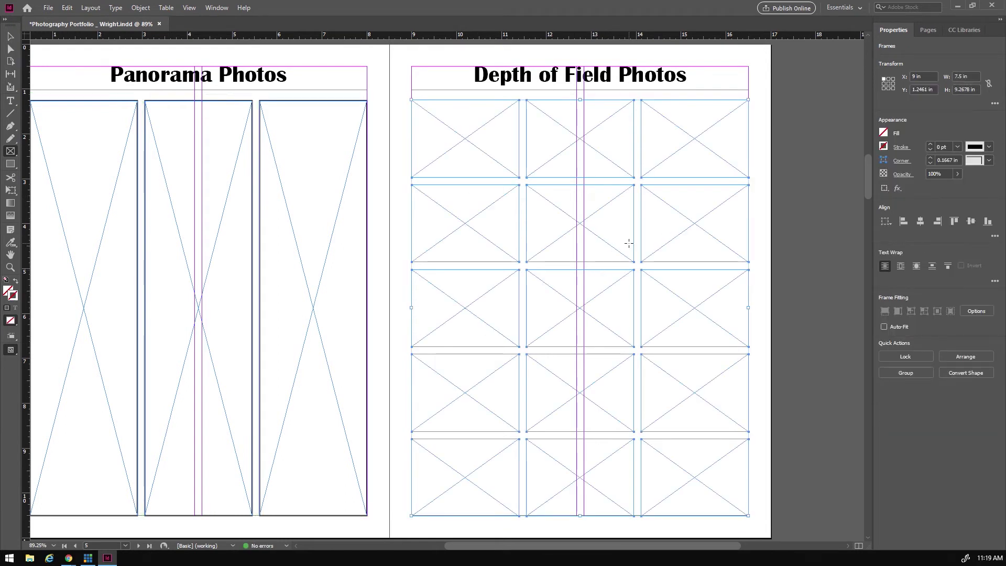
left_click(931, 144)
left_click(931, 144)
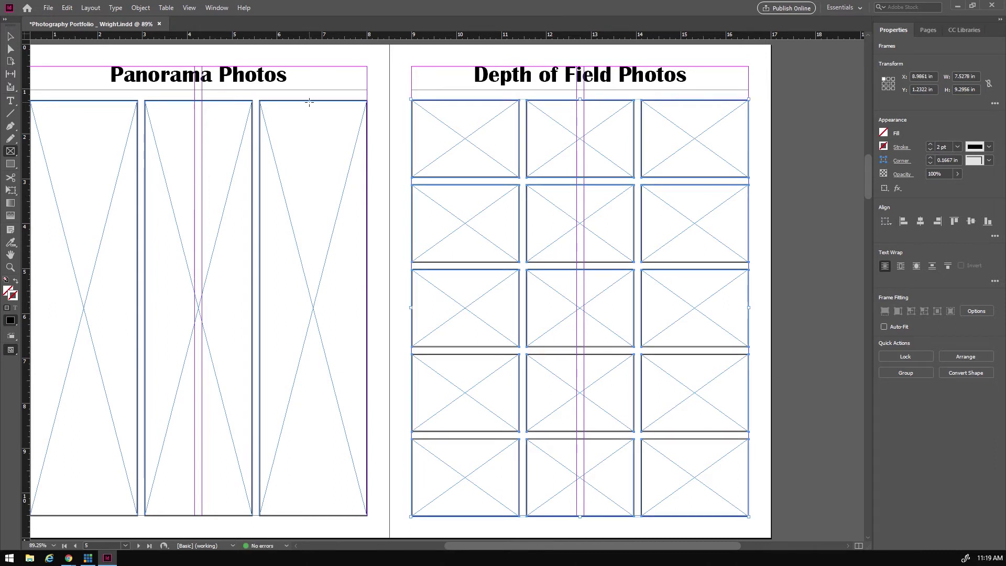
left_click(10, 37)
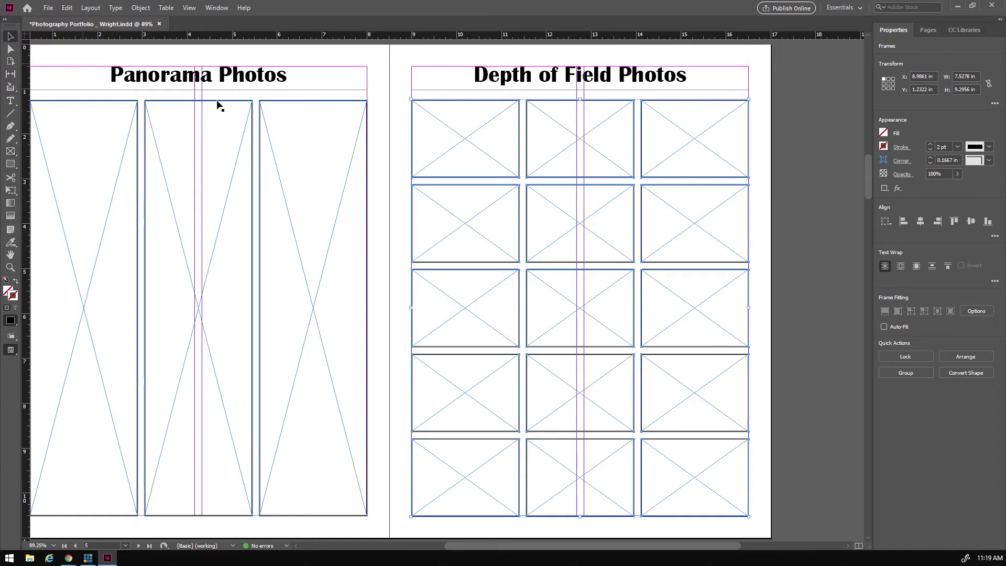
left_click(398, 190)
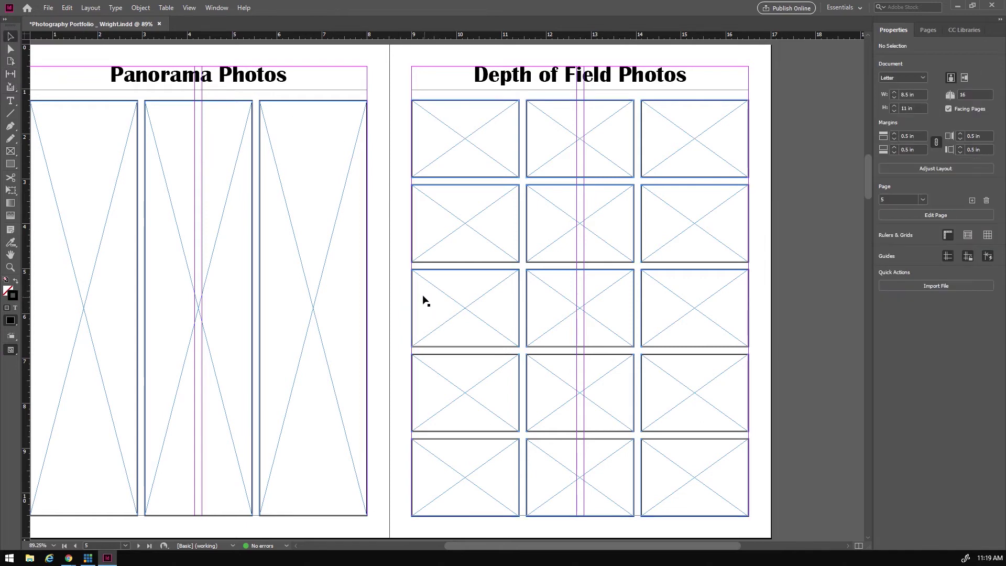
- Scroll down to the blank pages 6–7 spread
scroll(372, 265, "down", 10)
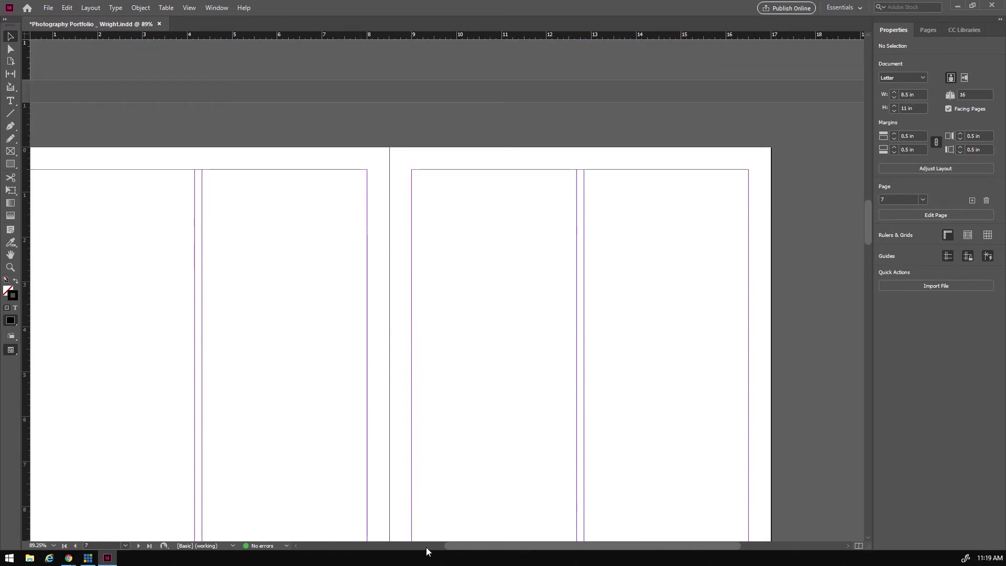
mouse_move(484, 549)
left_mouse_down()
mouse_move(437, 548)
mouse_move(469, 547)
mouse_move(464, 555)
left_mouse_up()
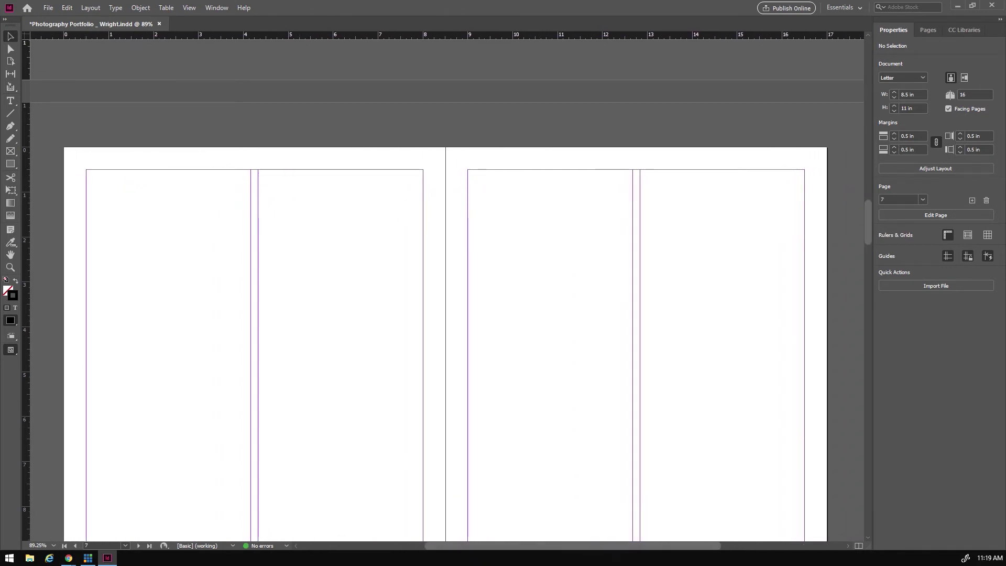
scroll(482, 348, "down", 3)
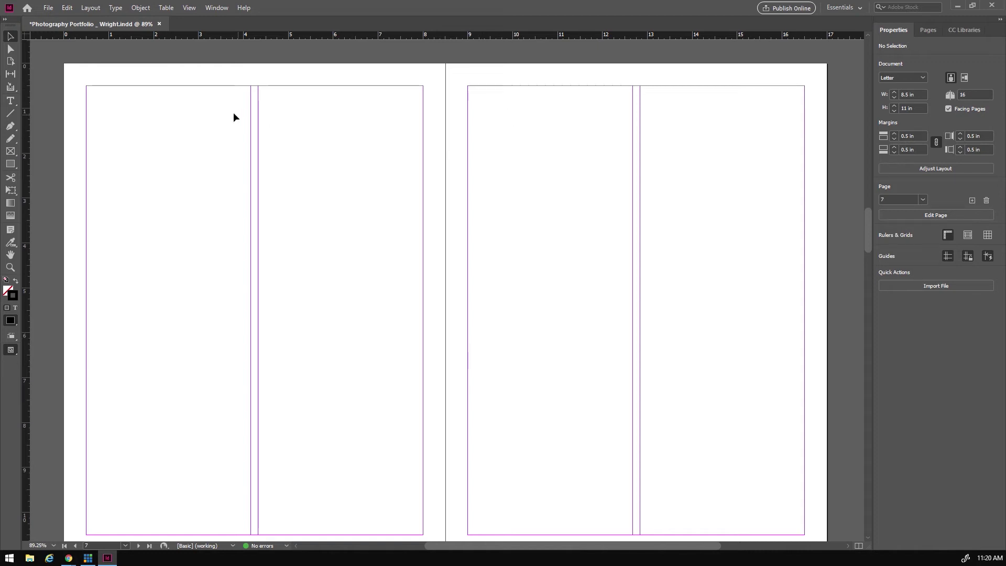
- Paste the heading at page 6's top-left margin and retype it as 'High Key / Low Key'
left_click(11, 101)
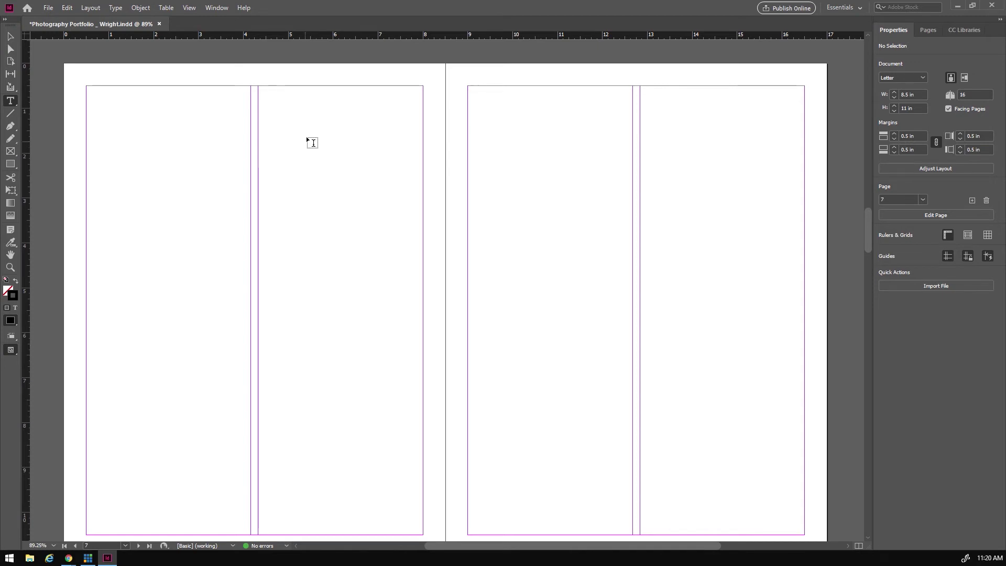
key("ctrl+v")
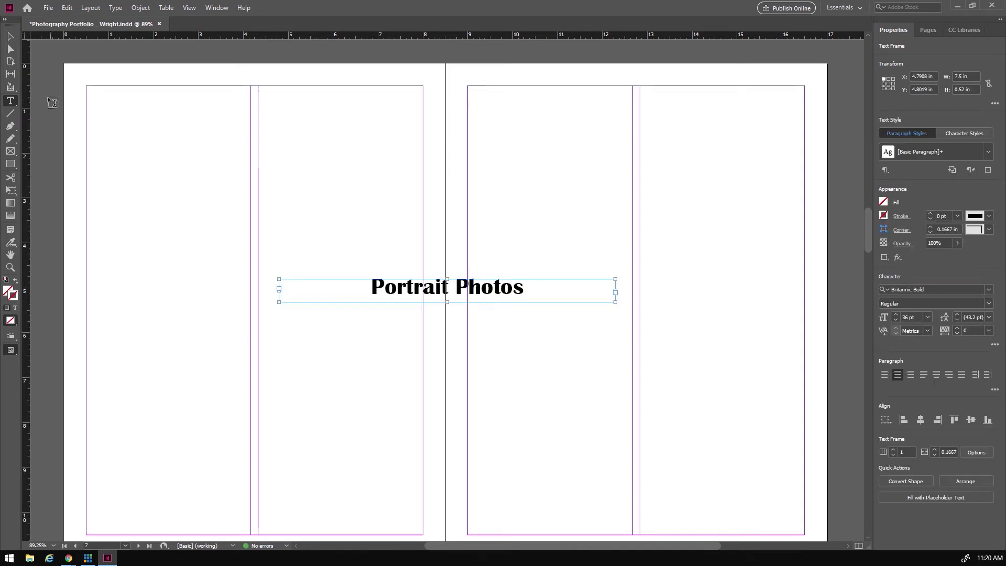
left_click(9, 39)
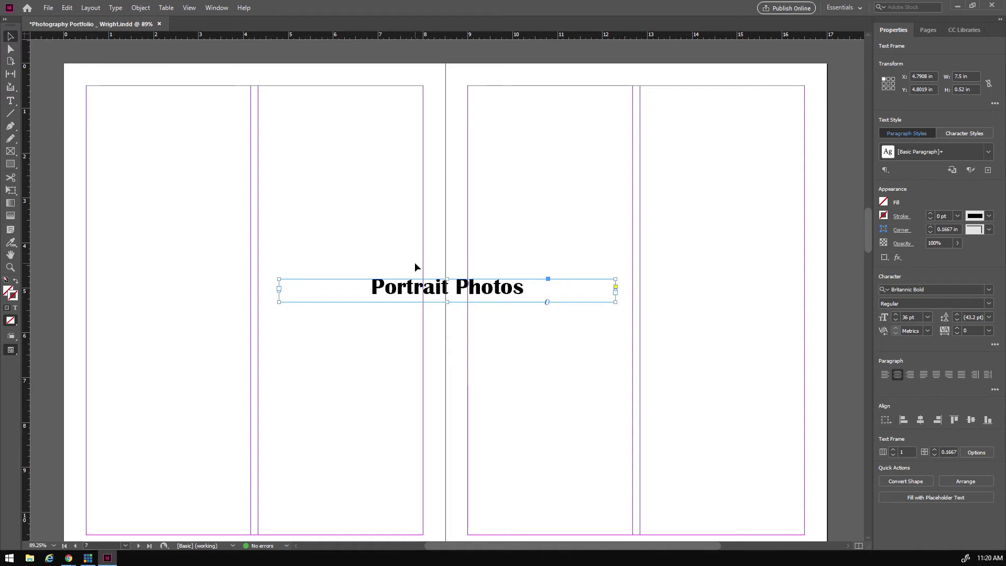
left_click_drag(486, 289, 286, 103)
double_click(191, 96)
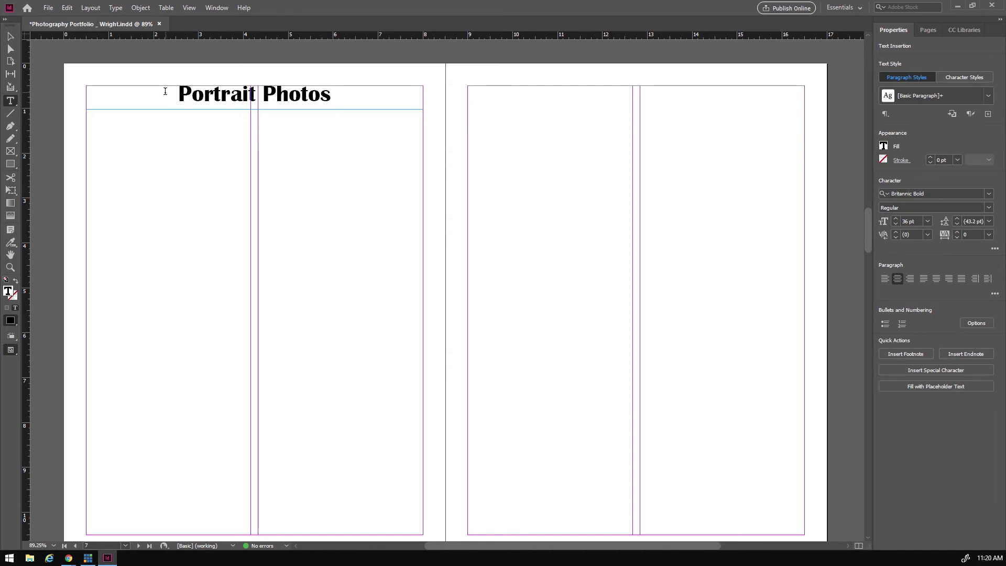
left_click_drag(176, 94, 340, 101)
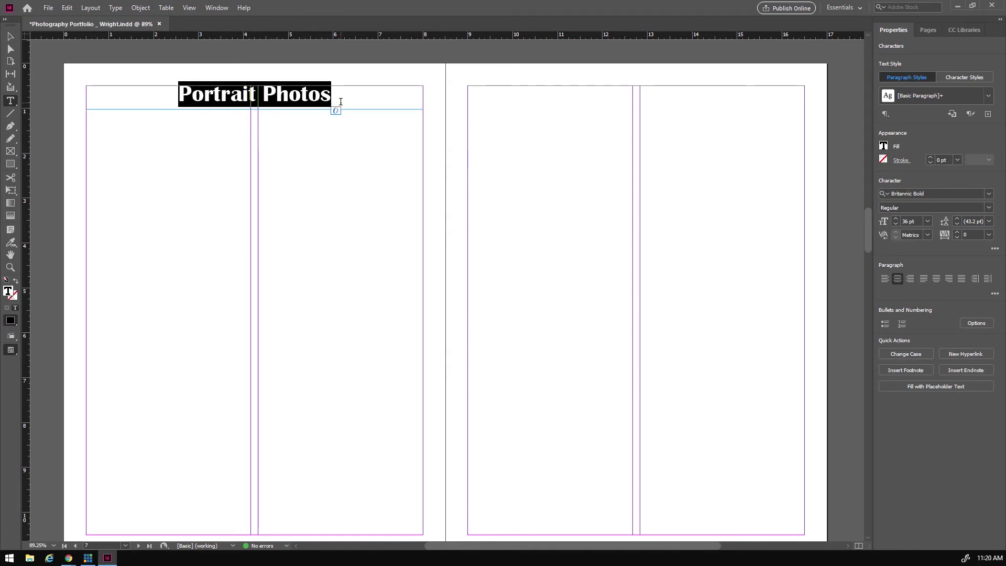
type("High Key / ")
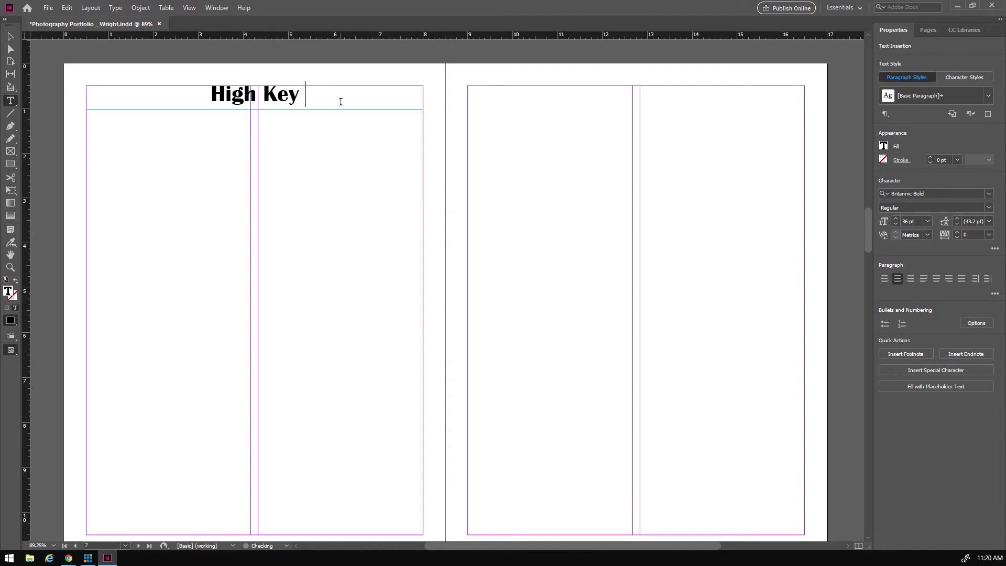
type("Low Key")
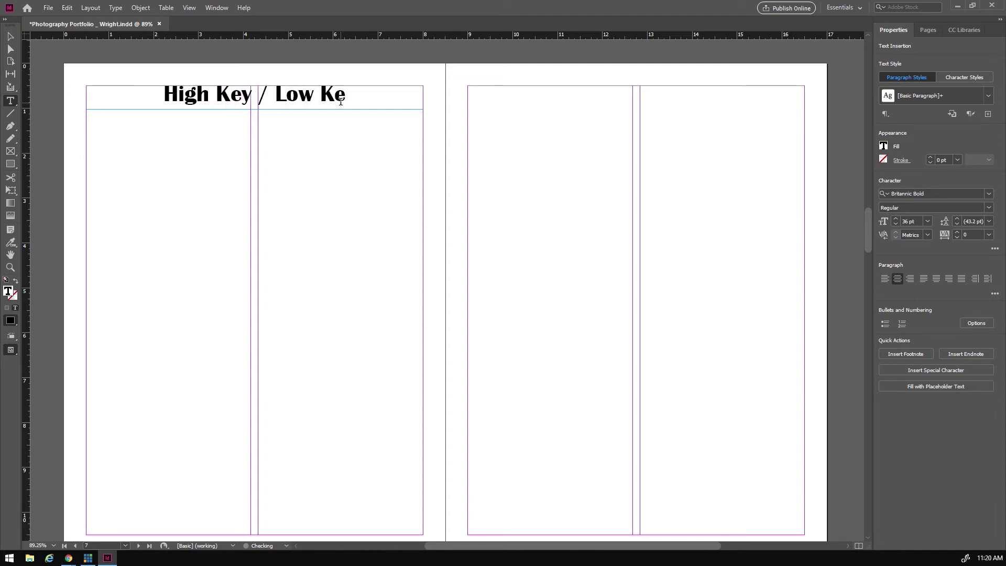
- Draw a three-by-two grid of six image frames on page 6 with 2 pt strokes
left_click(10, 151)
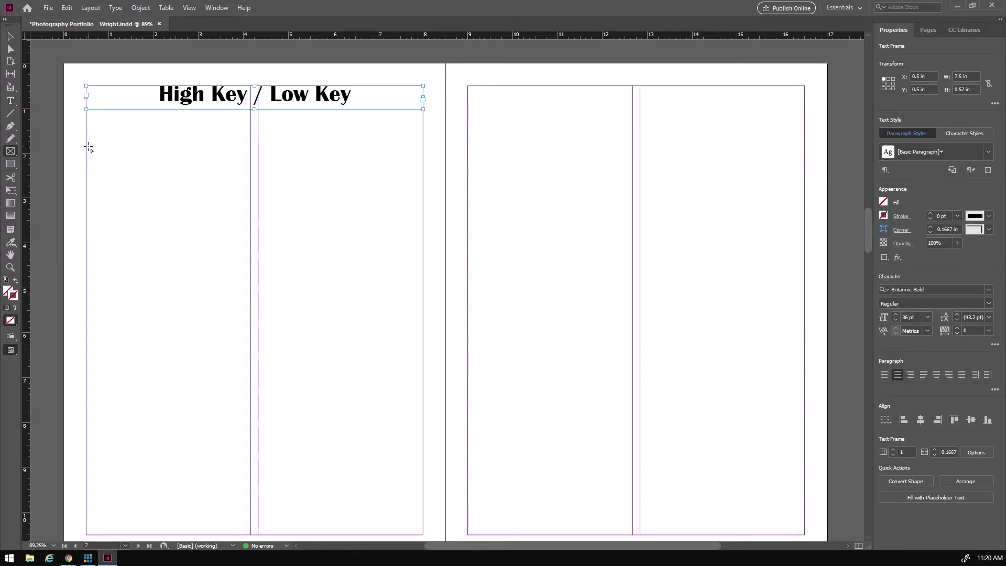
left_click_drag(86, 140, 422, 455)
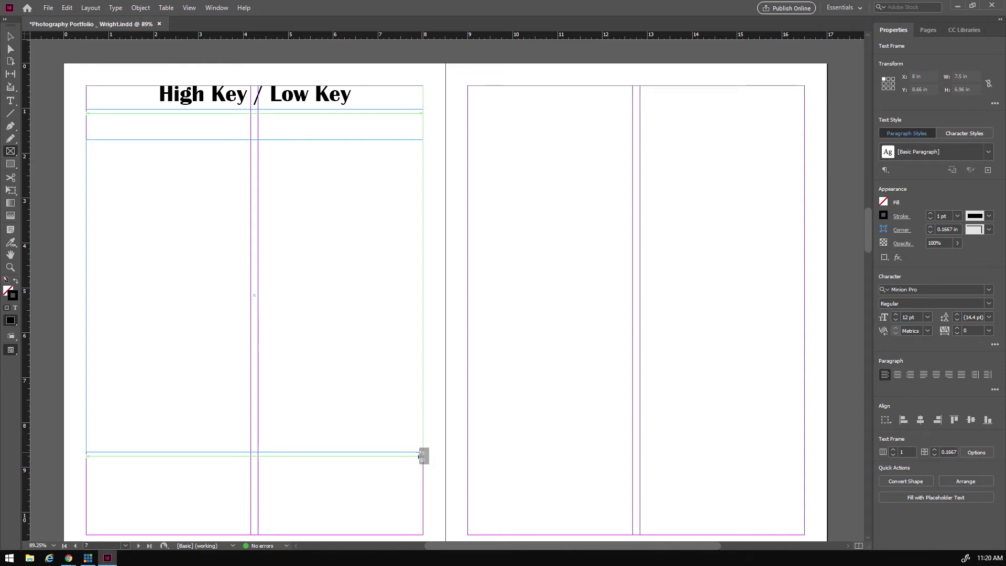
left_click_drag(419, 456, 423, 469)
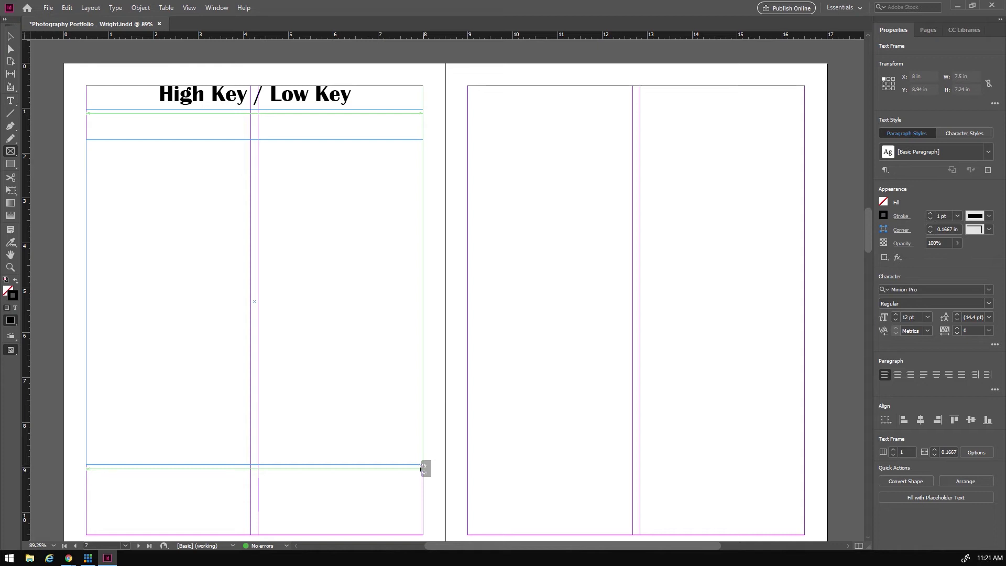
key("Right")
key("Right")
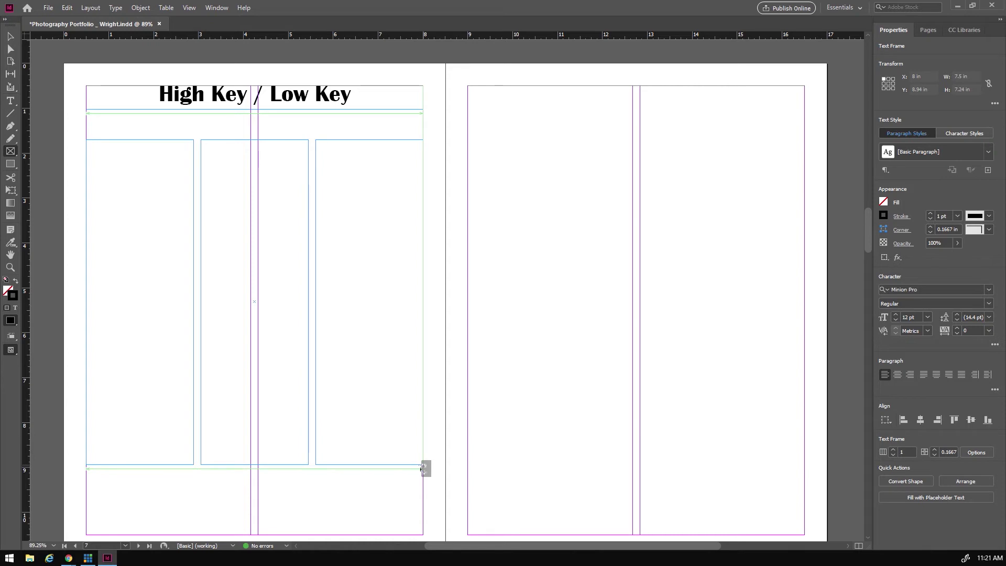
key("Up")
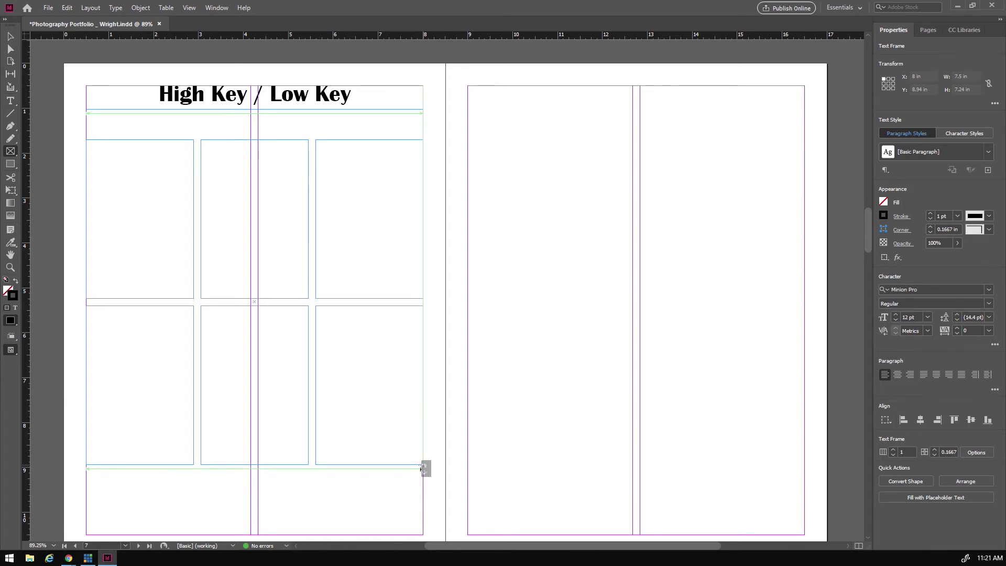
left_click_drag(423, 468, 424, 477)
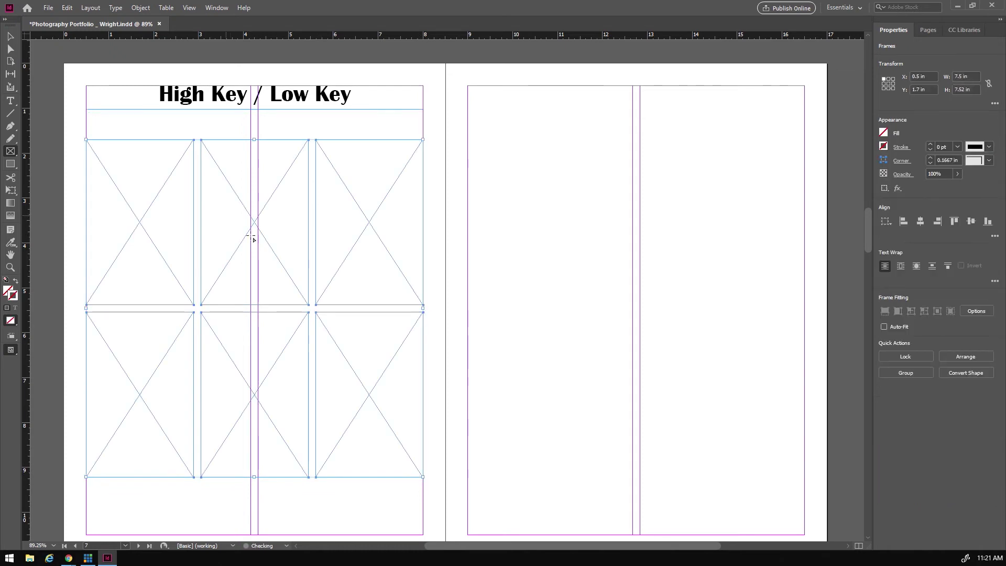
left_click(930, 144)
left_click(930, 144)
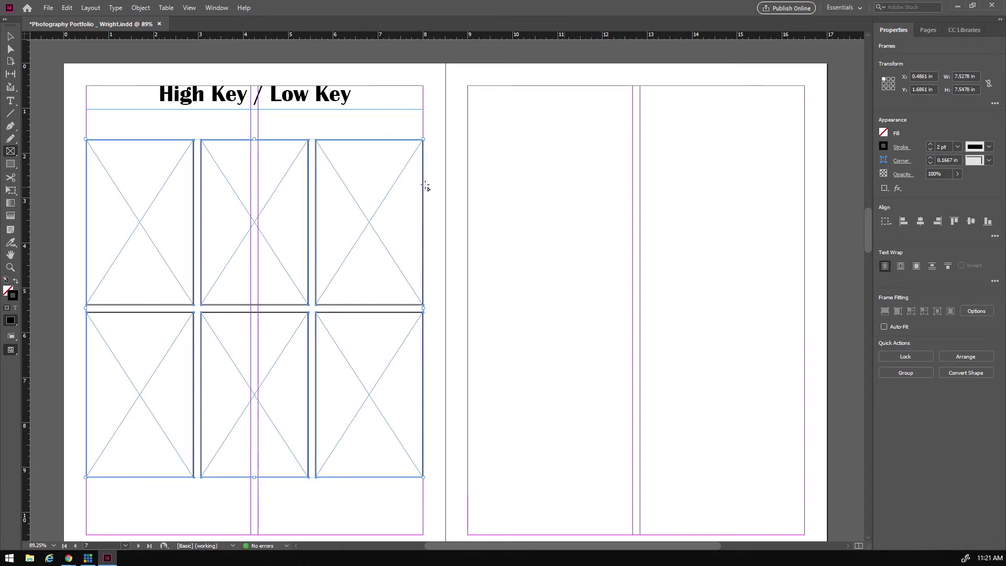
key("v")
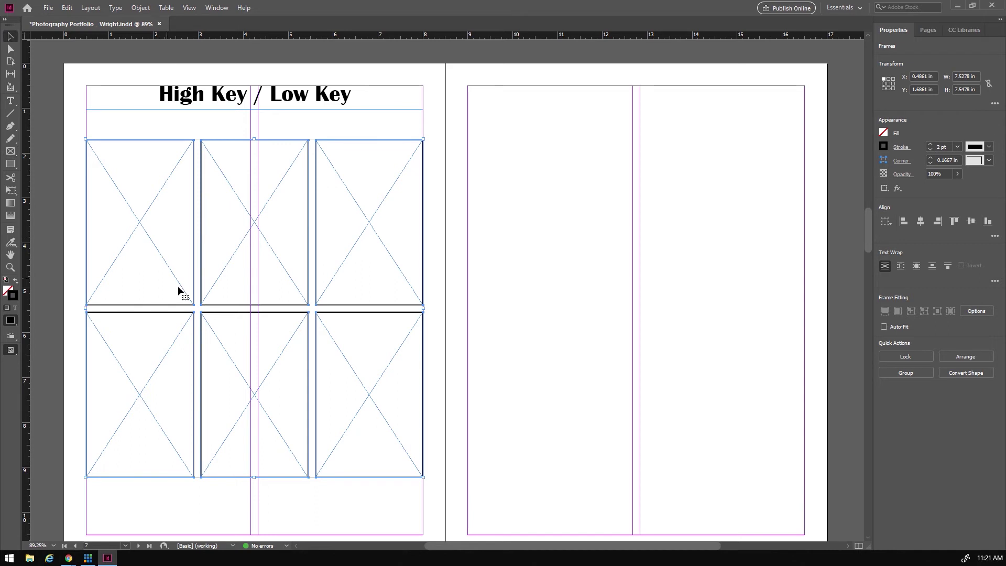
left_click(75, 291)
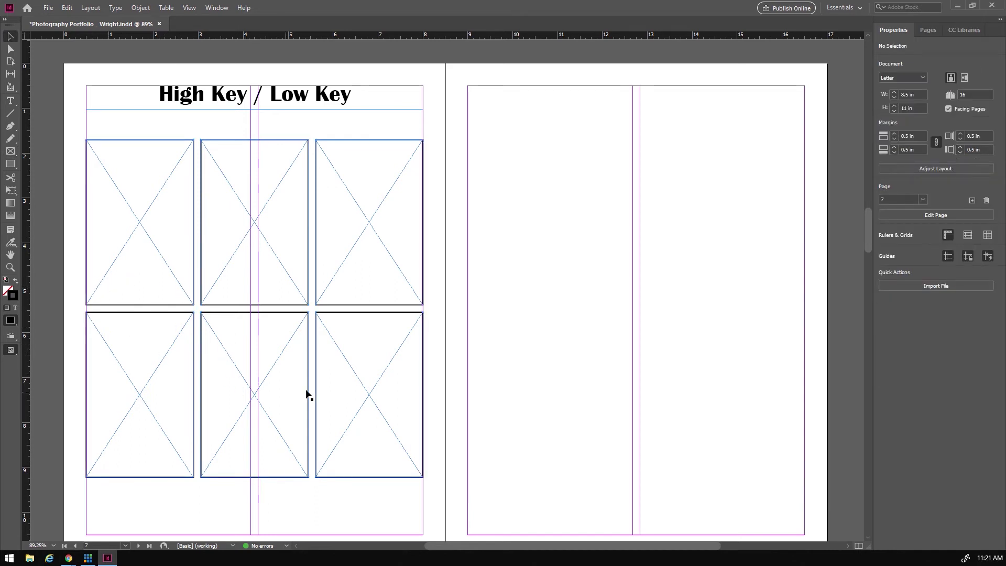
- Delete the bottom-right frame and shift the remaining two bottom frames toward the centre
left_click(373, 375)
key("Delete")
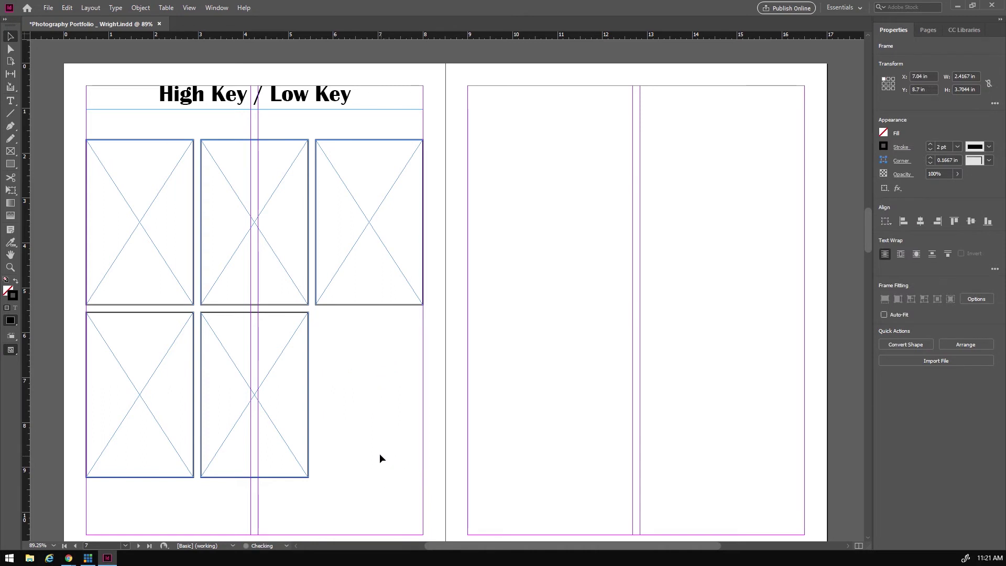
left_click_drag(344, 366, 178, 362)
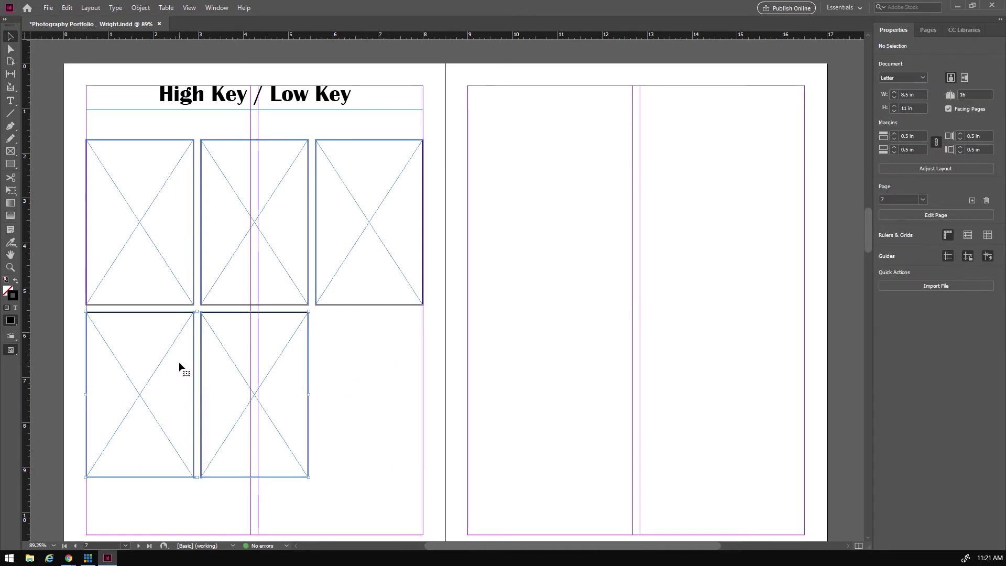
left_click(329, 404)
left_click_drag(358, 375, 90, 428)
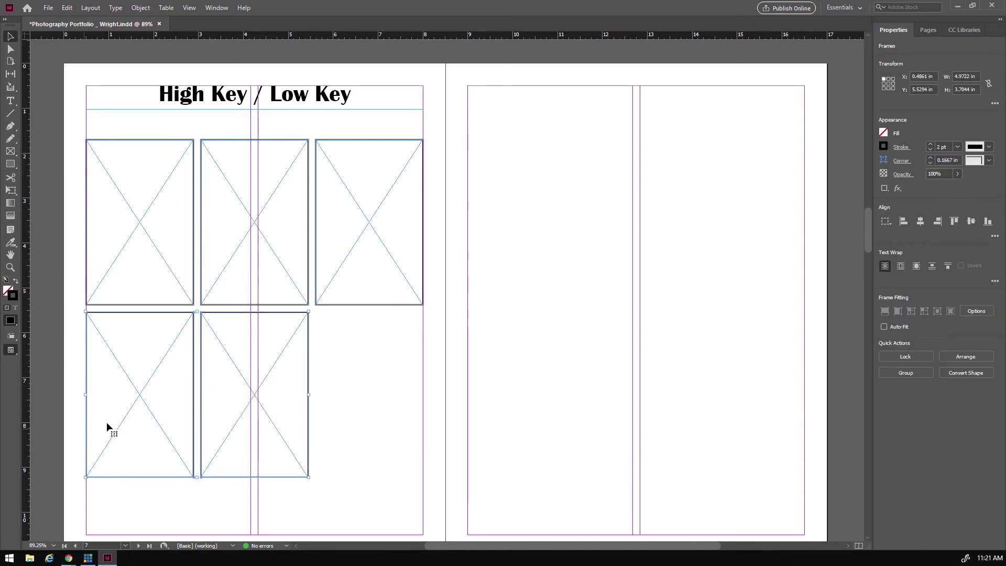
left_click_drag(143, 356, 203, 390)
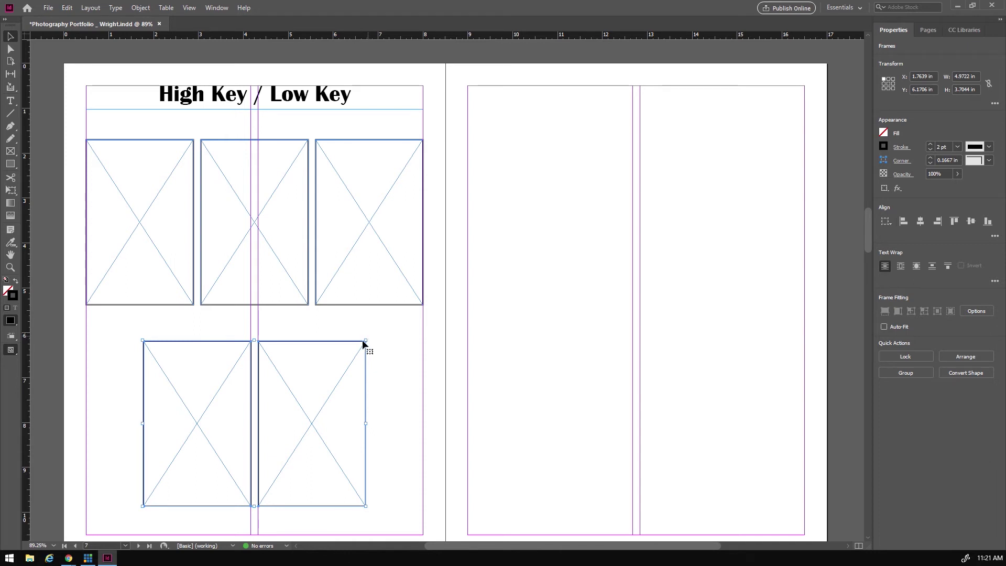
- Rotate the two bottom frames 90° so they stand as tall portraits side by side
left_click_drag(368, 335, 317, 506)
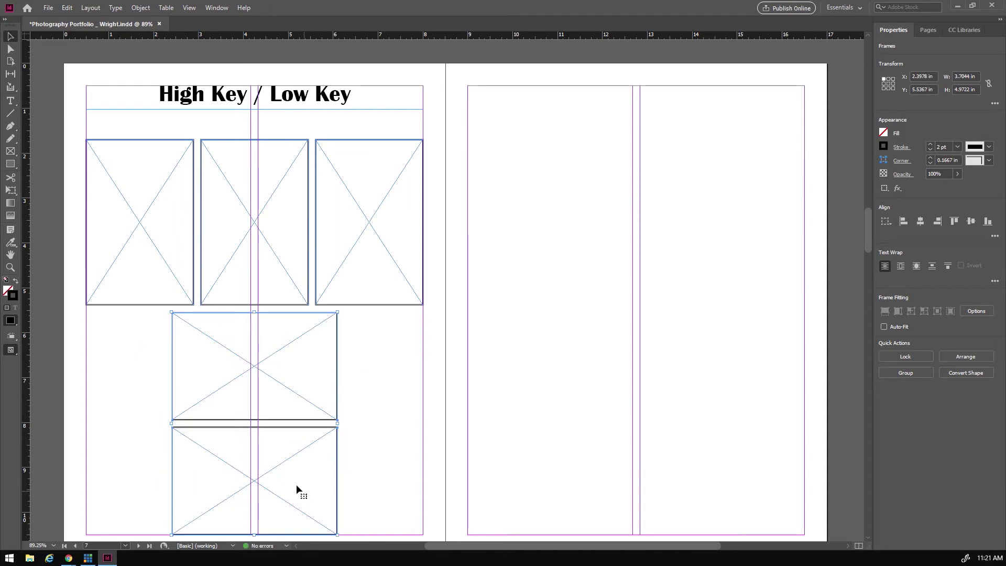
scroll(301, 443, "down", 2)
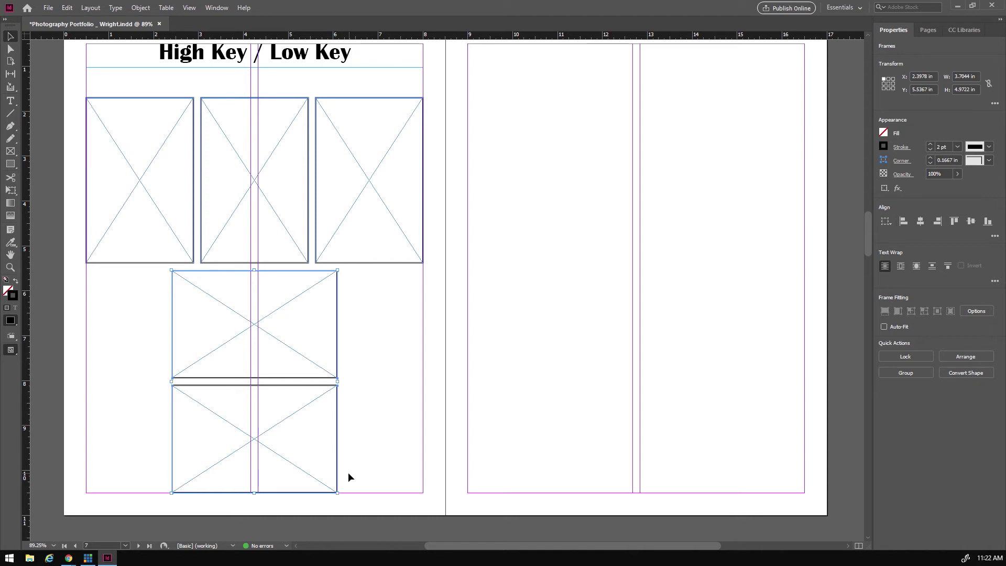
left_click_drag(342, 494, 354, 302)
left_click(410, 377)
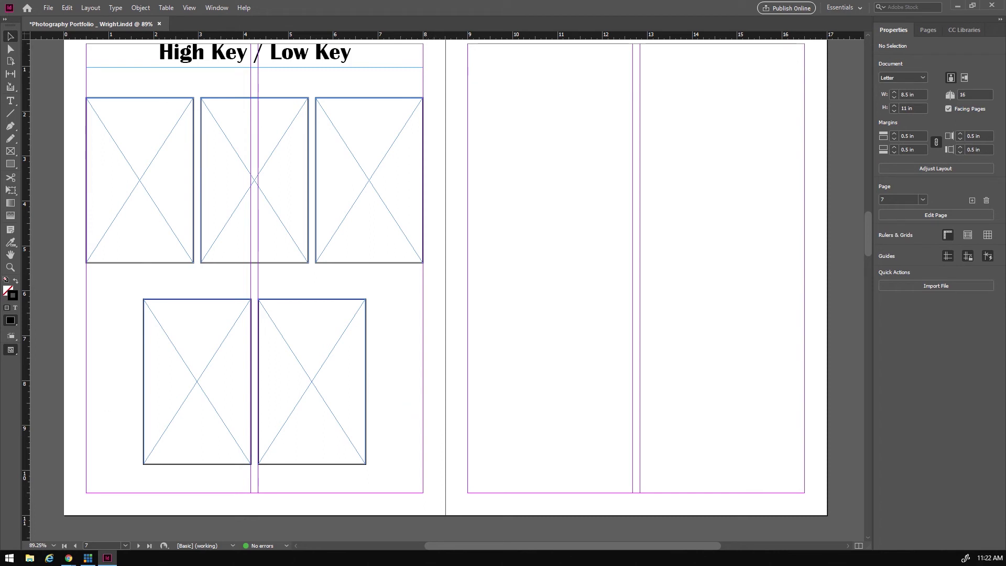
- Duplicate the heading onto page 7 and retype it as 'HDR Photos'
left_click_drag(488, 547, 521, 550)
scroll(517, 391, "up", 2)
scroll(517, 395, "down", 2)
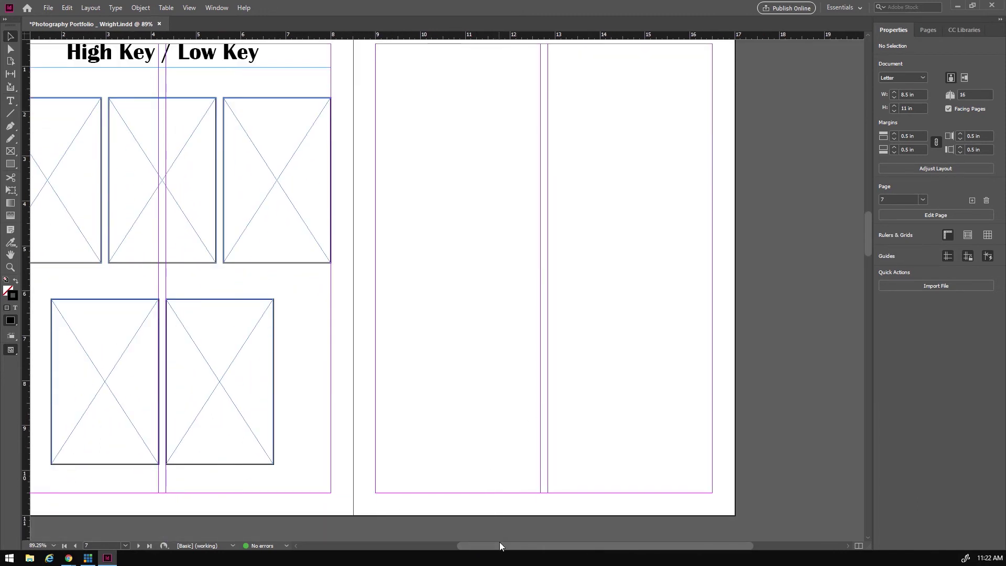
left_click_drag(499, 546, 505, 549)
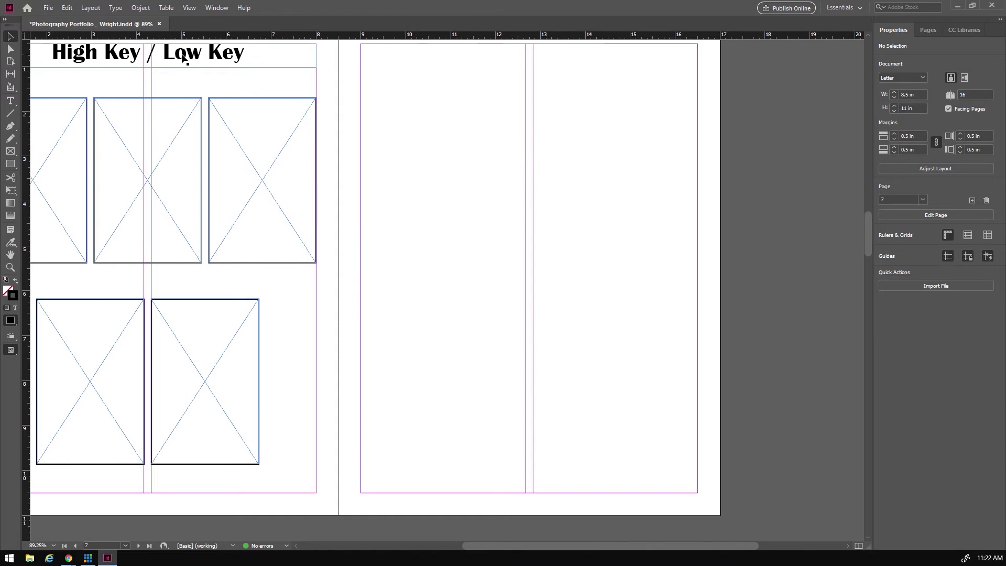
left_click_drag(182, 57, 561, 57)
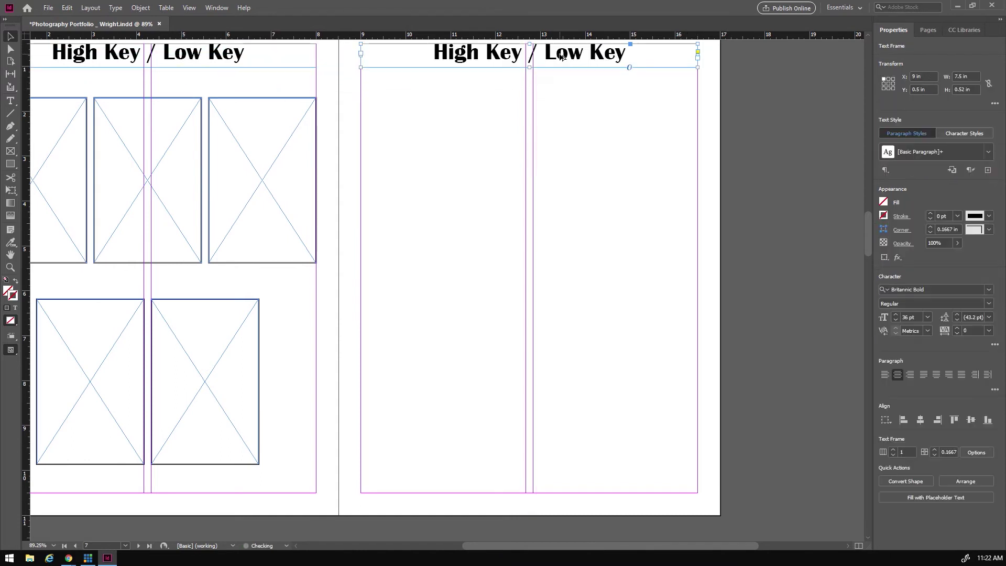
double_click(535, 58)
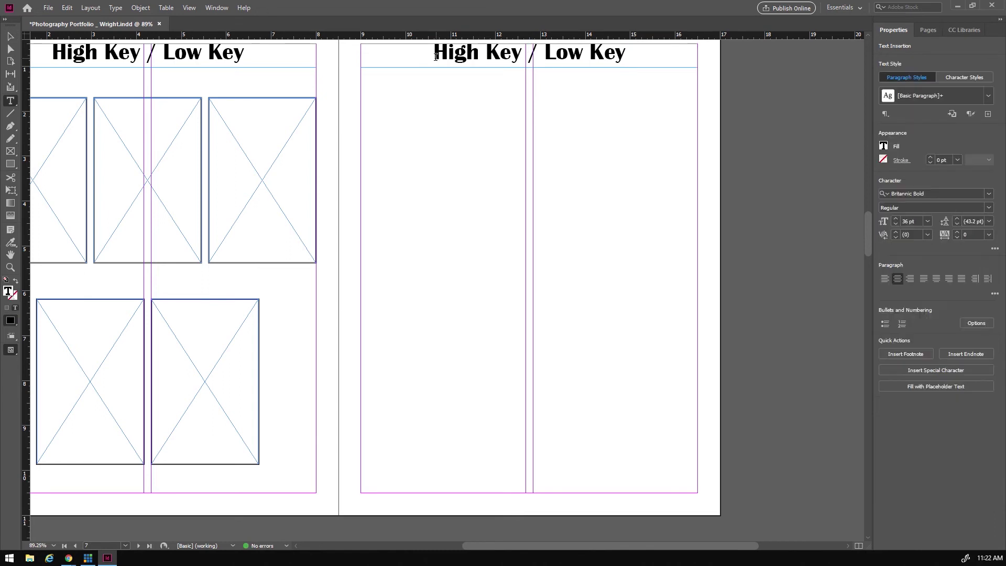
left_click_drag(450, 51, 631, 58)
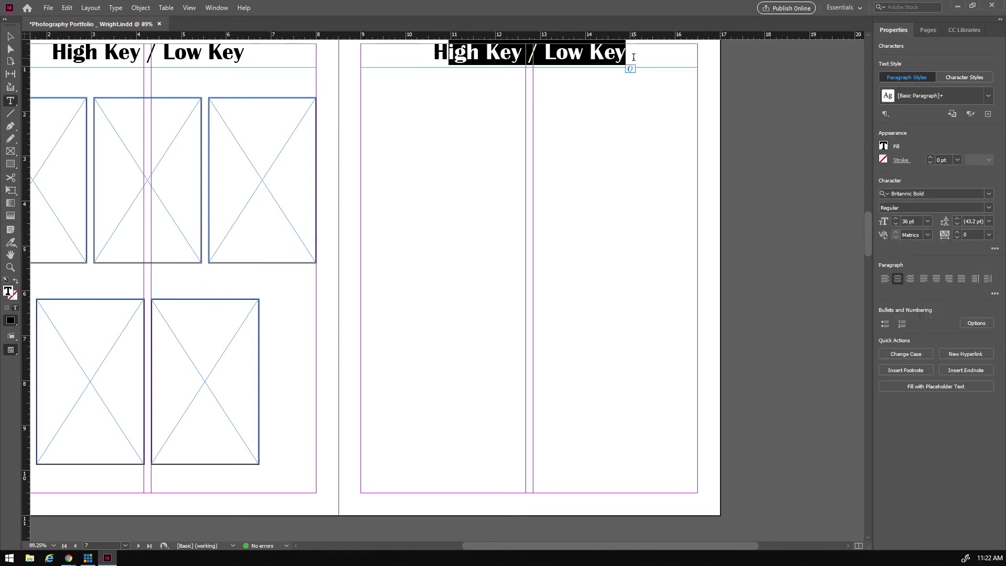
type("HDR P")
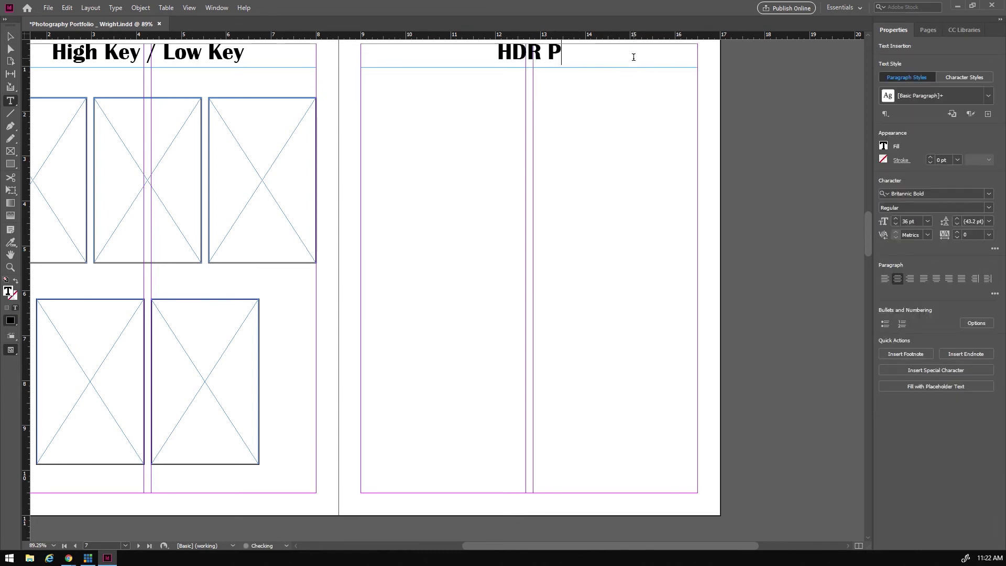
type("hotos")
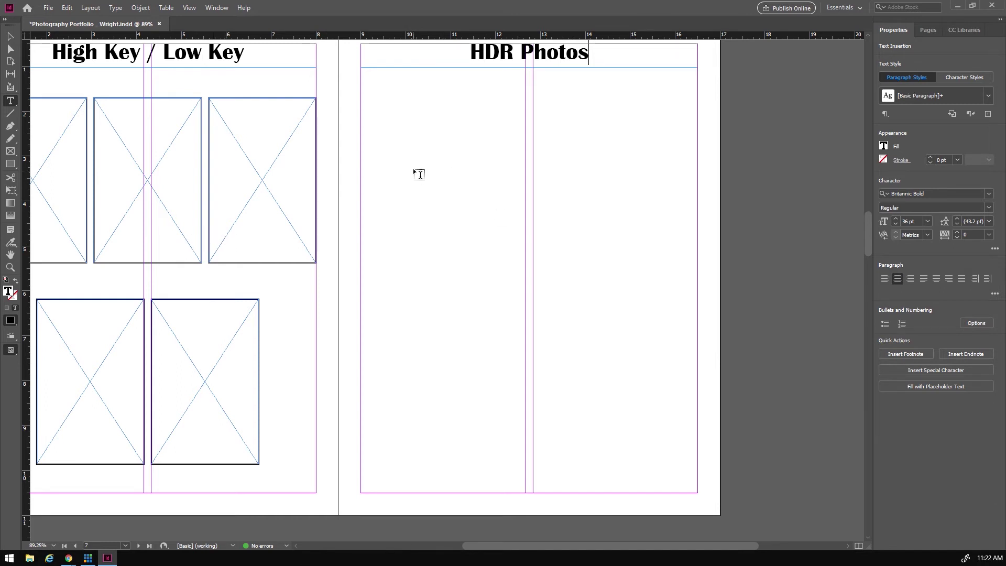
- Draw a row of six small placeholder frames under the HDR Photos heading
left_click(10, 152)
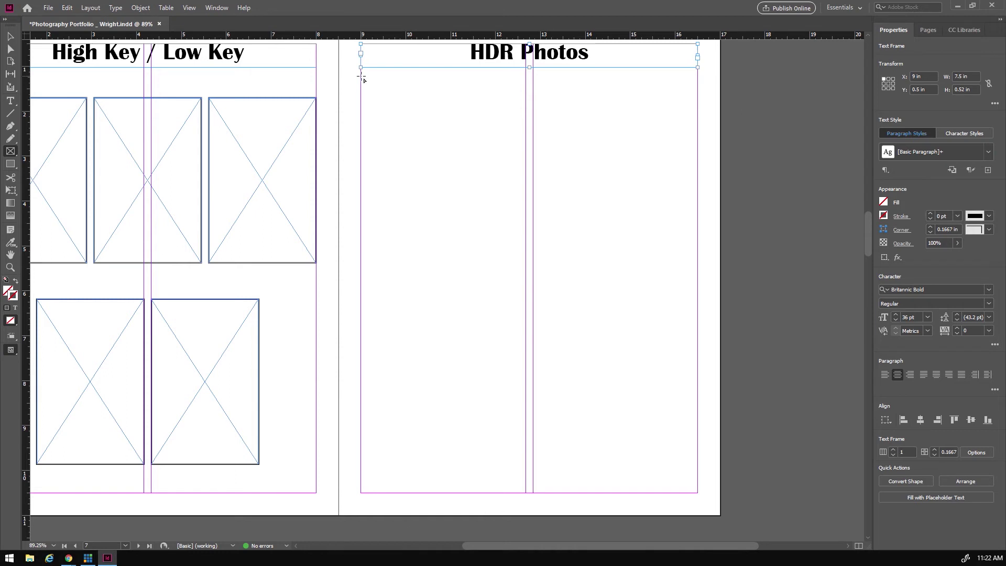
left_click_drag(361, 77, 697, 120)
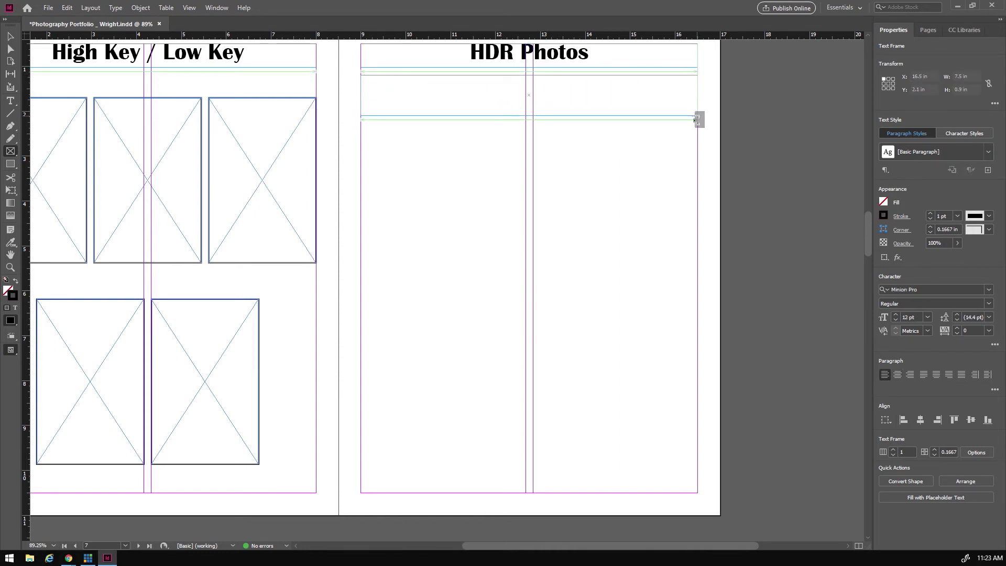
left_click_drag(697, 120, 698, 119)
key("Right")
key("Right")
key("Right")
key("Right")
key("Right")
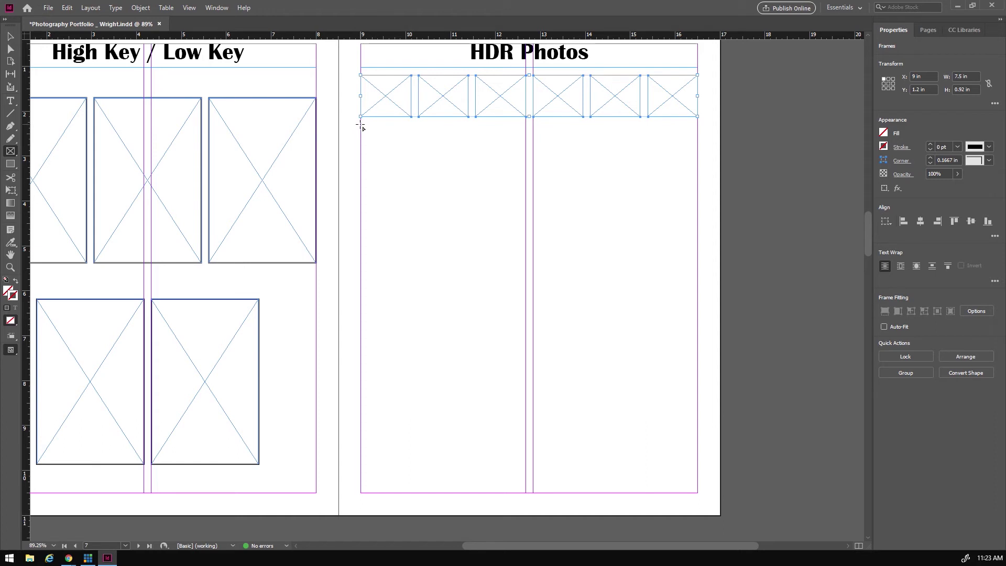
- Draw two large side-by-side frames below the six-frame row
left_click_drag(360, 125, 695, 266)
key("Right")
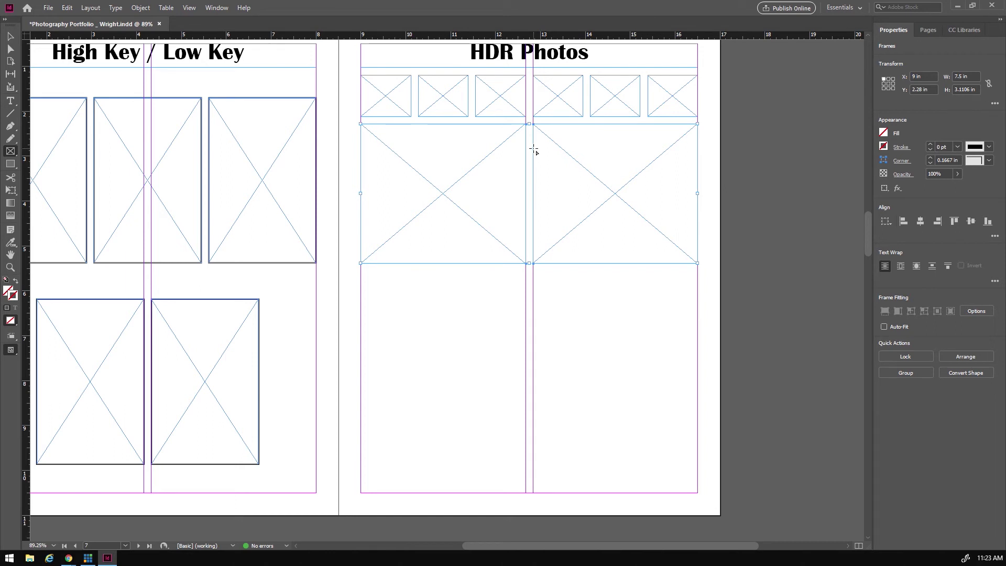
key("v")
left_click_drag(349, 90, 412, 111)
left_click(372, 235)
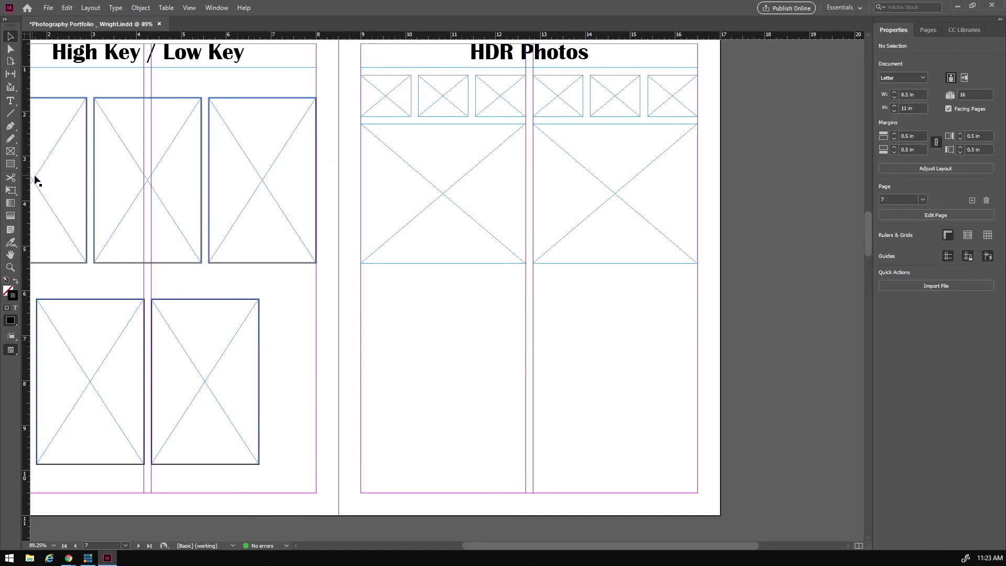
left_click(11, 151)
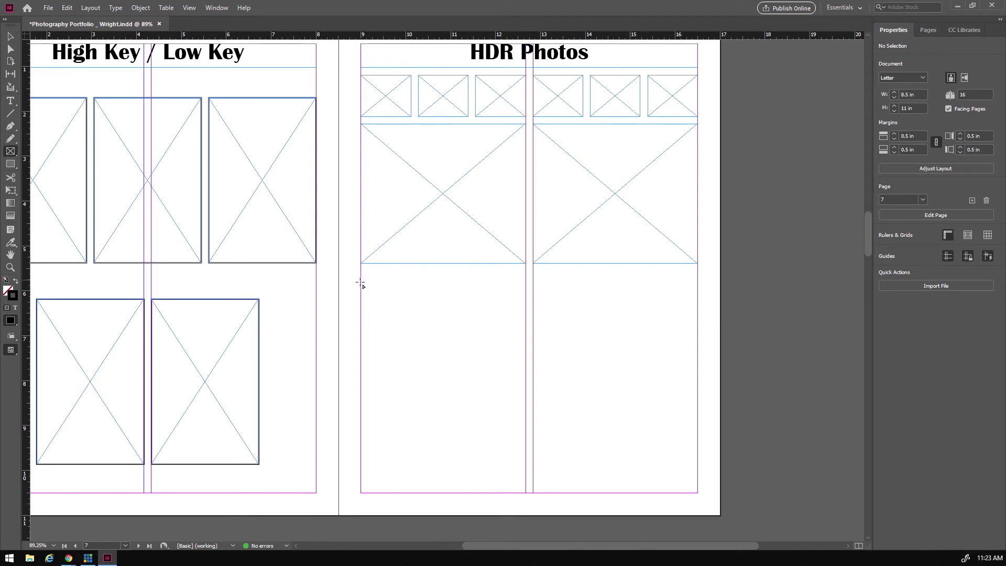
- Draw a large lower-left frame beside a narrow column of three stacked frames
left_click_drag(361, 288, 627, 492)
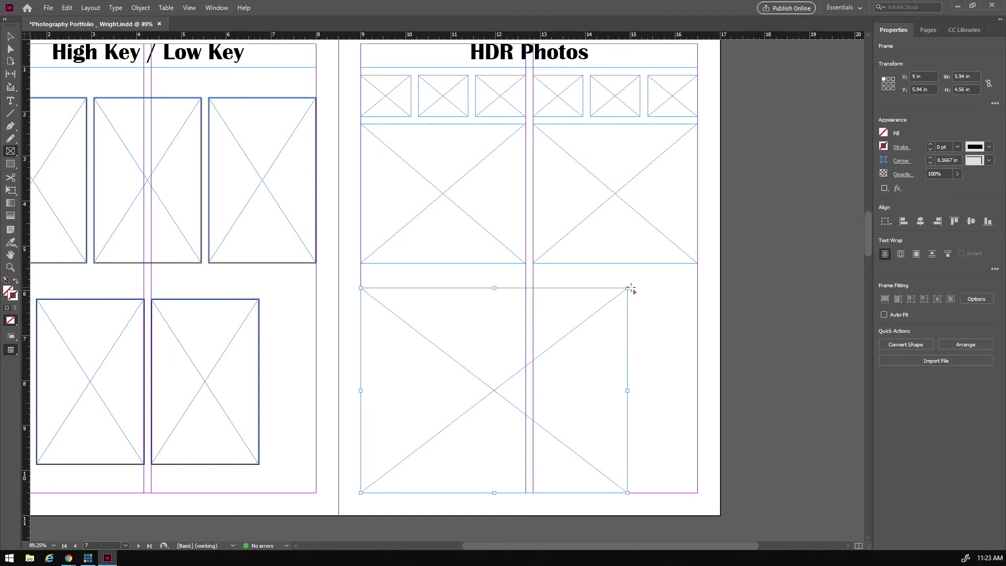
left_click_drag(631, 288, 696, 496)
key("Up")
key("Up")
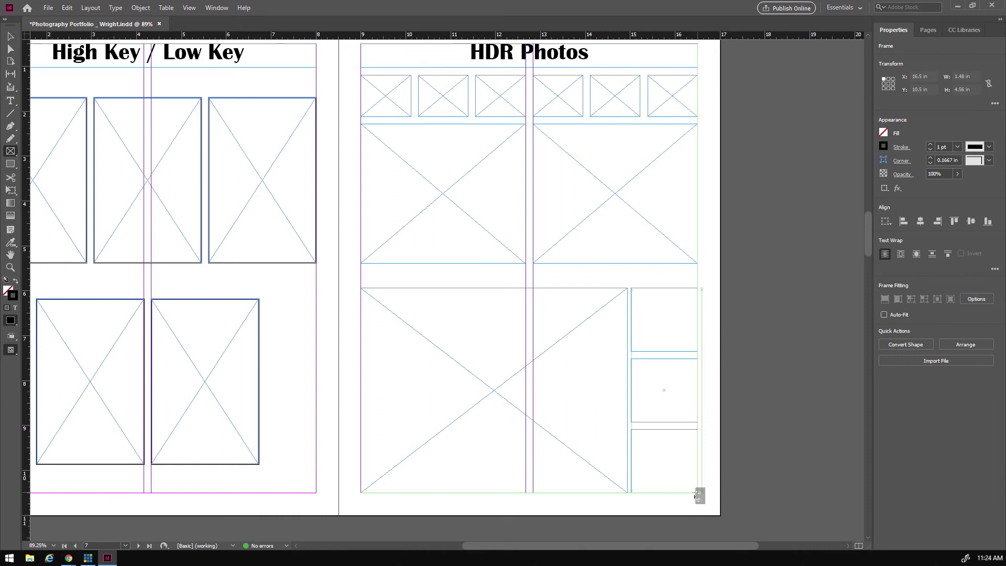
left_click_drag(696, 495, 696, 496)
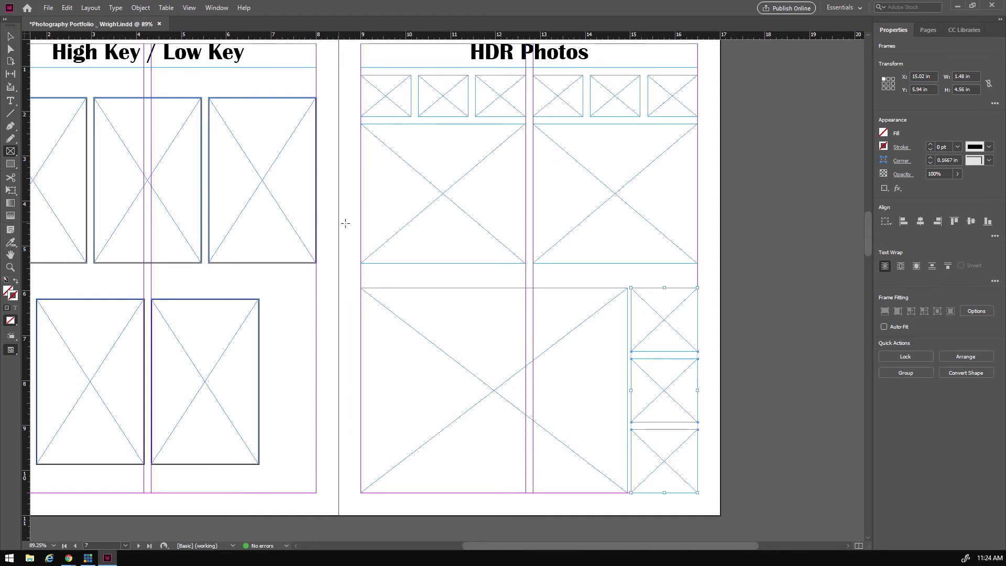
- Shift the three stacked frames' left edge right to widen the gap beside the large frame
left_click(11, 36)
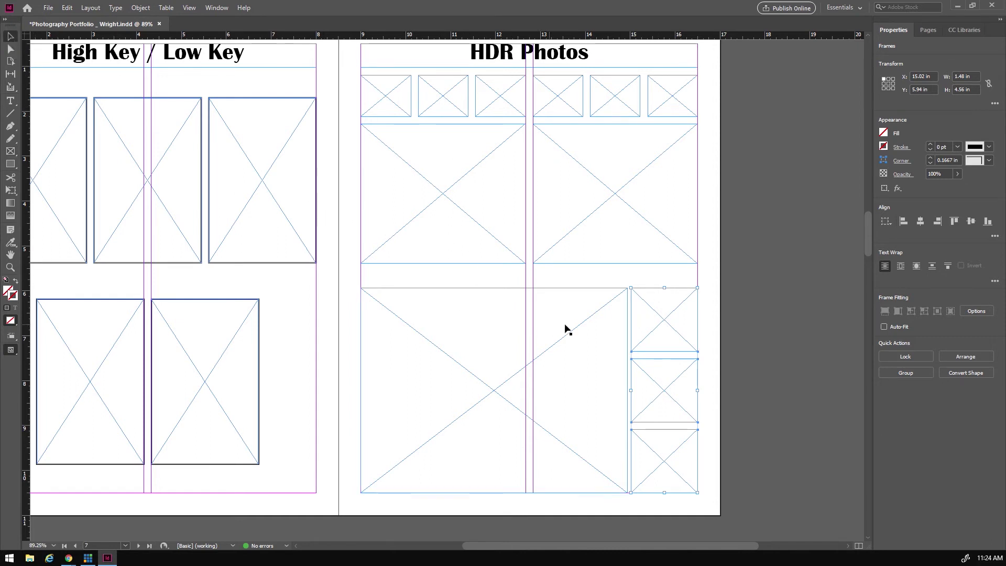
left_click(657, 279)
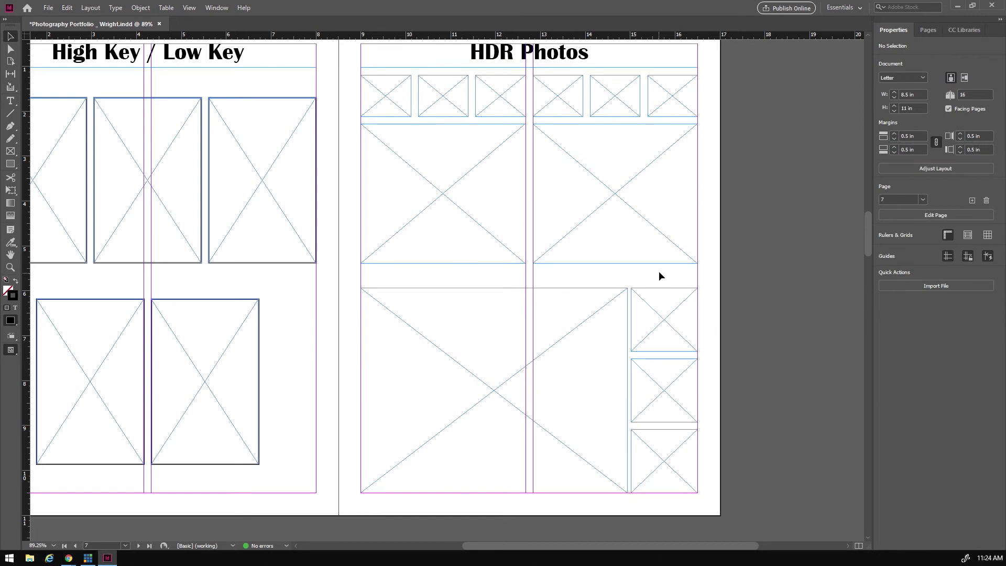
left_click_drag(659, 271, 666, 501)
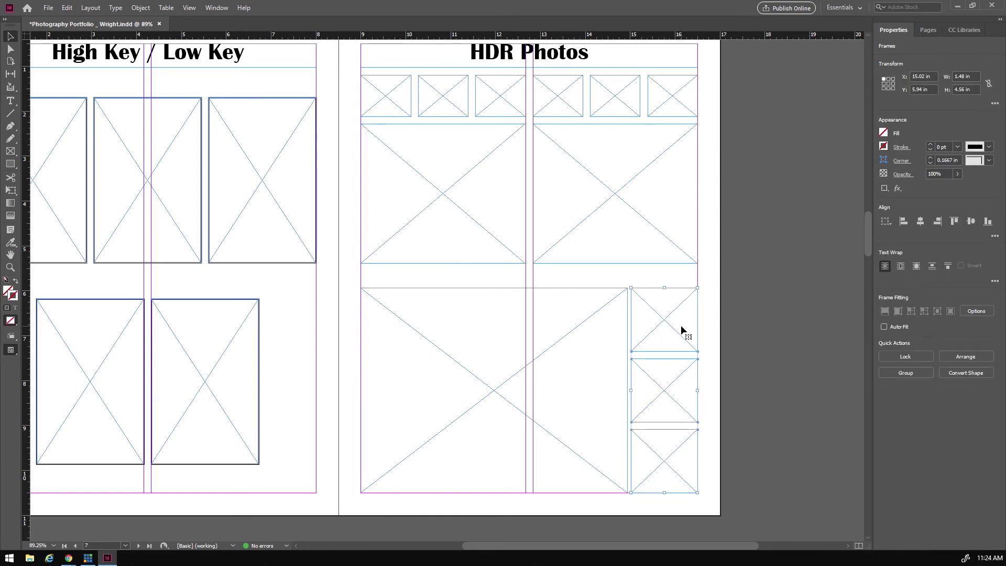
left_click(694, 341)
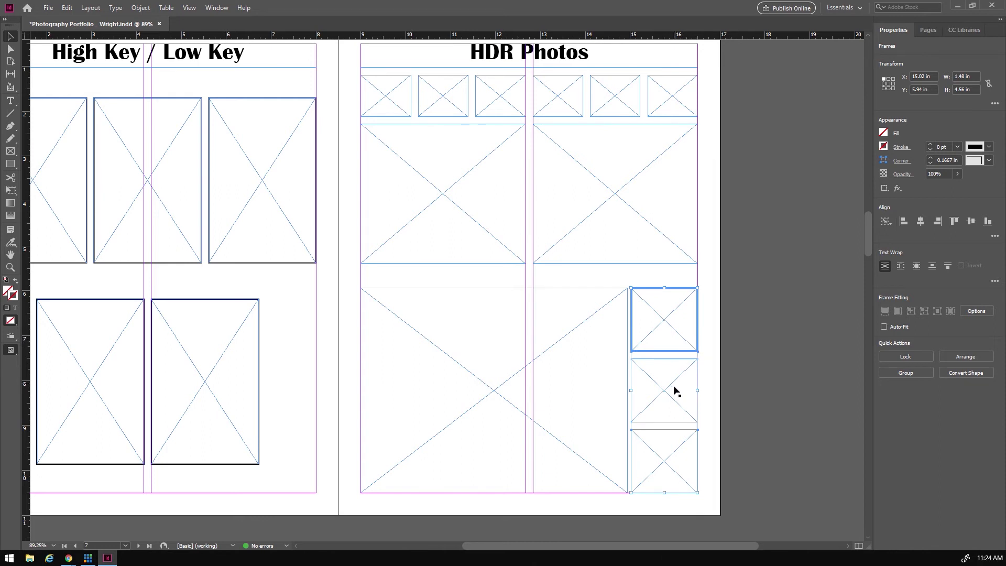
left_click(676, 415, "shift")
left_click(672, 461, "shift")
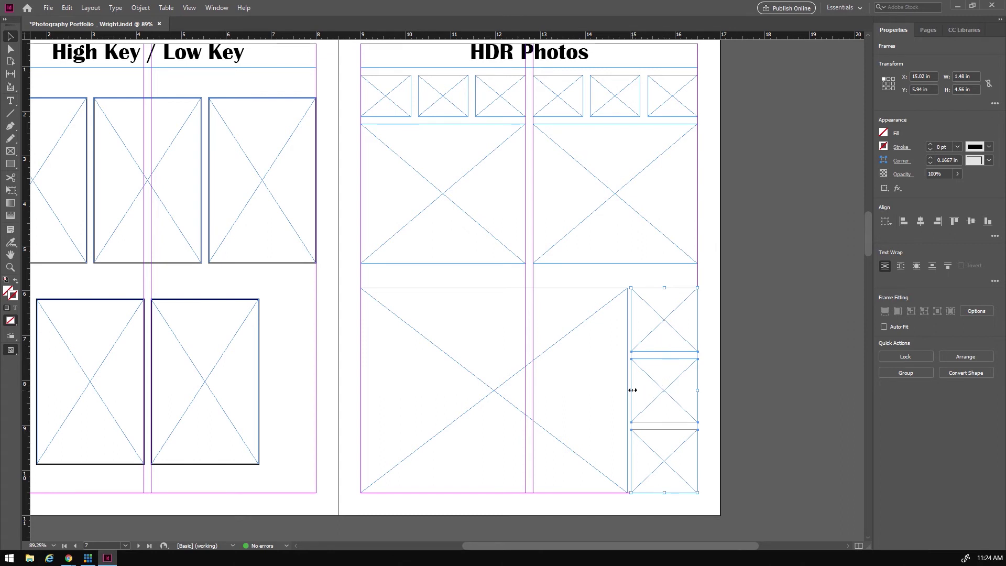
left_click_drag(632, 390, 633, 388)
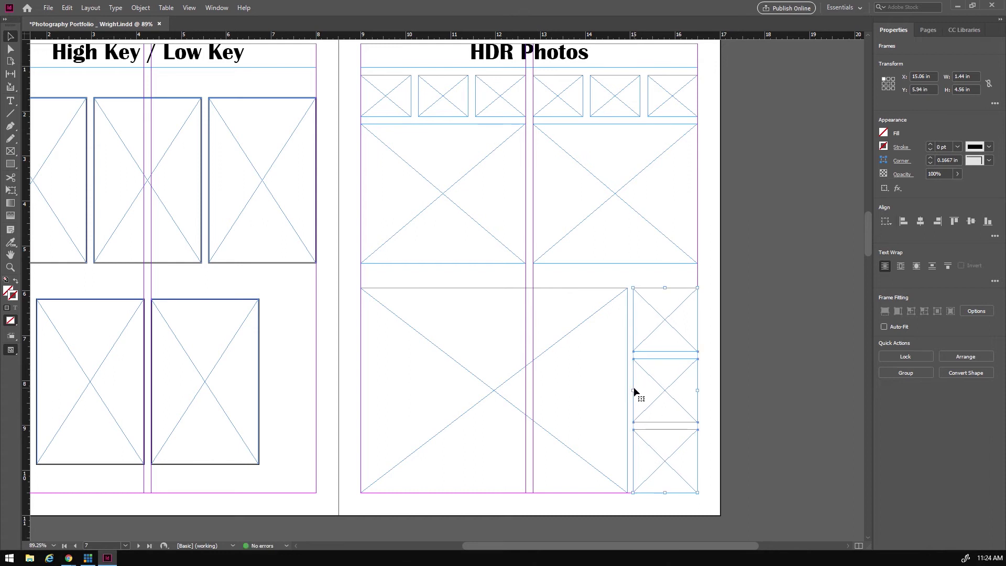
left_click_drag(634, 390, 634, 387)
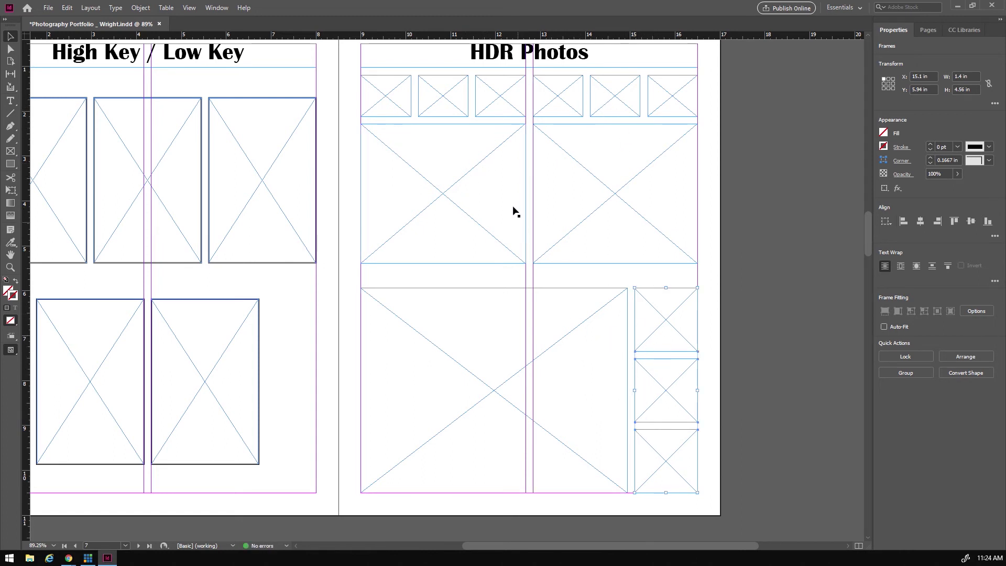
left_click_drag(353, 93, 705, 227)
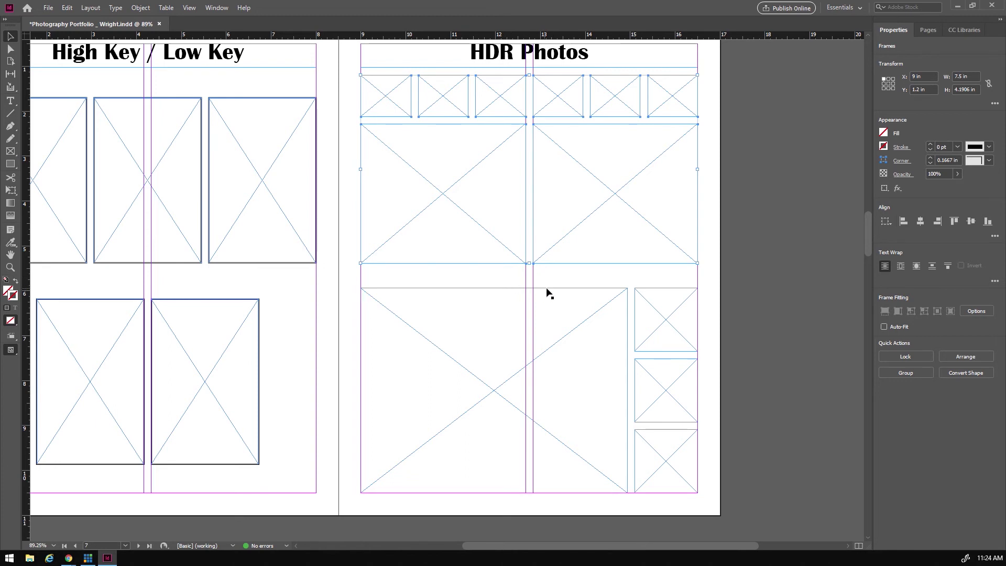
- Stretch the two large middle HDR frames taller
left_click_drag(348, 88, 705, 240)
left_click_drag(529, 264, 530, 281)
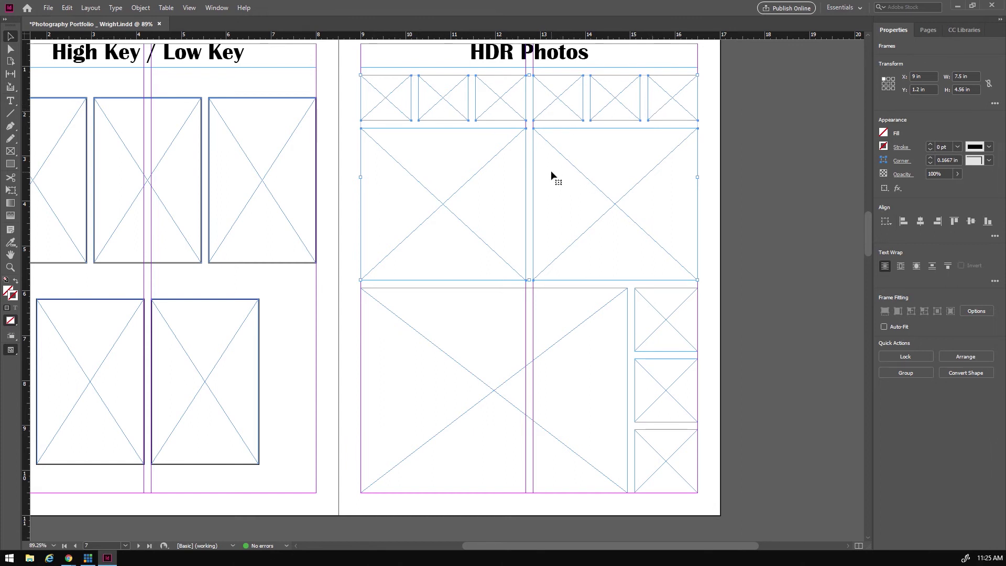
left_click(348, 99)
- Give every frame on the HDR Photos page a 2 pt outline
mouse_move(347, 83)
left_mouse_down()
mouse_move(600, 328)
mouse_move(705, 497)
left_mouse_up()
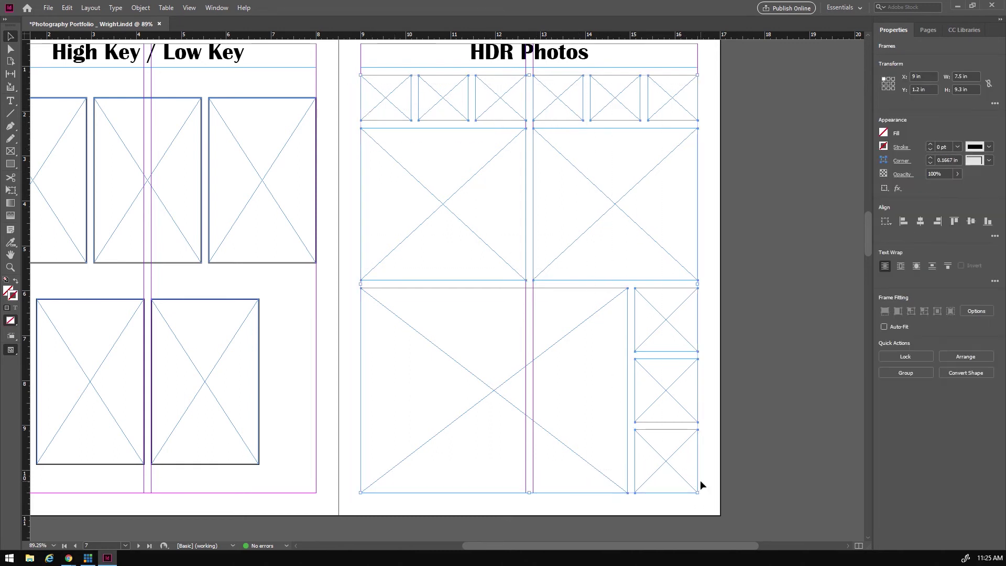
left_click(930, 146)
left_click(931, 146)
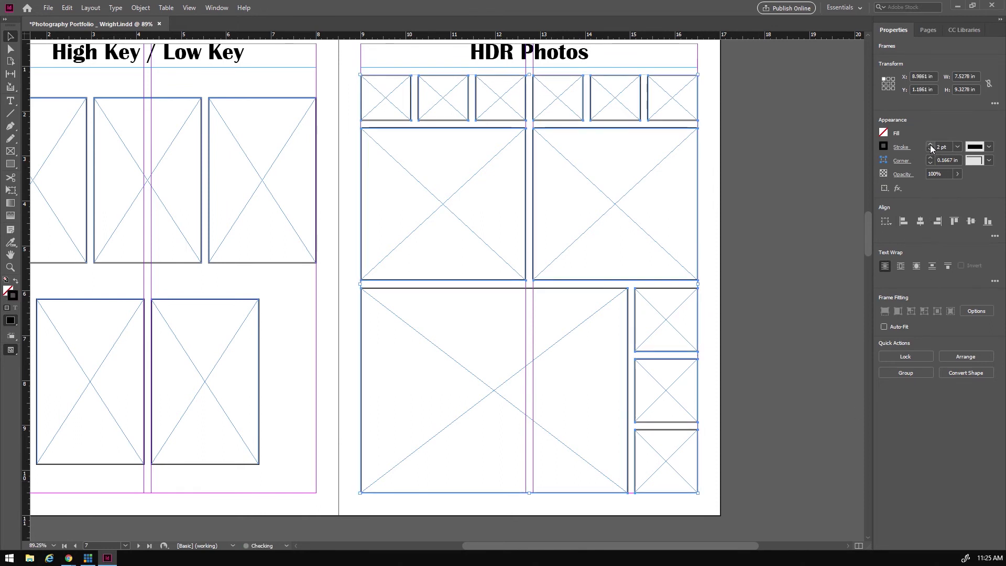
left_click(713, 247)
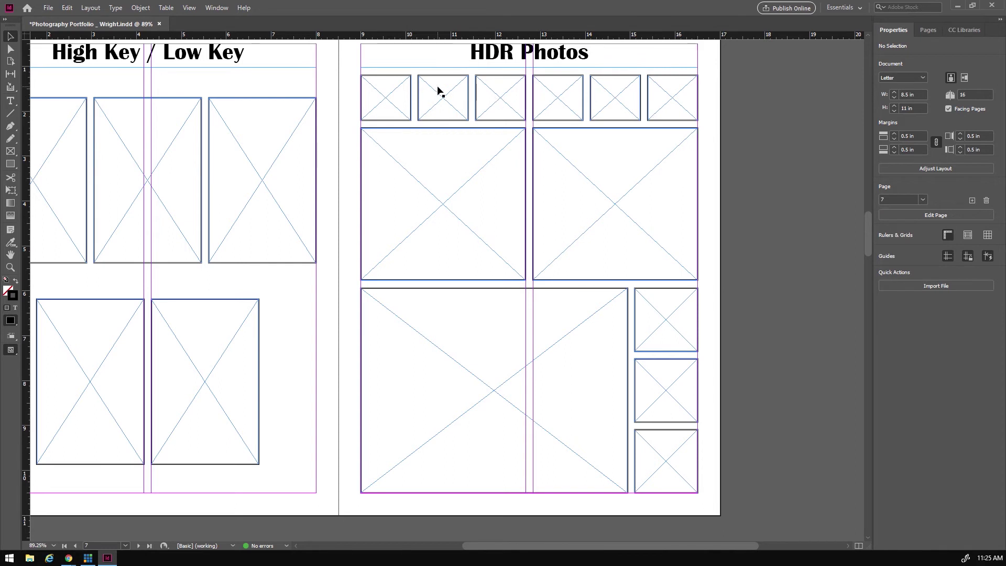
- Move the right large frame to the top-right slot with the three small frames beneath it
left_click_drag(709, 94, 753, 220)
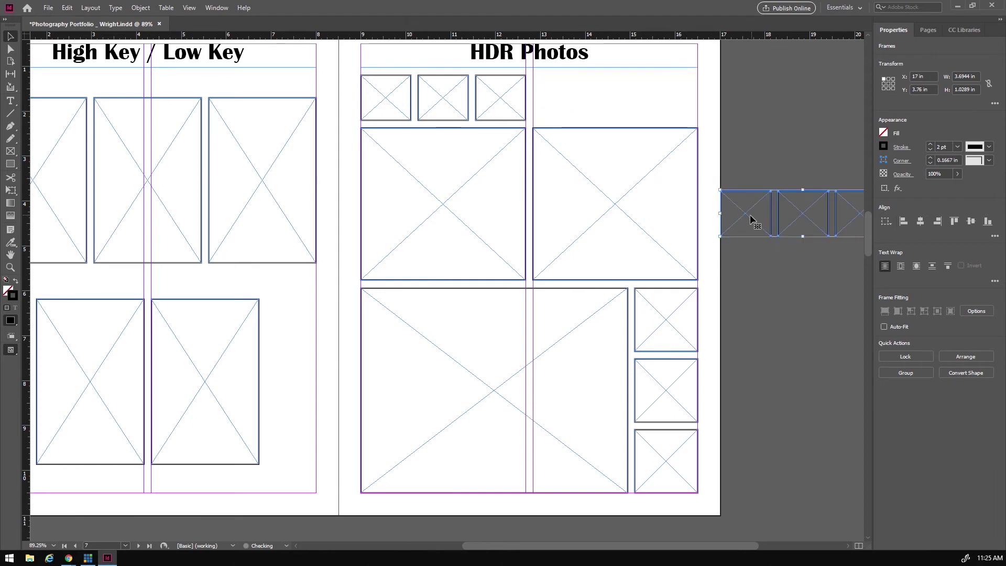
left_click_drag(613, 208, 613, 160)
left_click_drag(745, 165, 855, 258)
left_click_drag(819, 225, 628, 262)
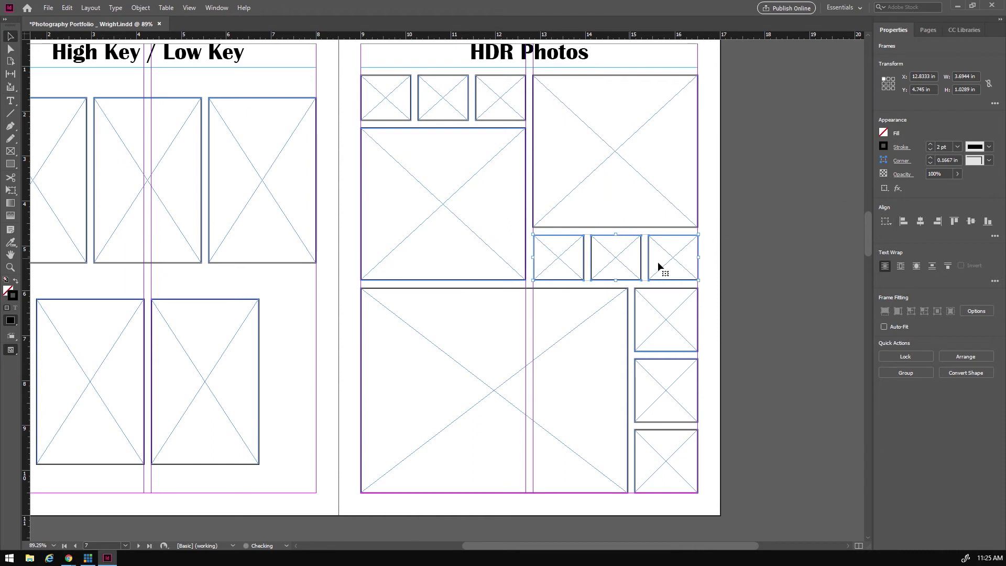
left_click(760, 187)
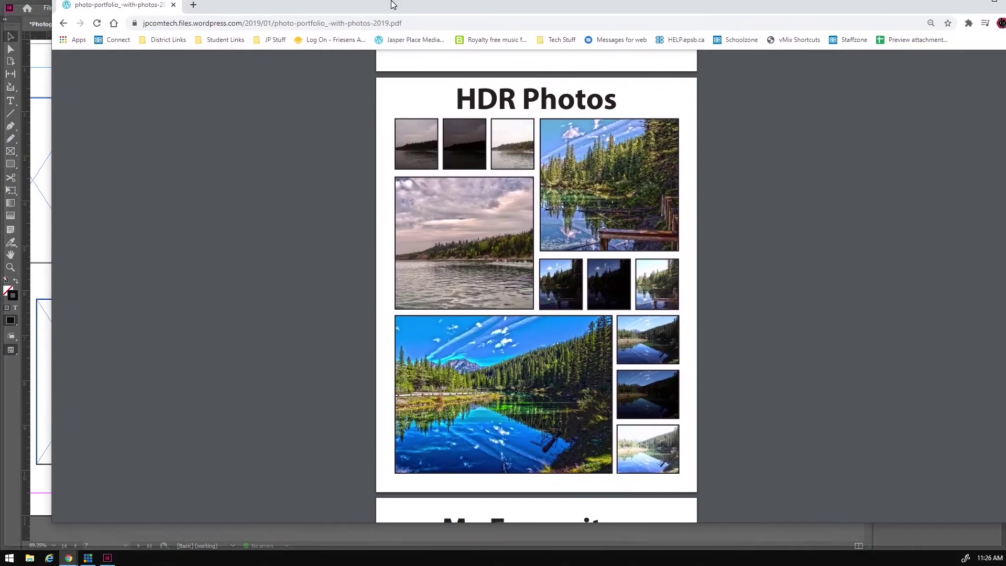
- Review the sample PDF's My Favourites page in maximized Chrome, then minimize the browser
left_click_drag(390, 4, 365, 17)
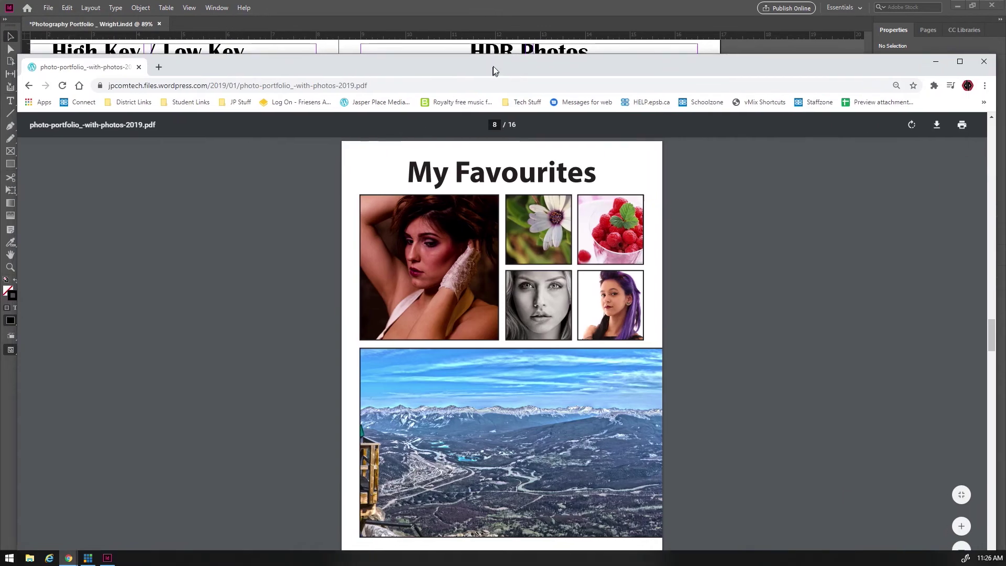
left_click_drag(471, 58, 470, 12)
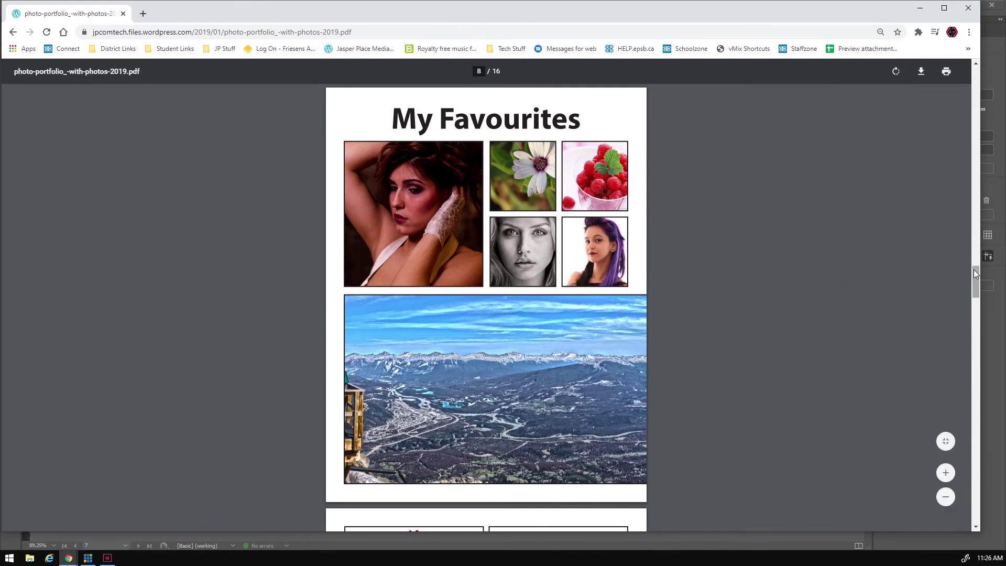
left_click_drag(976, 272, 994, 293)
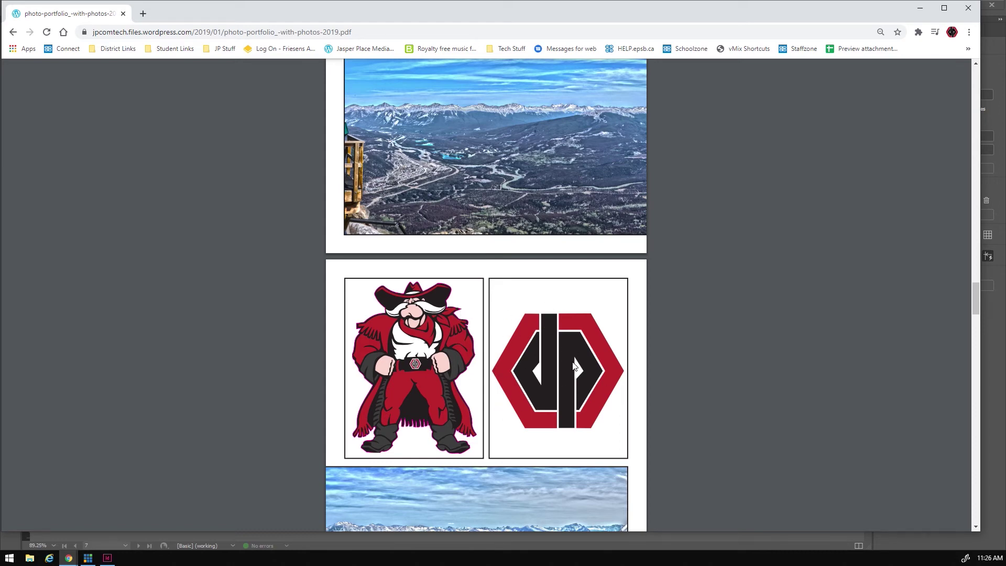
scroll(724, 341, "up", 8)
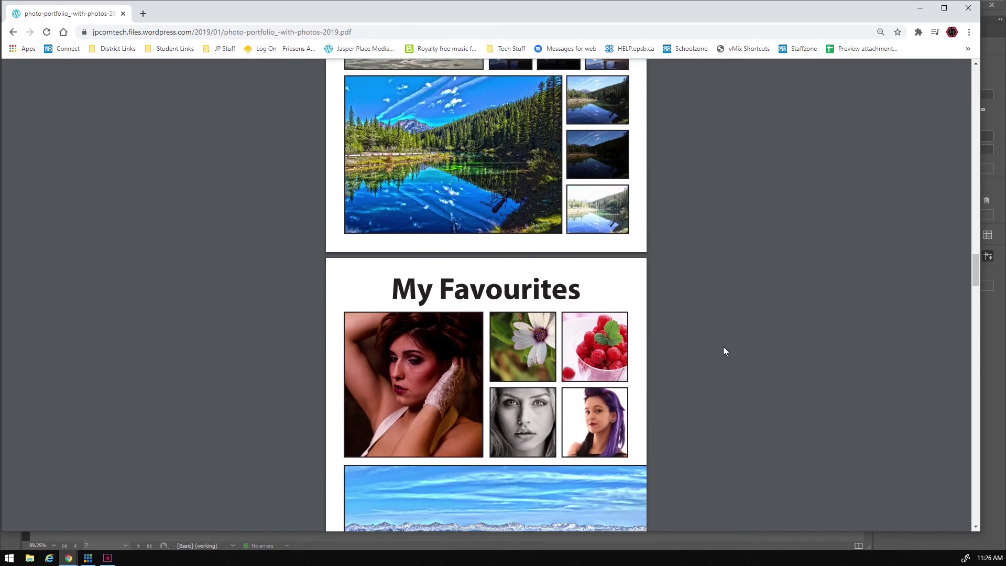
scroll(723, 347, "down", 1)
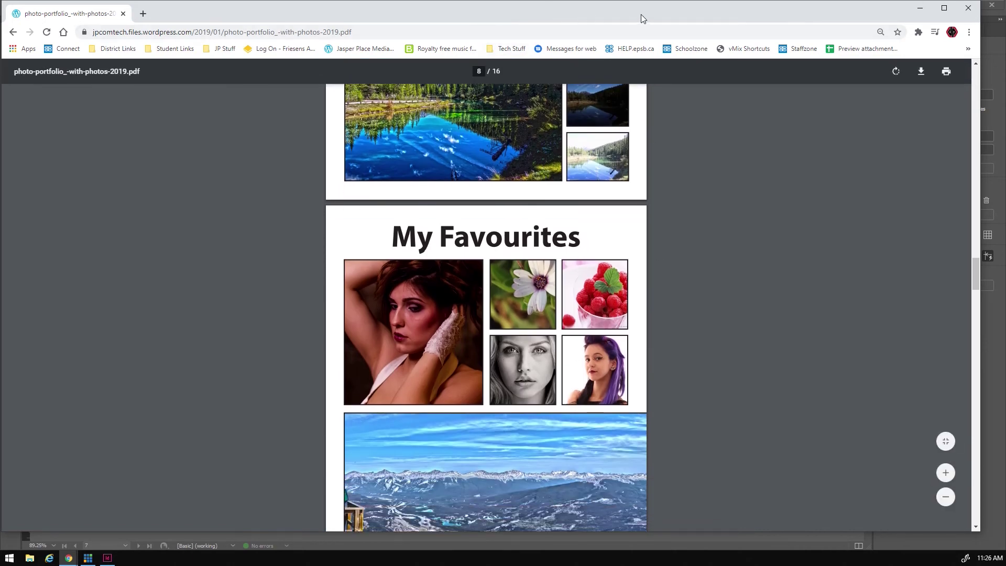
left_click(919, 8)
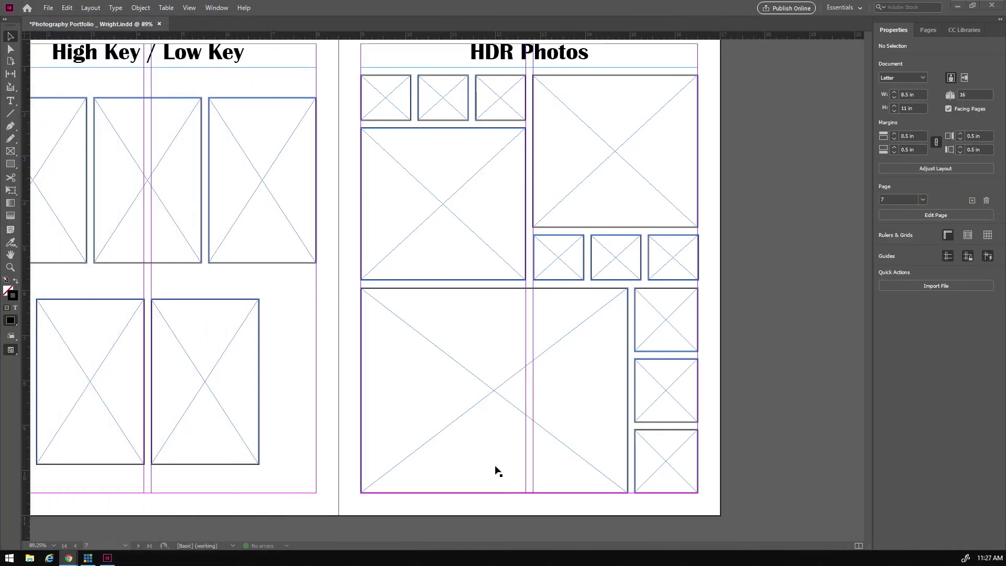
- Go to the blank pages 8–9 spread and paste the Portrait Photos heading
left_click(931, 30)
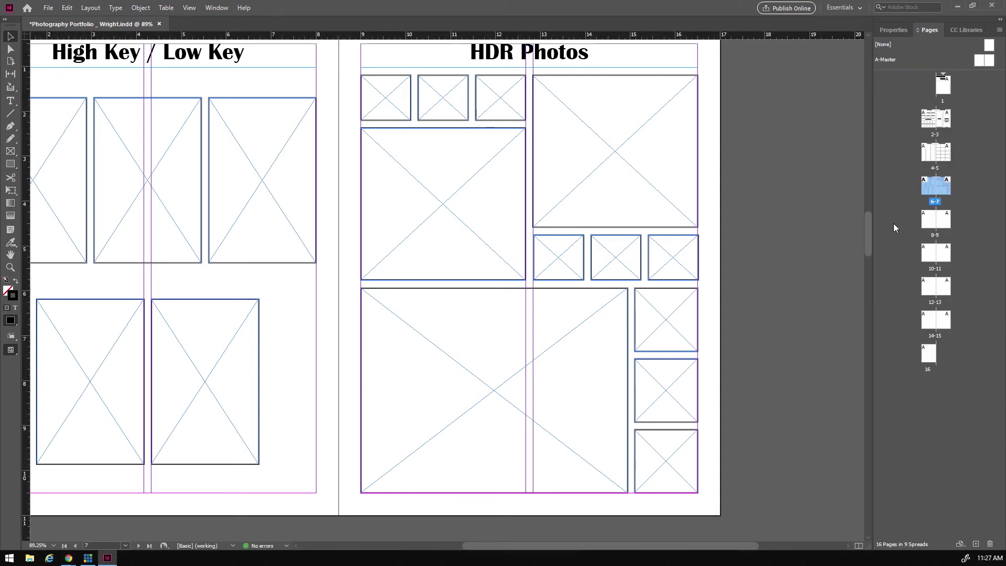
double_click(937, 223)
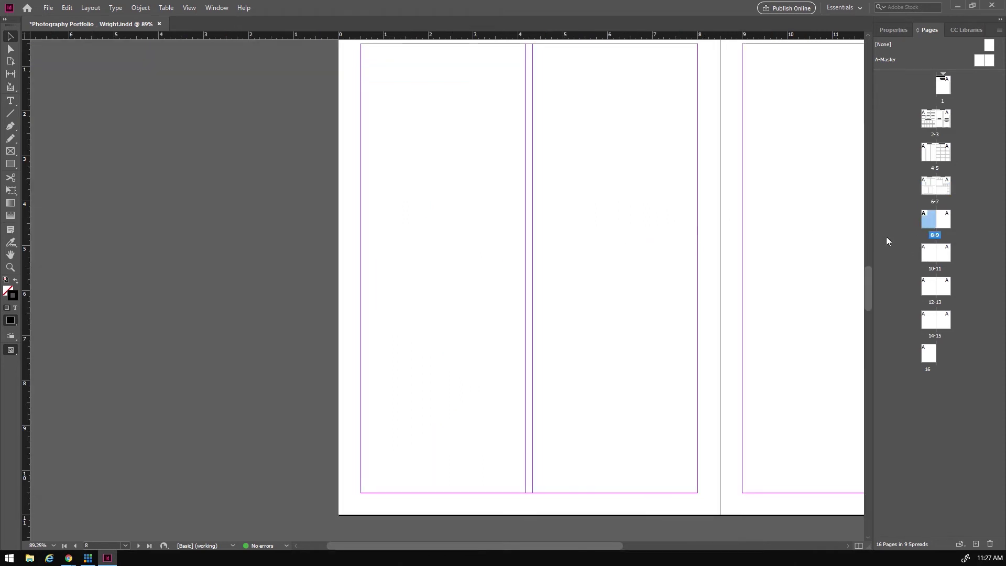
left_click_drag(474, 549, 569, 564)
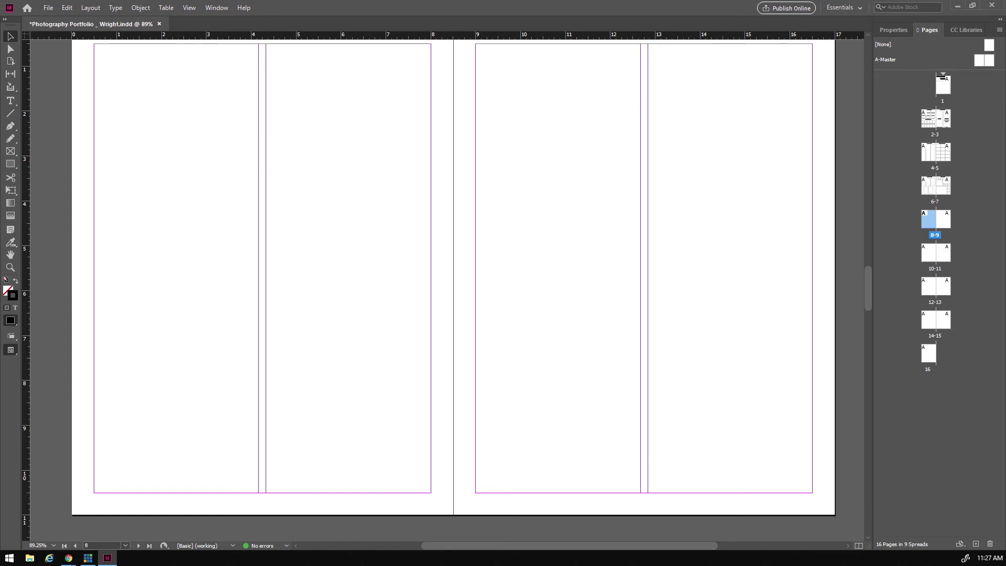
scroll(280, 148, "up", 1)
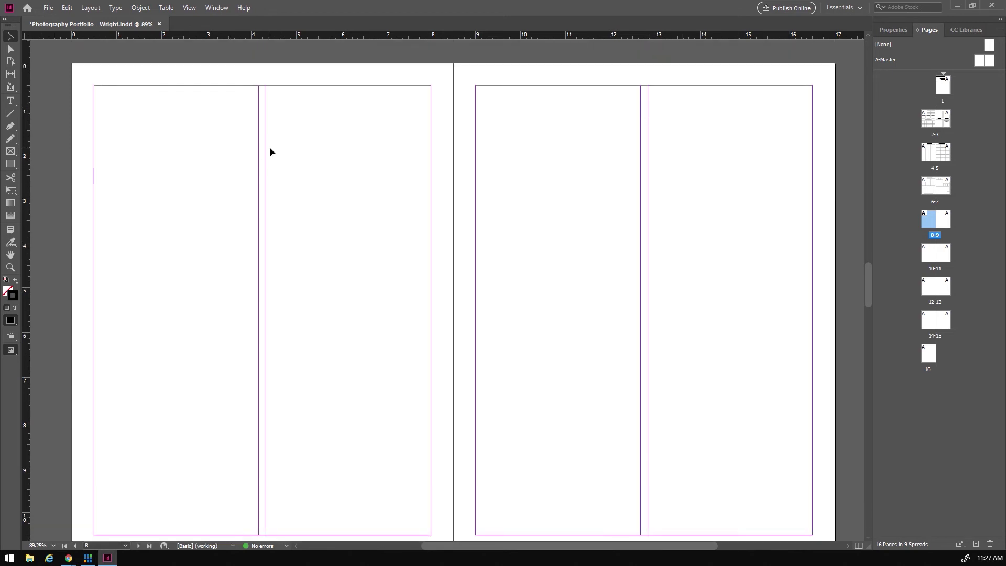
scroll(238, 140, "down", 1)
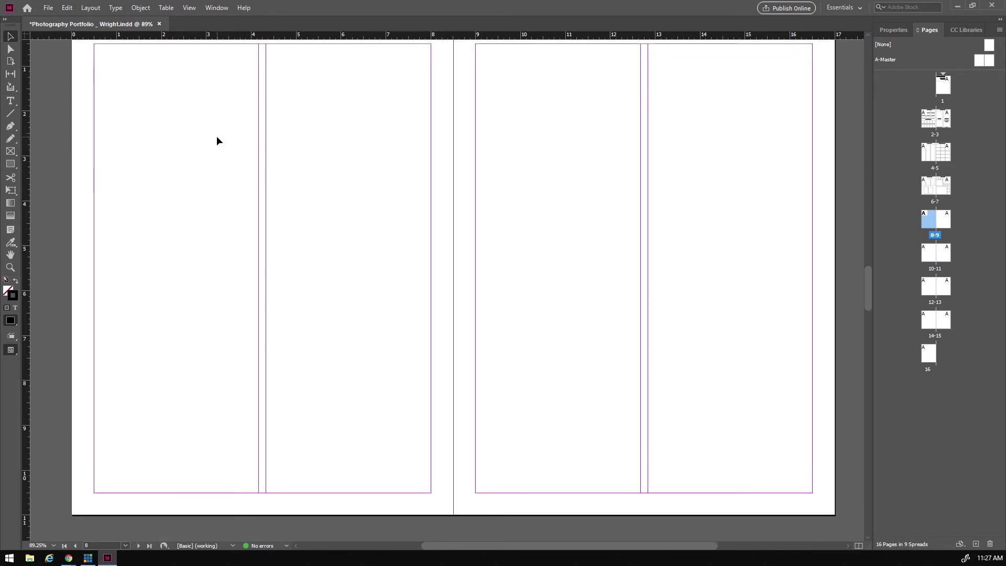
key("ctrl+v")
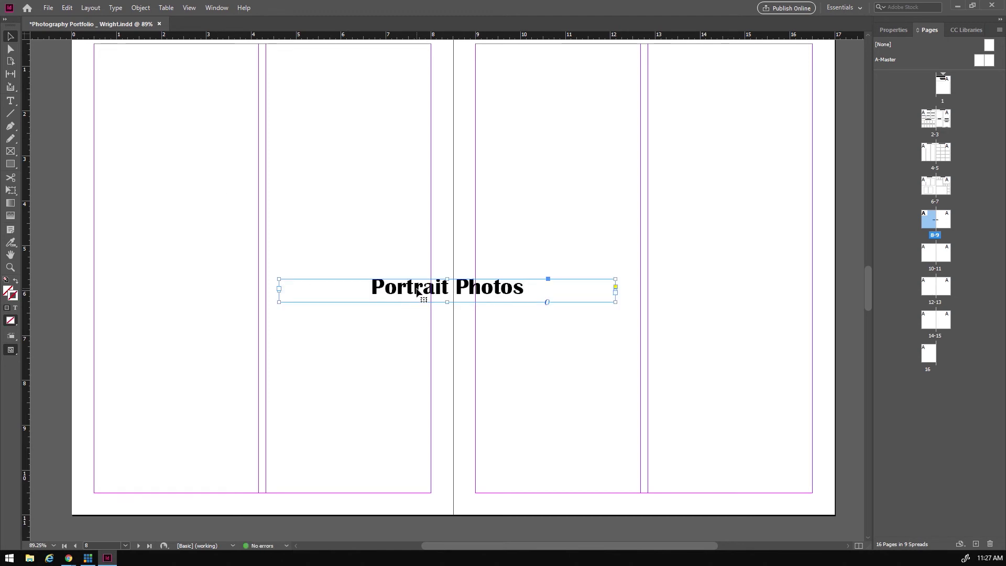
- Move the pasted heading to page 8's top and change its text to 'My Favourites'
left_click_drag(418, 288, 243, 35)
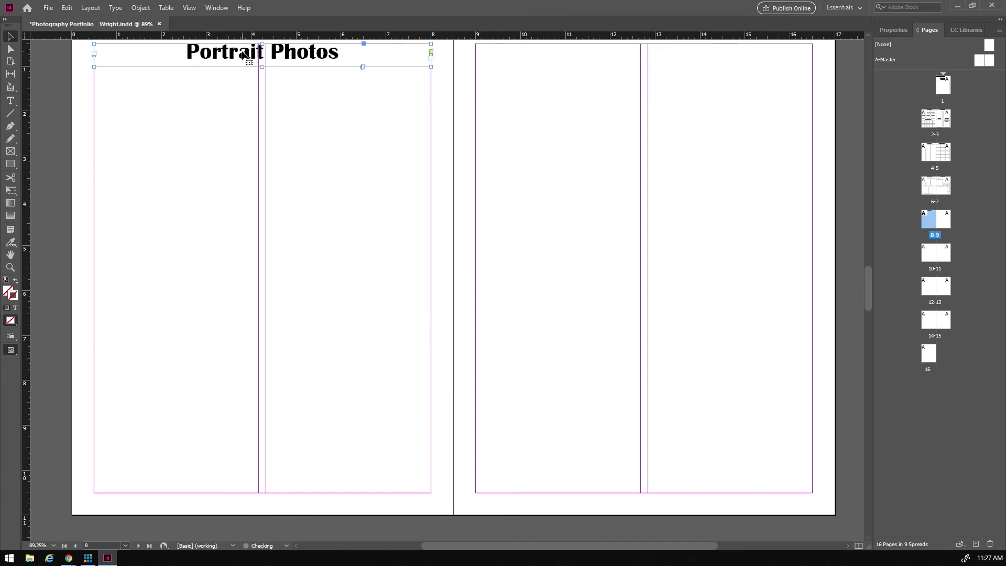
key("t")
left_click_drag(186, 53, 338, 59)
type("My ")
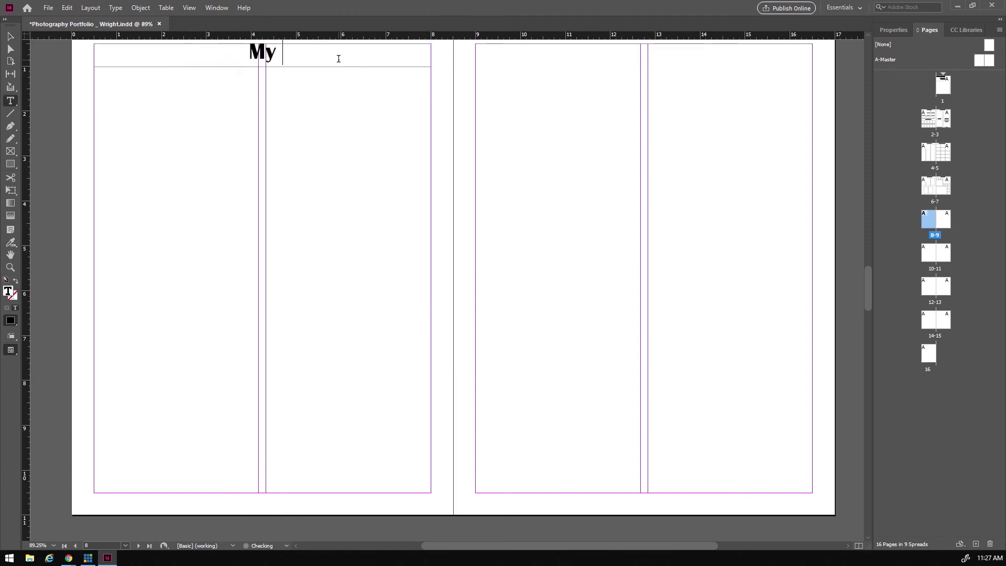
type("Favourites")
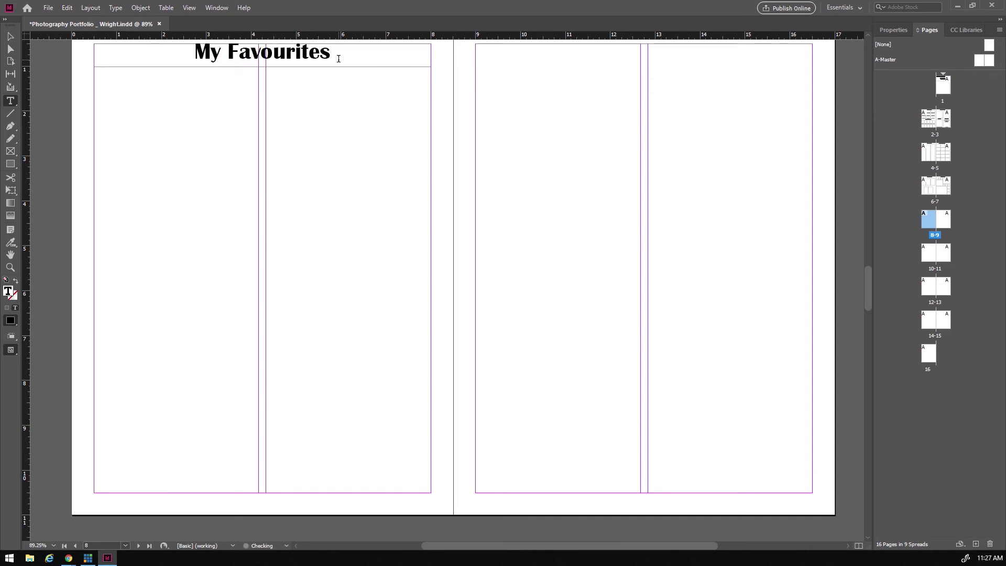
left_click(10, 151)
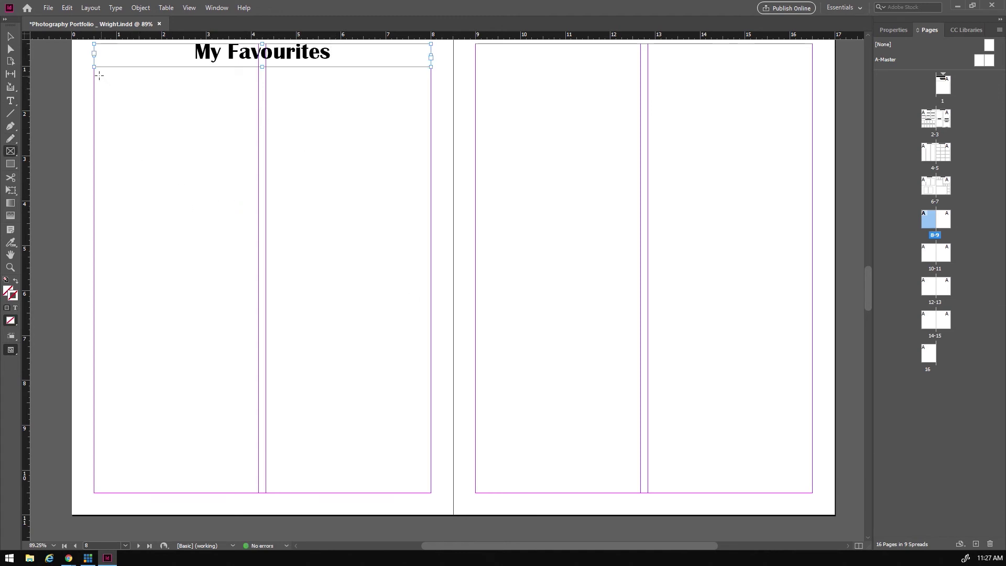
- Draw a large frame in page 8's left column and a 2x2 grid of frames beside it
left_click_drag(94, 74, 259, 258)
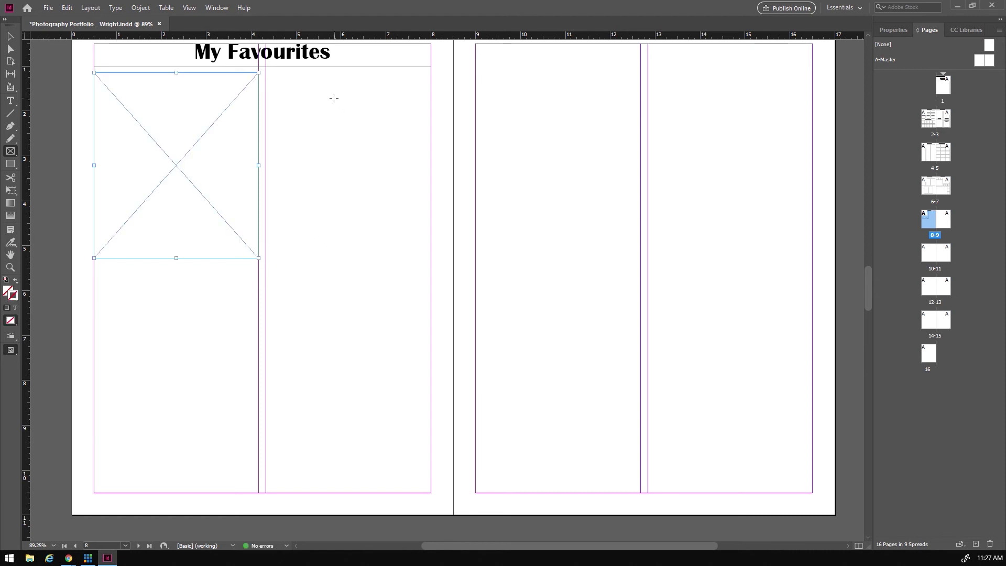
left_click_drag(266, 74, 430, 264)
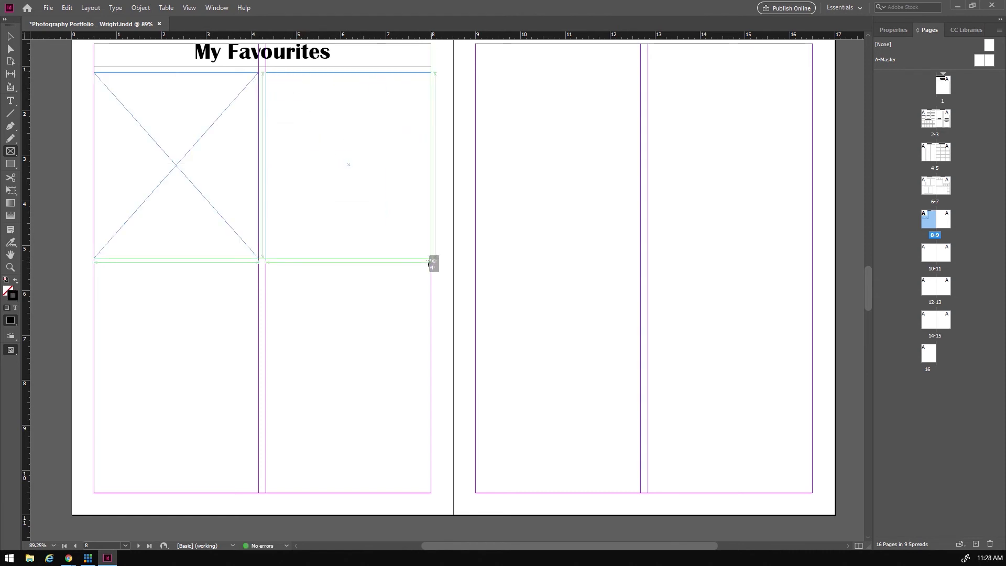
key("Right")
key("Up")
left_click_drag(429, 263, 431, 263)
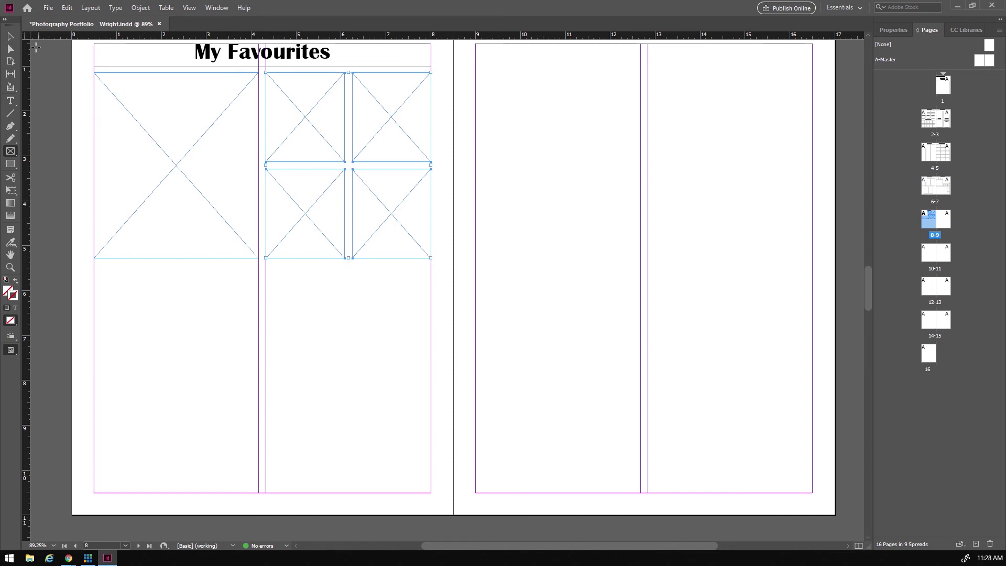
- Give all five page 8 frames a 2 pt border
left_click(9, 38)
left_click_drag(84, 105, 426, 238)
left_click(895, 30)
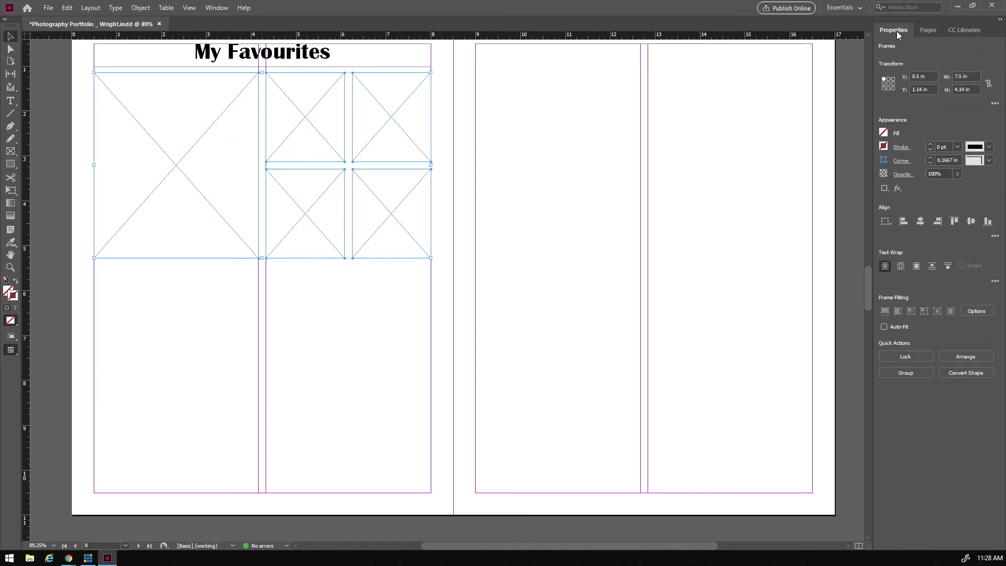
left_click(930, 144)
left_click(930, 144)
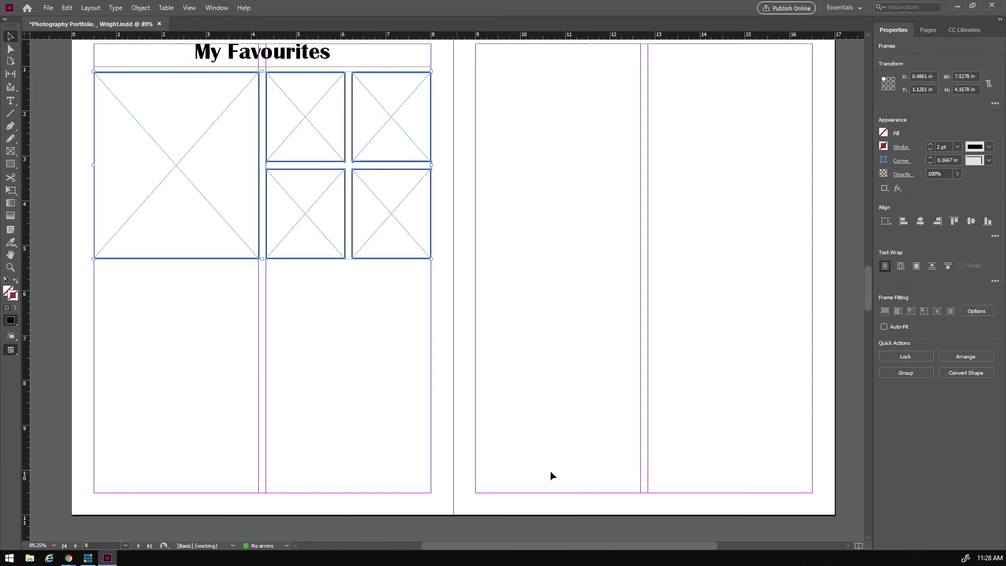
key("f")
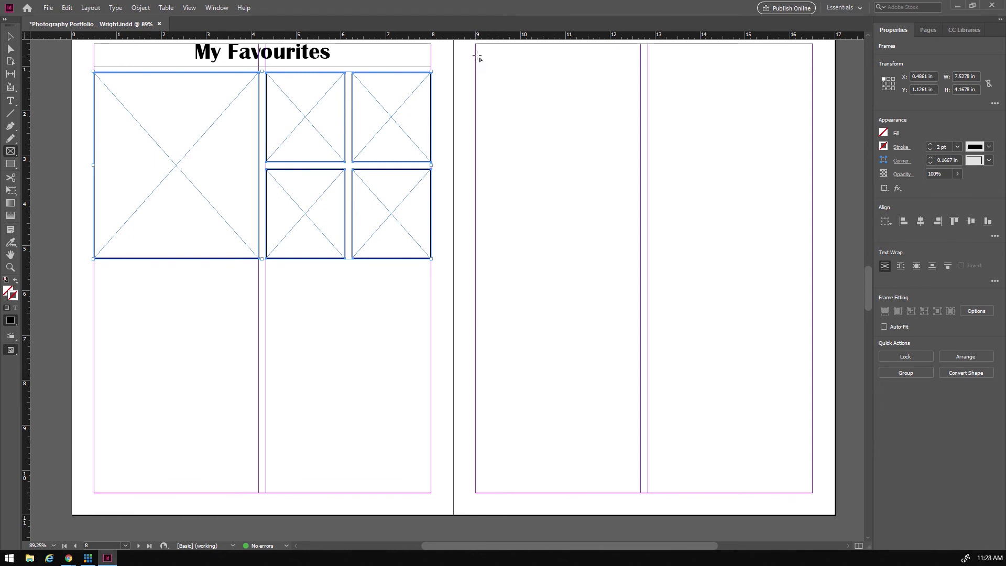
- Draw two side-by-side frames across page 9's top with 2 pt borders
left_click_drag(477, 53, 811, 266)
key("Right")
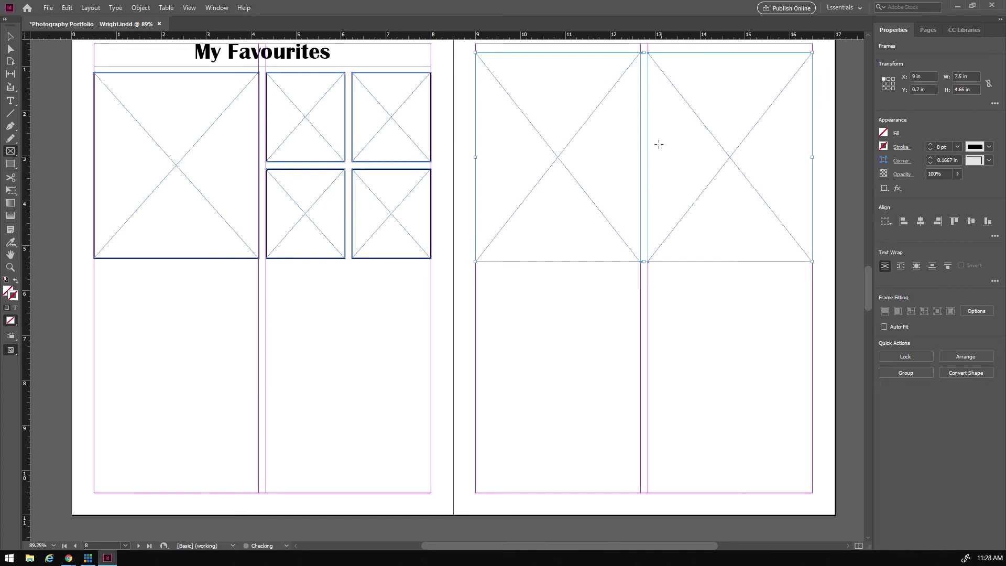
left_click(930, 144)
left_click(930, 145)
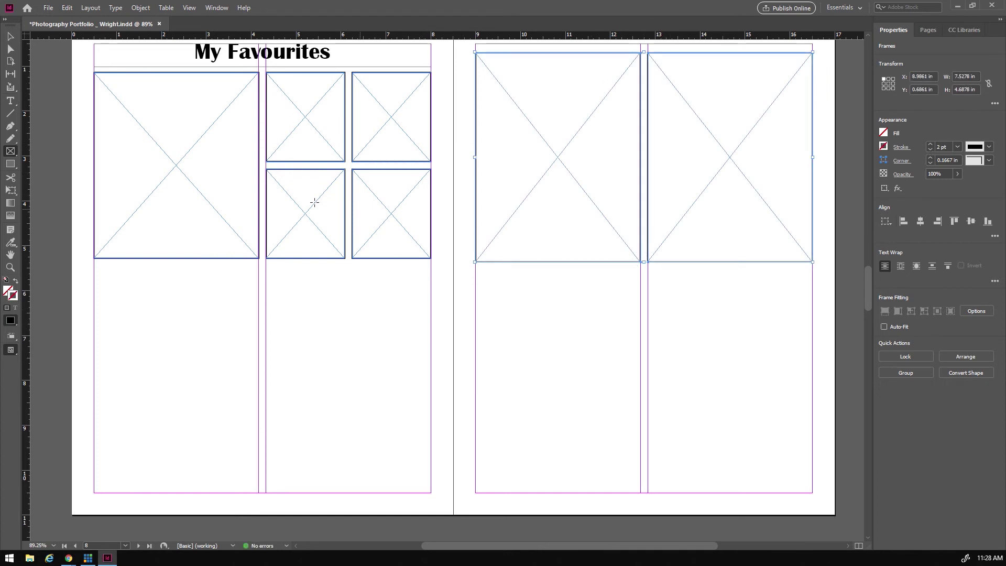
- Nudge both page 9 frames vertically into their final position
key("v")
left_click(567, 283)
left_click_drag(459, 154, 828, 212)
key("Up")
key("Up")
key("Up")
key("Up")
key("Down")
key("Down")
key("Down")
key("Down")
key("Down")
key("Down")
key("Down")
key("Down")
key("Down")
key("Down")
key("Down")
key("Down")
key("Down")
key("Down")
key("Down")
key("Down")
key("Down")
key("Down")
key("Down")
key("Down")
key("Up")
key("Up")
key("Up")
key("Up")
key("Up")
key("Up")
key("Up")
key("Up")
key("Up")
key("Up")
key("Up")
key("Up")
key("Up")
key("Up")
key("Up")
key("Up")
key("Up")
key("Up")
key("Up")
key("Up")
key("Up")
key("Up")
key("Up")
key("Up")
key("Up")
key("Up")
key("Up")
key("Up")
key("Up")
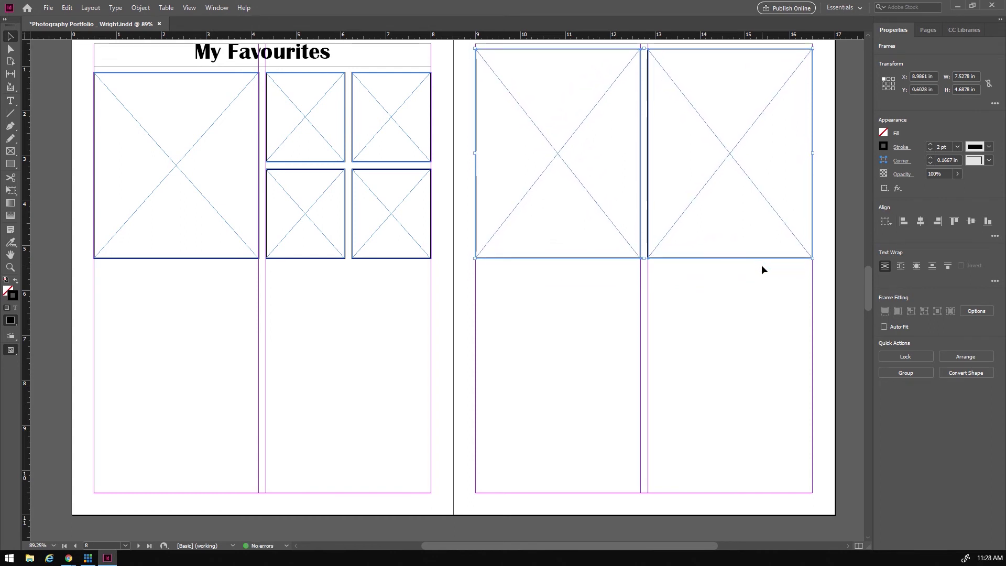
left_click(456, 360)
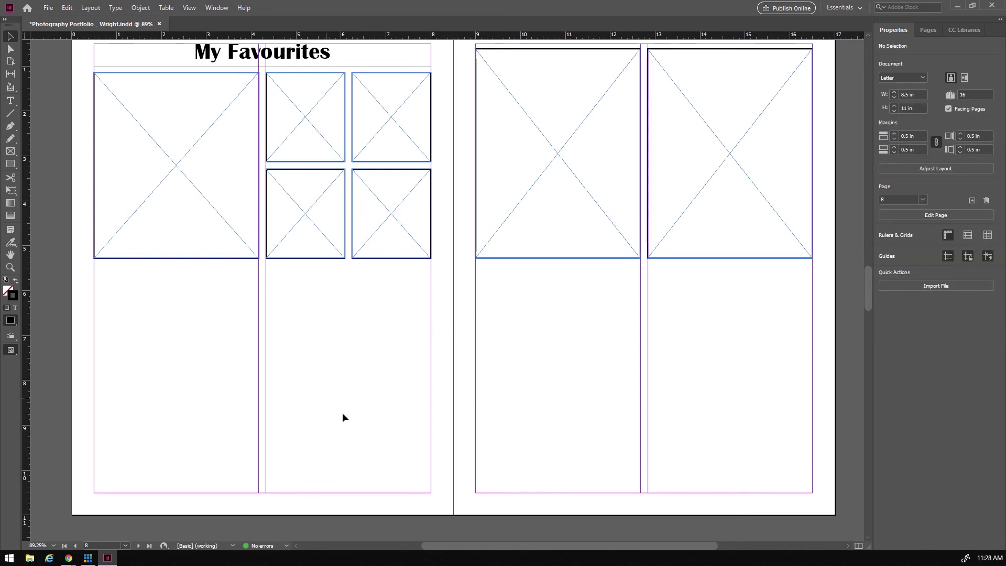
key("f")
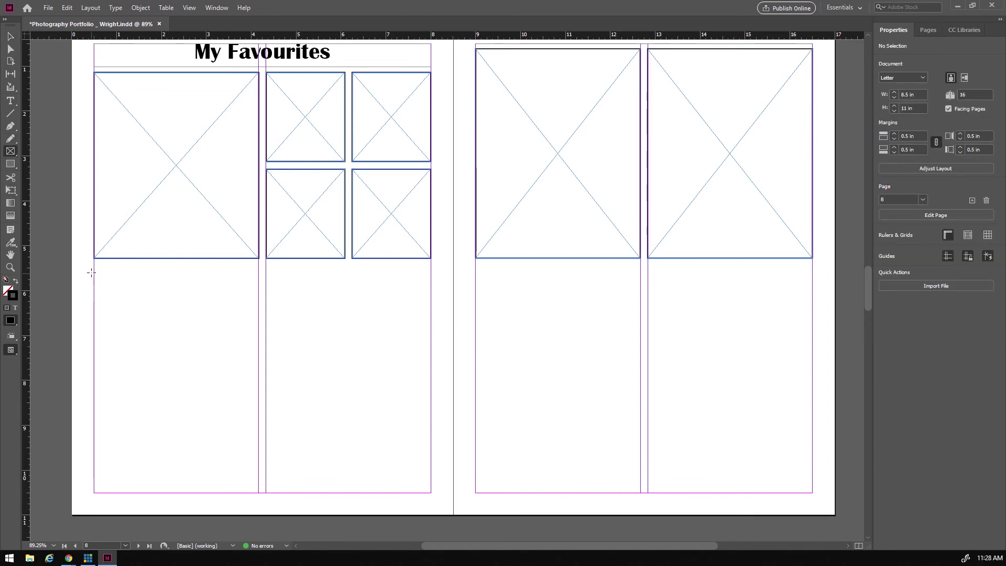
- Draw a wide 2 pt-bordered frame spanning the bottom half of pages 8–9
left_click_drag(94, 264, 812, 492)
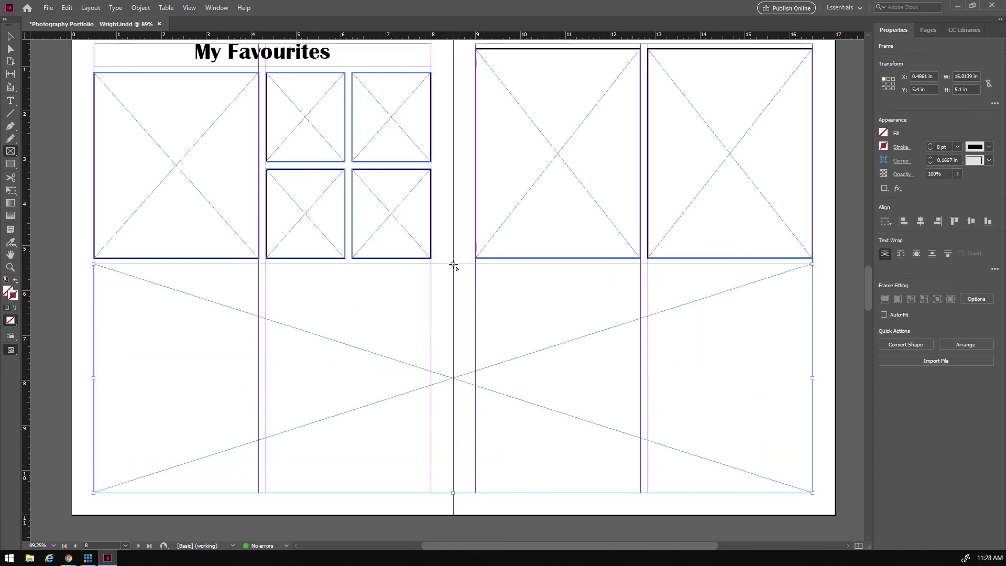
key("v")
left_click_drag(452, 263, 455, 268)
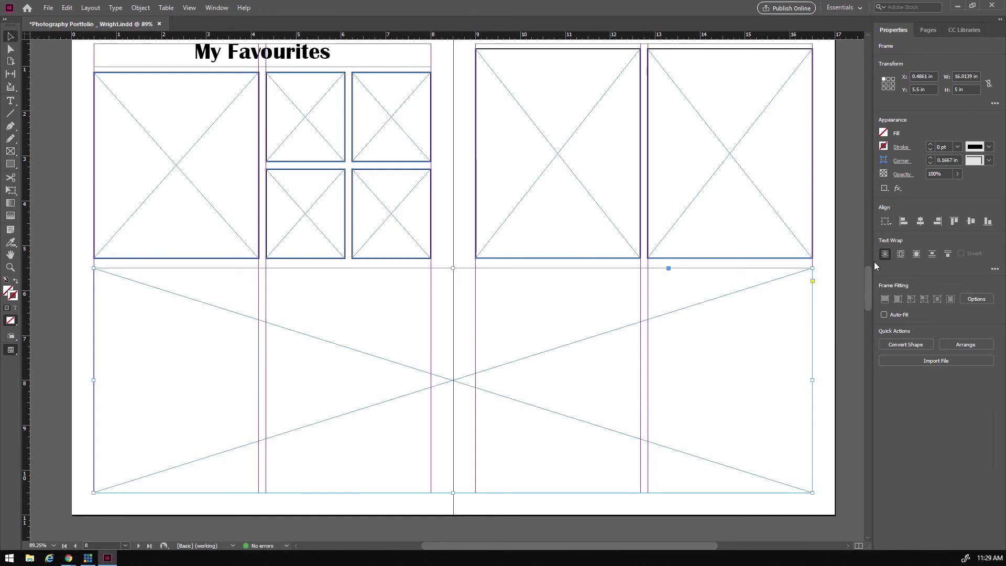
left_click(930, 144)
left_click(930, 144)
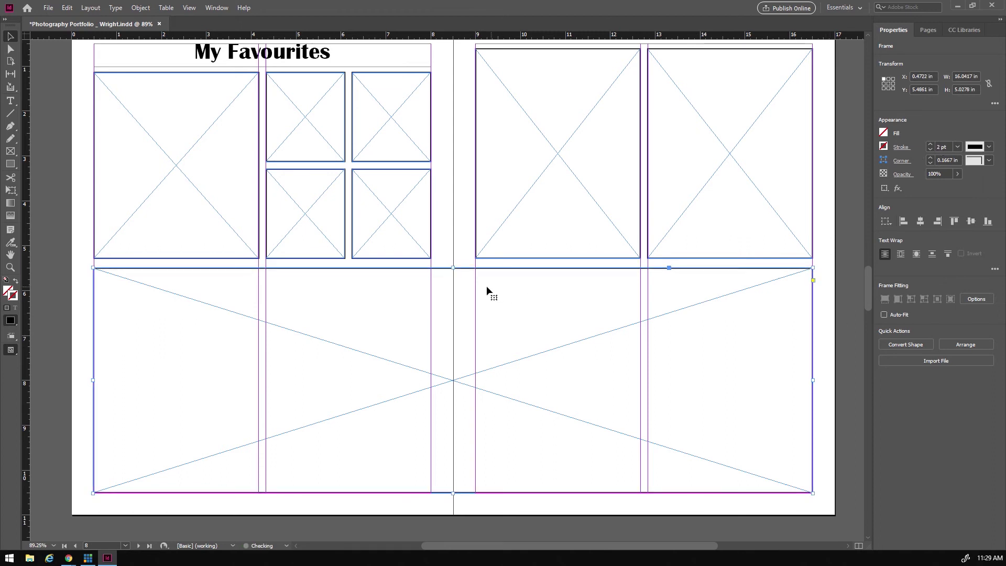
left_click(826, 346)
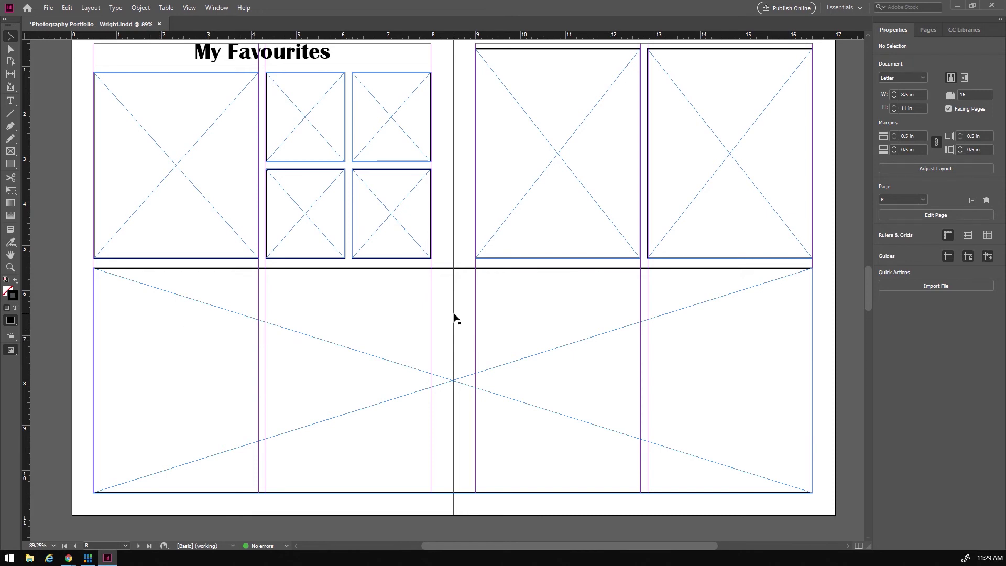
scroll(487, 320, "down", 2)
scroll(487, 318, "down", 3)
scroll(487, 313, "up", 6)
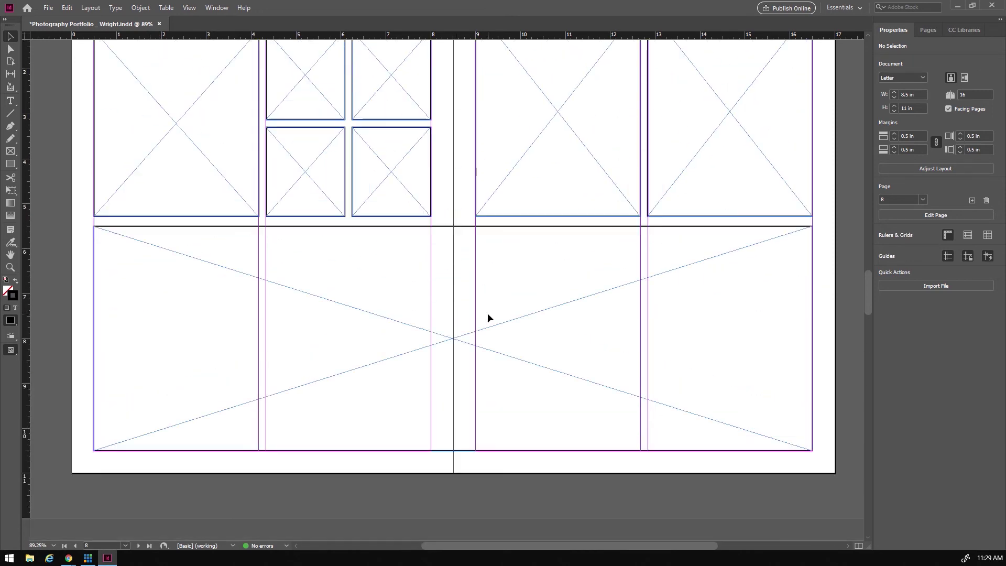
- Go to the blank pages 10–11 spread and check the reference PDF's Typography Faces page
left_click(930, 30)
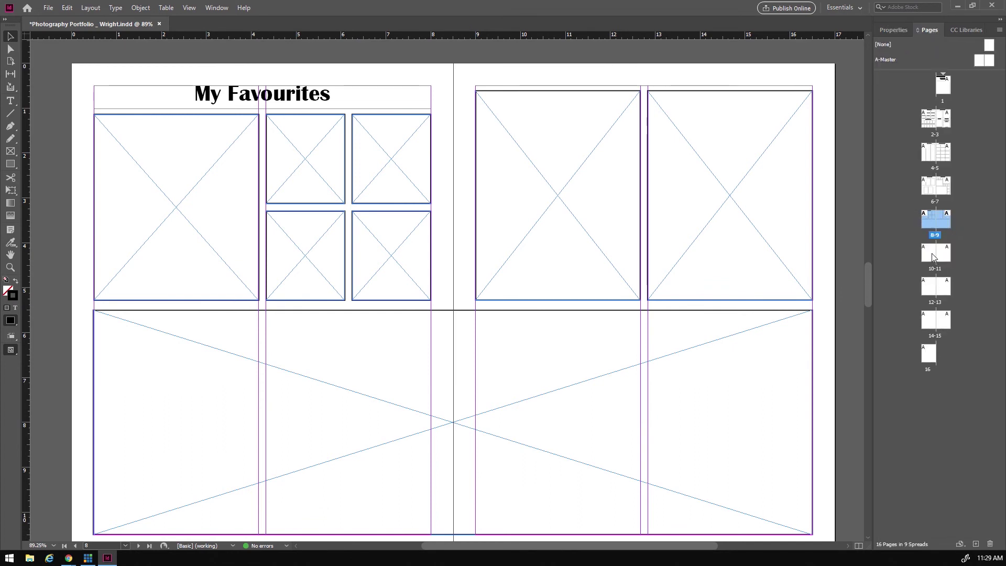
double_click(928, 251)
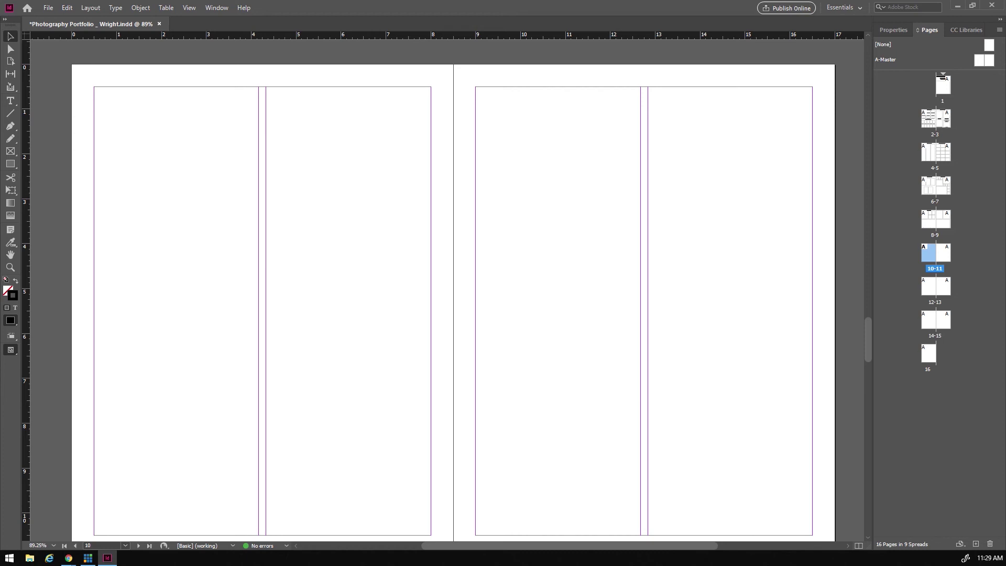
key("alt+Tab")
left_click_drag(348, 17, 425, 26)
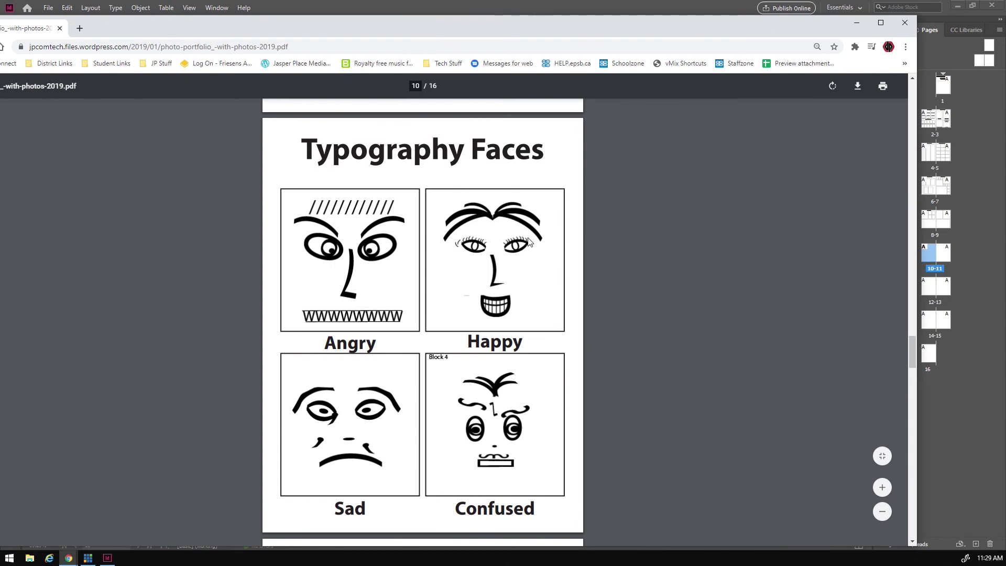
scroll(570, 264, "down", 8)
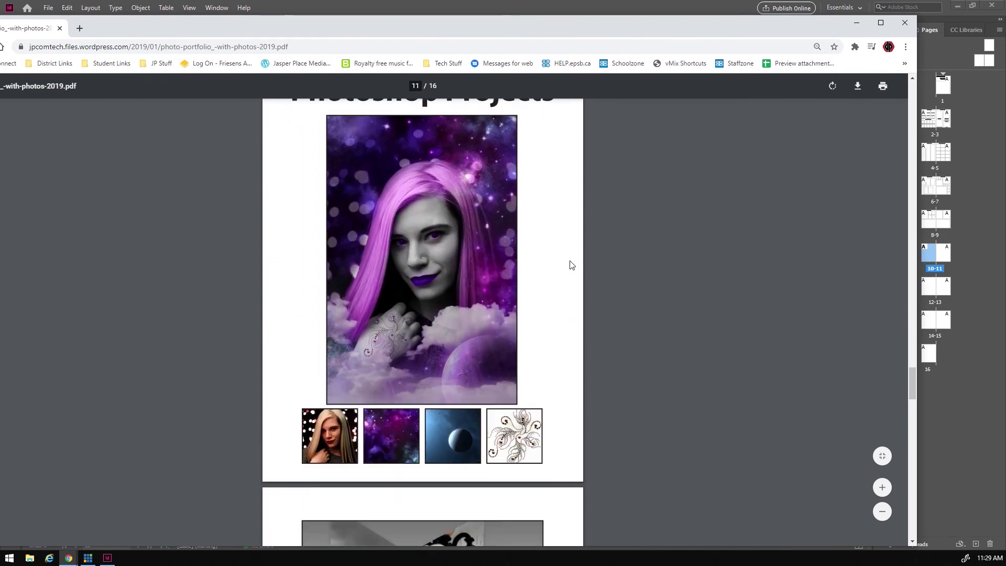
scroll(571, 265, "up", 1)
left_click_drag(543, 27, 10, 20)
key("alt+Tab")
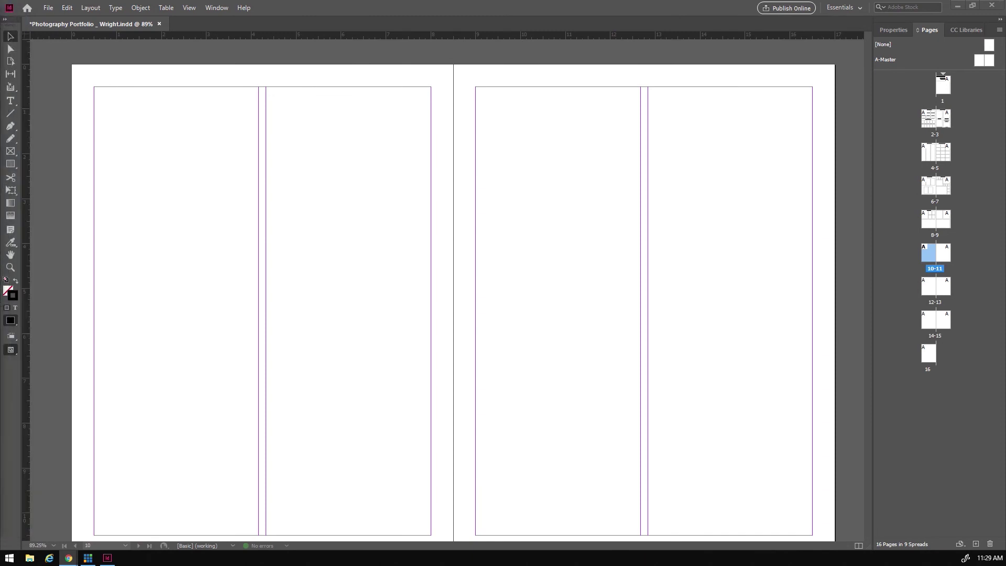
- Paste the copied heading at the top of page 10 and retype it 'Typography Faces'
scroll(344, 309, "up", 2)
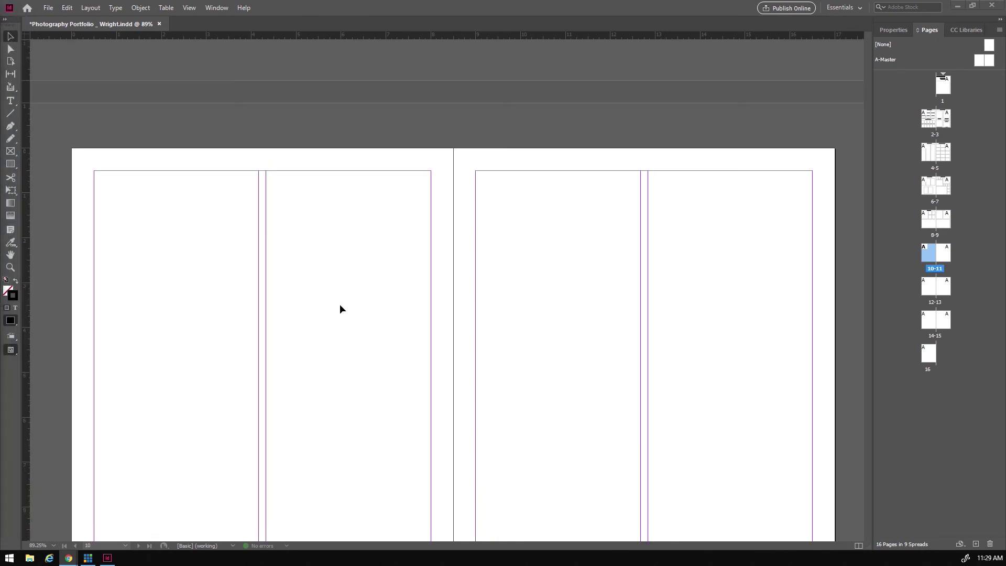
key("ctrl+v")
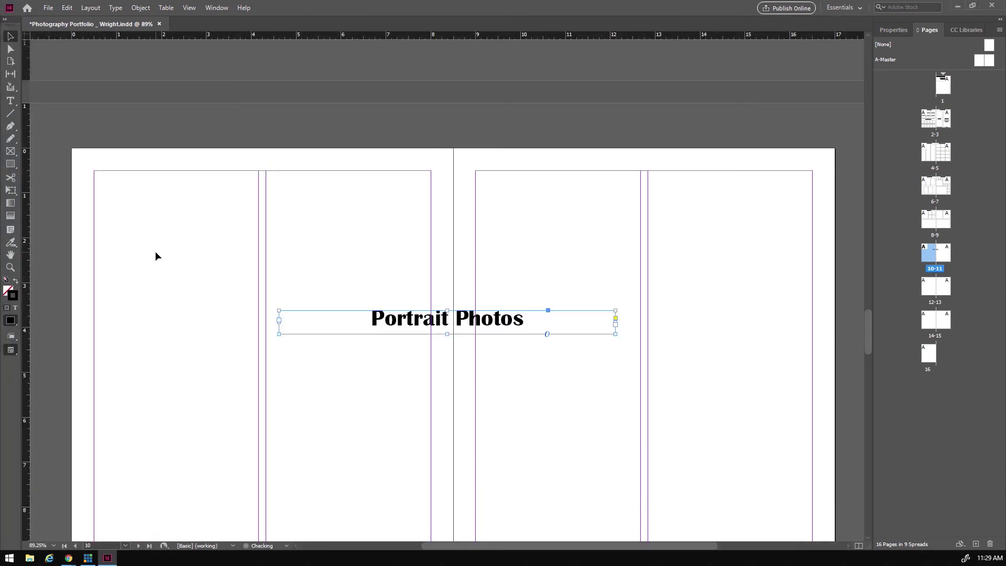
left_click_drag(443, 319, 258, 184)
double_click(251, 181)
left_click_drag(187, 178, 345, 177)
key("BackSpace")
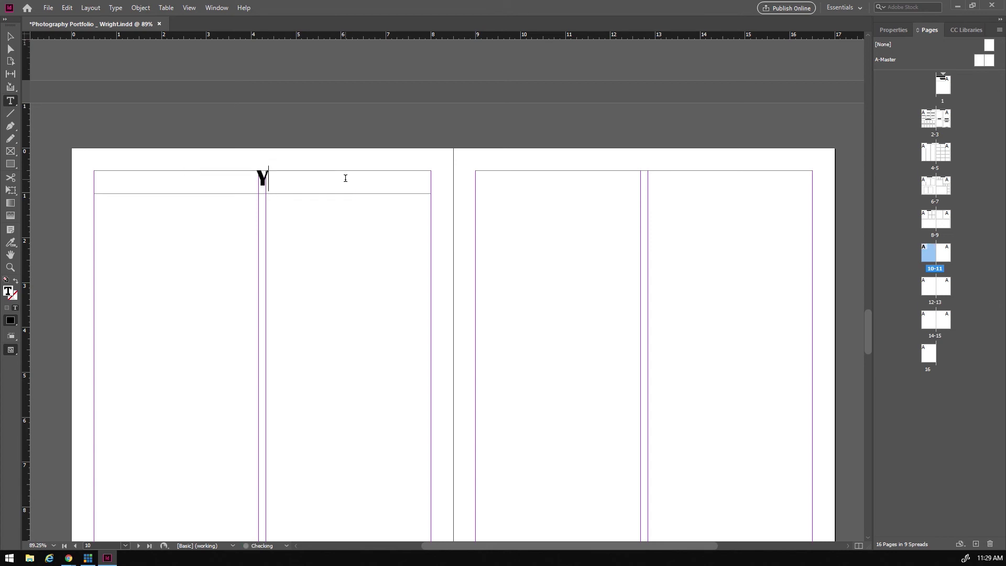
type("Typo")
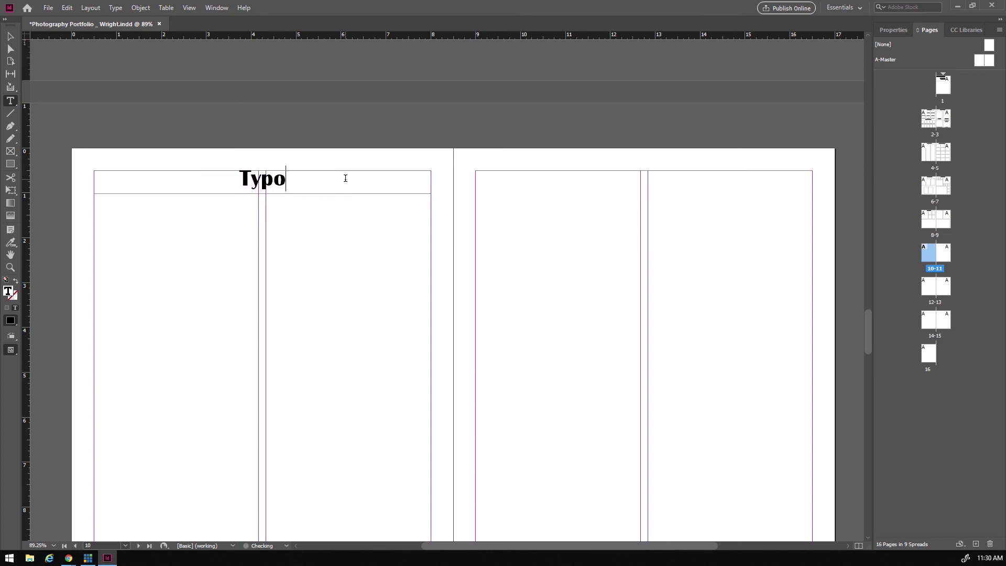
type("graphy ")
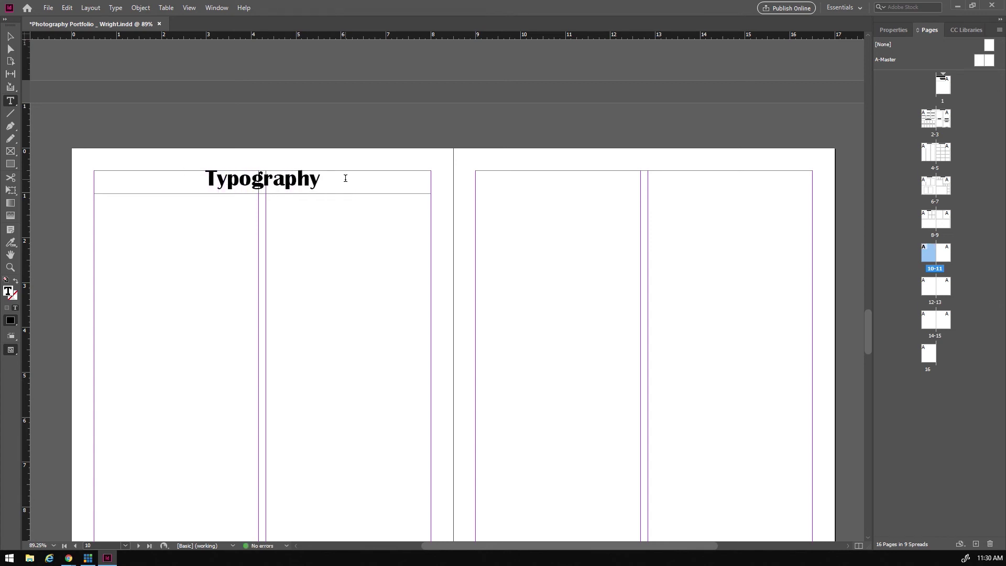
type("Faces")
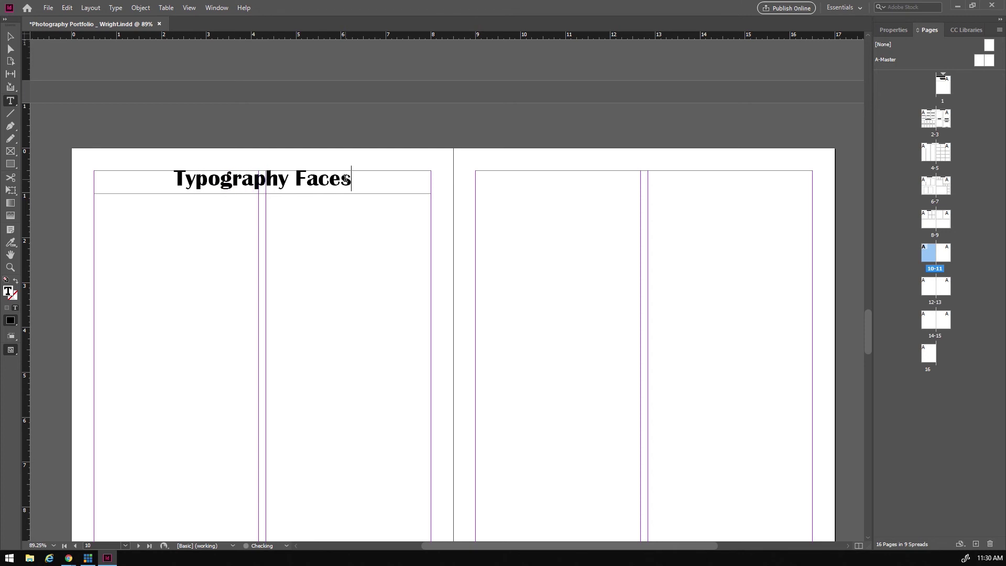
scroll(367, 235, "down", 2)
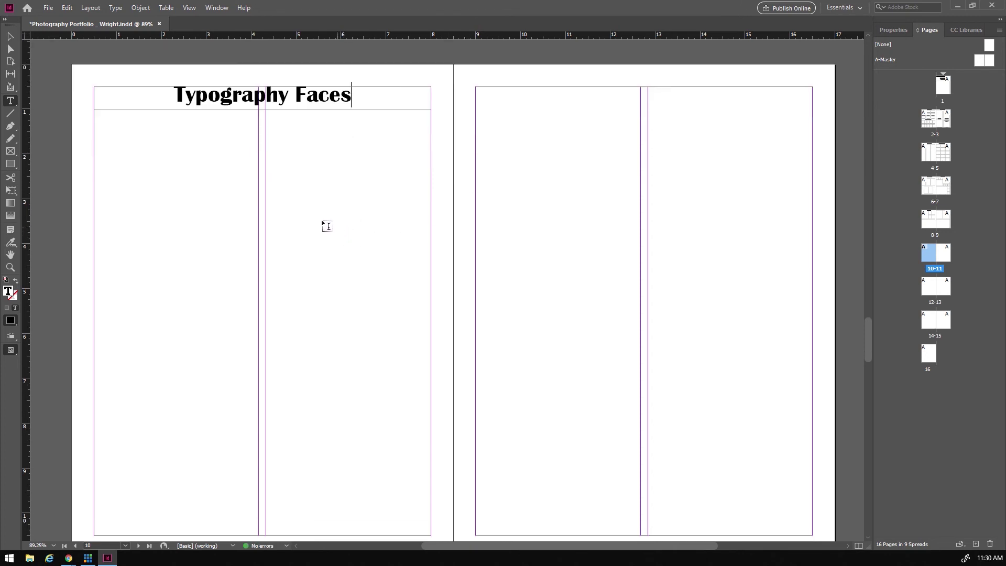
left_click(10, 151)
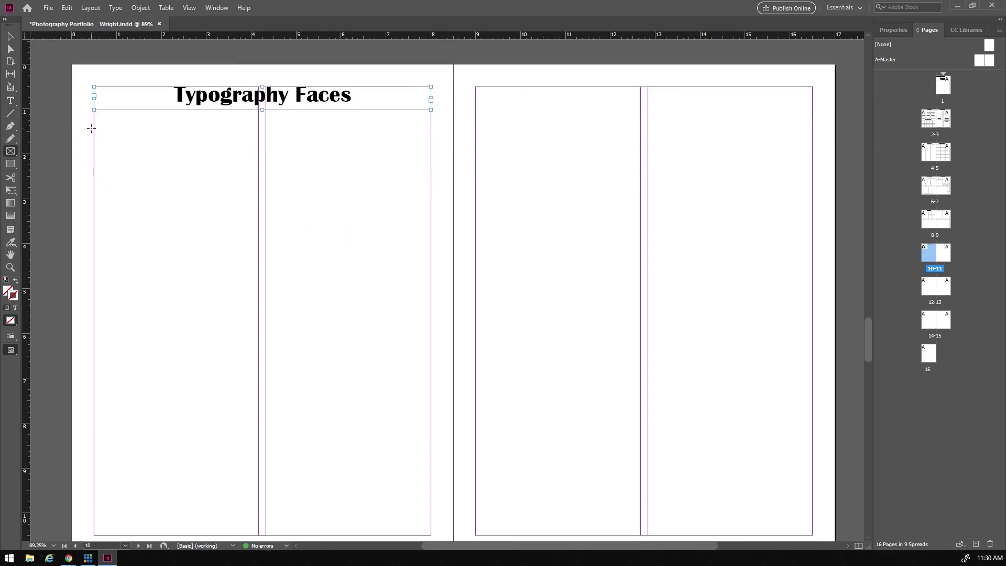
- Draw a two-by-two grid of placeholder frames below the page 10 heading with a wider row gap
left_click_drag(95, 124, 429, 521)
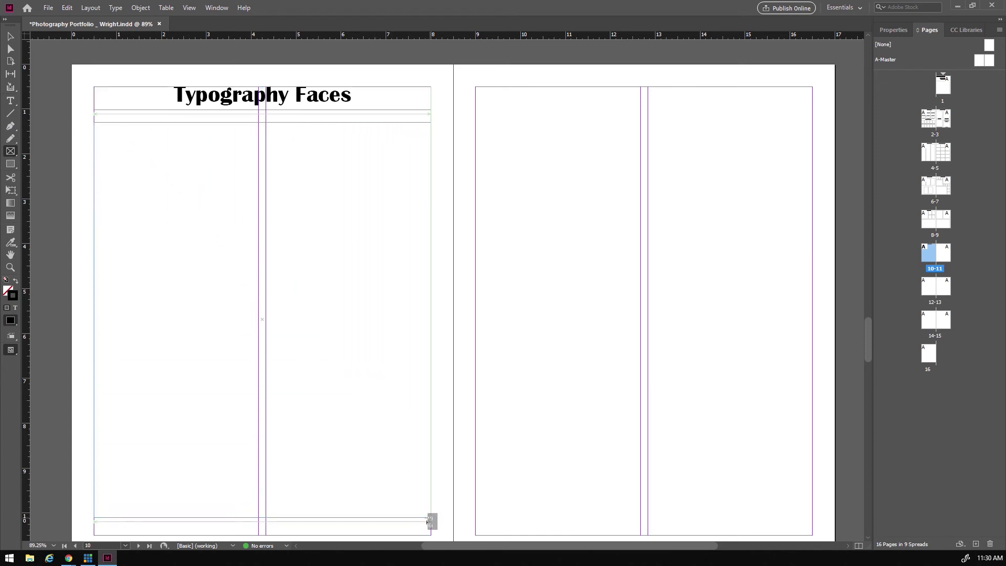
key("Right")
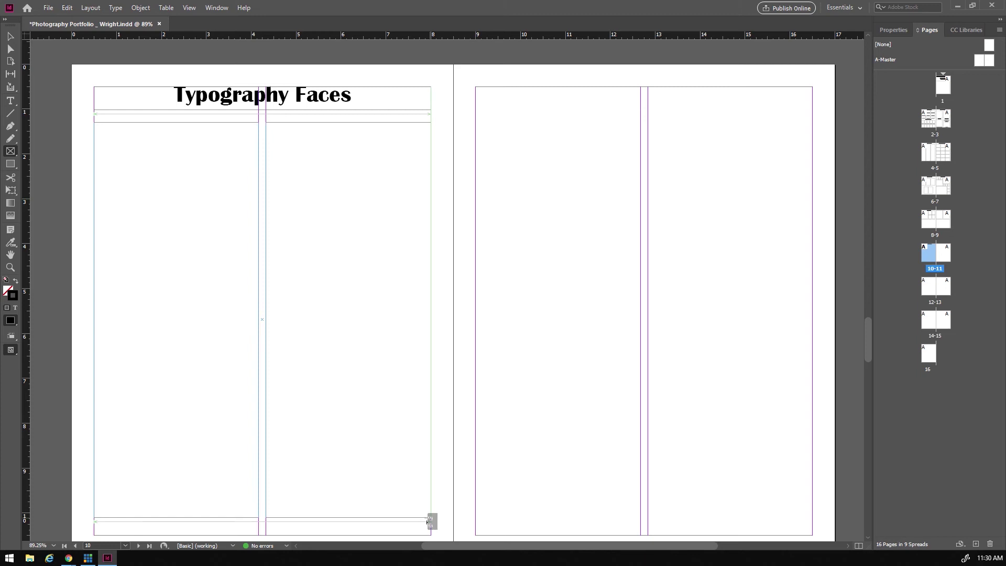
key("Up")
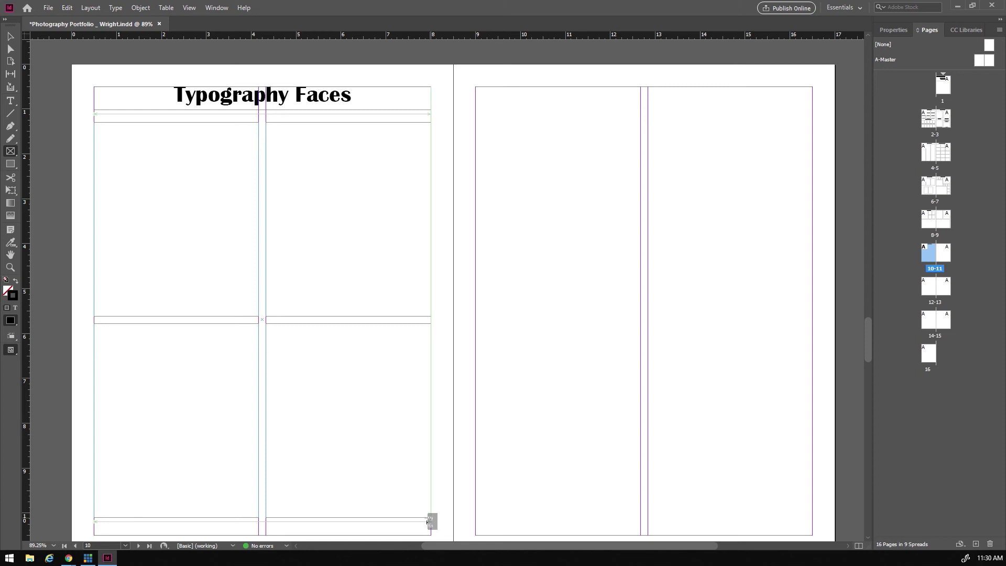
key("ctrl+Up")
key("ctrl+Up")
key("ctrl+Up")
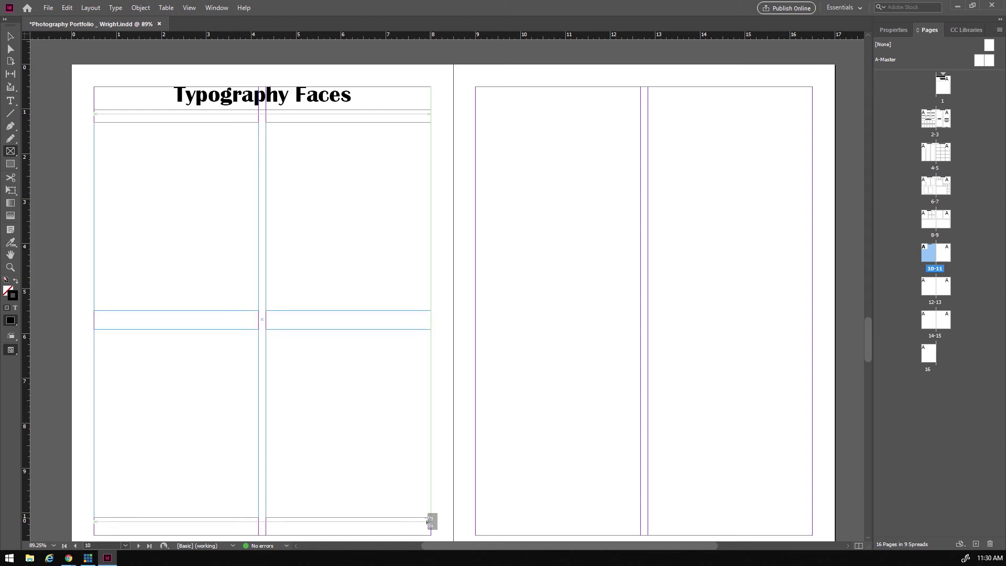
key("ctrl+Up")
key("ctrl+Up")
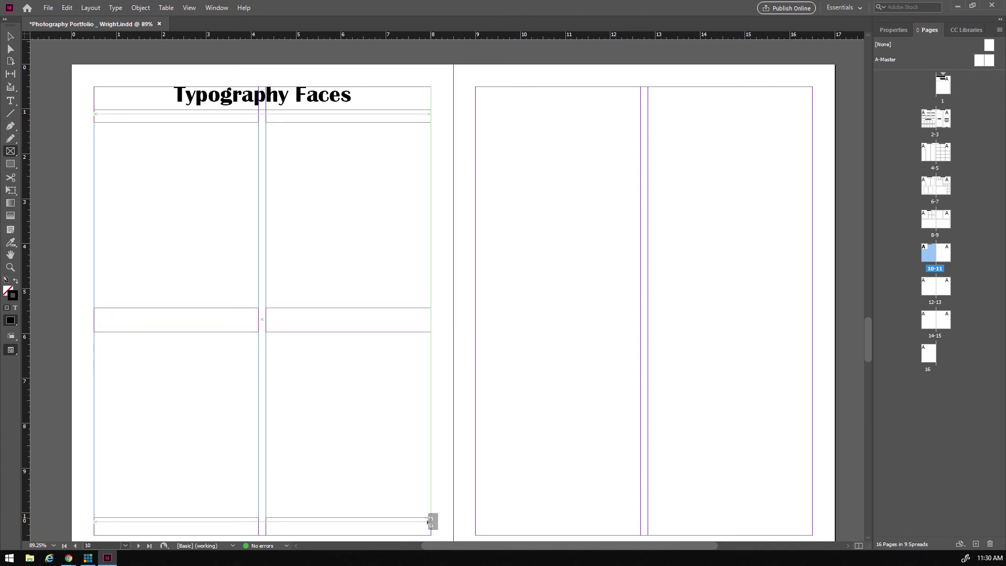
left_click_drag(427, 519, 430, 518)
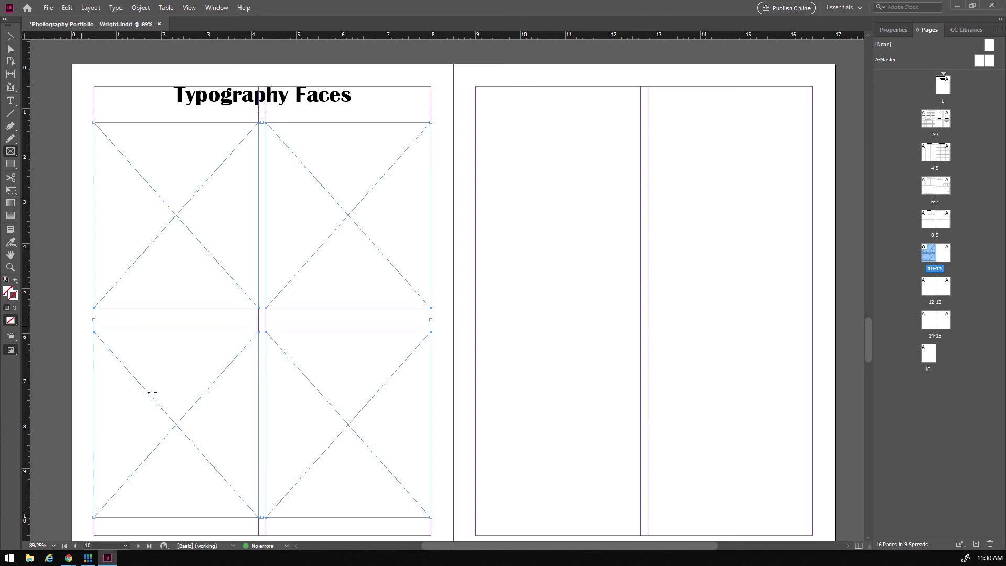
- Give the four placeholder frames a 2 pt stroke and deselect them
left_click(892, 30)
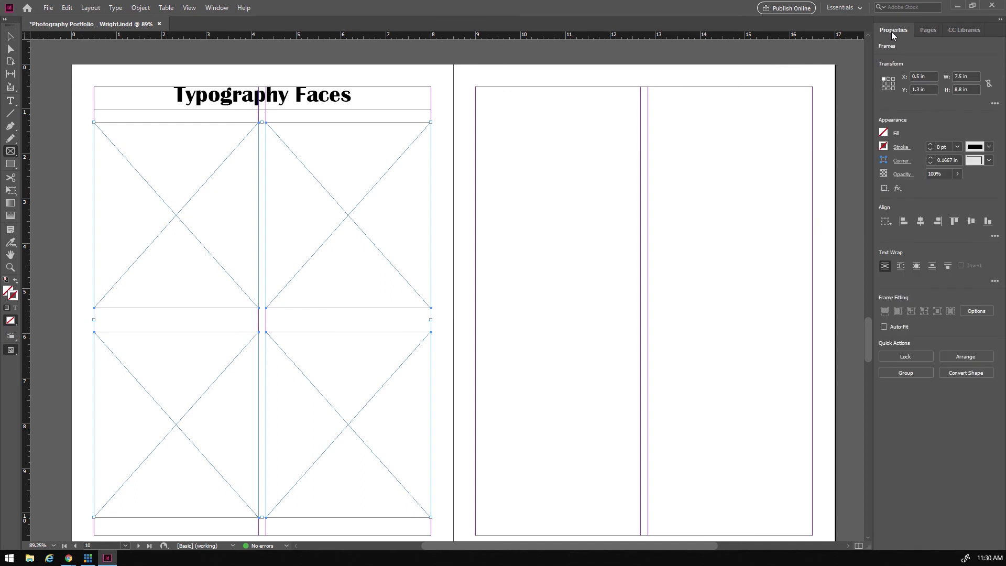
left_click(930, 145)
left_click(931, 145)
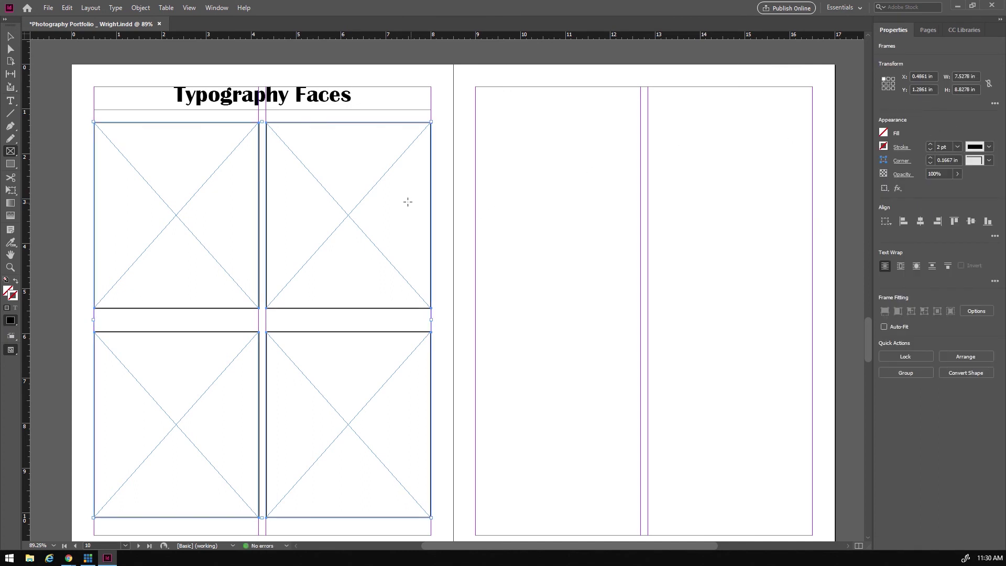
left_click(10, 36)
left_click(84, 306)
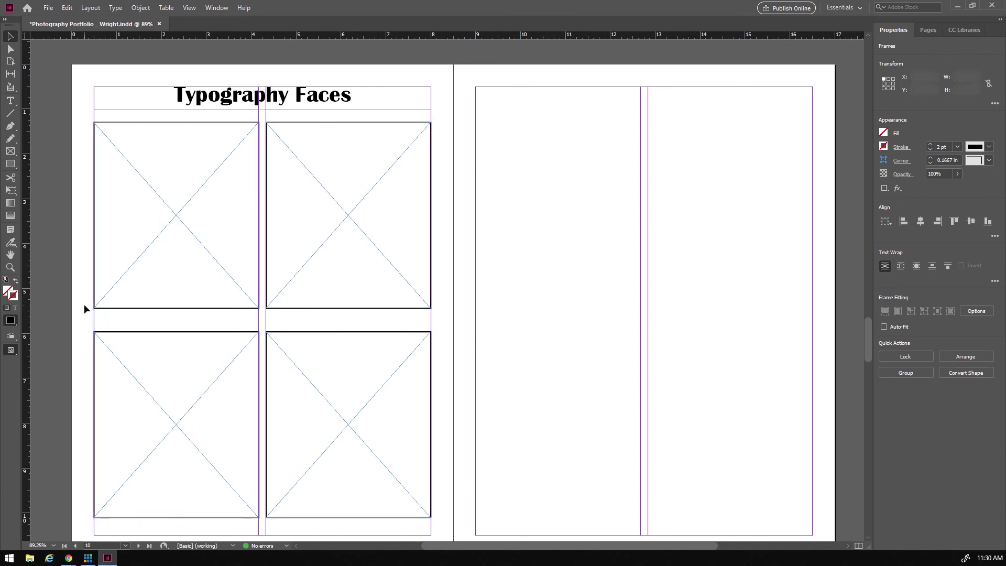
scroll(283, 416, "down", 1)
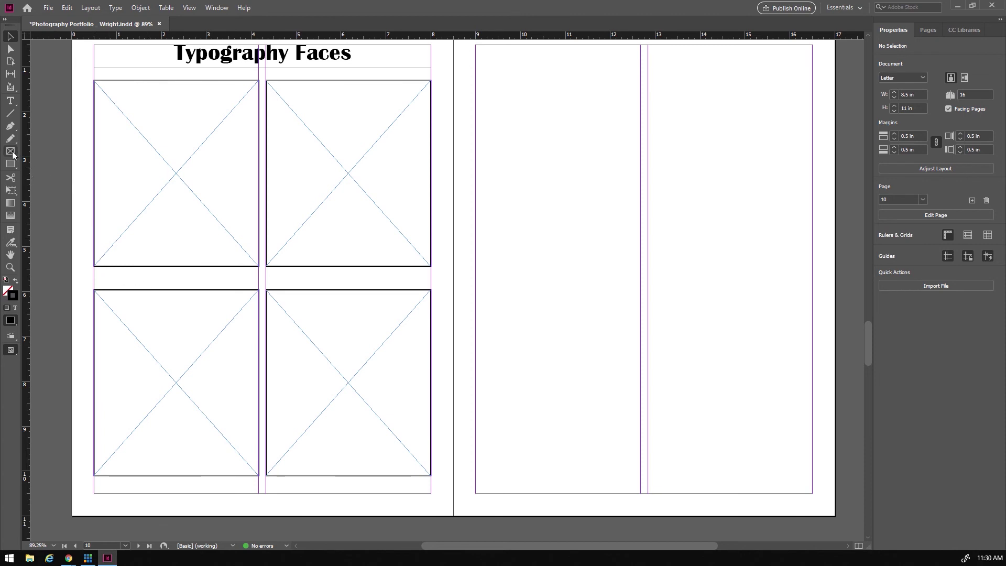
left_click(10, 101)
- Add a centred 'Happy' caption frame beneath the top-left placeholder frame
left_click_drag(101, 270, 250, 286)
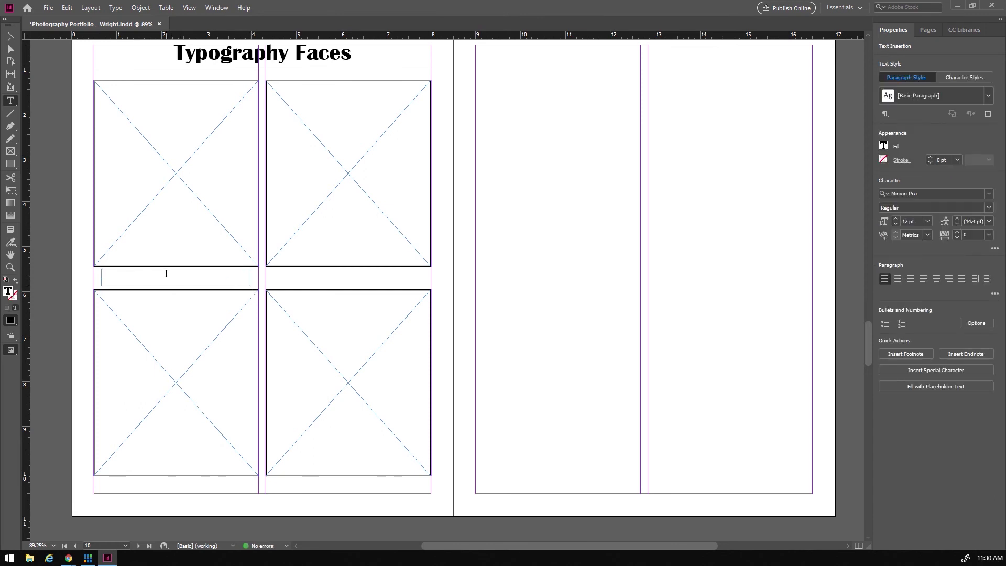
type("Happy")
key("ctrl+a")
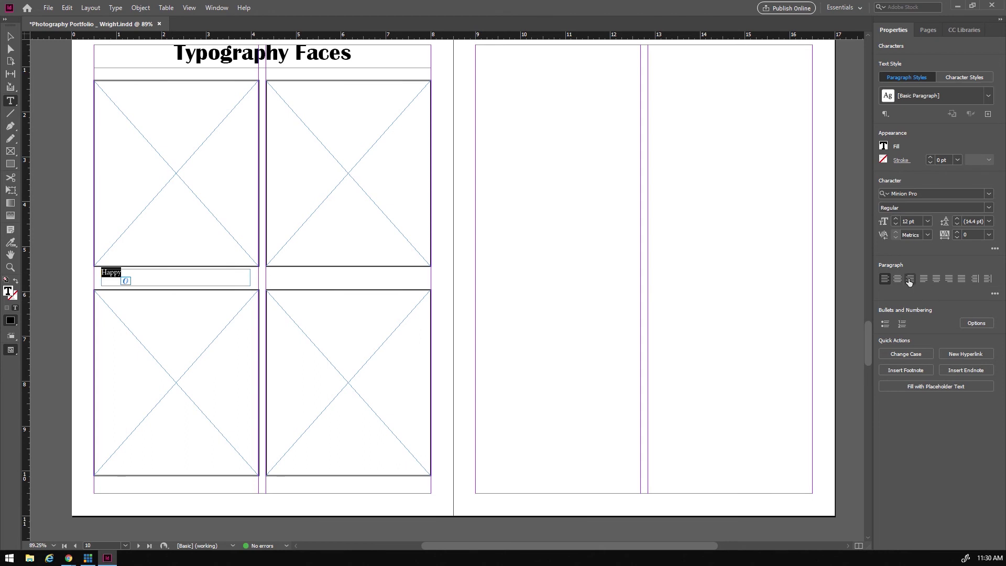
left_click(898, 278)
- Set the Happy caption to Britannic Bold at 29 pt
left_click(933, 194)
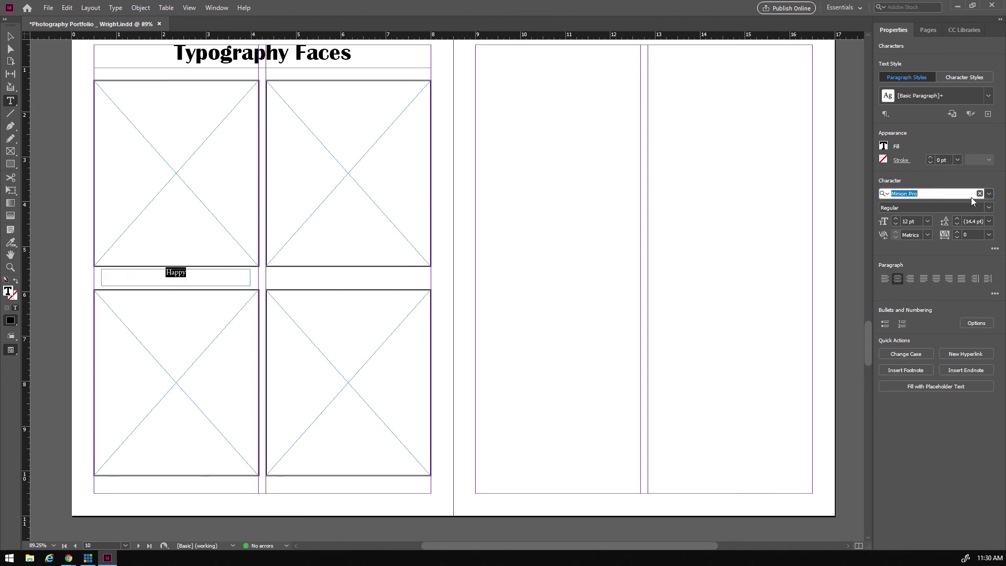
type("b")
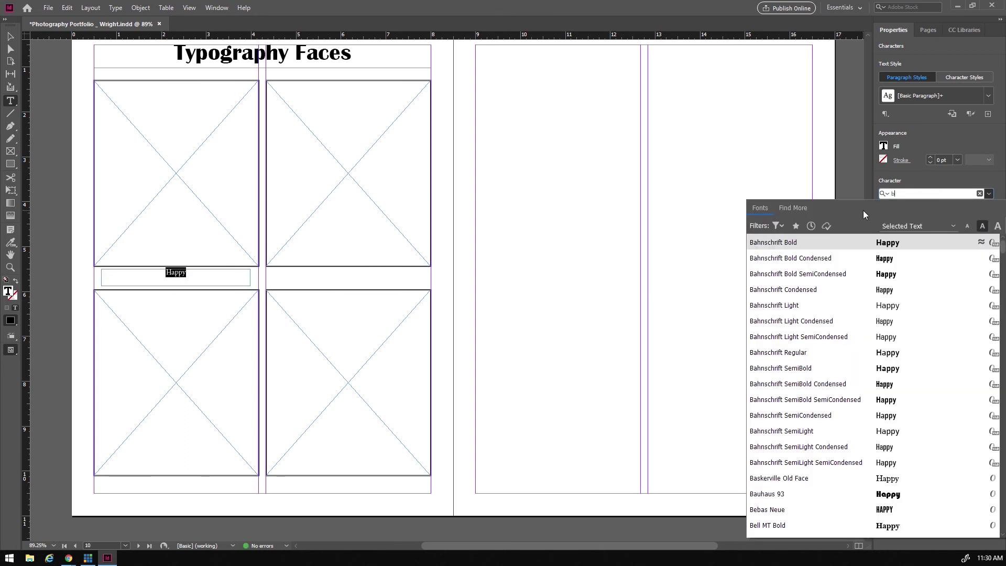
scroll(770, 455, "down", 5)
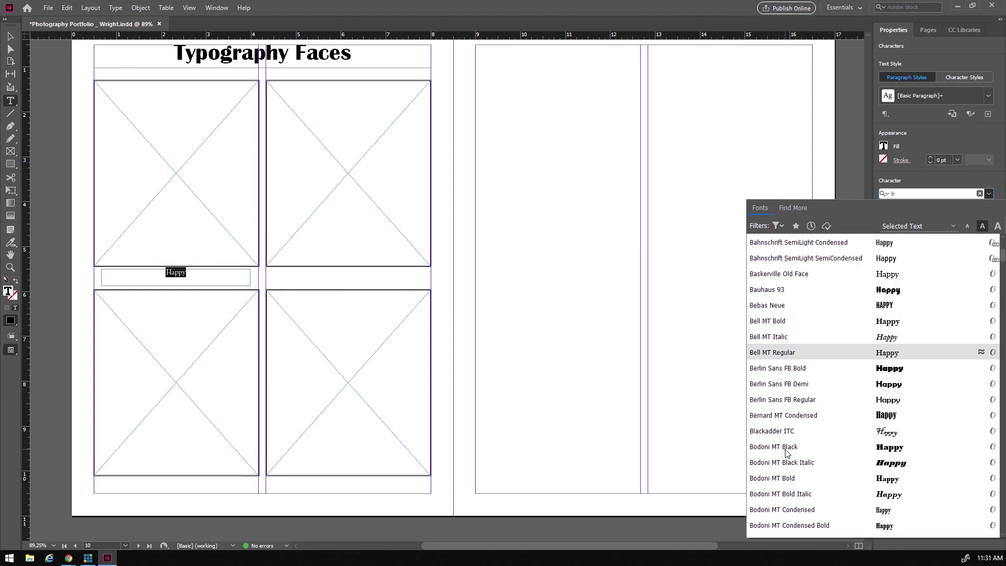
scroll(787, 452, "down", 6)
scroll(787, 451, "down", 1)
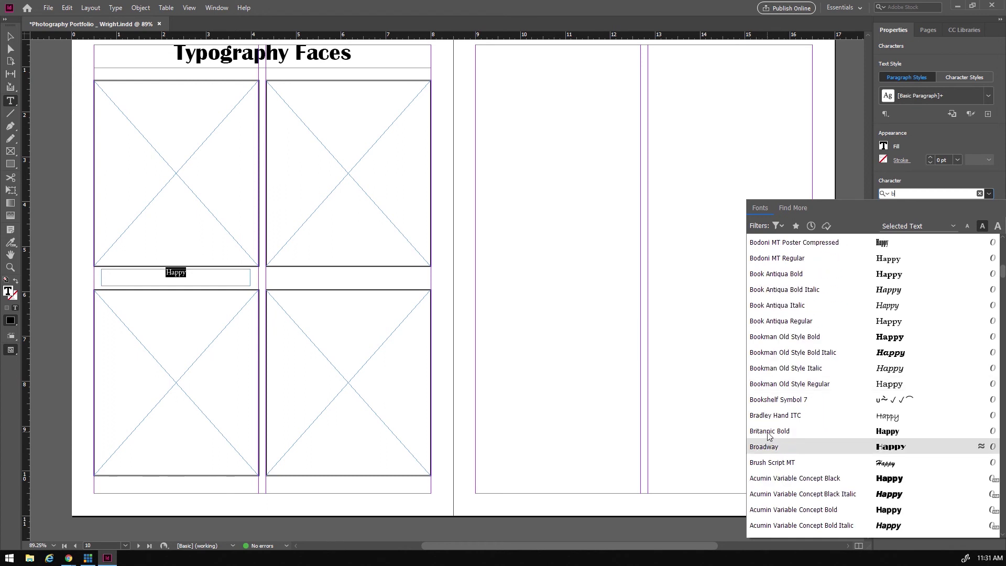
left_click(779, 431)
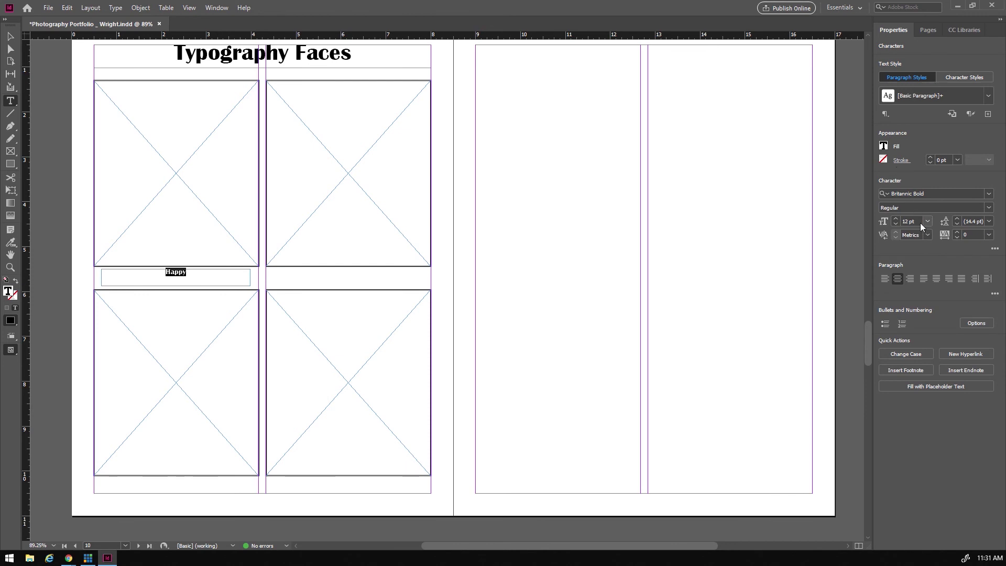
left_click(895, 219)
left_click(895, 218)
left_click(895, 218)
left_click(895, 218)
left_click(895, 219)
left_click(895, 218)
left_click(895, 218)
left_click(895, 219)
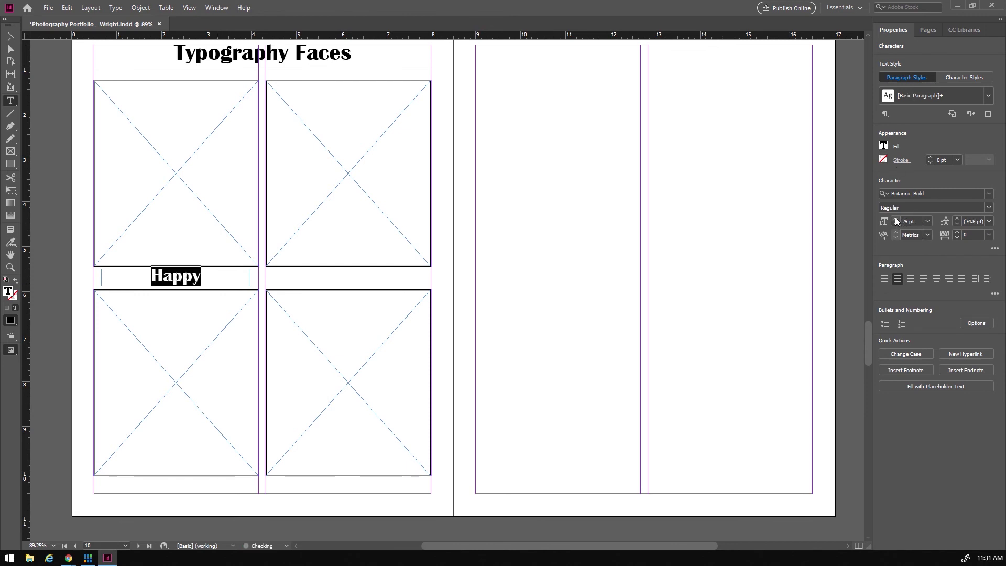
left_click(9, 36)
- Copy the Happy caption under the top-right frame and retype it 'Angry'
left_click_drag(204, 278, 371, 280)
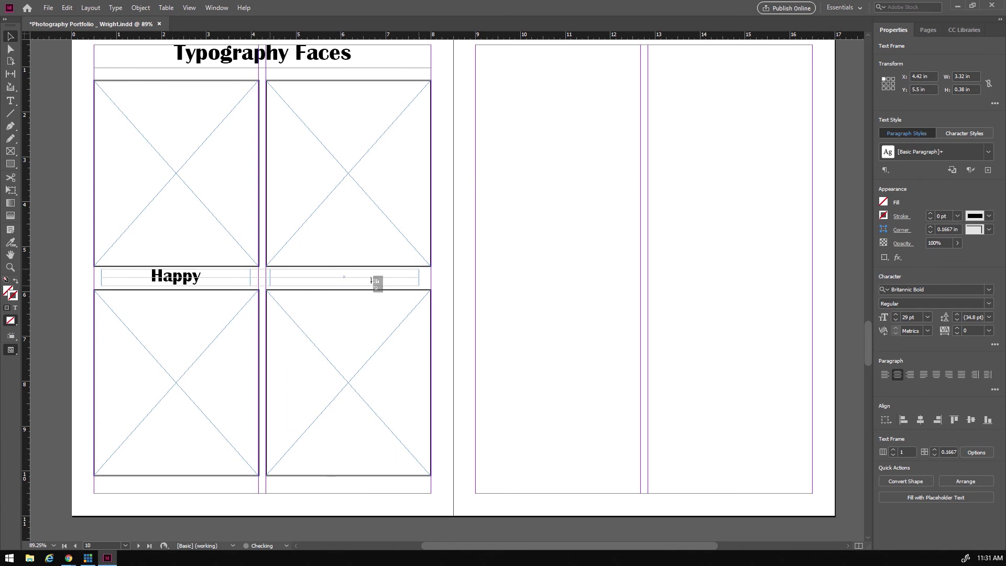
left_click_drag(372, 280, 377, 279)
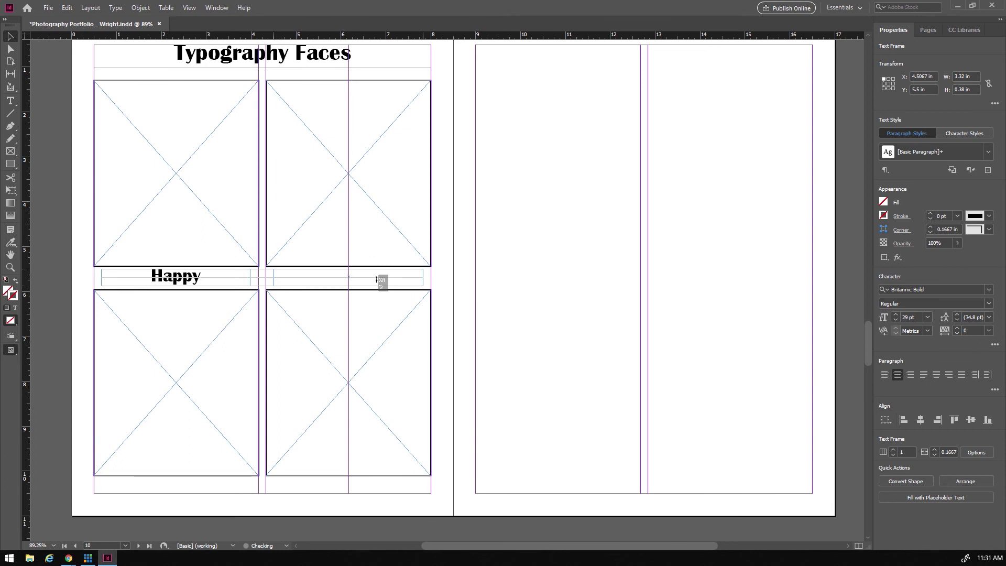
left_click_drag(377, 280, 377, 280)
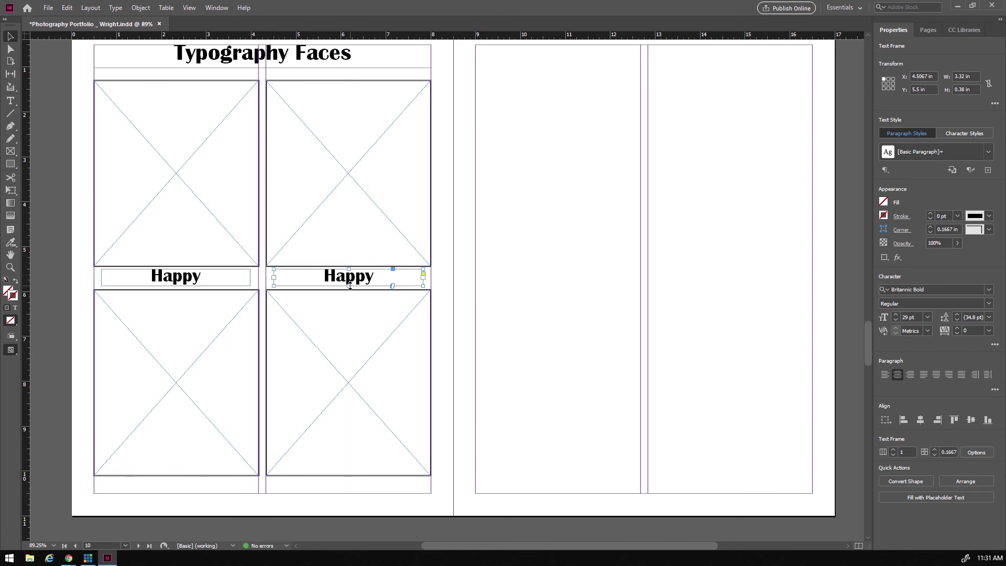
double_click(325, 278)
left_click_drag(323, 276, 371, 275)
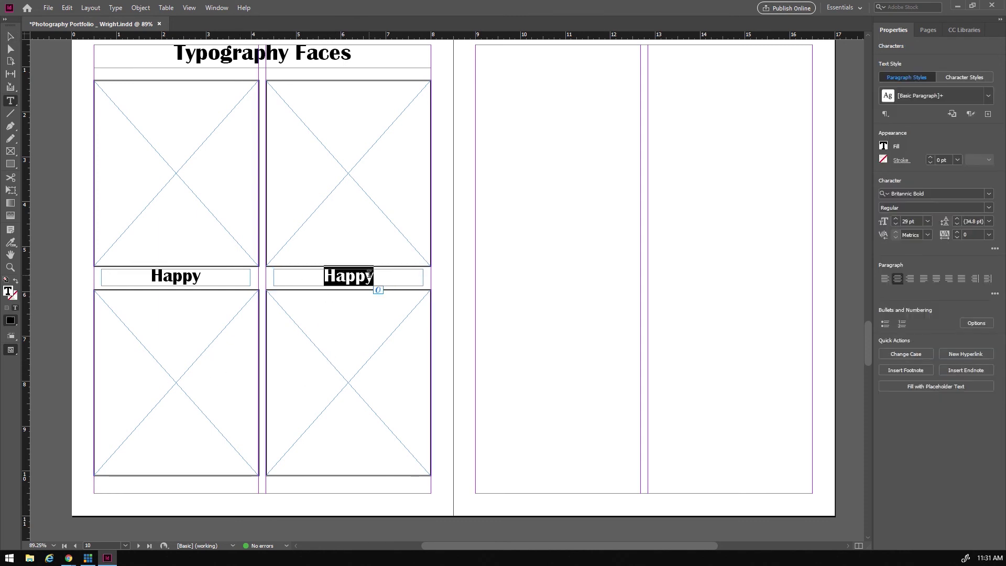
scroll(370, 275, "up", 1)
type("Angry")
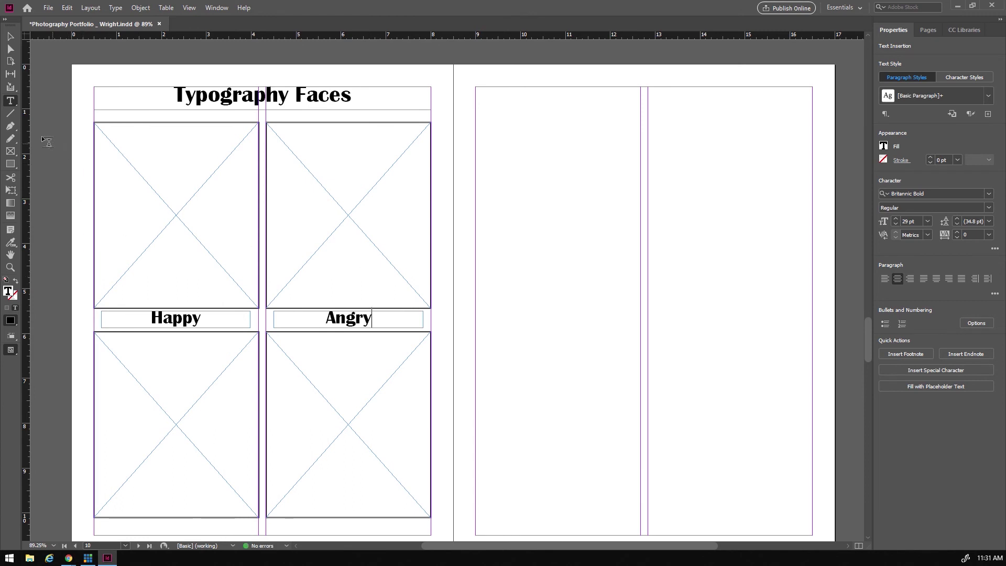
- Copy both captions beneath the lower frames and retype them 'Sad' and 'Confused'
left_click(10, 36)
left_click(155, 322)
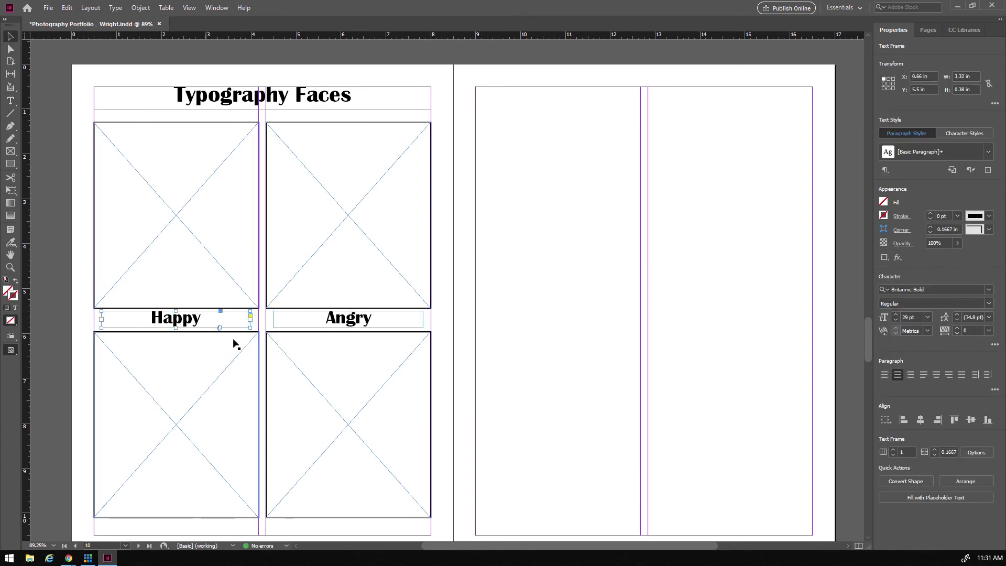
left_click(285, 326, "shift")
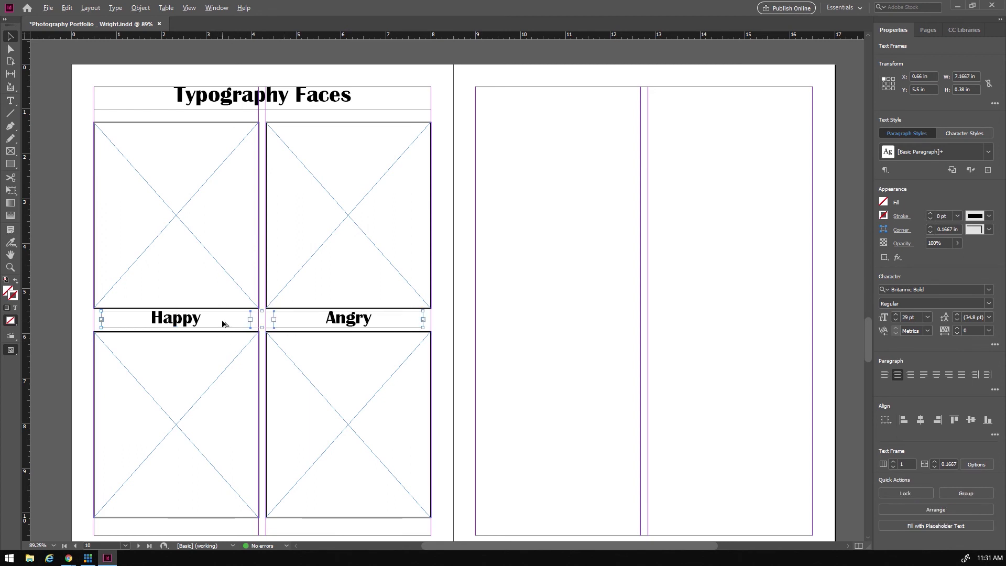
left_click_drag(238, 321, 237, 533)
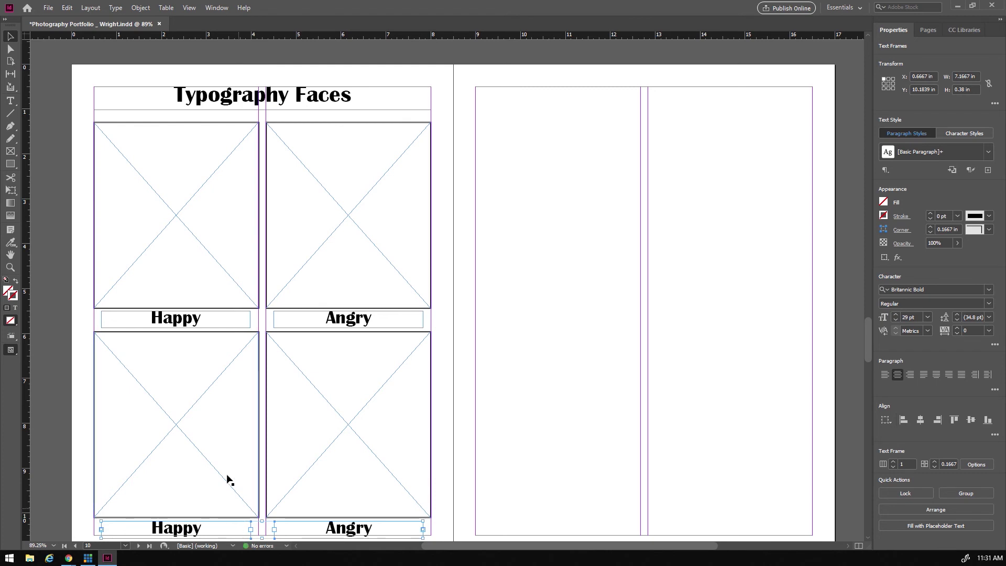
scroll(222, 466, "down", 3)
double_click(179, 406)
left_click_drag(204, 403, 148, 398)
type("Sad")
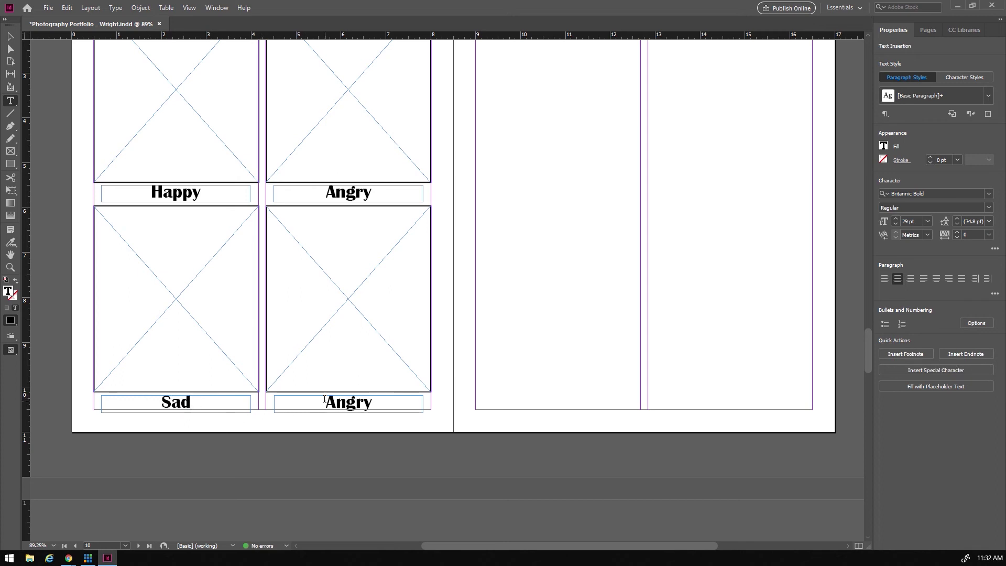
left_click_drag(326, 403, 379, 407)
type("Confused")
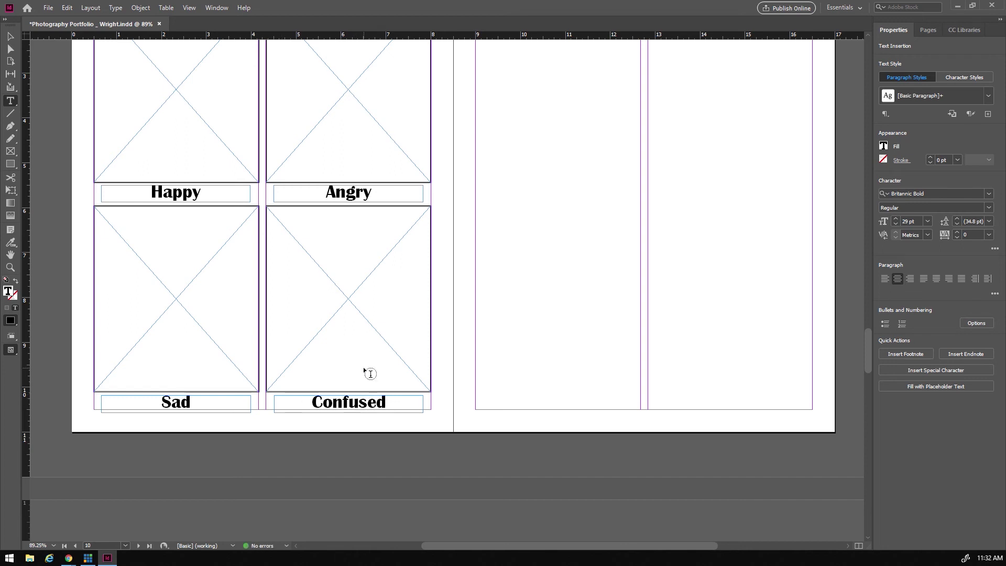
scroll(639, 388, "up", 3)
scroll(645, 390, "down", 2)
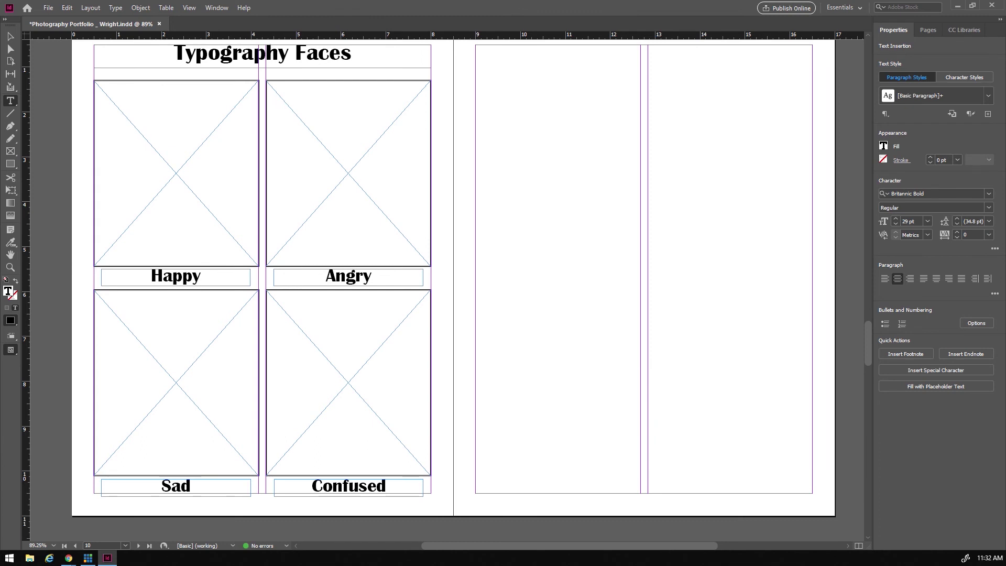
left_click(386, 487)
- Copy the Typography Faces heading to the top of page 11 and retype it 'Photoshop Project 1'
key("Escape")
left_click_drag(246, 60, 631, 63)
double_click(561, 53)
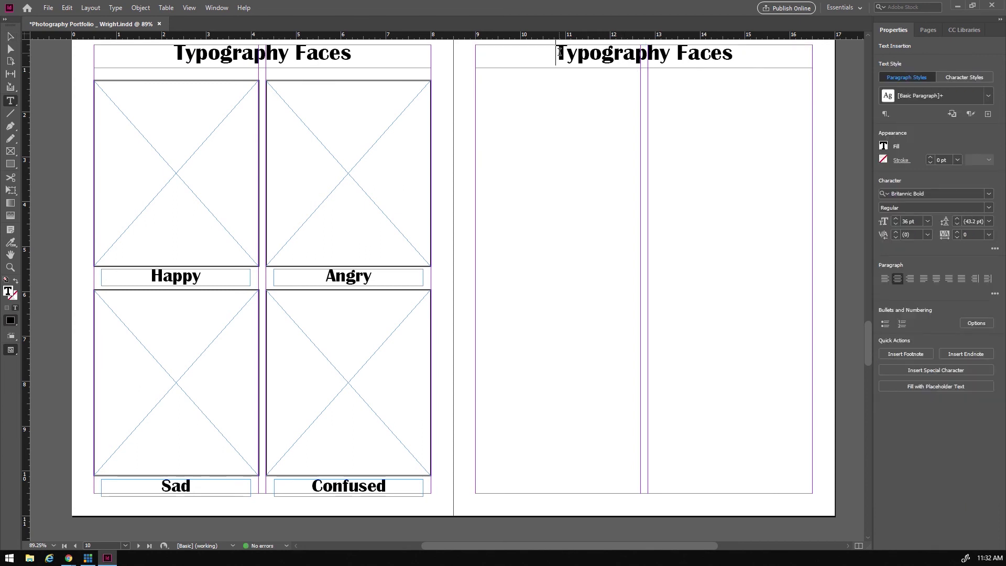
left_click_drag(560, 52, 734, 52)
type("Photoshop ")
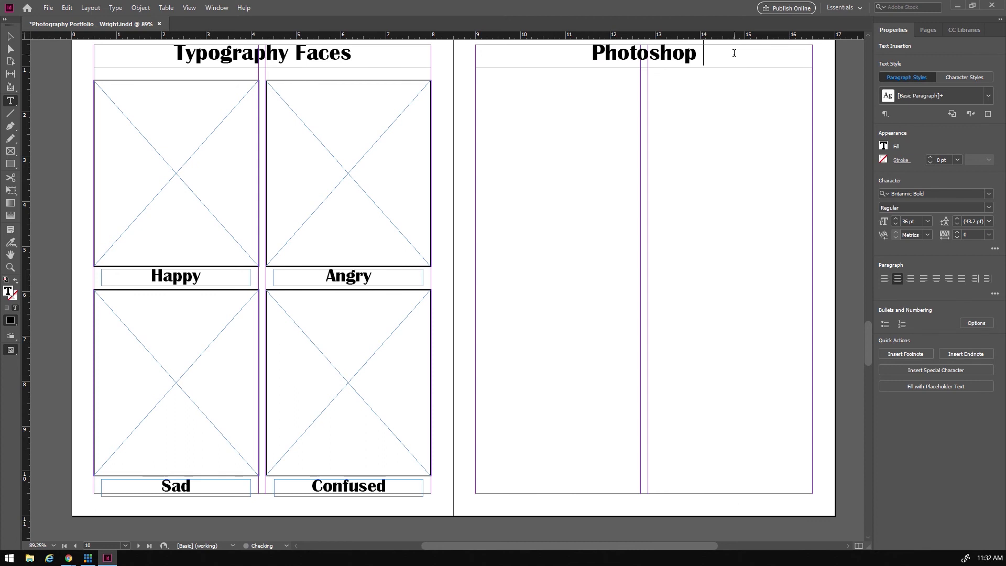
type("Project ")
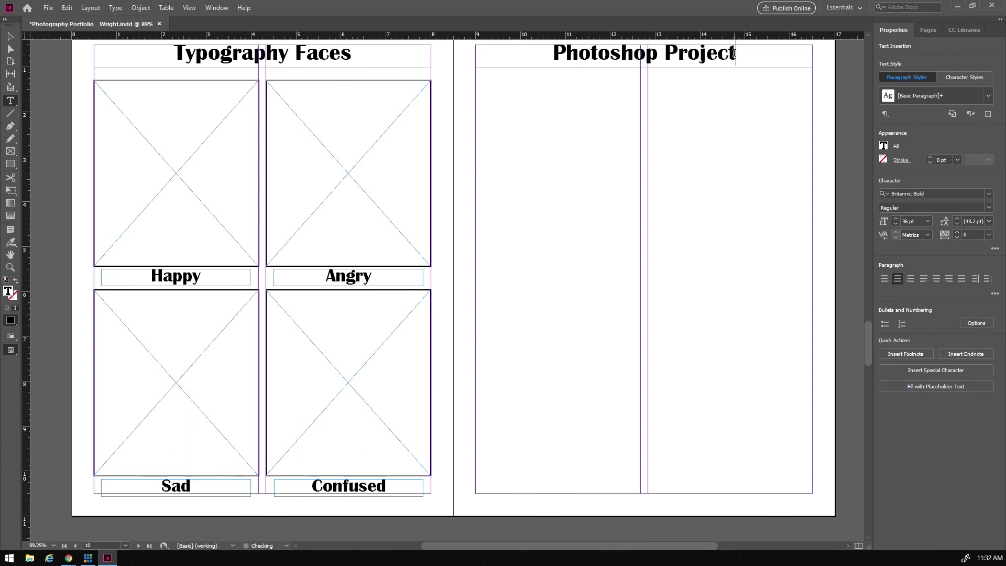
type("1")
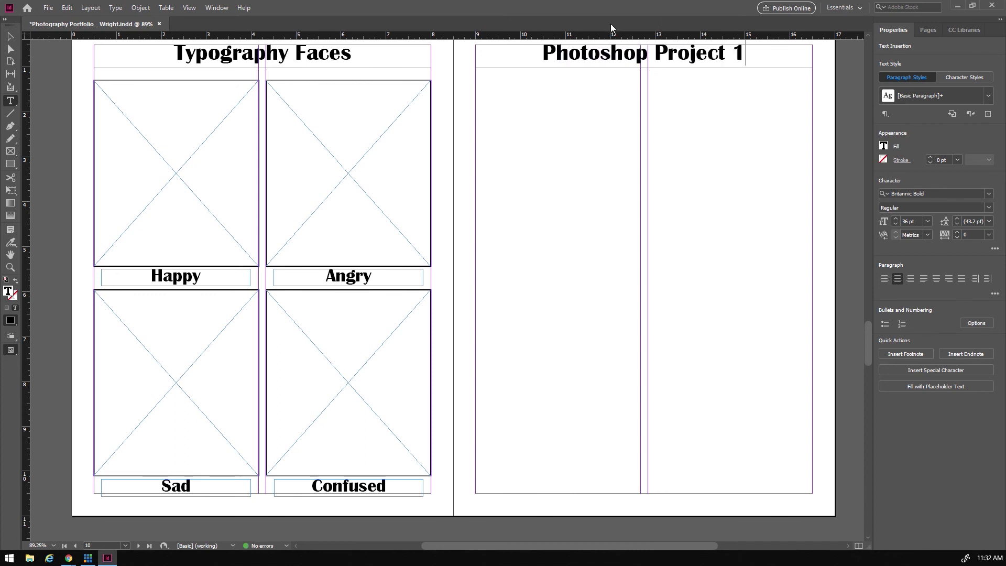
- Draw a large 2 pt bordered image frame on page 11 with a row of four small 2 pt frames below
left_click(10, 151)
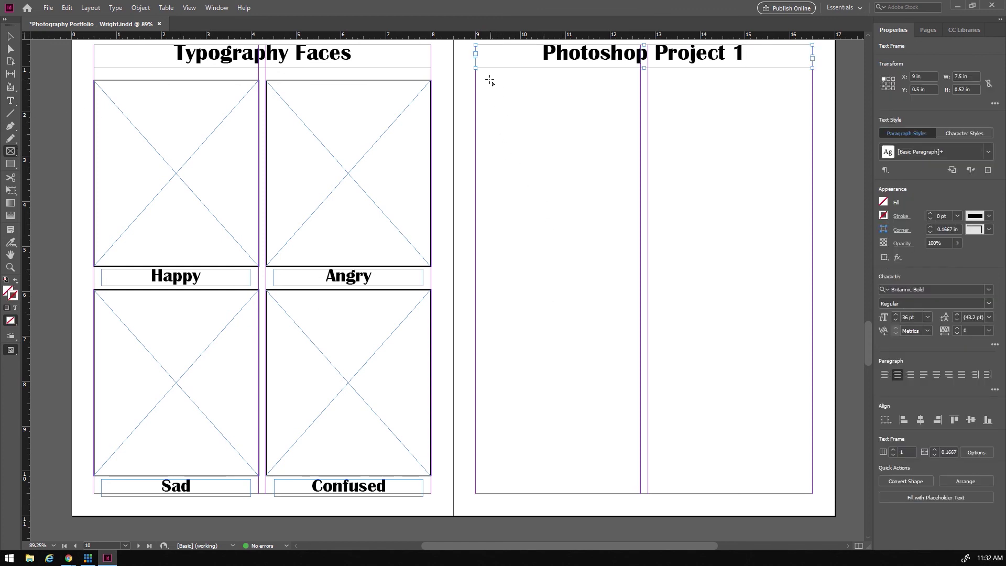
left_click_drag(475, 80, 813, 434)
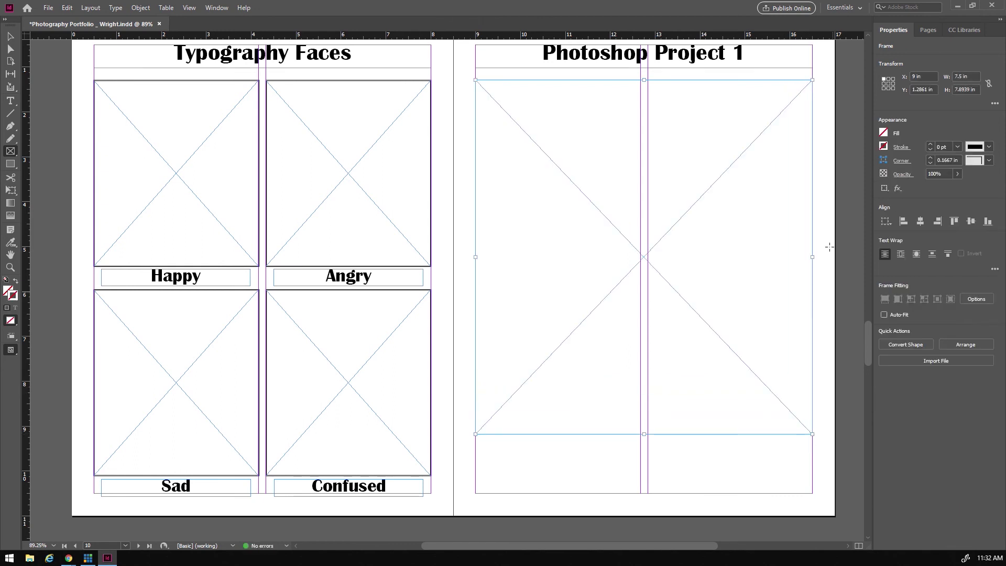
left_click(931, 144)
left_click(931, 144)
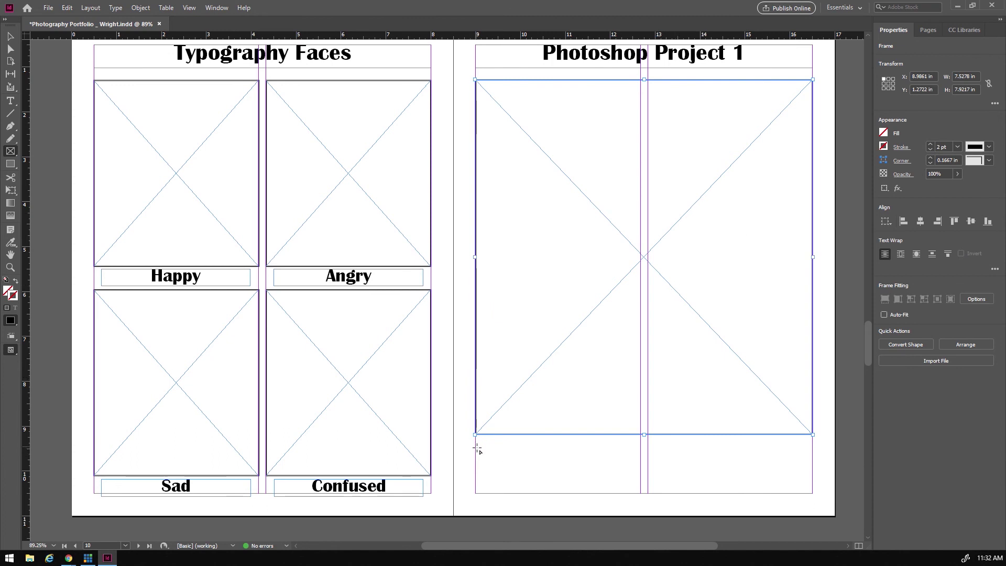
left_click_drag(475, 443, 811, 495)
key("Right")
key("Right")
key("Right")
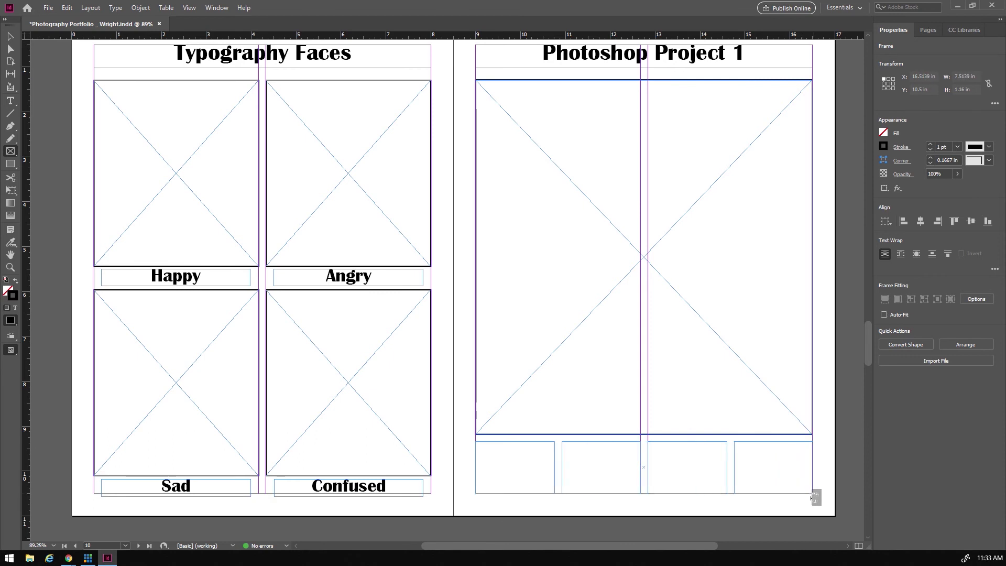
left_click_drag(812, 495, 812, 495)
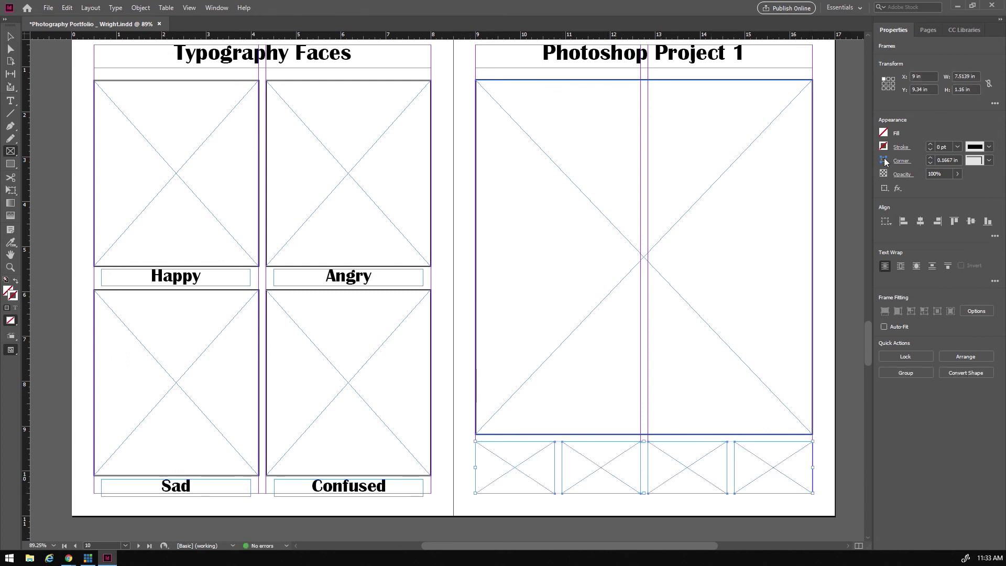
left_click(930, 144)
left_click(930, 144)
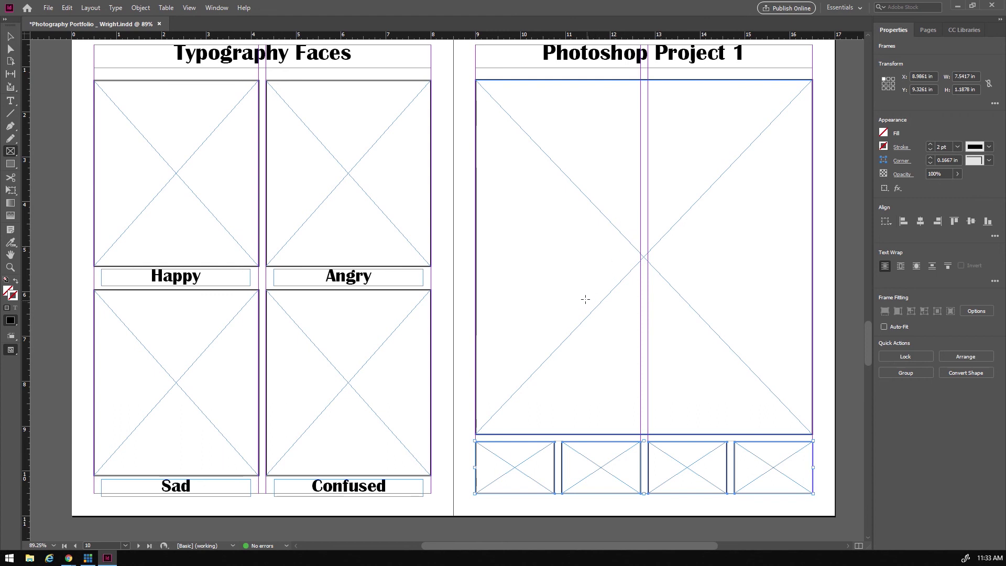
- Copy page 11's heading and all its frames onto page 12 within its margins
left_click(10, 37)
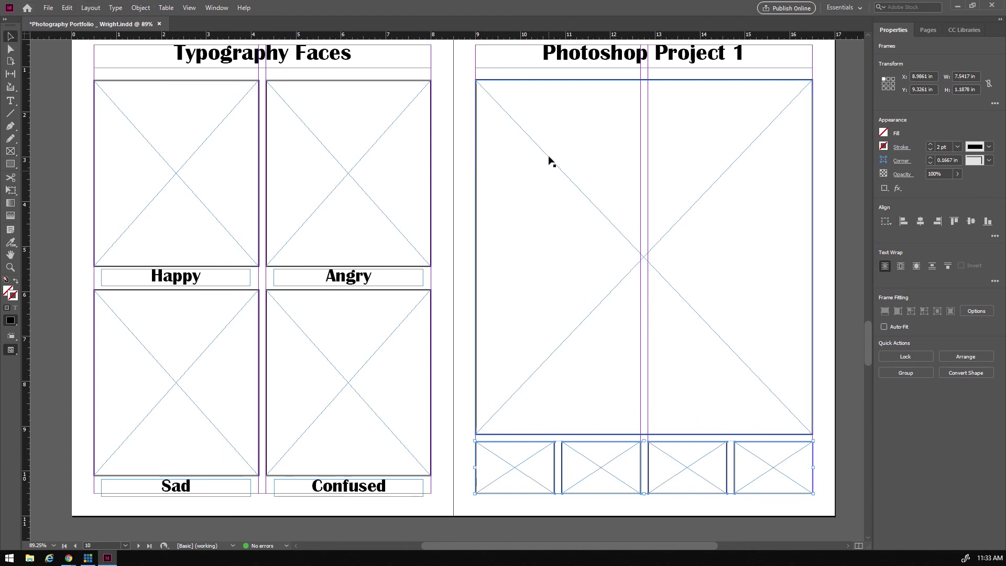
left_click_drag(464, 49, 820, 501)
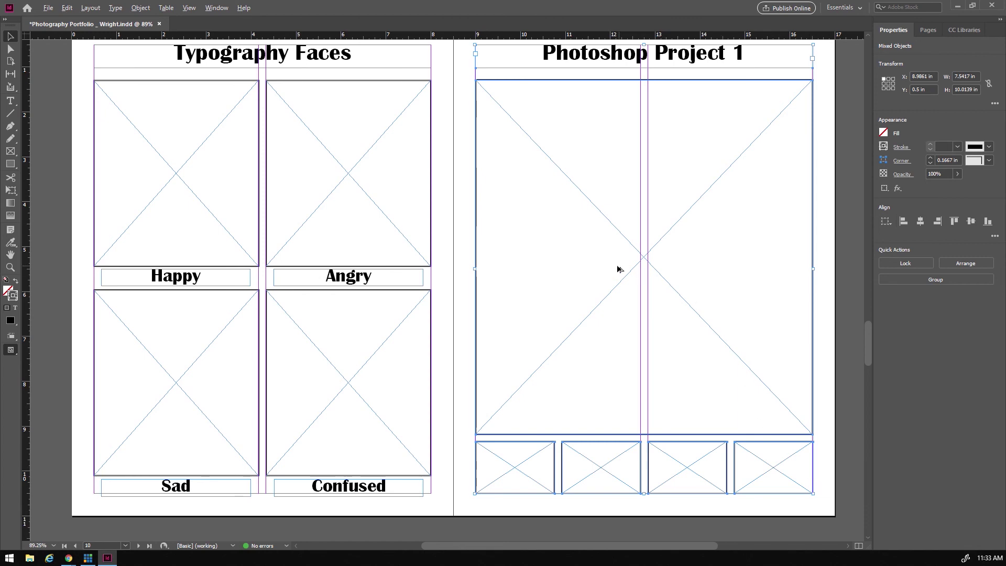
left_click_drag(609, 261, 418, 551)
left_click_drag(348, 513, 226, 488)
- Review the copied Photoshop Project 1 layout on page 12 with the page thumbnails showing
scroll(262, 413, "down", 5)
scroll(262, 411, "up", 8)
scroll(262, 413, "up", 9)
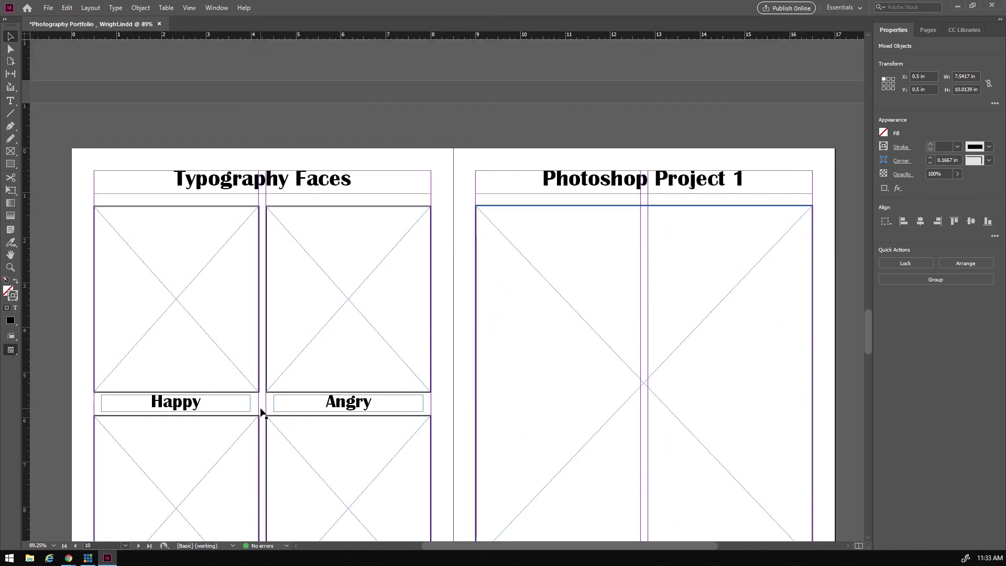
scroll(261, 413, "down", 4)
scroll(261, 413, "up", 1)
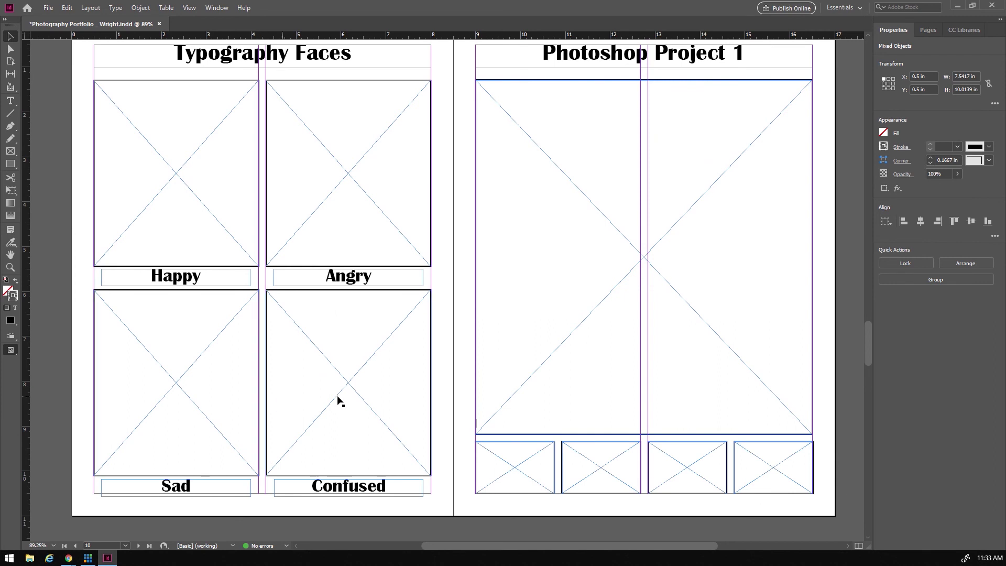
left_click(498, 318)
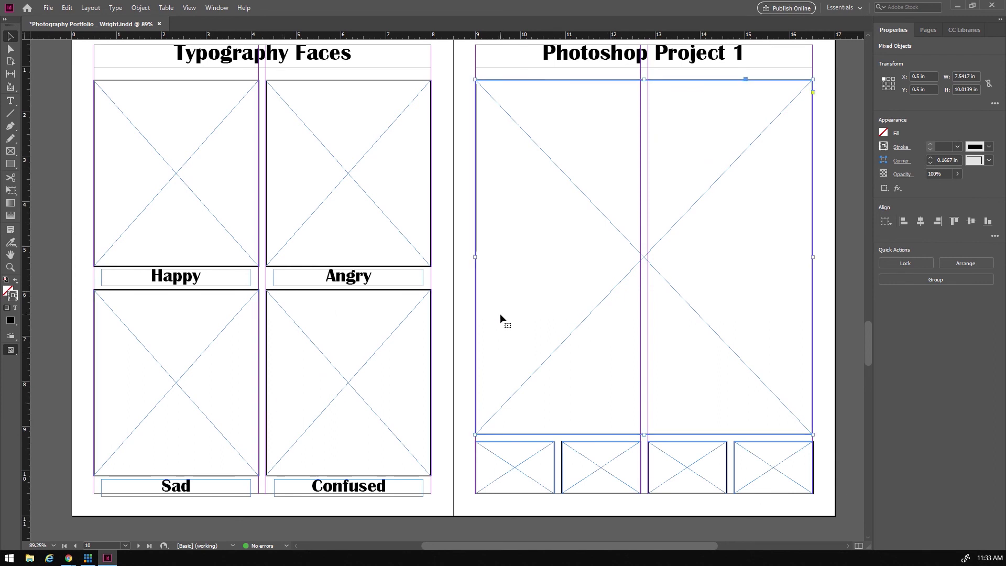
left_click(927, 30)
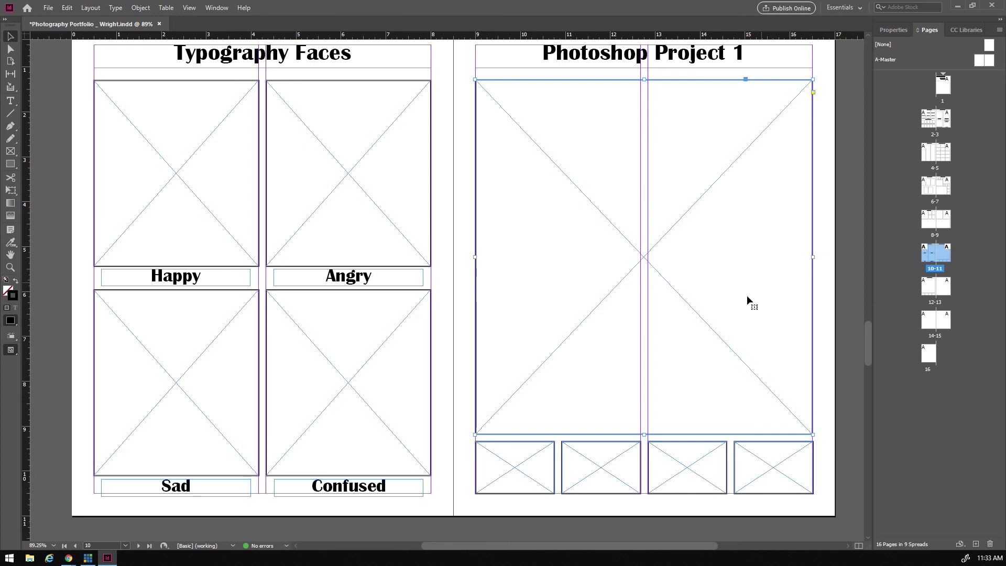
scroll(467, 335, "down", 10)
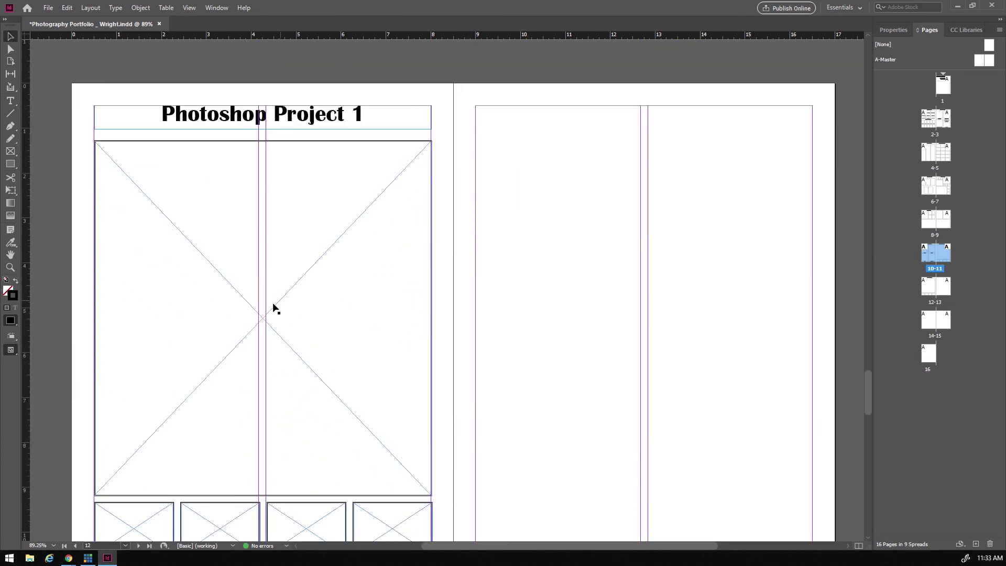
left_click(255, 303)
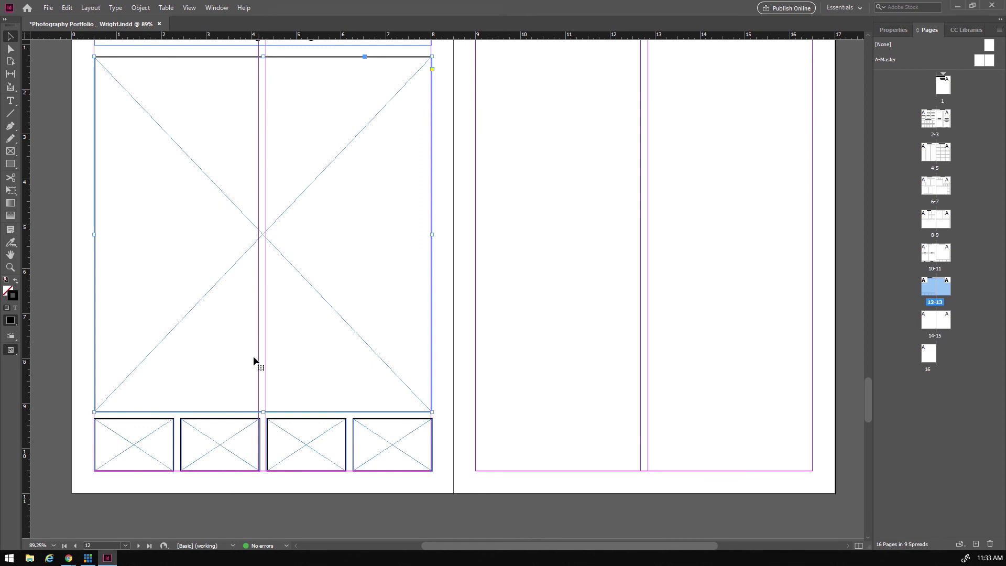
scroll(246, 344, "up", 1)
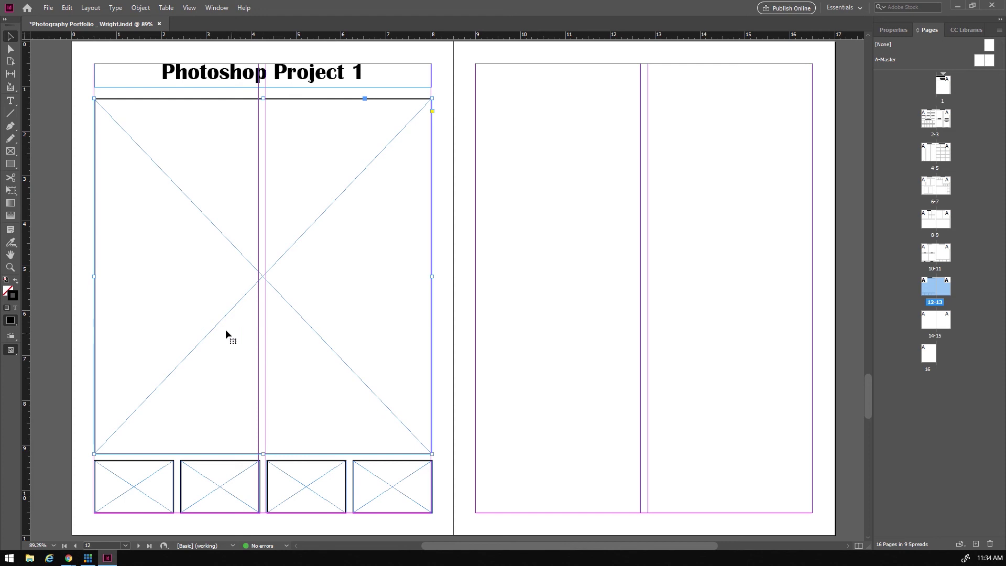
left_click(87, 480)
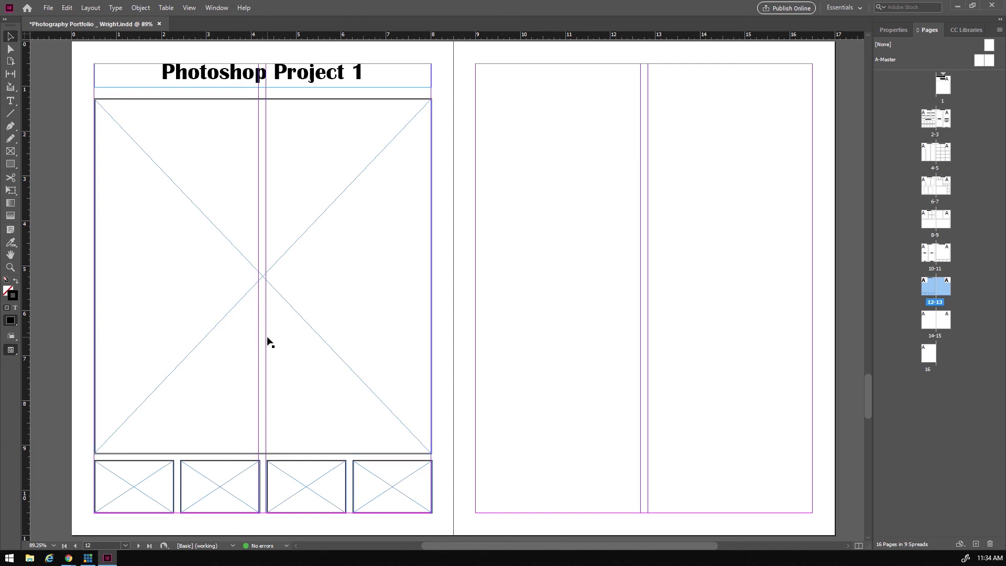
- Change the page 12 heading to 'Photoshop Project 2'
double_click(358, 75)
left_click_drag(357, 75, 366, 77)
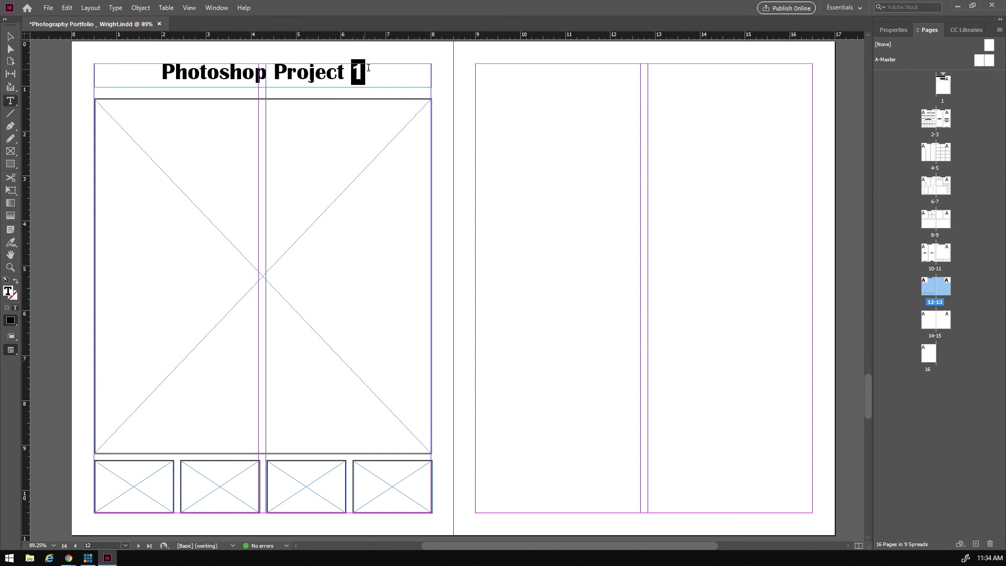
type("2")
left_click(9, 38)
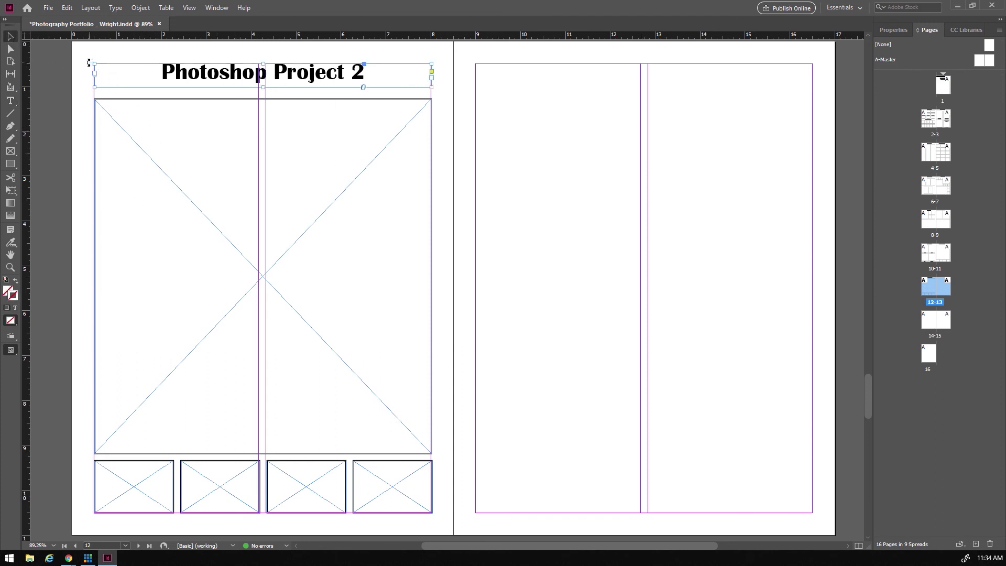
- Copy page 12's heading and frames onto page 13 and retype its heading 'Movie Poster Project'
left_click_drag(81, 55, 439, 529)
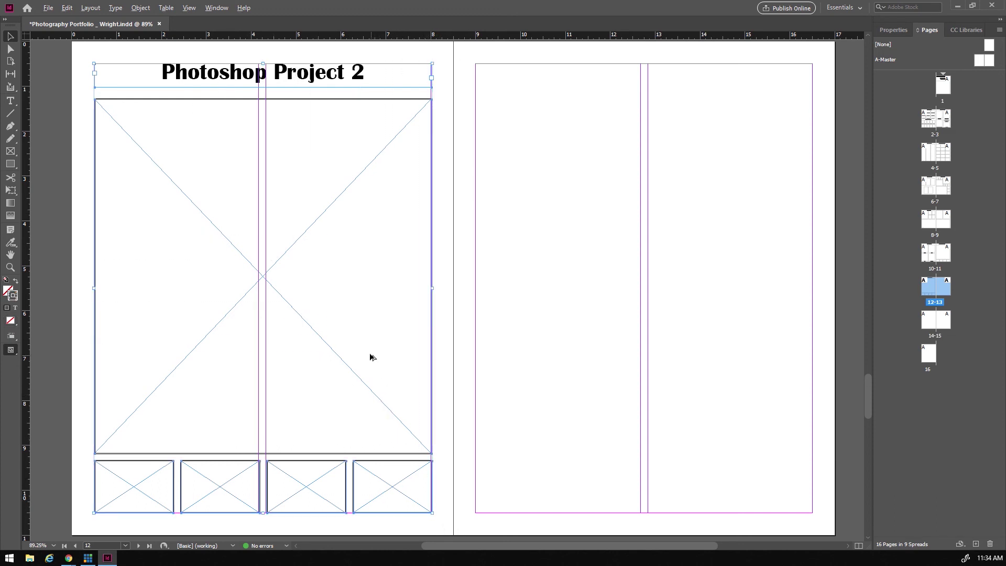
left_click_drag(353, 335, 734, 338)
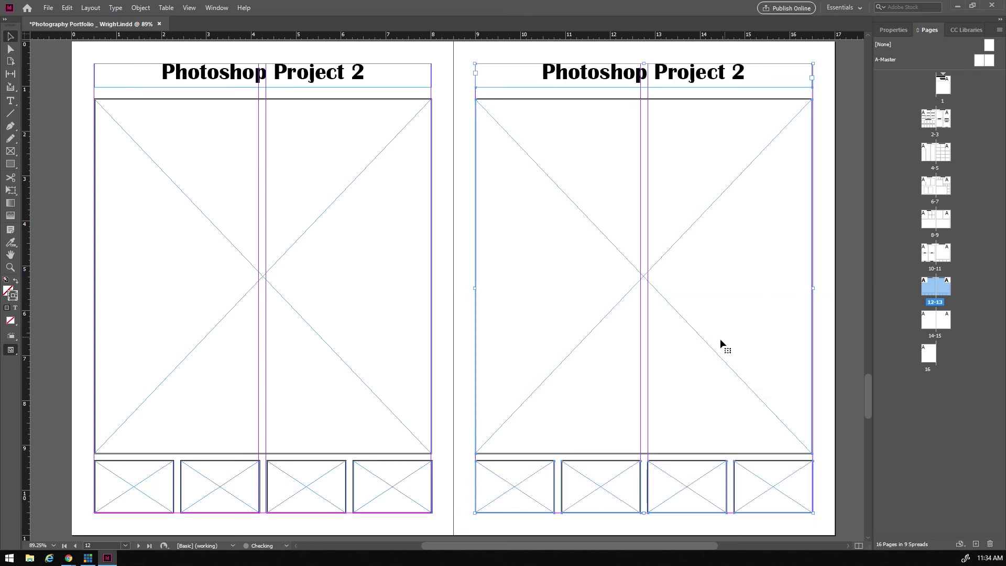
key("t")
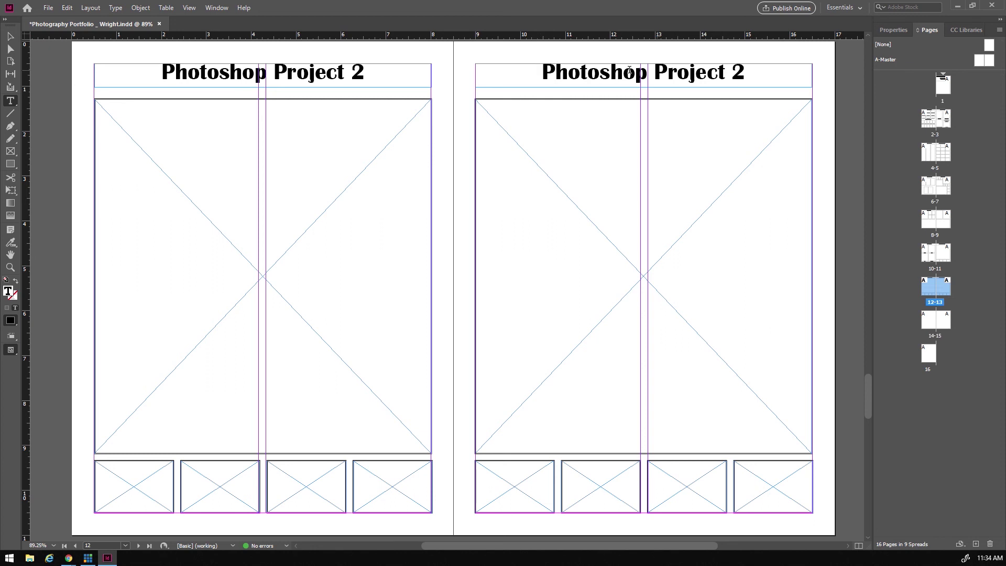
left_click_drag(653, 69, 543, 72)
type("Movie Poster")
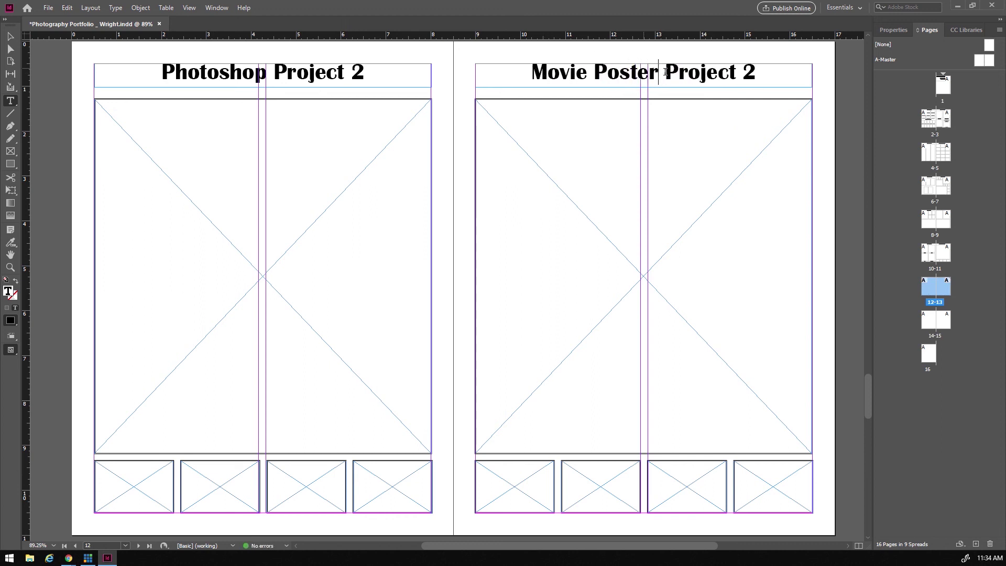
double_click(755, 69)
key("BackSpace")
key("BackSpace")
key("BackSpace")
type("t")
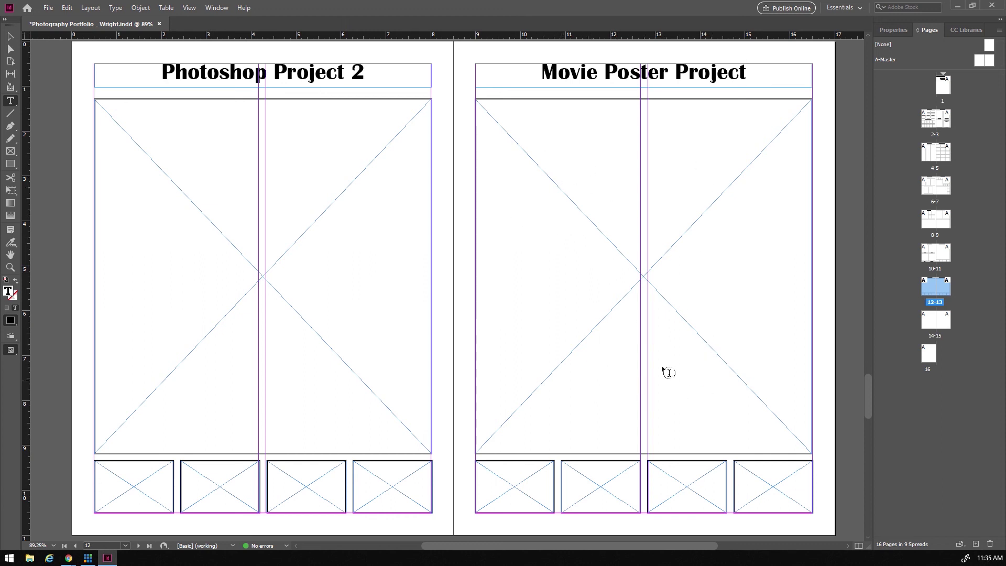
- Narrow page 13's large image frame from both sides, then move on to spread 14–15
left_click(12, 39)
left_click(485, 271)
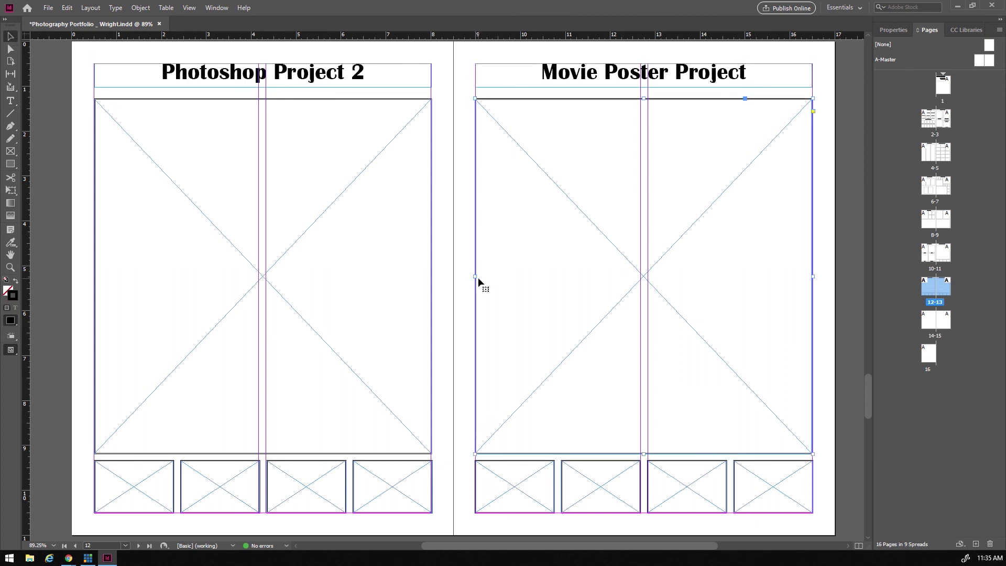
left_click_drag(478, 276, 503, 276)
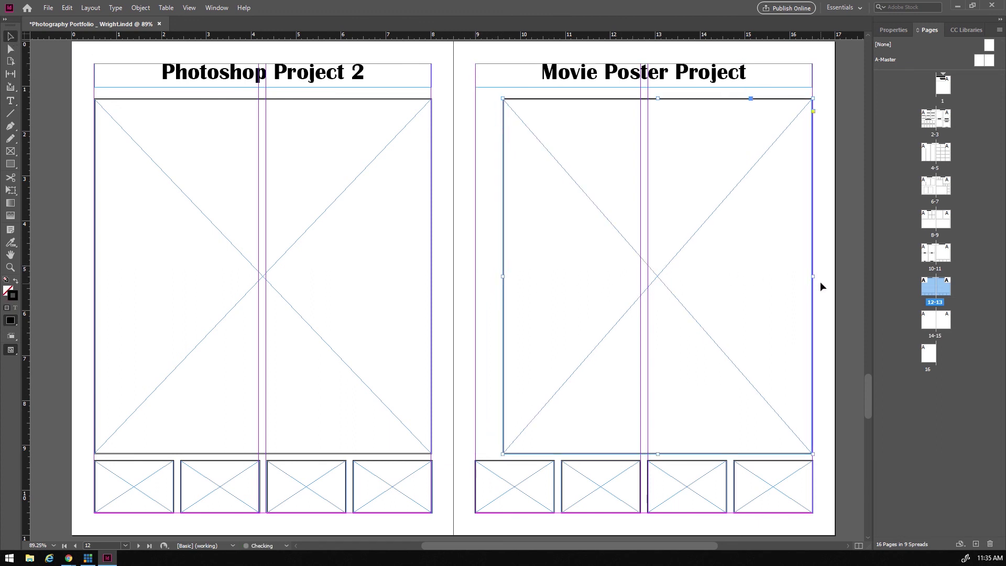
left_click_drag(812, 277, 788, 276)
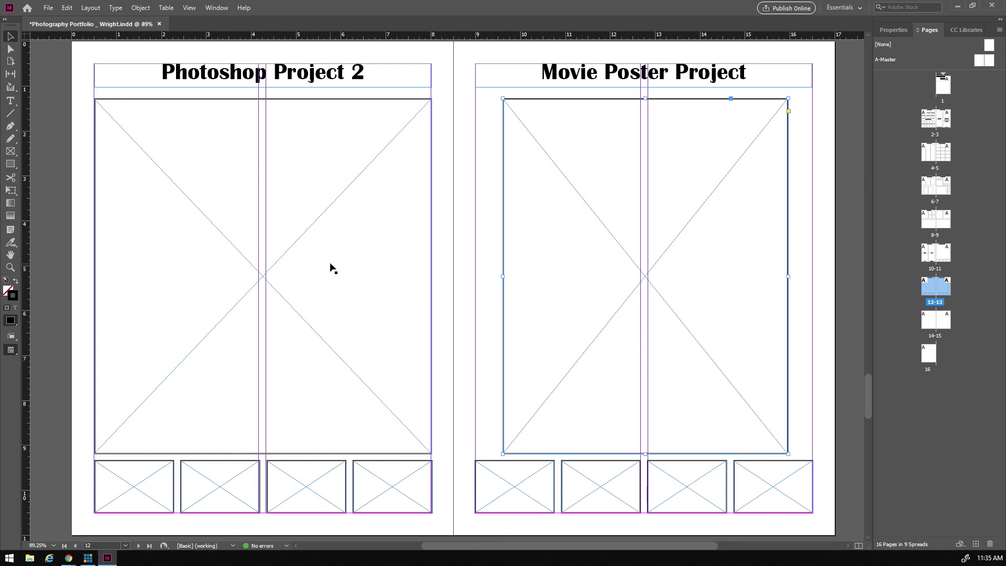
scroll(332, 267, "down", 8)
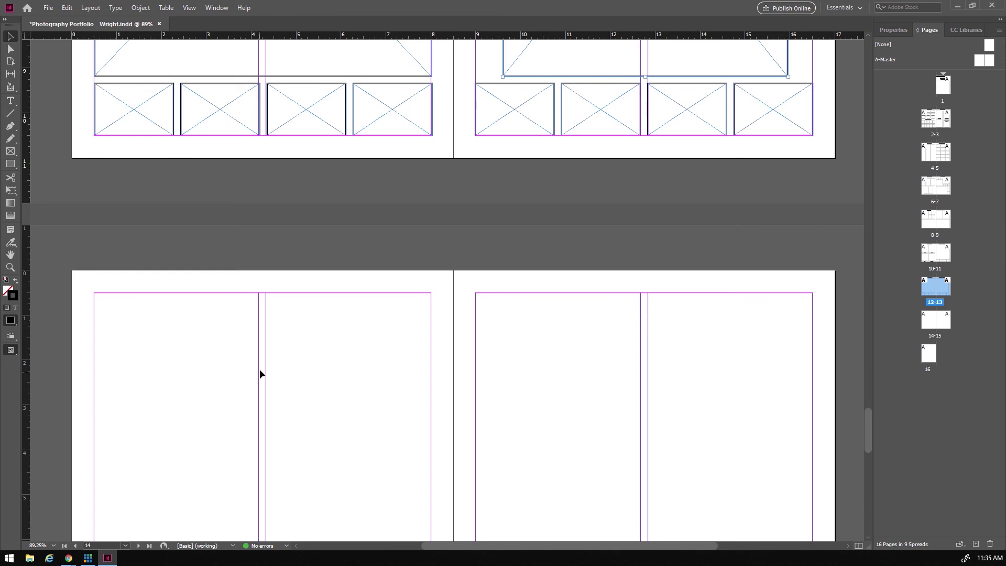
- Paste the copied heading at the top of page 14 and retype it as 'Video Project'
scroll(259, 372, "down", 5)
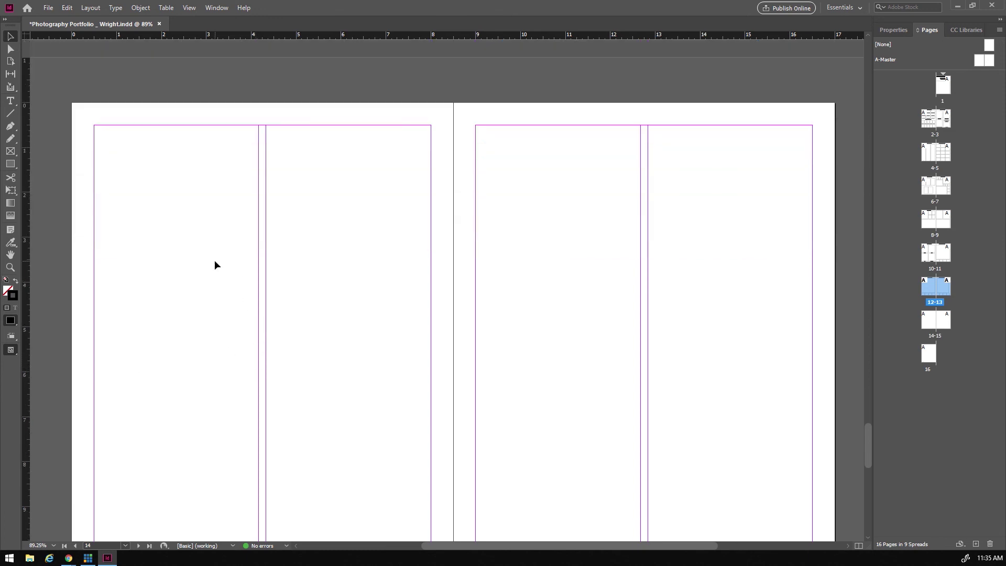
scroll(215, 261, "down", 1)
left_click(11, 101)
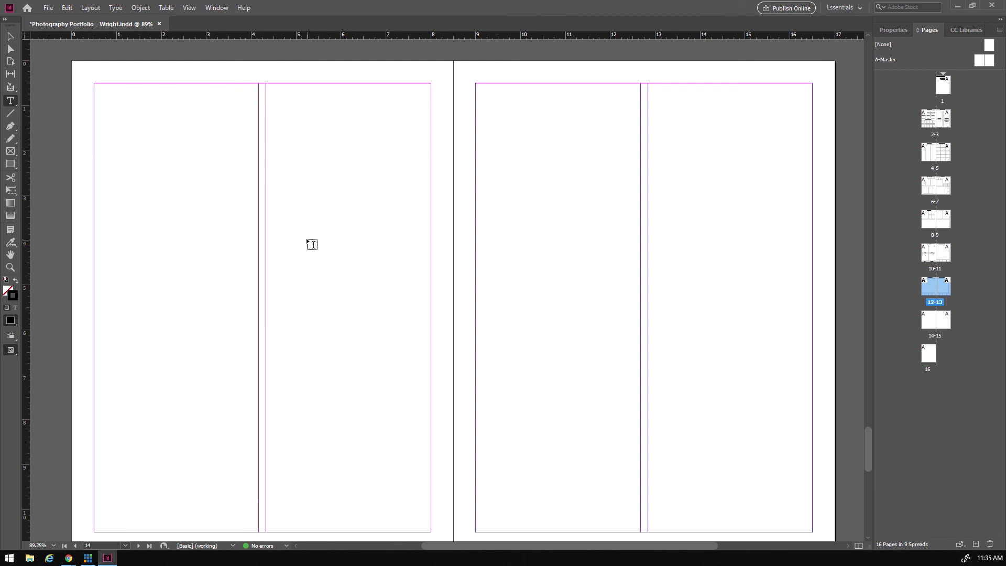
key("ctrl+v")
left_click(11, 37)
left_click_drag(437, 303, 246, 94)
double_click(239, 91)
left_click_drag(186, 91, 344, 92)
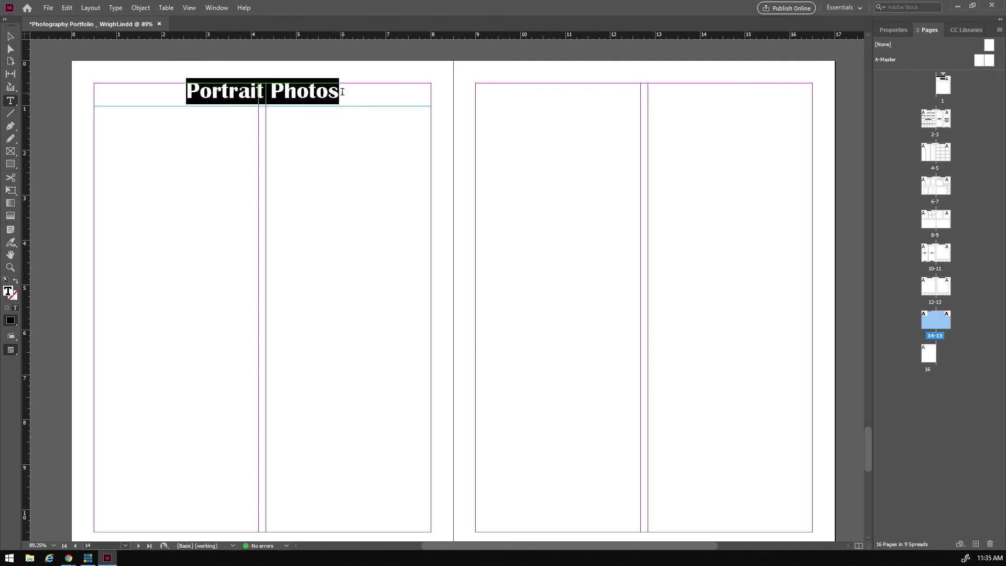
type("Vodep")
key("BackSpace")
key("BackSpace")
key("BackSpace")
key("BackSpace")
key("BackSpace")
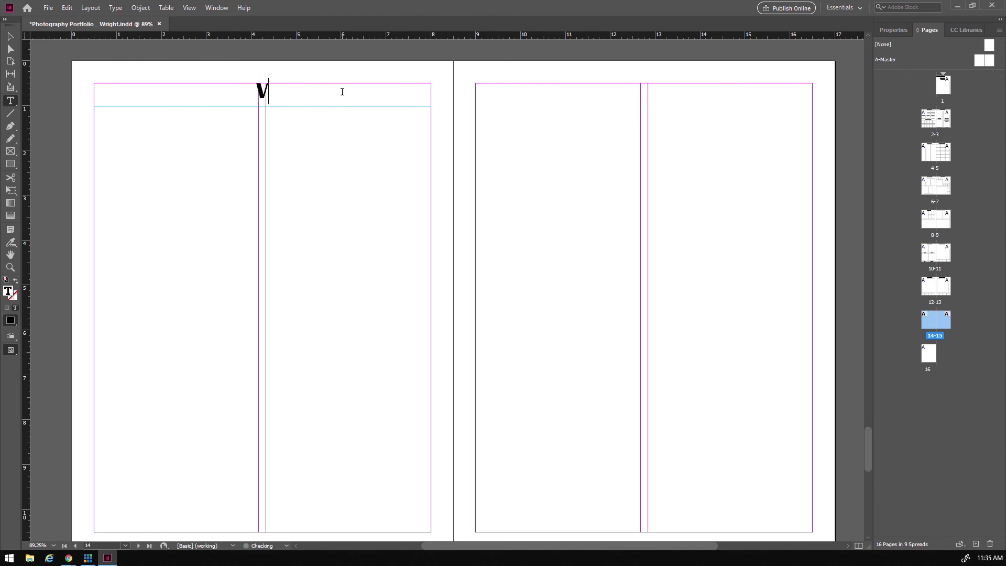
type("ideo ")
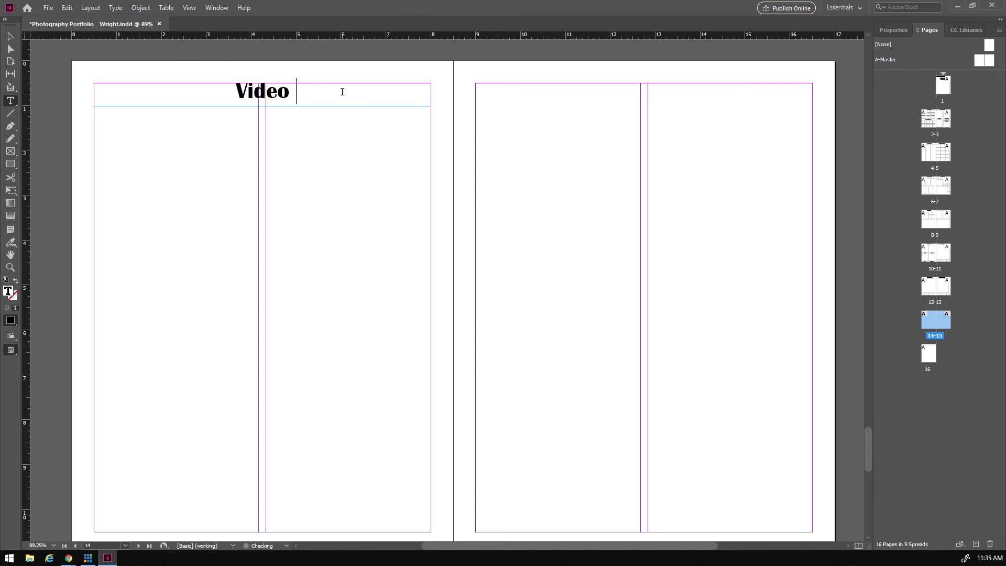
type("Project")
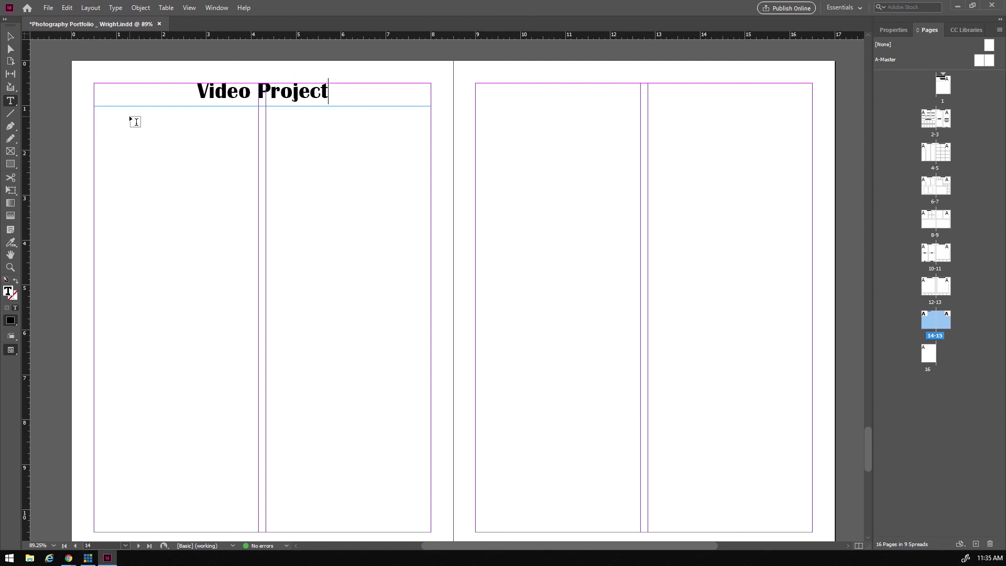
- Draw an empty text frame under the heading and a wide placeholder frame below it
mouse_move(123, 112)
left_mouse_down()
mouse_move(359, 182)
mouse_move(378, 218)
mouse_move(402, 223)
left_mouse_up()
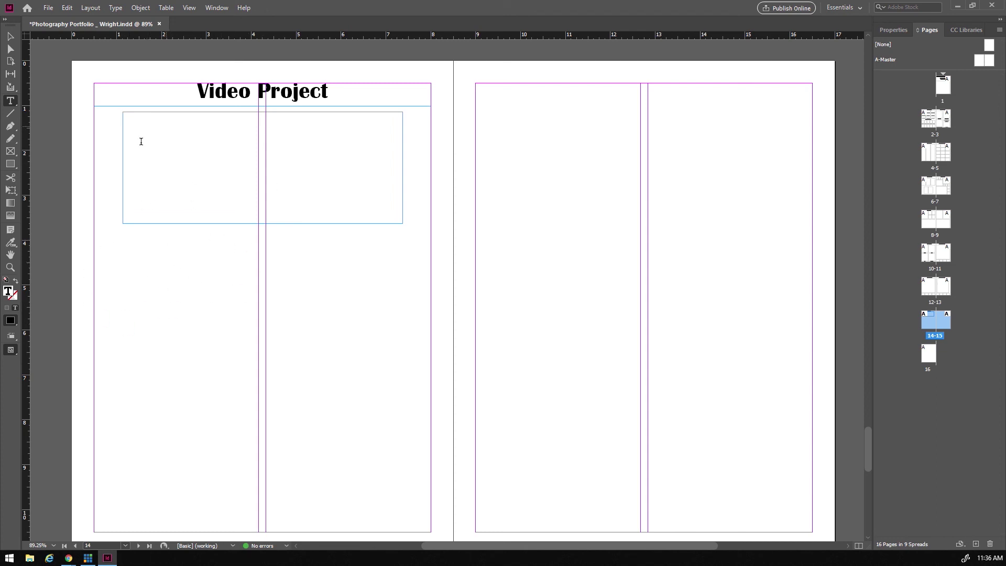
left_click(10, 151)
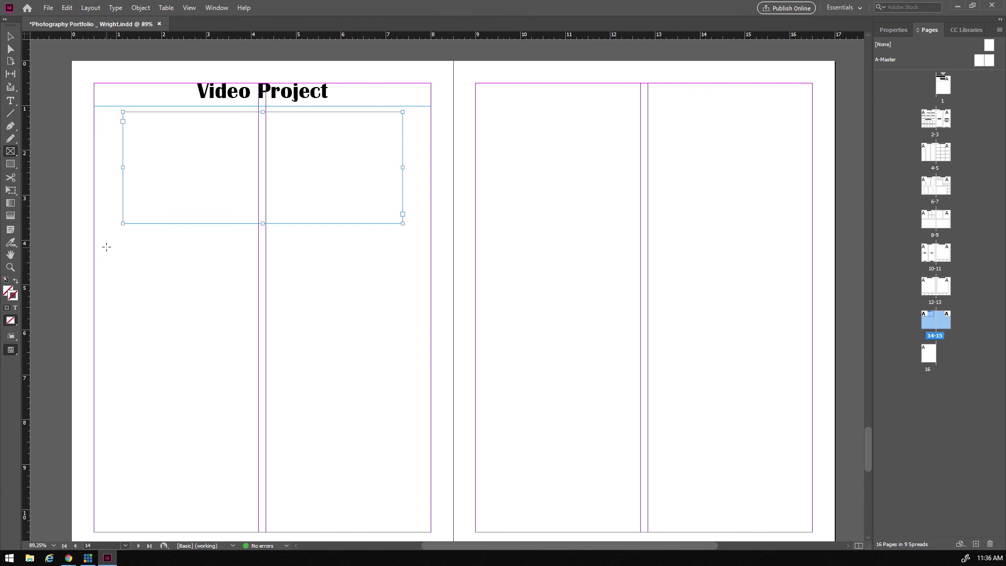
left_click_drag(101, 253, 253, 427)
left_click(218, 355)
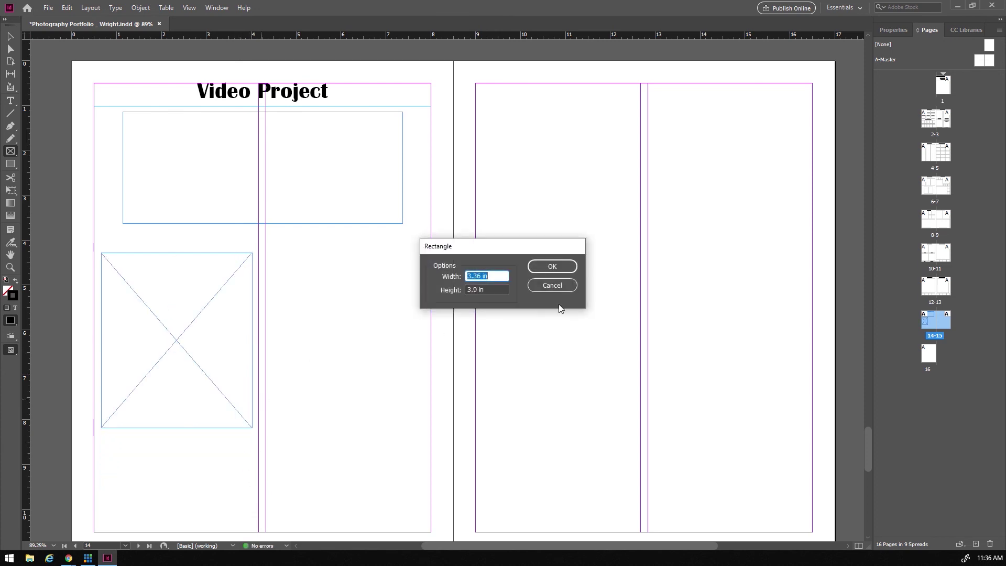
left_click(541, 283)
left_click(10, 36)
left_click(196, 272)
key("Delete")
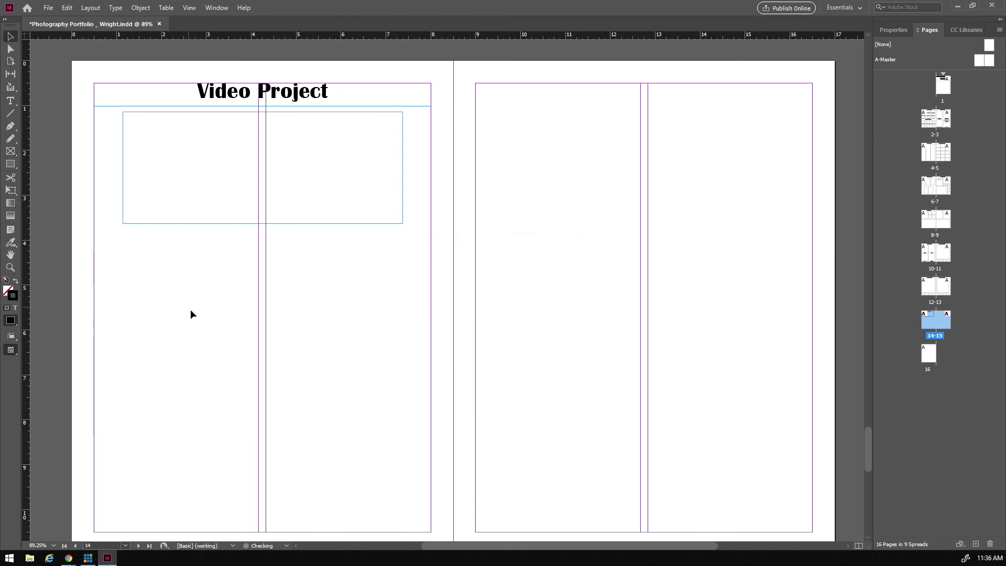
left_click(11, 151)
left_click_drag(123, 253, 402, 413)
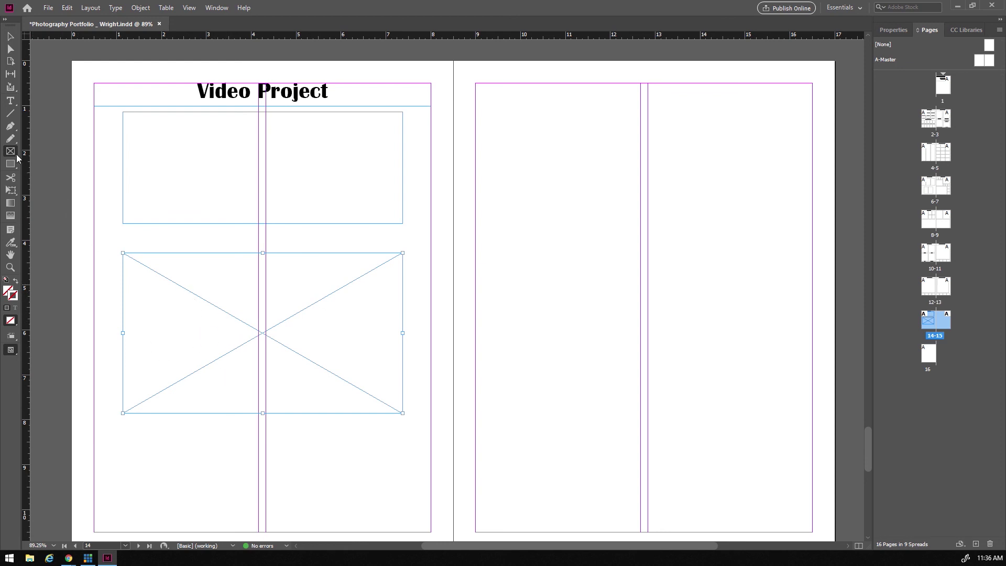
left_click(10, 102)
- Add a 'Link to Video' text frame at the page bottom; type 'Discription of video' in the top frame
left_click_drag(123, 440, 401, 498)
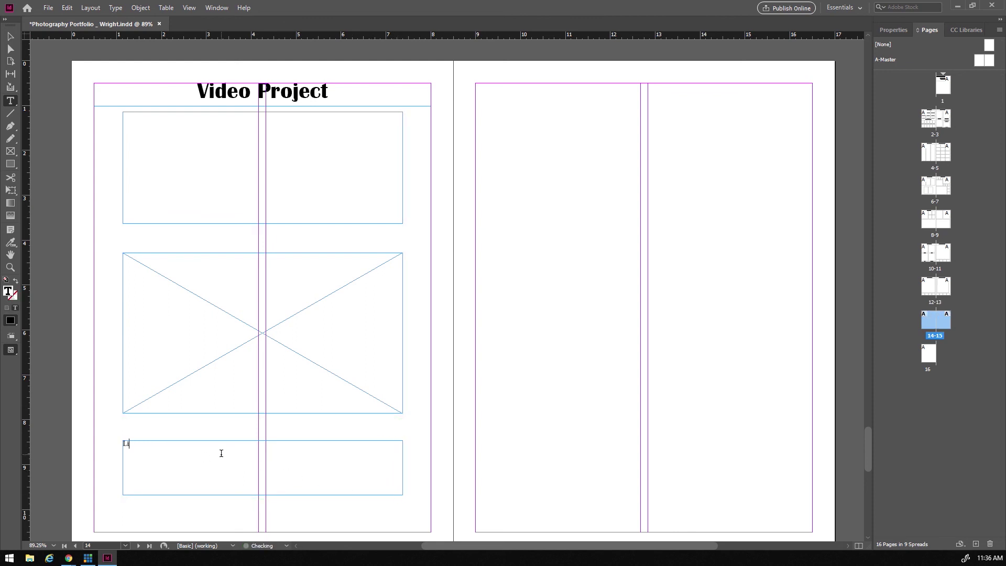
type("Link to Video")
left_click(149, 127)
type("Discription of video")
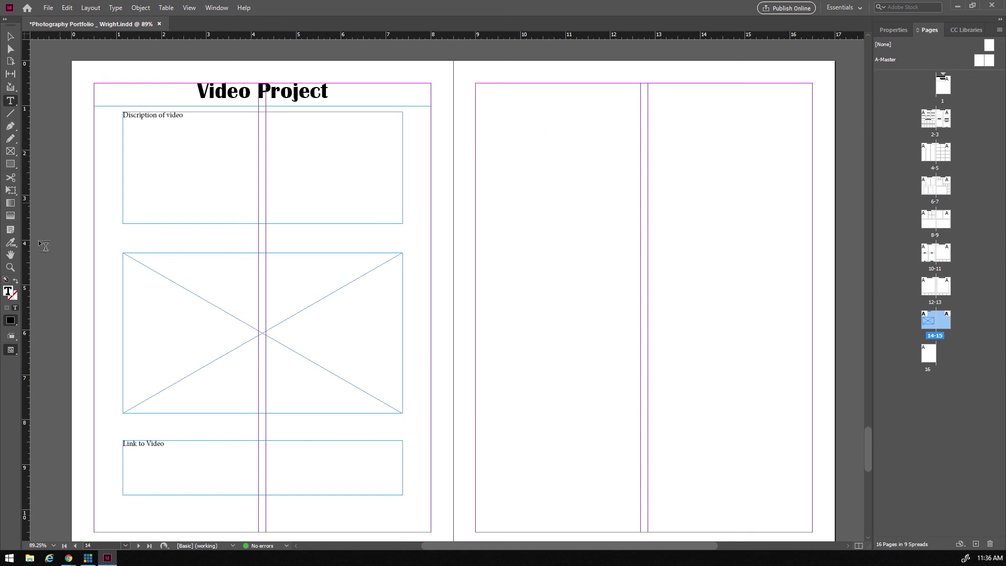
left_click(246, 94)
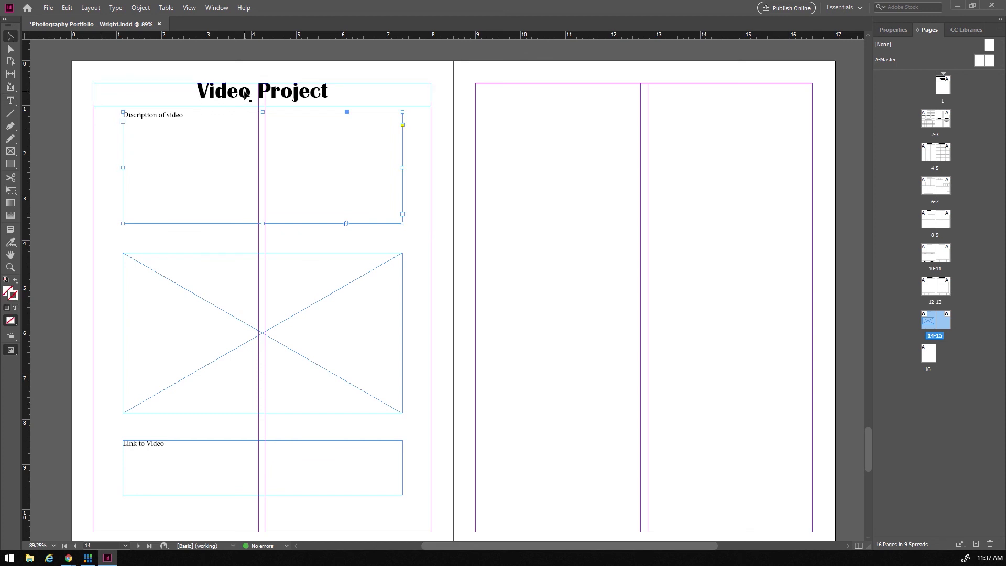
- Copy the heading onto page 15 and change its text to 'My Personal Fav'
left_click_drag(238, 100, 622, 97)
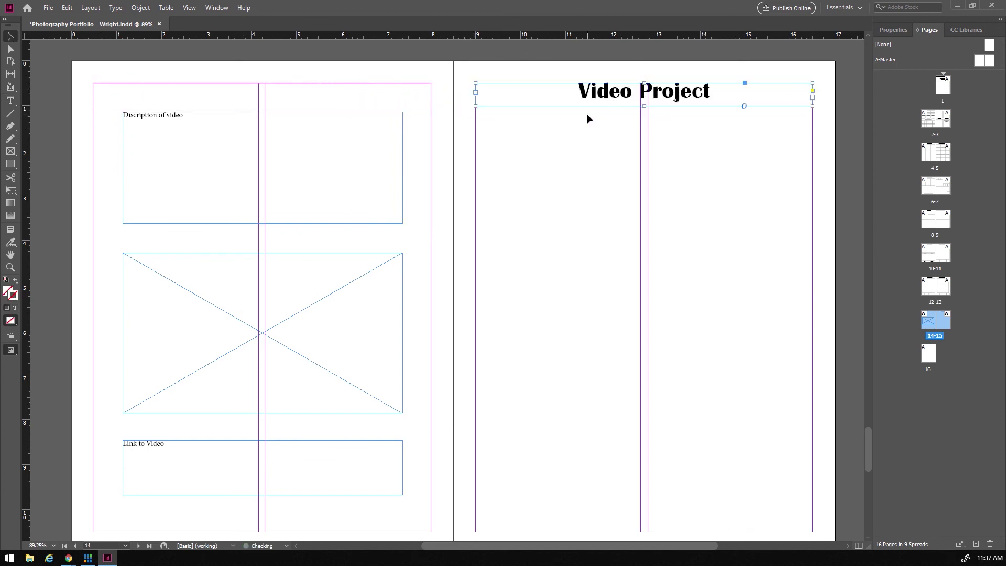
double_click(583, 96)
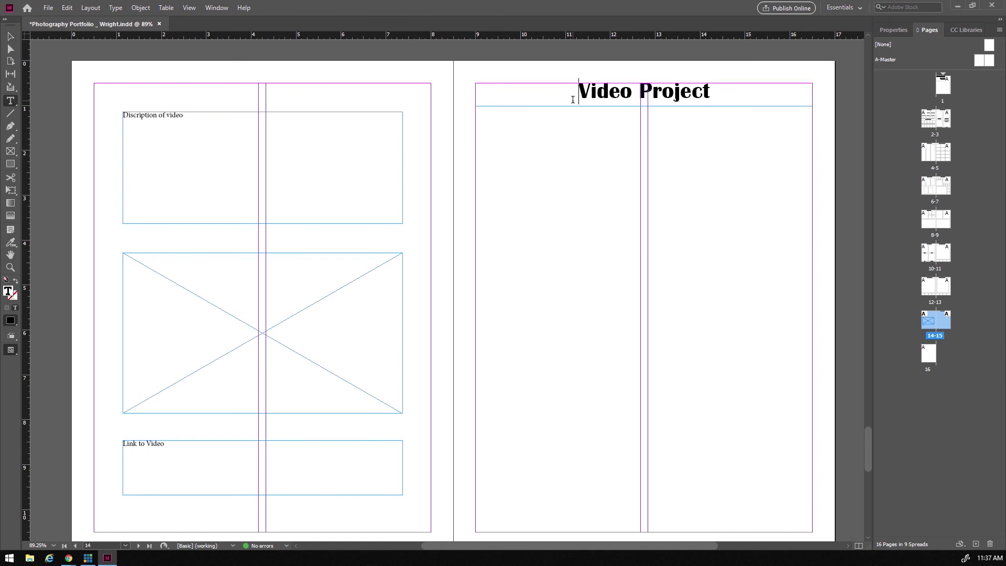
left_click(10, 36)
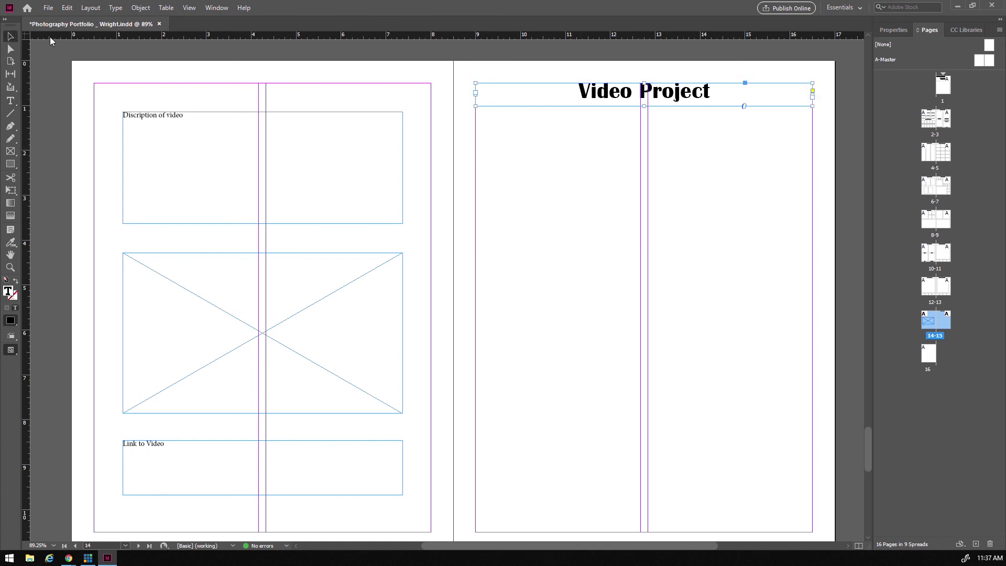
left_click_drag(609, 104, 233, 100)
double_click(594, 90)
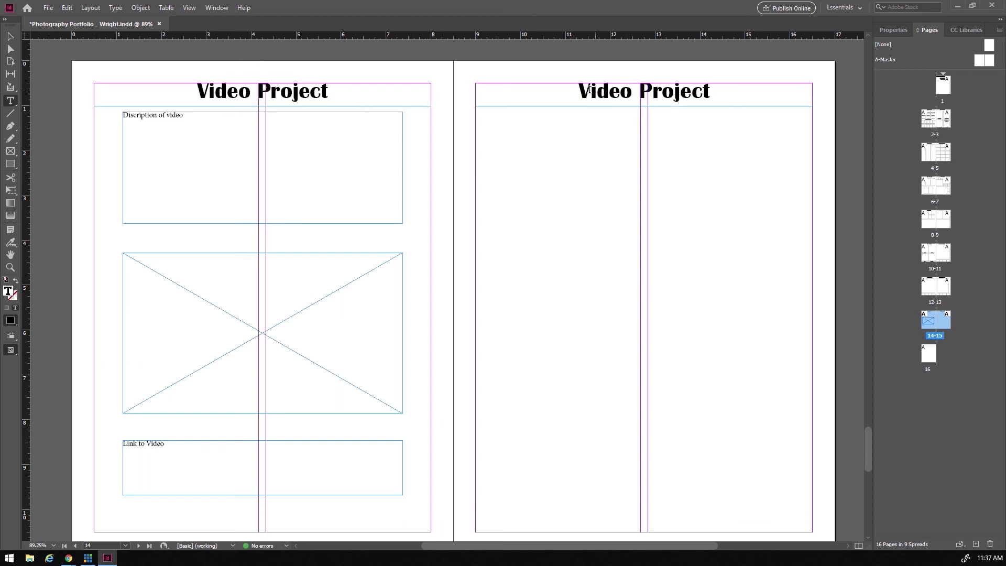
double_click(594, 90)
left_click(744, 95, "shift")
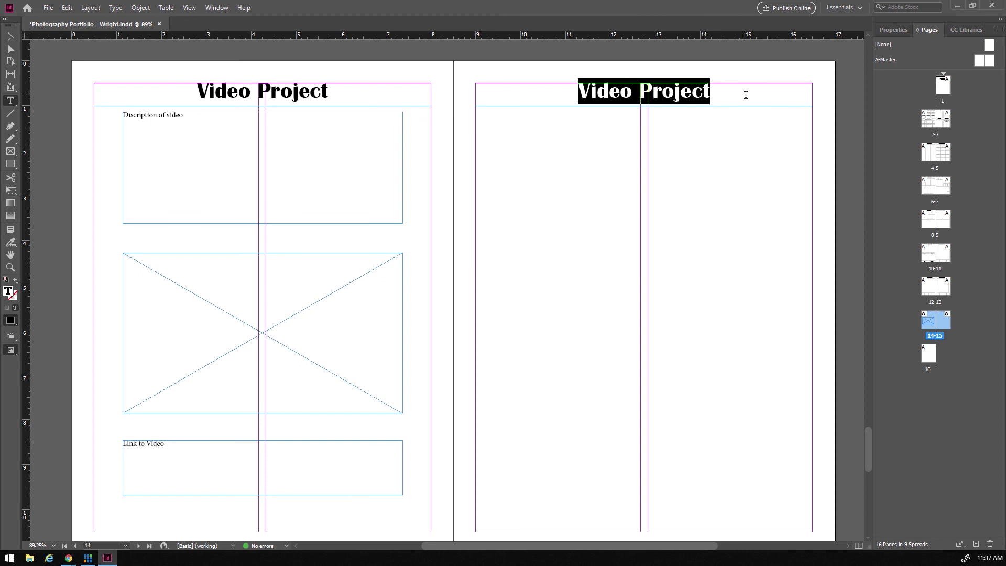
type("My Personal Fav")
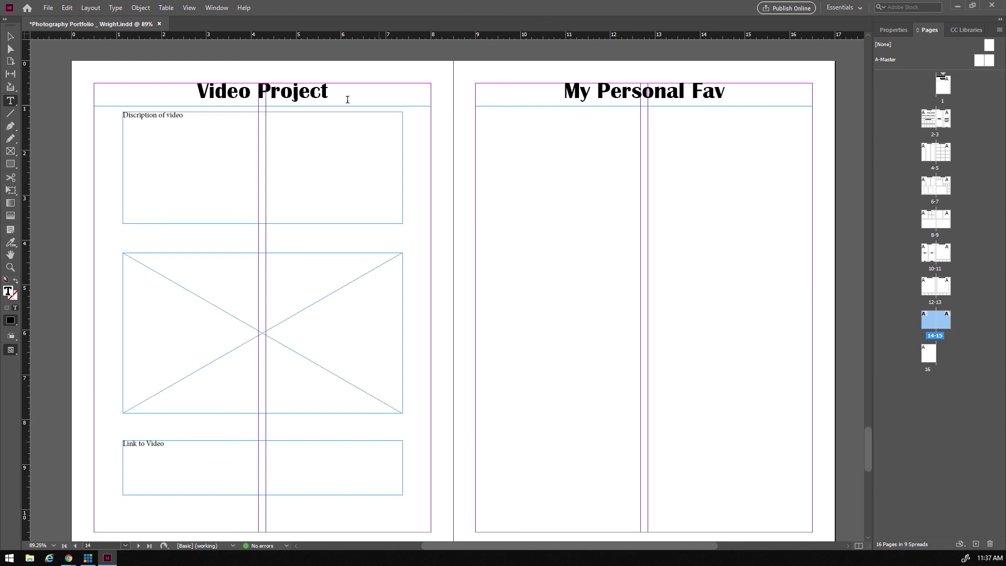
- Draw a placeholder frame filling page 15 below the heading
left_click(11, 152)
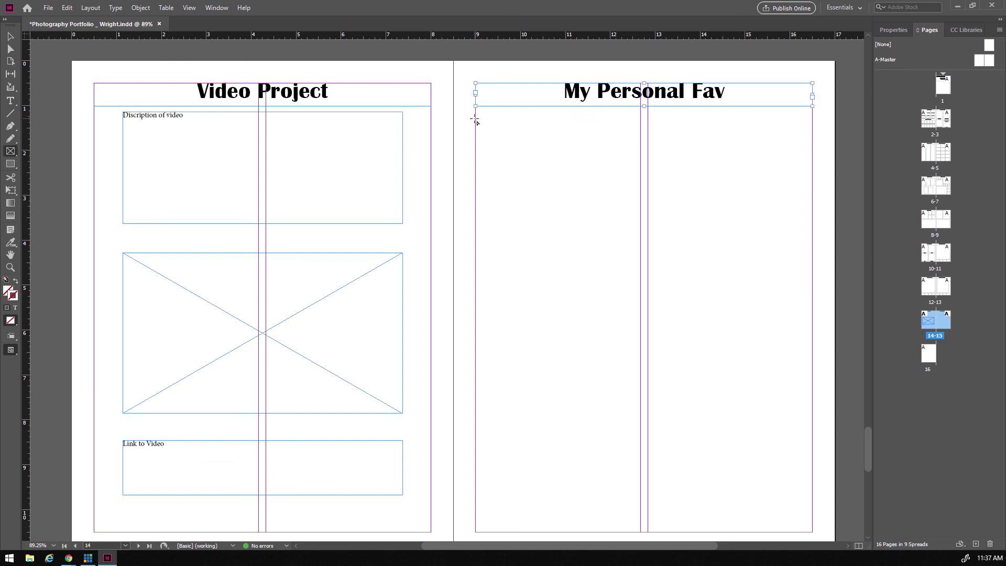
left_click_drag(476, 111, 812, 530)
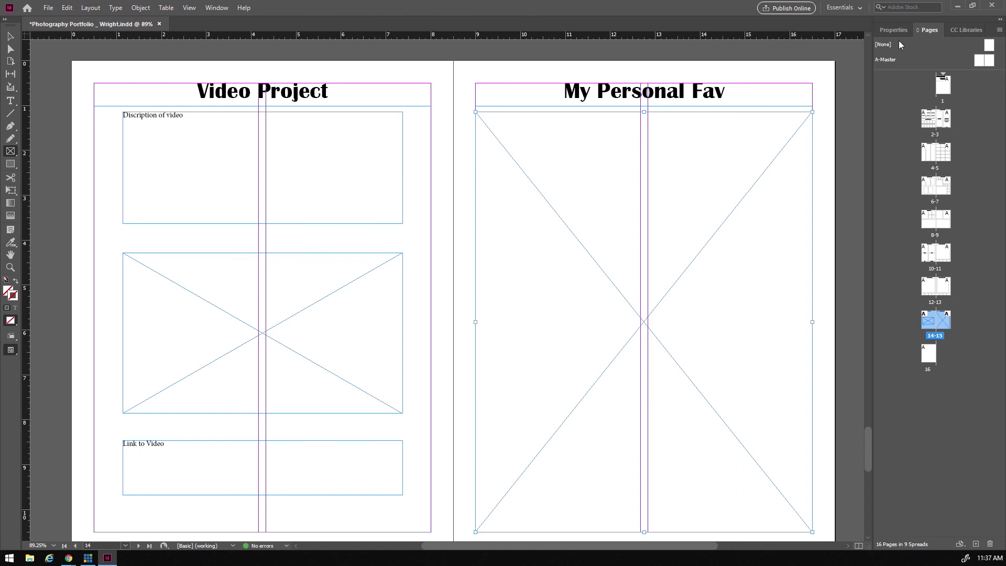
left_click(896, 31)
- Set a 2 pt stroke on the page 15 frame and the middle Video Project placeholder
double_click(930, 146)
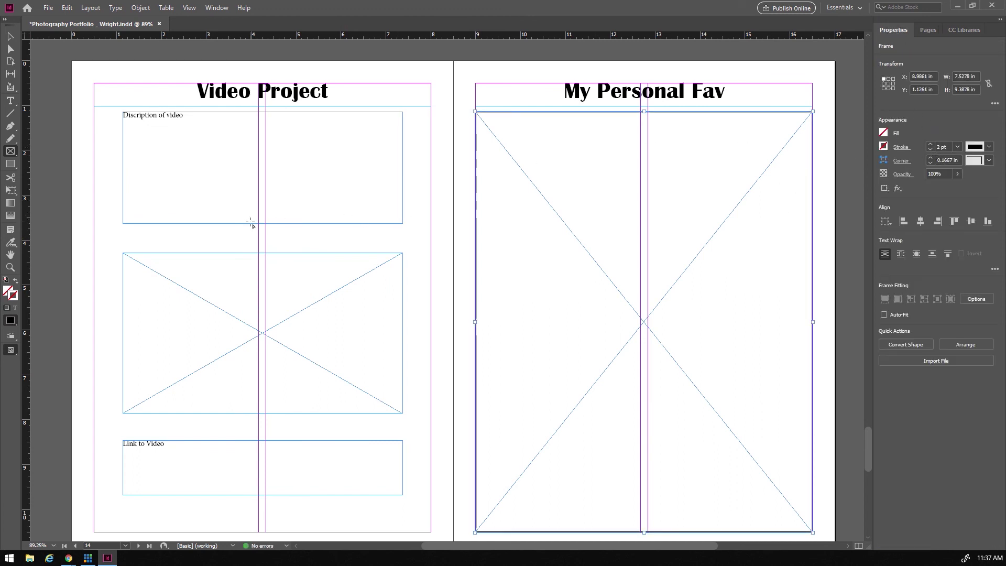
left_click(10, 36)
left_click(189, 340)
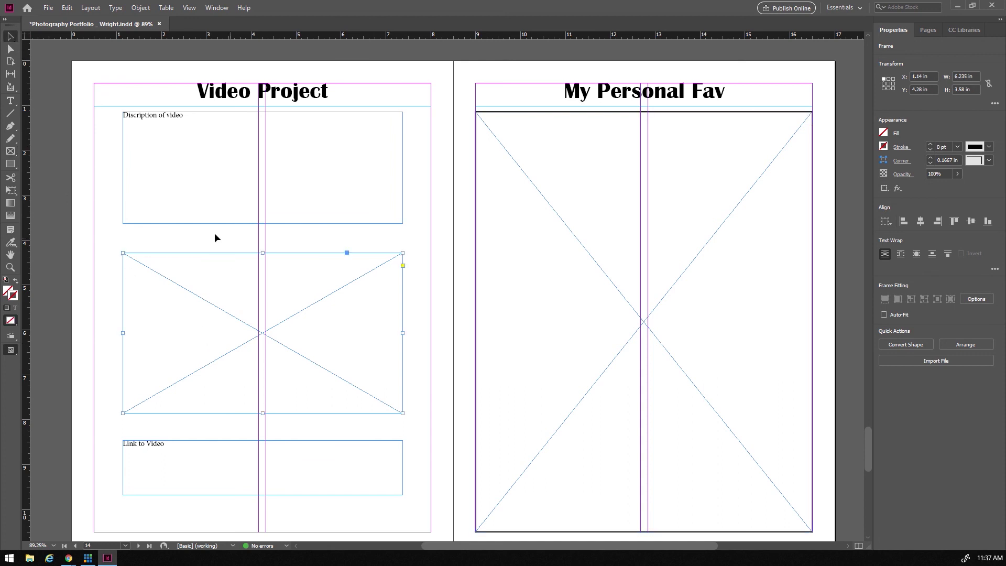
double_click(931, 144)
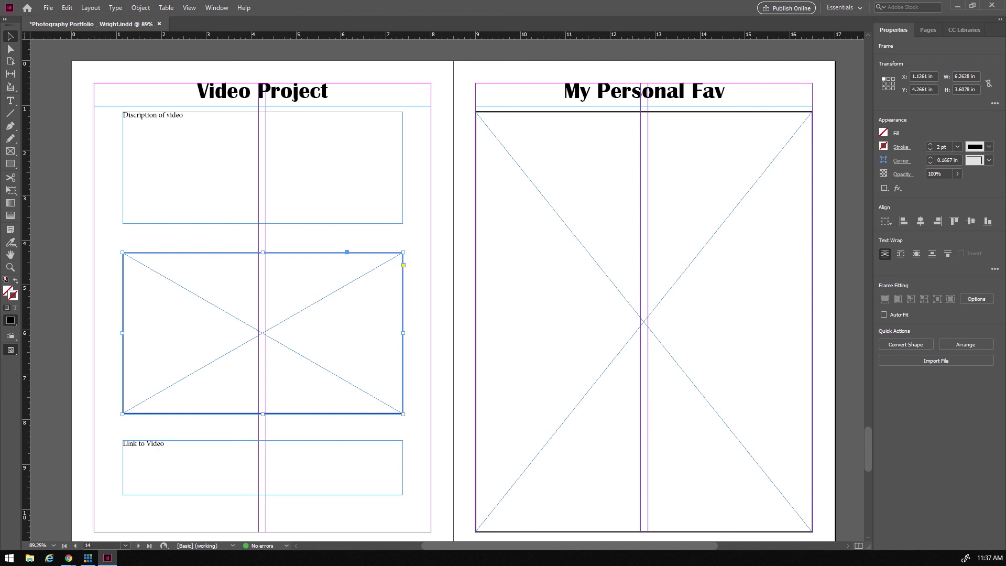
scroll(539, 314, "down", 10)
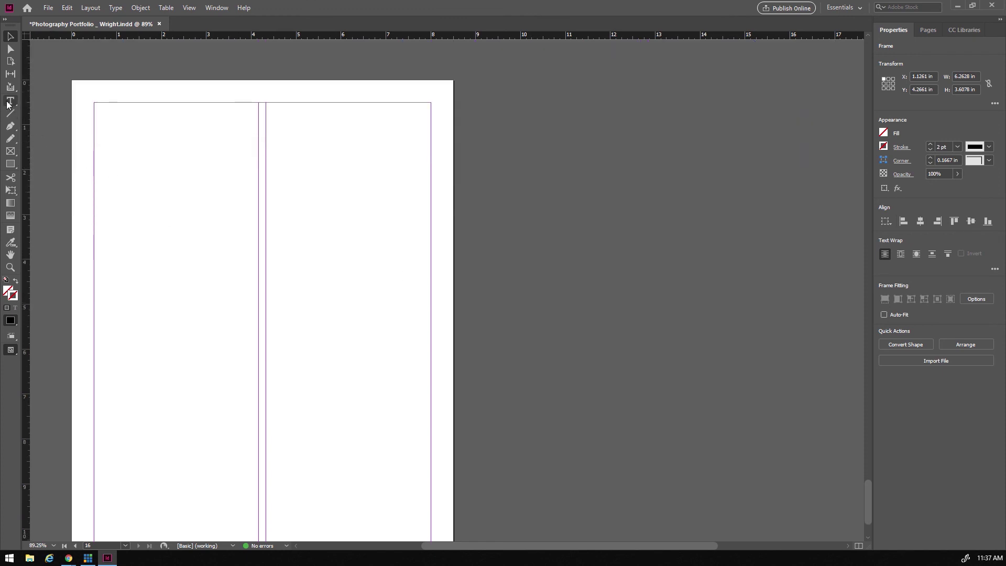
- Paste a heading onto page 16 and retype it as 'Photo', then delete that heading frame
key("ctrl+v")
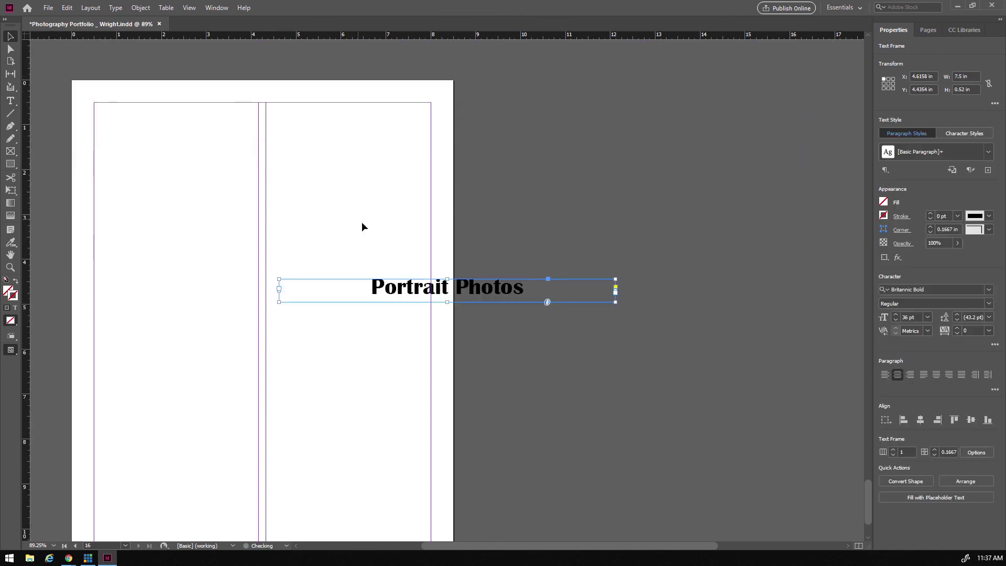
left_click_drag(403, 286, 391, 108)
double_click(217, 112)
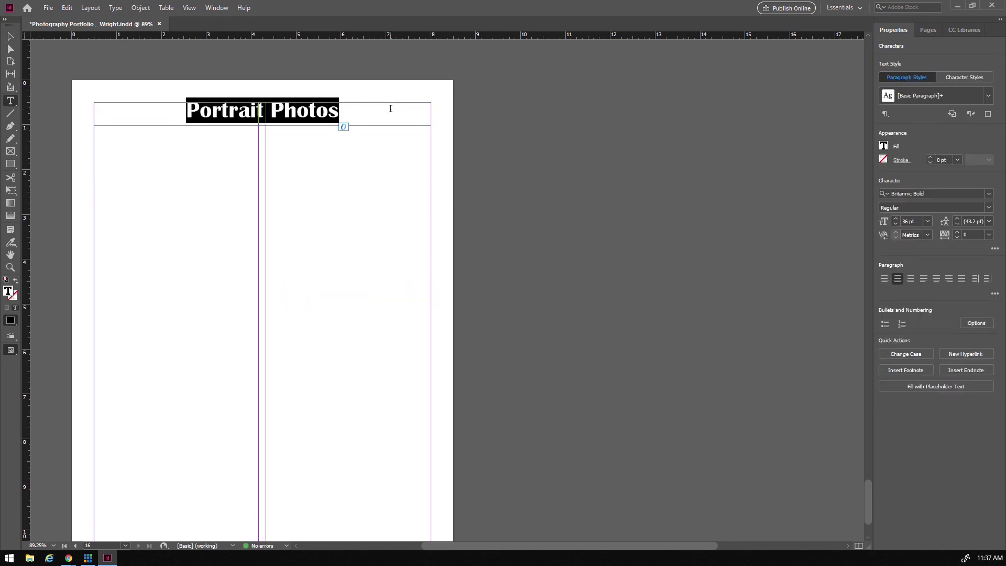
type("P")
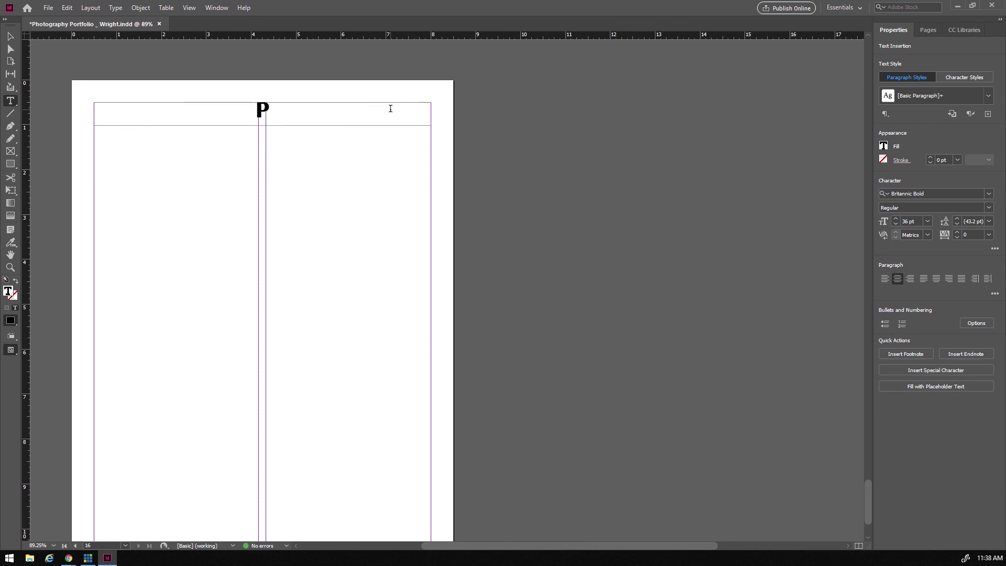
type("hoto")
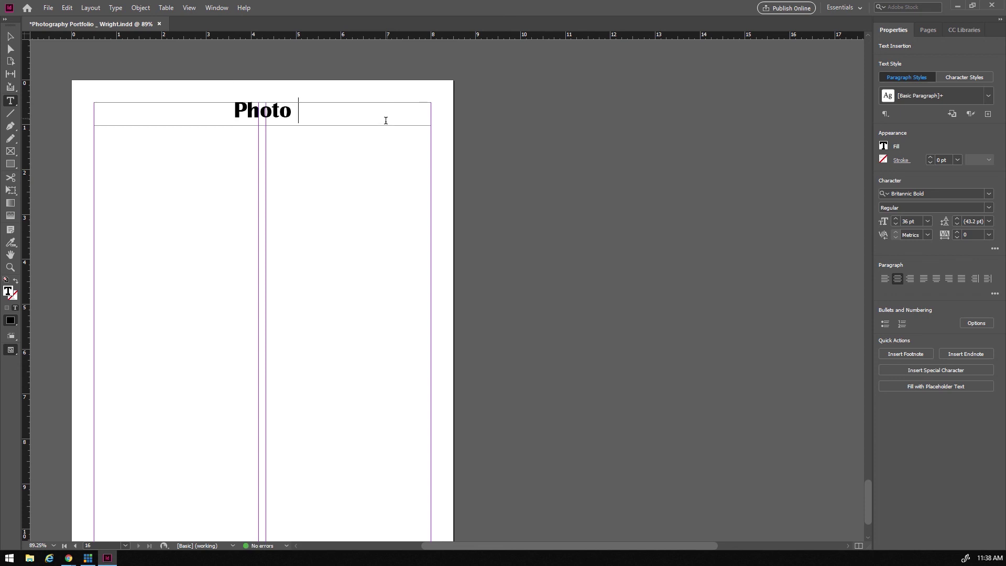
left_click(10, 36)
key("Delete")
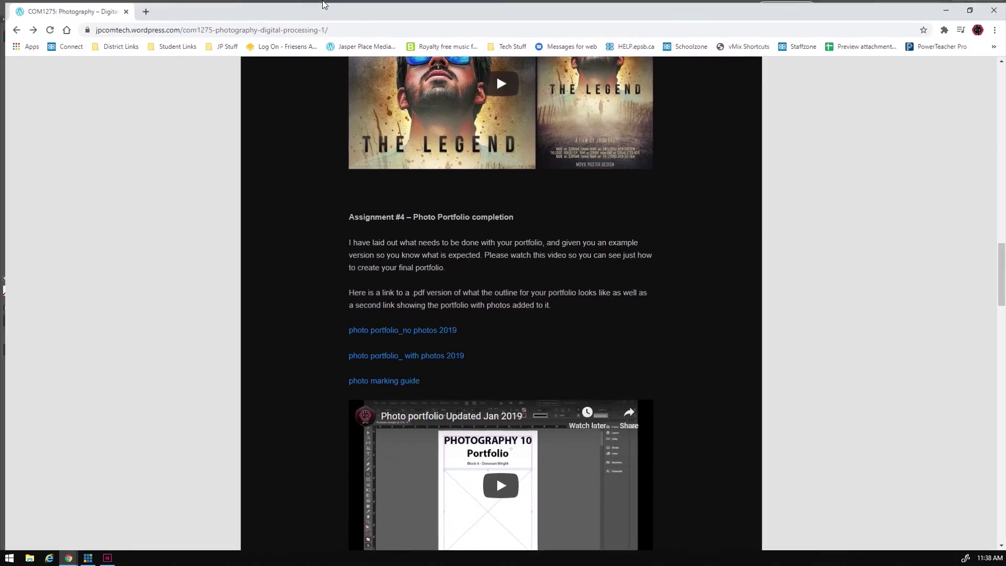
- Download the photo marking guide PDF to Downloads and minimise Chrome
left_click(382, 380)
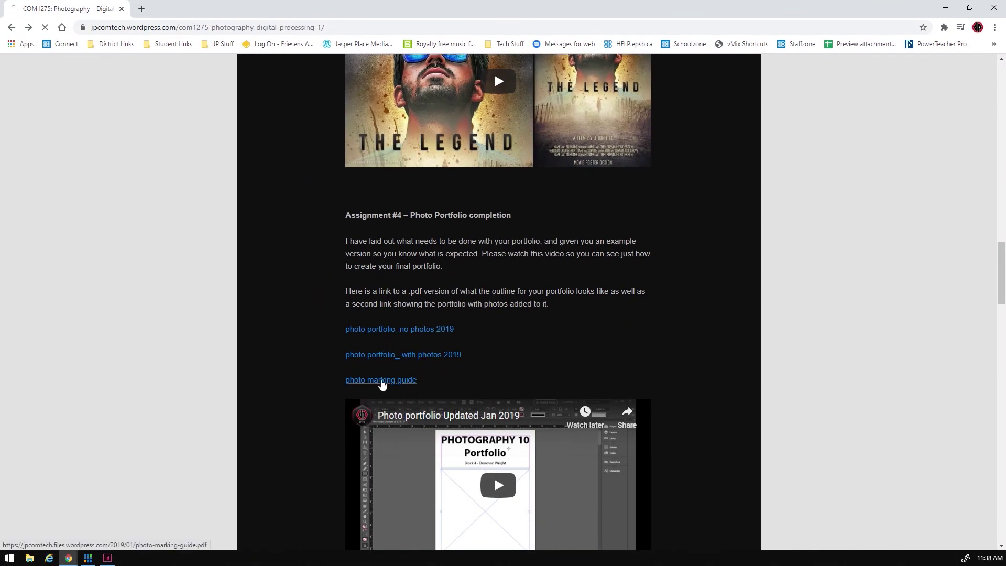
scroll(341, 217, "down", 6)
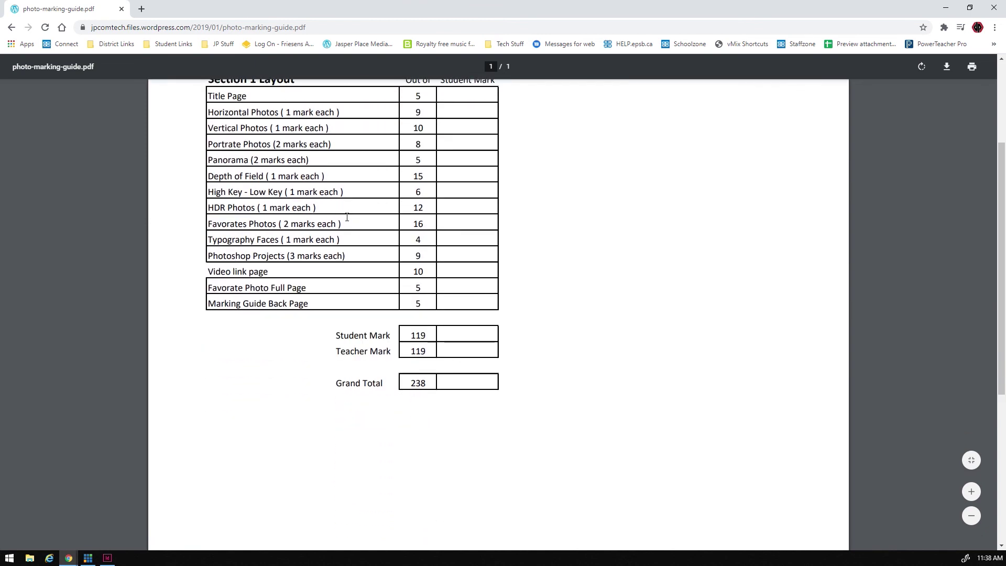
scroll(346, 224, "up", 6)
scroll(346, 224, "down", 1)
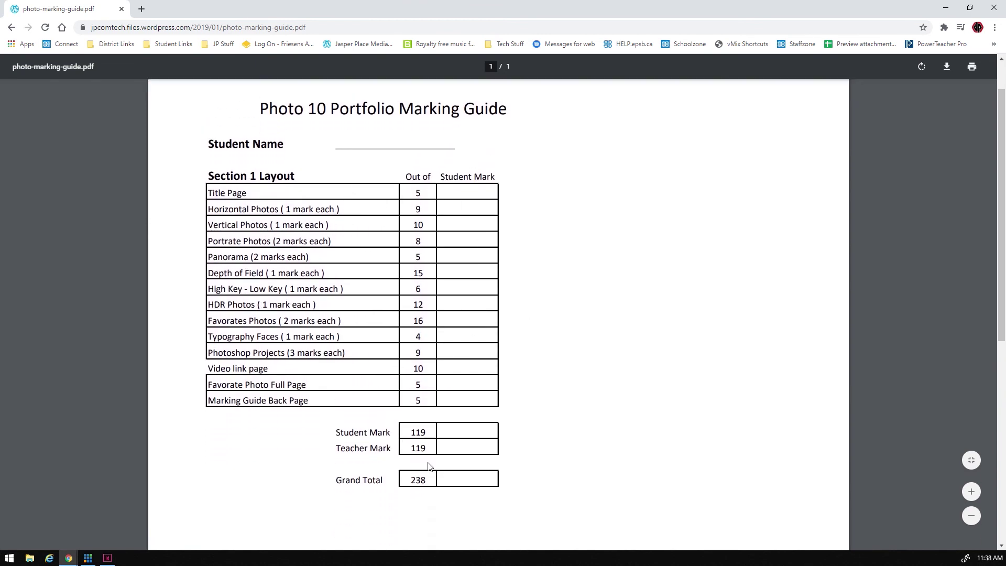
left_click(946, 67)
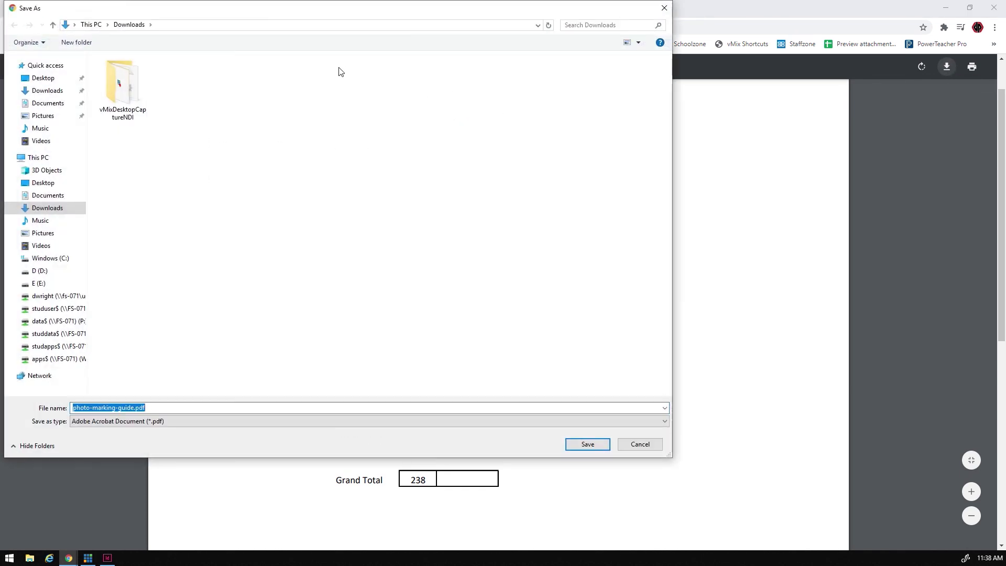
left_click(587, 444)
scroll(595, 247, "down", 2)
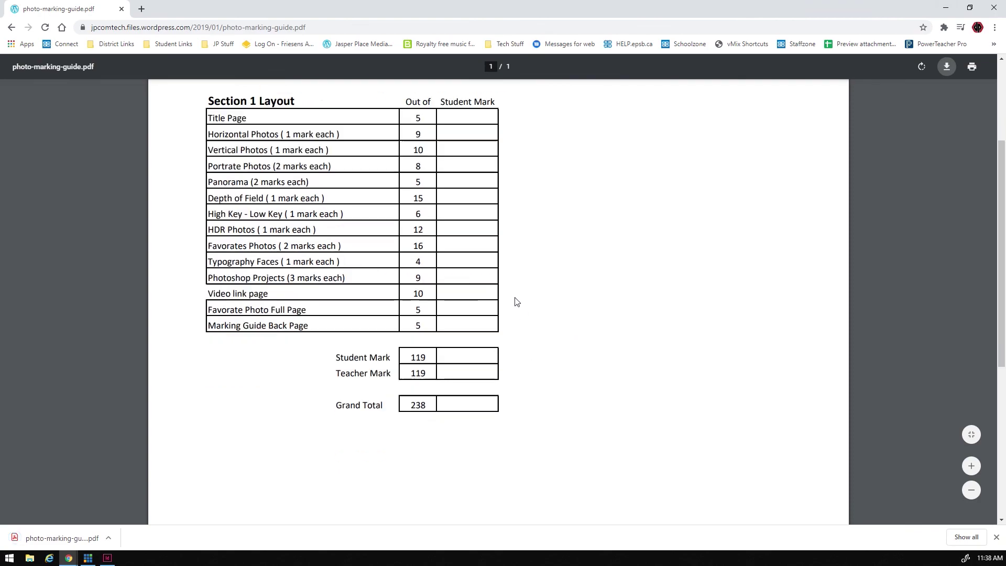
scroll(515, 299, "up", 3)
left_click(945, 8)
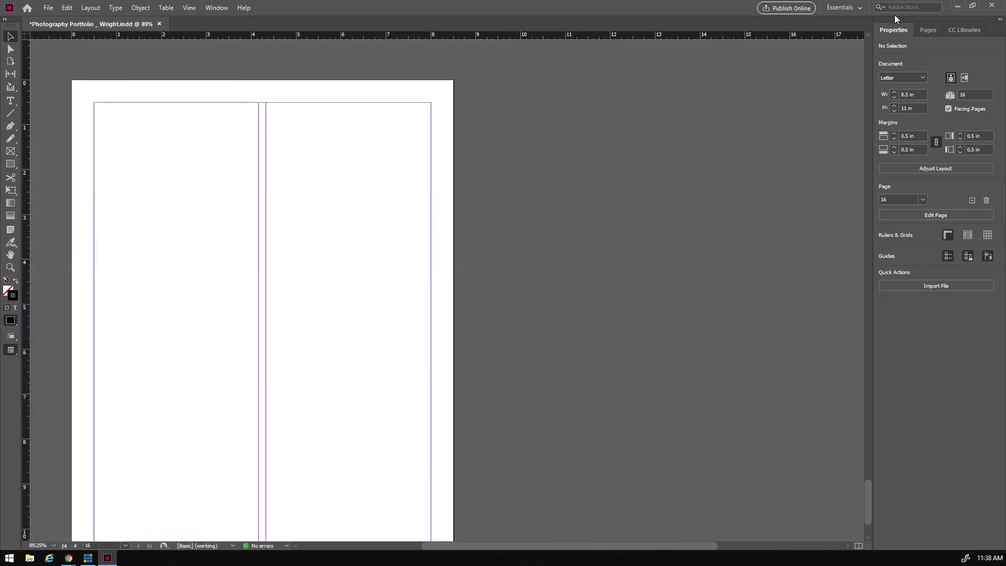
- Place photo-marking-guide.pdf from Downloads into a frame drawn on page 16
left_click(48, 9)
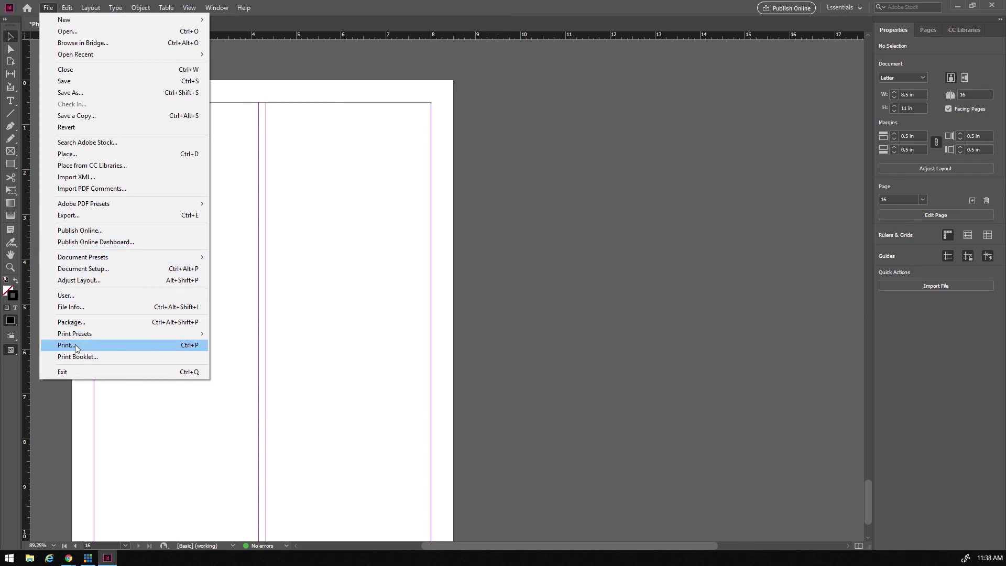
left_click(78, 154)
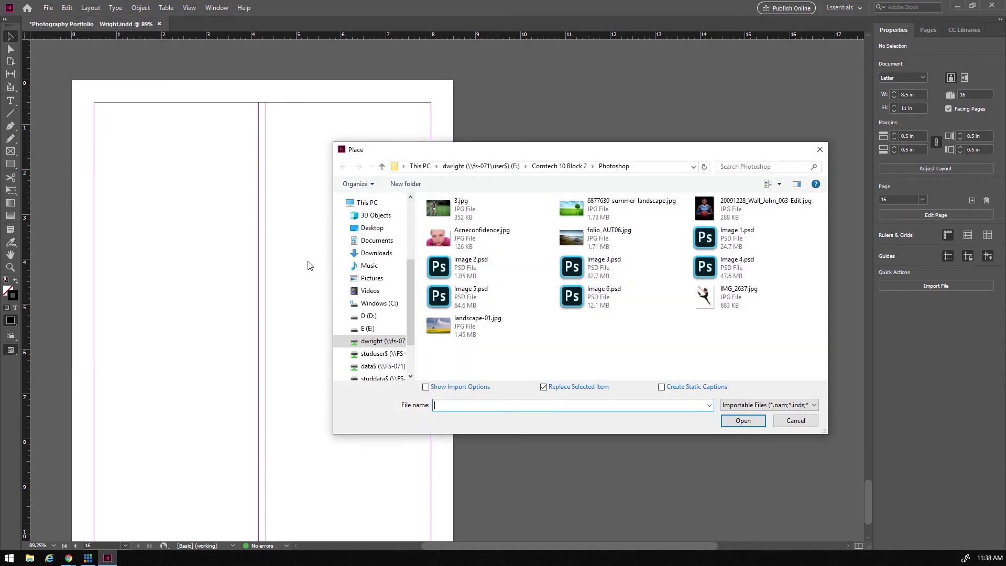
left_click(375, 253)
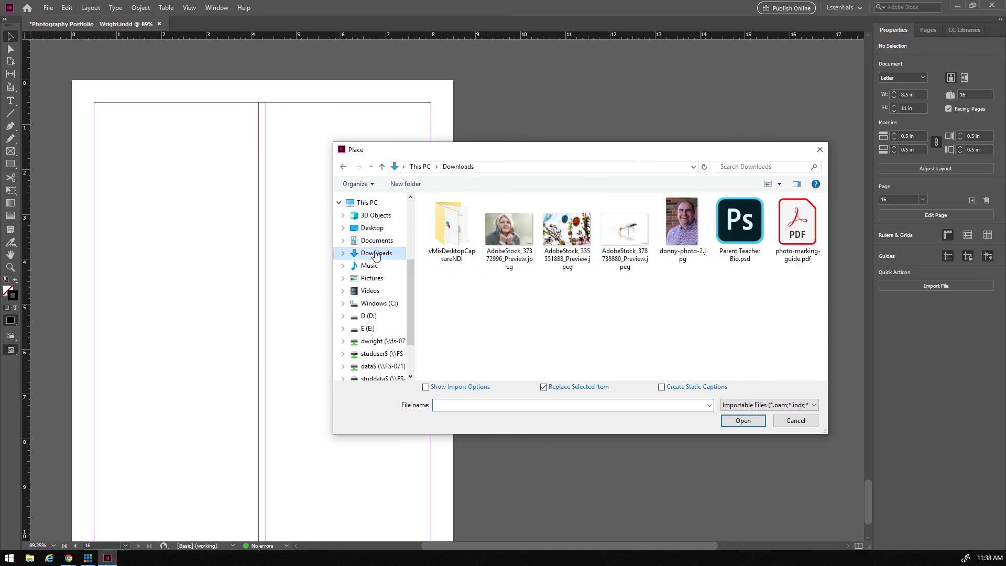
double_click(797, 230)
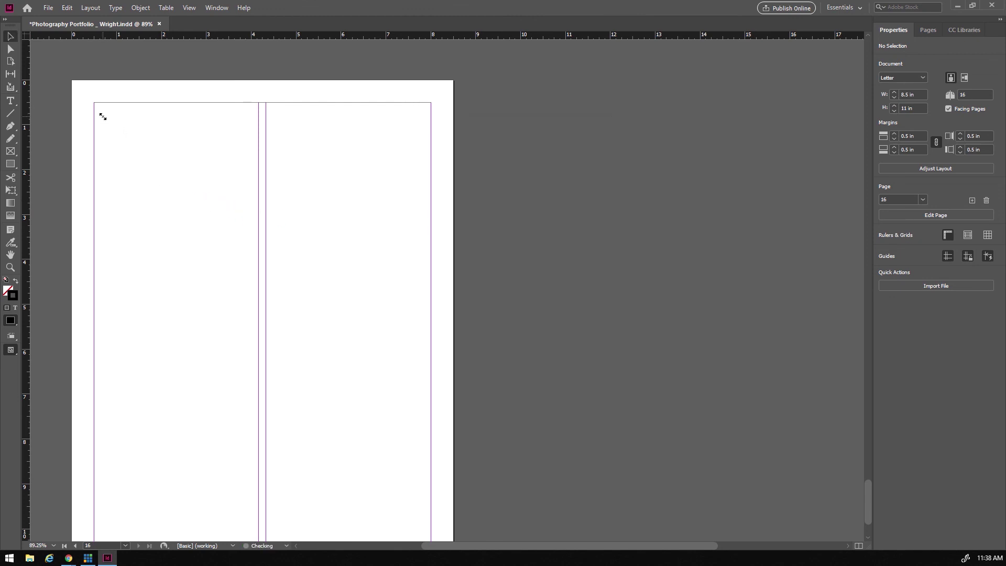
left_click_drag(136, 119, 431, 470)
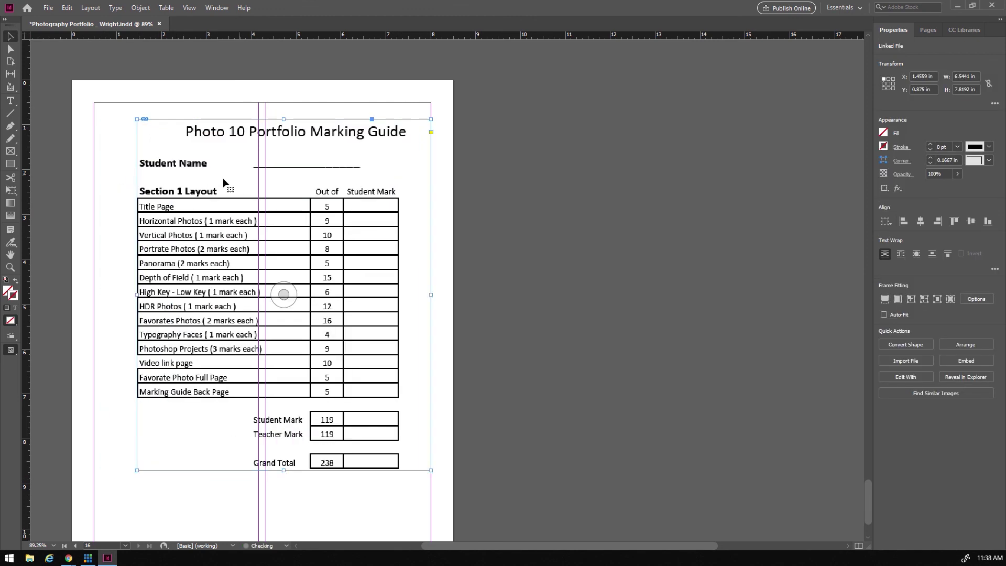
- Enlarge the marking guide frame, fit its content proportionally, fit the frame to content, and centre it
left_click_drag(237, 174, 200, 167)
left_click_drag(387, 455, 430, 512)
right_click(323, 368)
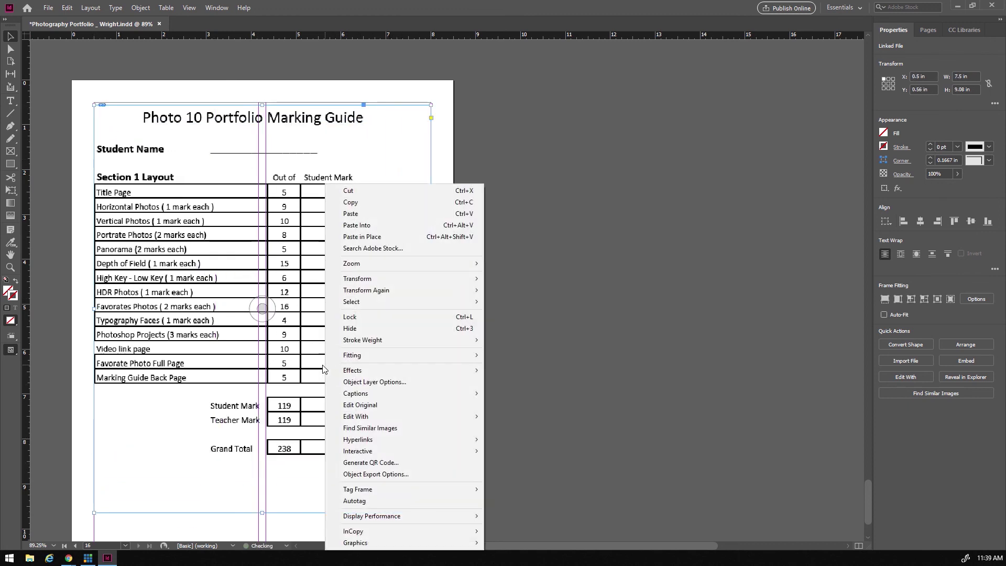
mouse_move(446, 357)
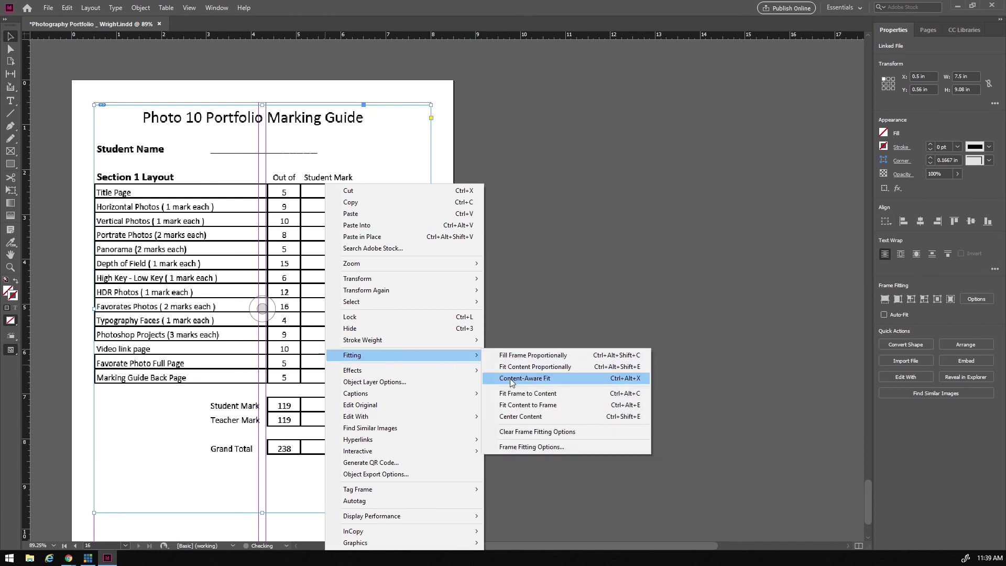
left_click(529, 367)
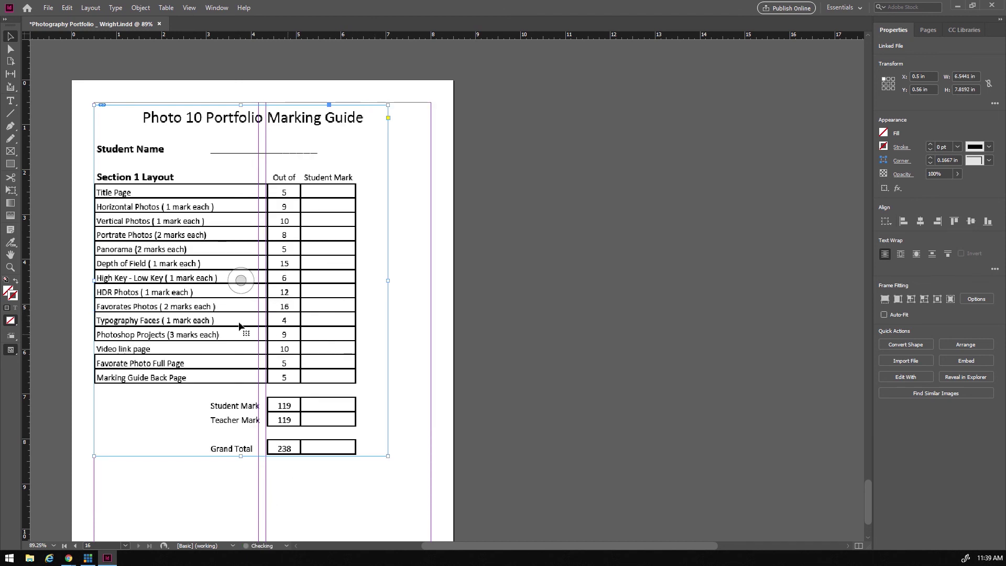
key("ctrl+alt+c")
left_click_drag(231, 227, 235, 235)
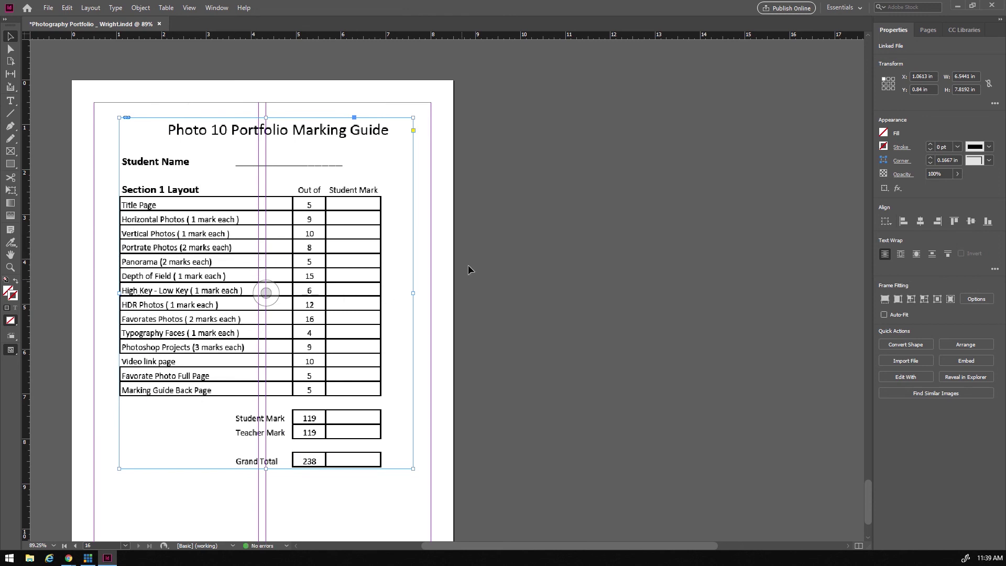
scroll(519, 254, "down", 3)
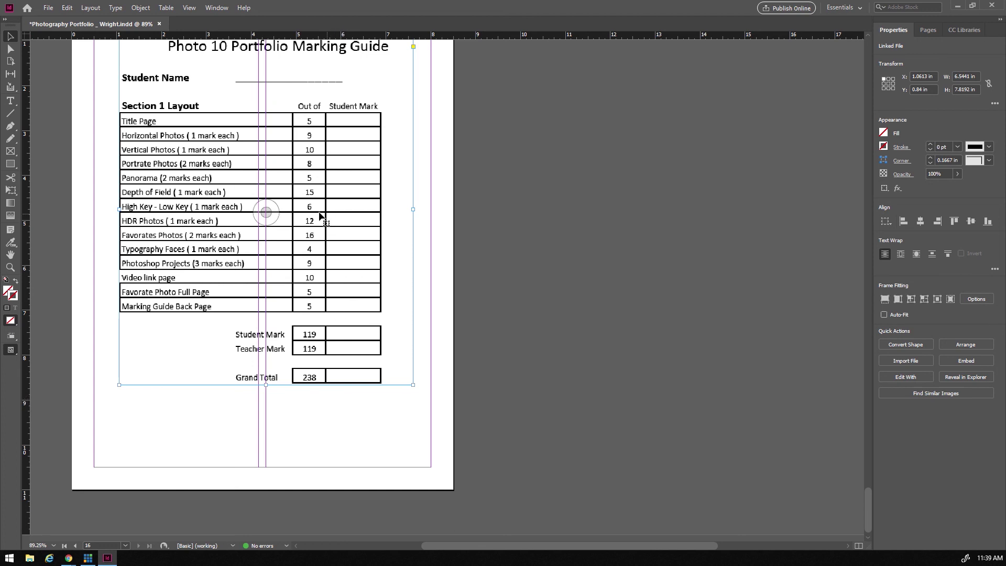
scroll(326, 214, "up", 2)
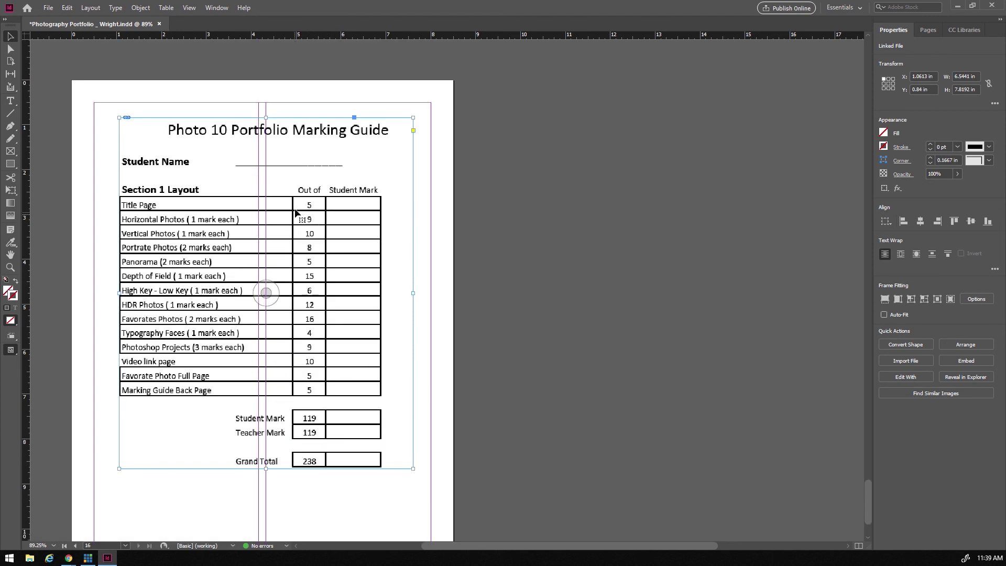